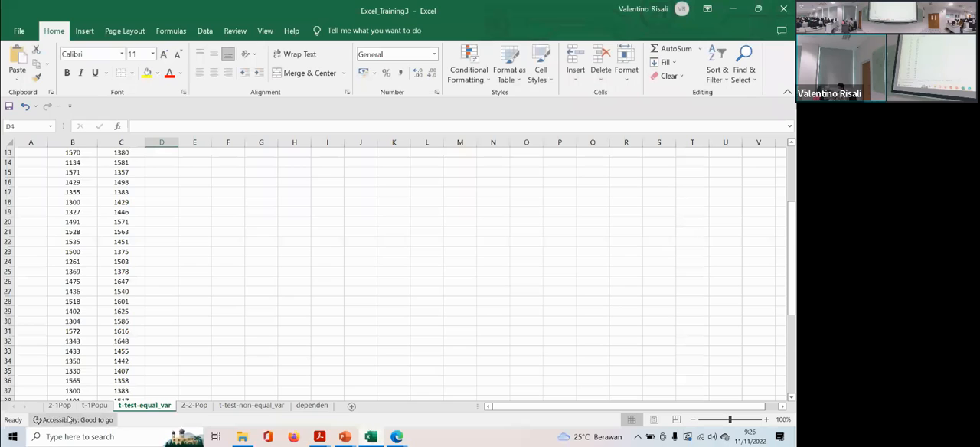
# - Add a new worksheet, place it before all the other sheets, and rename it z
pyautogui.click(374, 406)
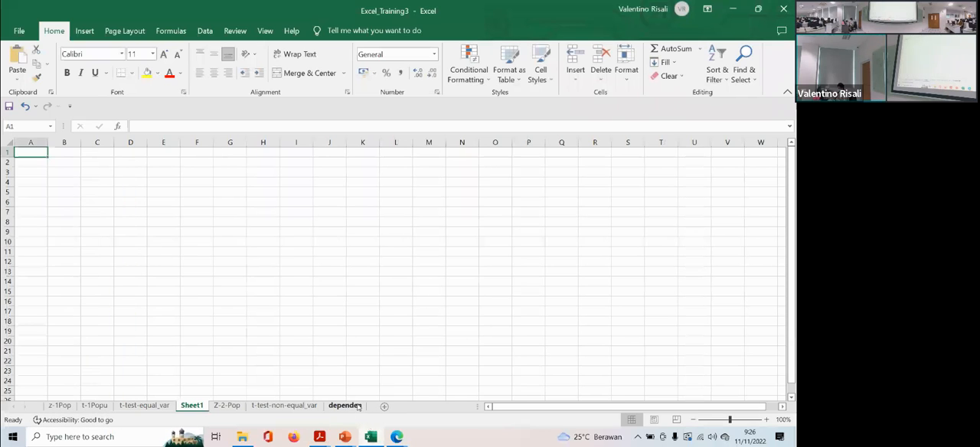
pyautogui.moveTo(92, 406); pyautogui.dragTo(56, 405)
pyautogui.rightClick(58, 406)
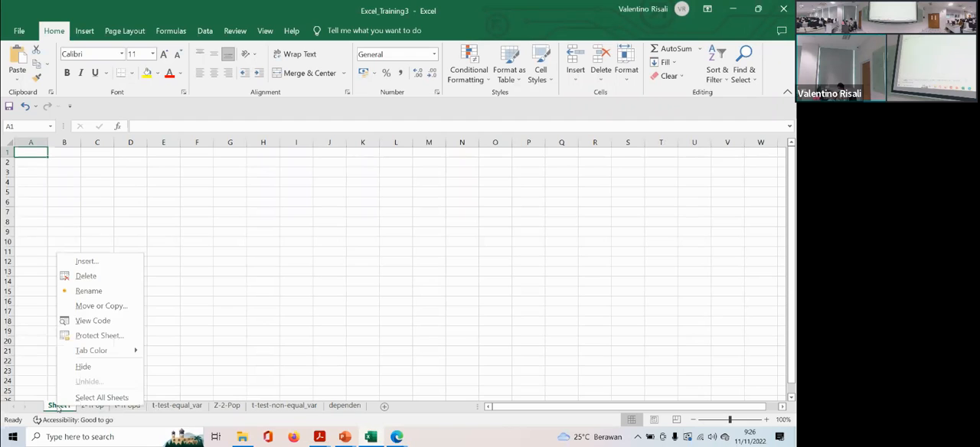
pyautogui.click(104, 292)
pyautogui.write('z')
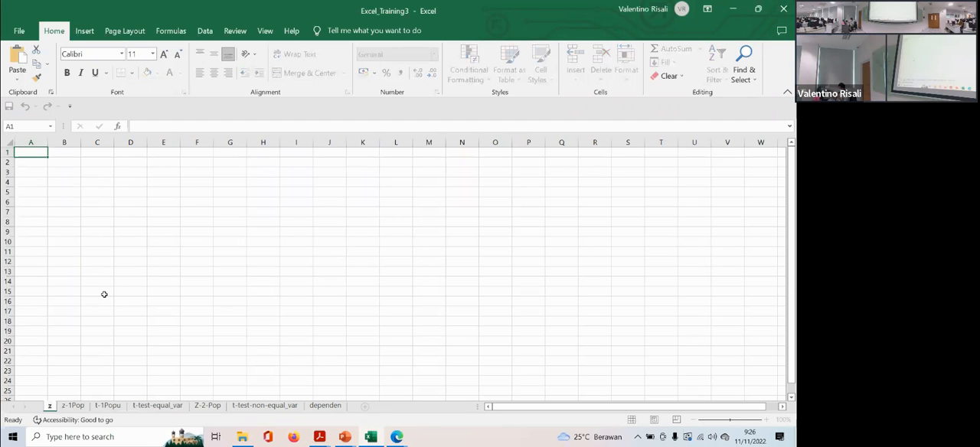
pyautogui.press('Return')
# - Enlarge the sheet view to 192% and enter the heading "z test" in cell C3
pyautogui.click(97, 179)
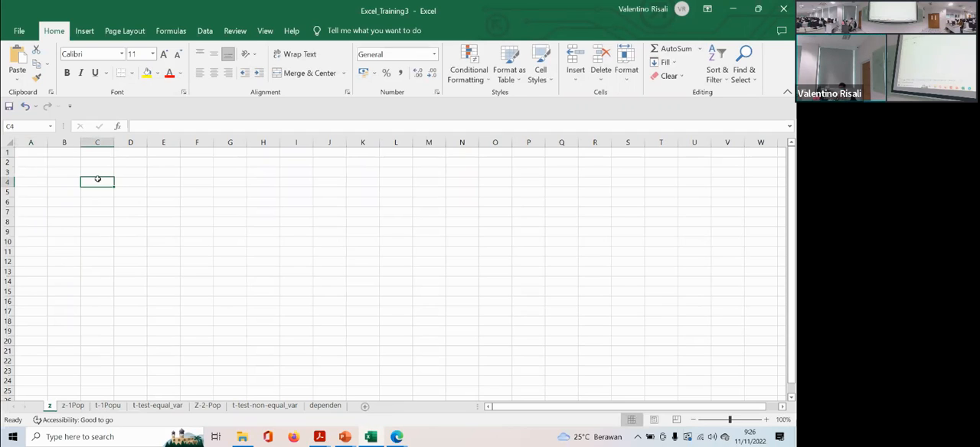
pyautogui.click(735, 420)
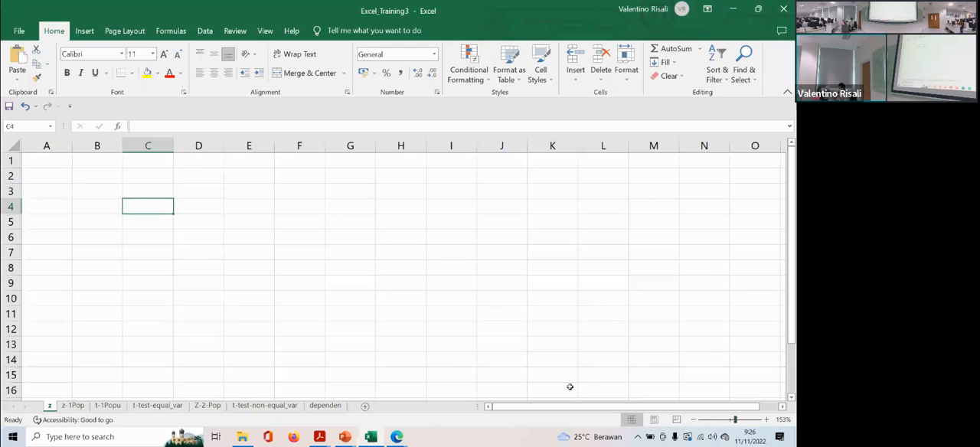
pyautogui.click(739, 420)
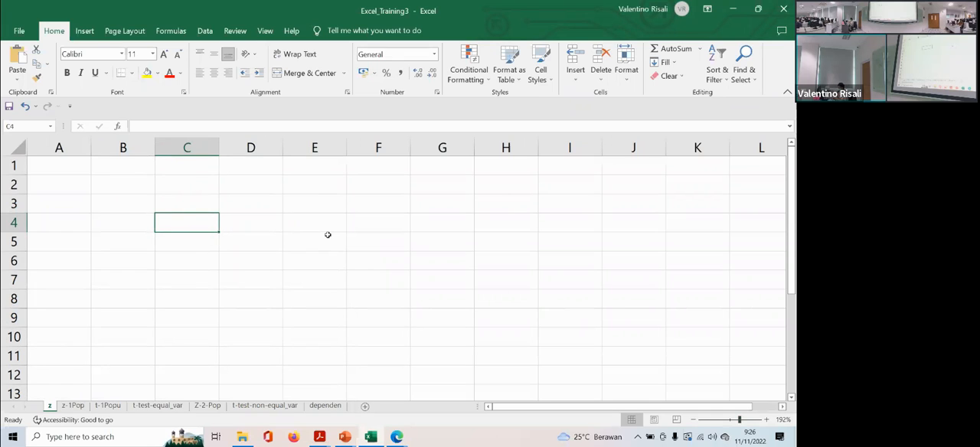
pyautogui.press('Up')
pyautogui.write('z')
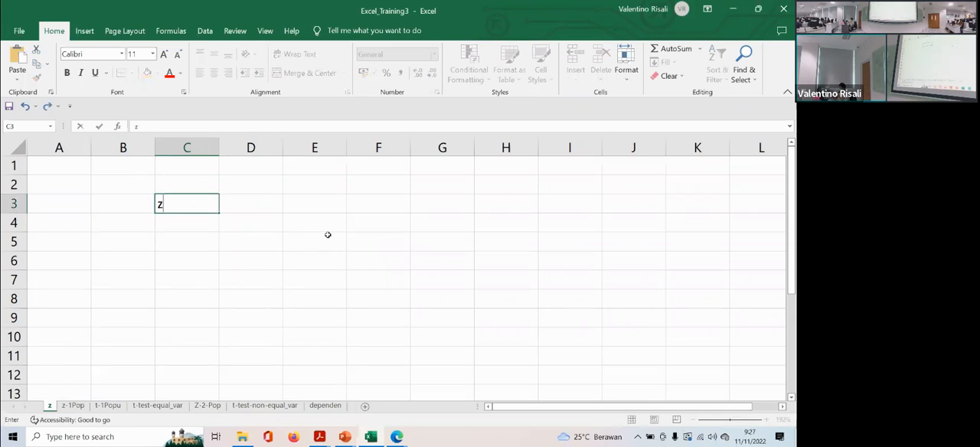
pyautogui.write(' test')
pyautogui.press('Return')
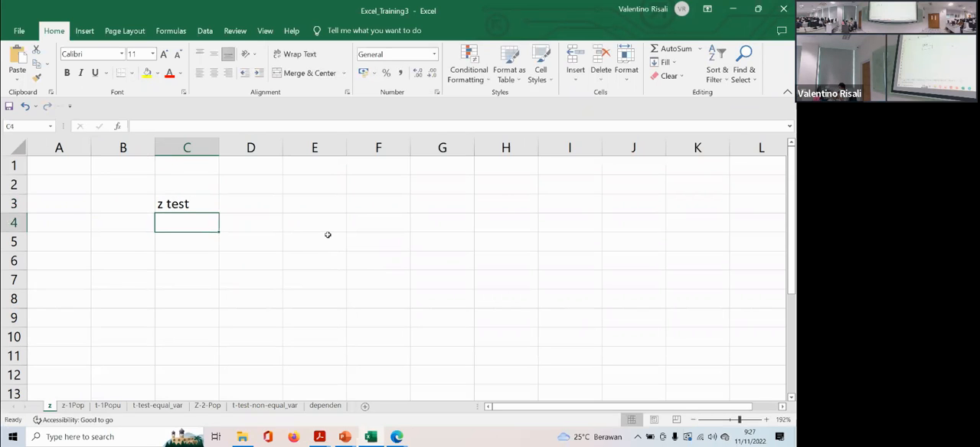
# - Enter the labels mu0, x bar and n in cells C4 to C6 below the heading
pyautogui.write('mu0')
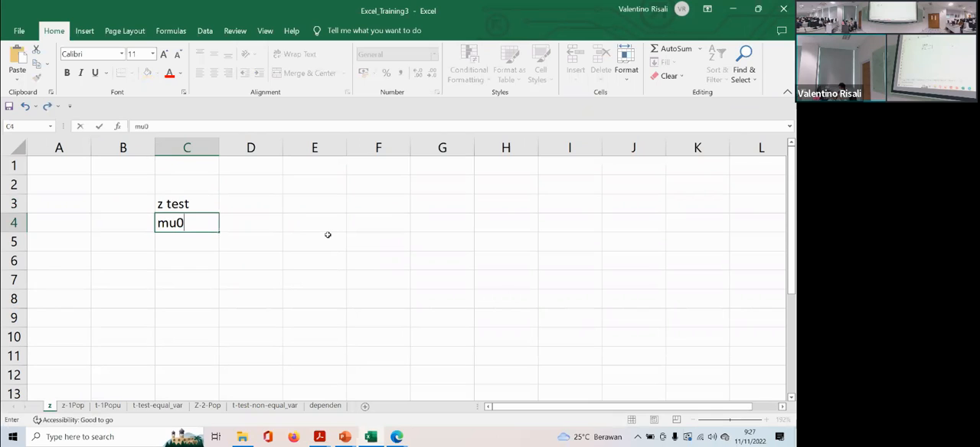
pyautogui.press('Return')
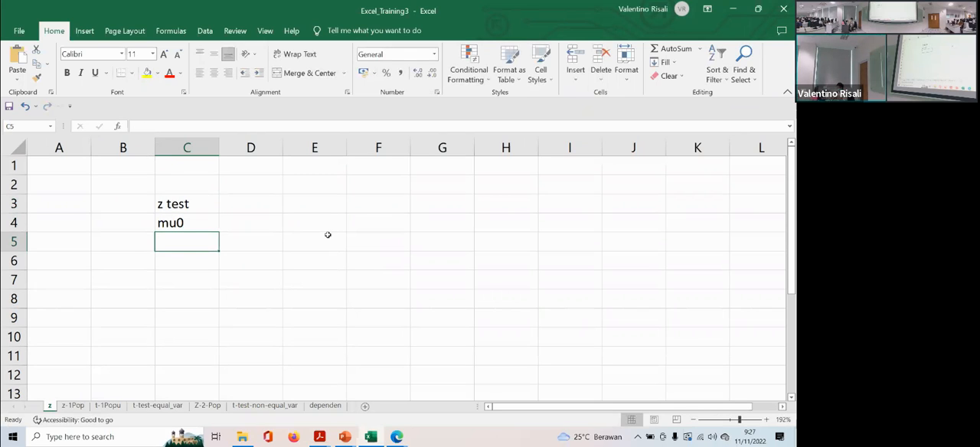
pyautogui.write('x bar')
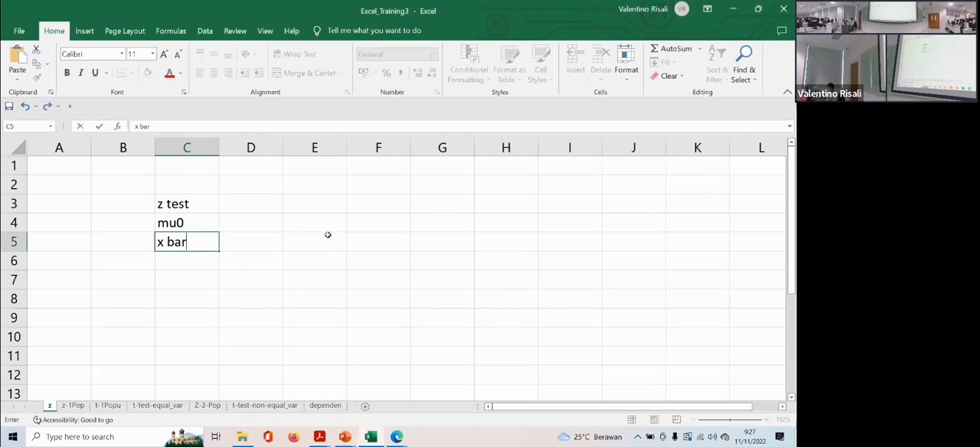
pyautogui.press('Return')
pyautogui.write('n')
pyautogui.press('Return')
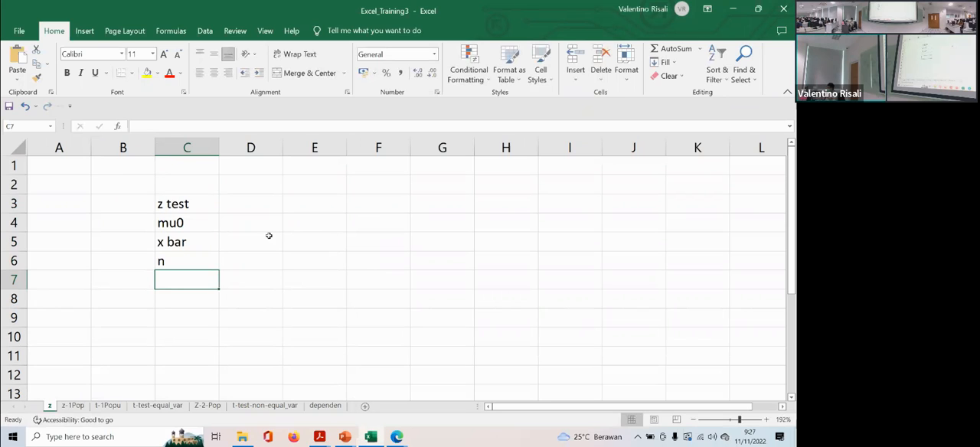
# - Move the x bar and n labels down one row to C6:C7, leaving C5 empty
pyautogui.moveTo(177, 244); pyautogui.dragTo(176, 258)
pyautogui.hotkey('ctrl', 'c')
pyautogui.click(178, 265)
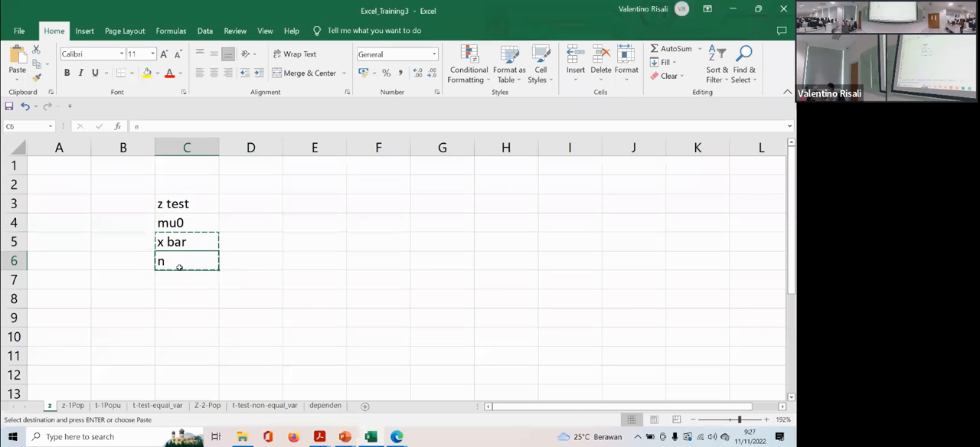
pyautogui.hotkey('ctrl', 'v')
pyautogui.click(227, 298)
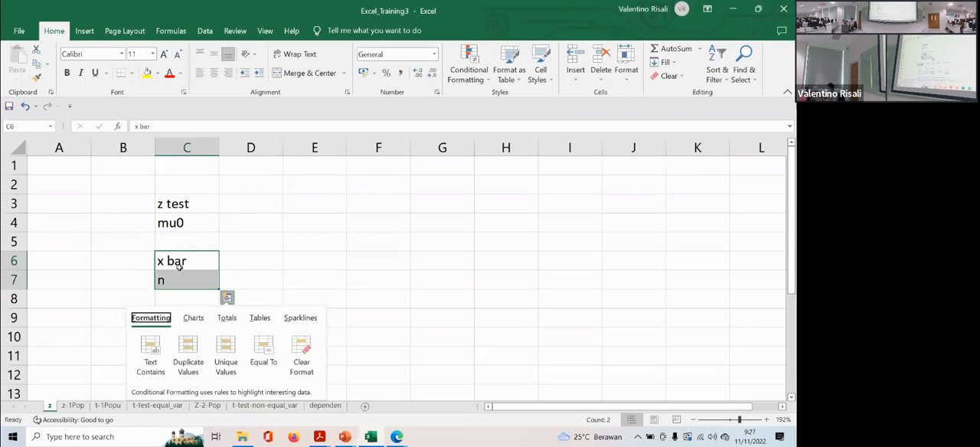
pyautogui.click(233, 246)
# - Enter the label sigma in the empty cell C5 between mu0 and x bar
pyautogui.click(177, 243)
pyautogui.write('s')
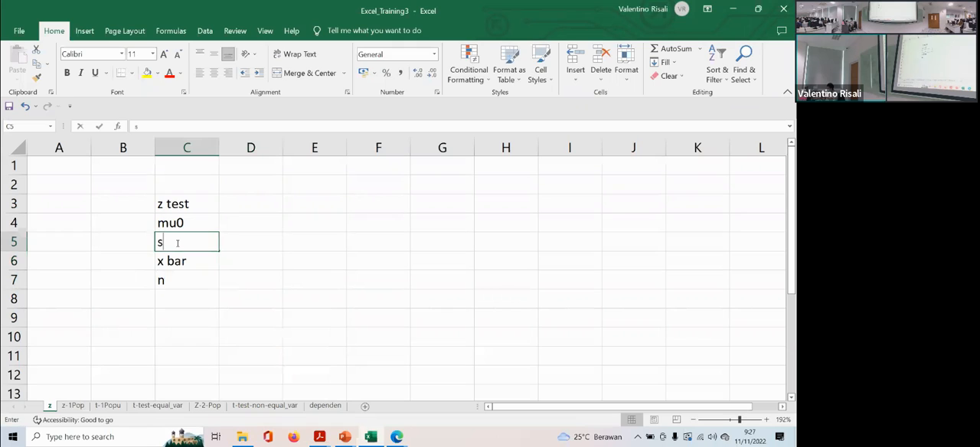
pyautogui.write('igma')
pyautogui.press('Return')
pyautogui.press('Return')
pyautogui.press('Return')
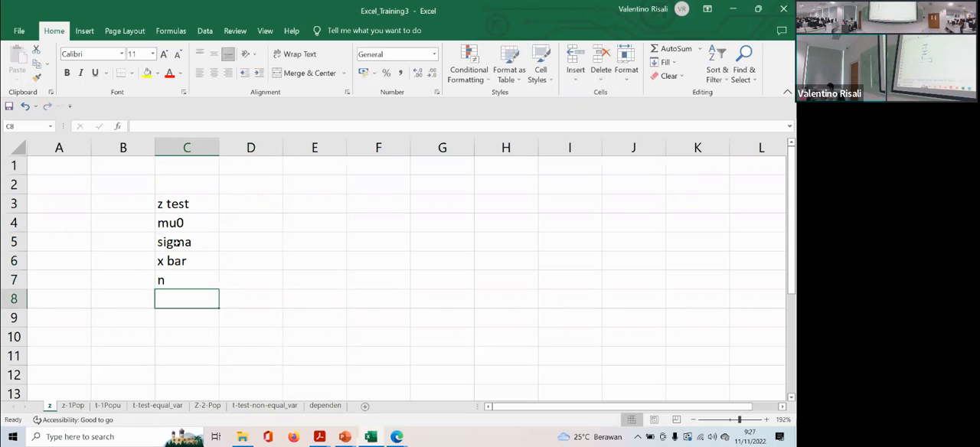
# - Fill the "z test" heading in C3 with yellow and enter the label z in C9
pyautogui.press('Right')
pyautogui.press('Up')
pyautogui.press('Up')
pyautogui.press('Up')
pyautogui.press('Up')
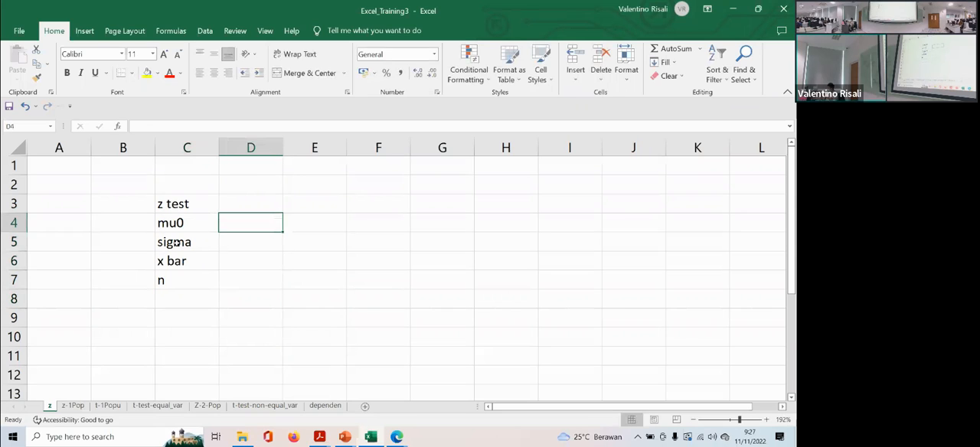
pyautogui.click(173, 206)
pyautogui.click(146, 73)
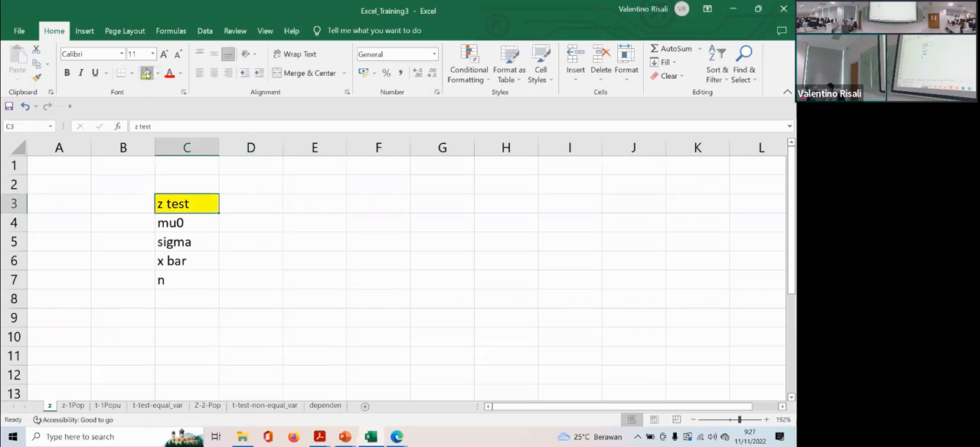
pyautogui.click(245, 222)
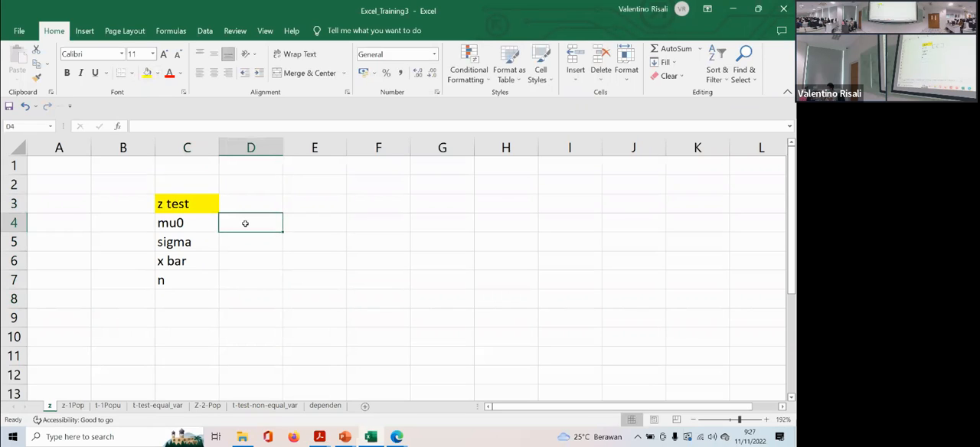
pyautogui.click(173, 320)
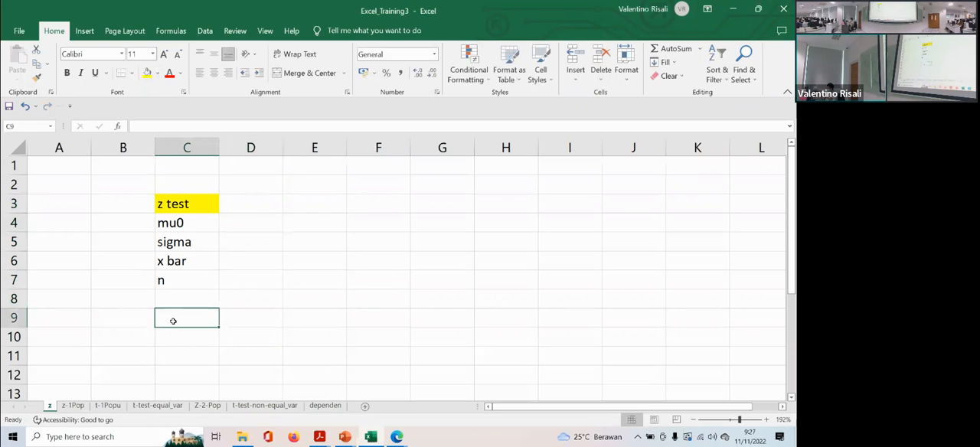
pyautogui.write('z')
# - Enter 200 for mu0 in D4 and 16 for sigma in D5
pyautogui.press('Up')
pyautogui.press('Up')
pyautogui.press('Up')
pyautogui.press('Up')
pyautogui.press('Up')
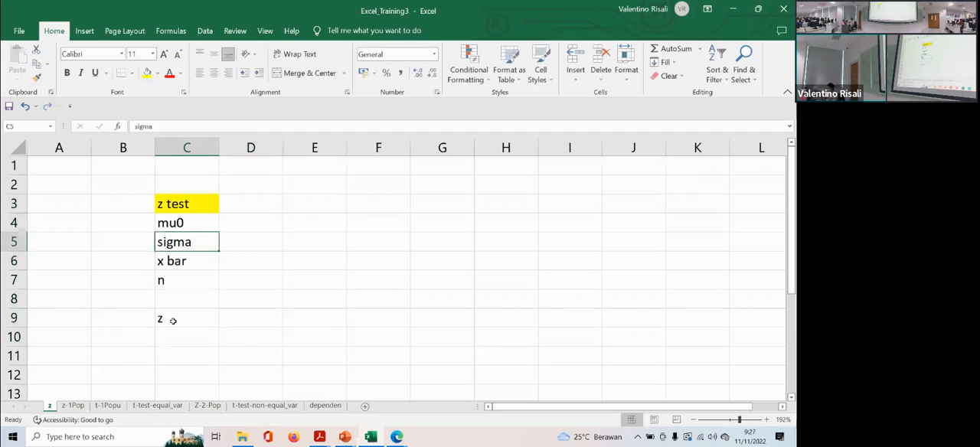
pyautogui.press('Right')
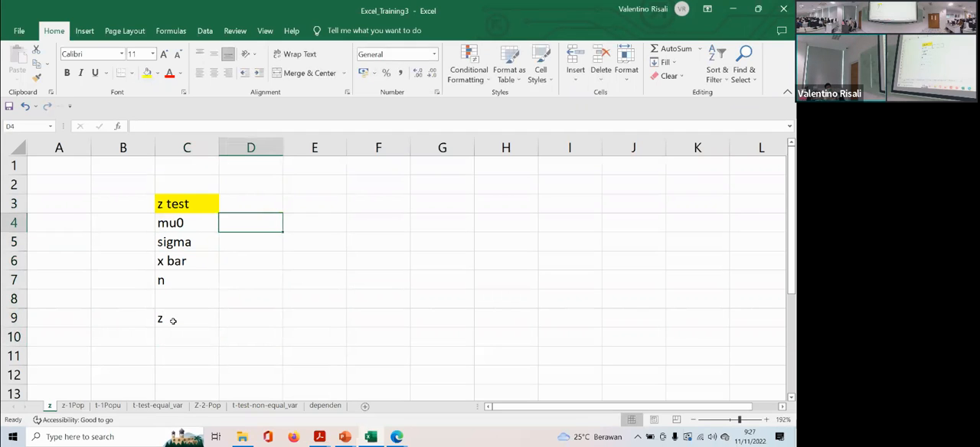
pyautogui.write('200')
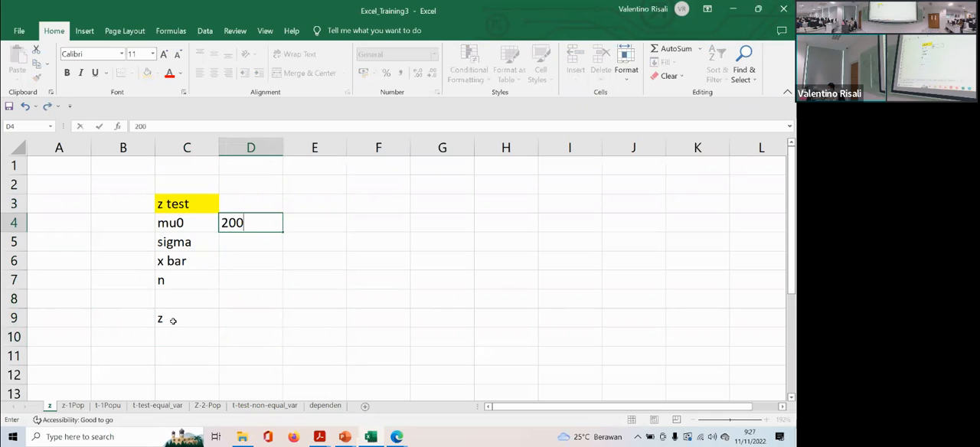
pyautogui.press('Return')
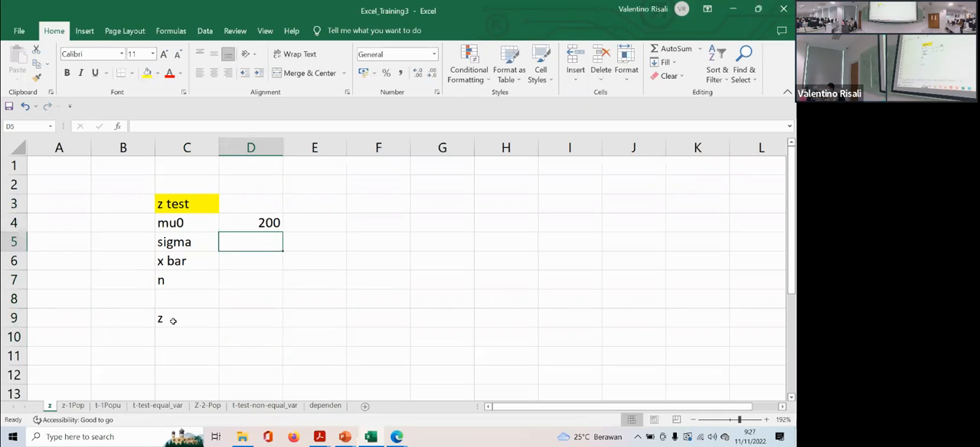
pyautogui.write('16')
pyautogui.press('Return')
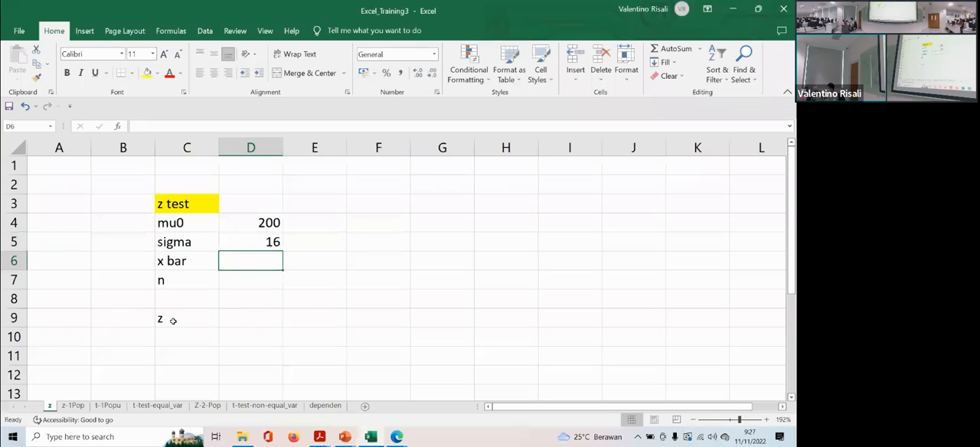
# - Enter 203,5 for x bar in D6 and 50 for n in D7
pyautogui.write('203,5')
pyautogui.press('Return')
pyautogui.write('50')
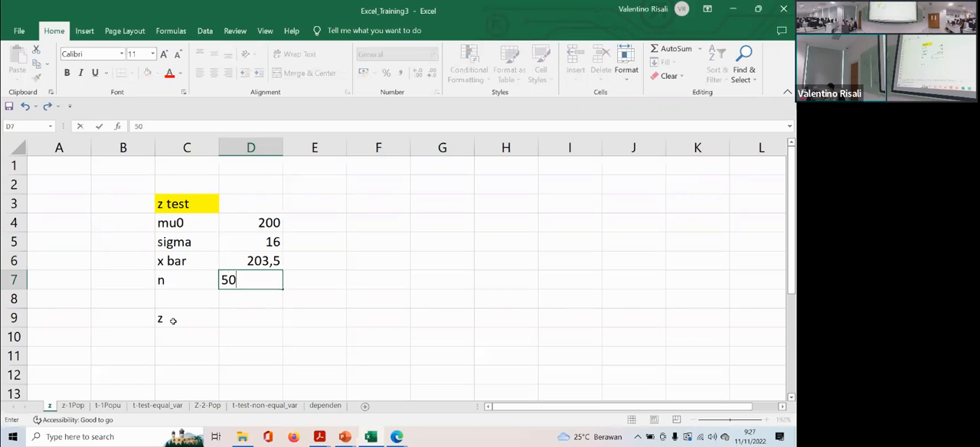
pyautogui.press('Return')
pyautogui.press('Up')
pyautogui.press('Up')
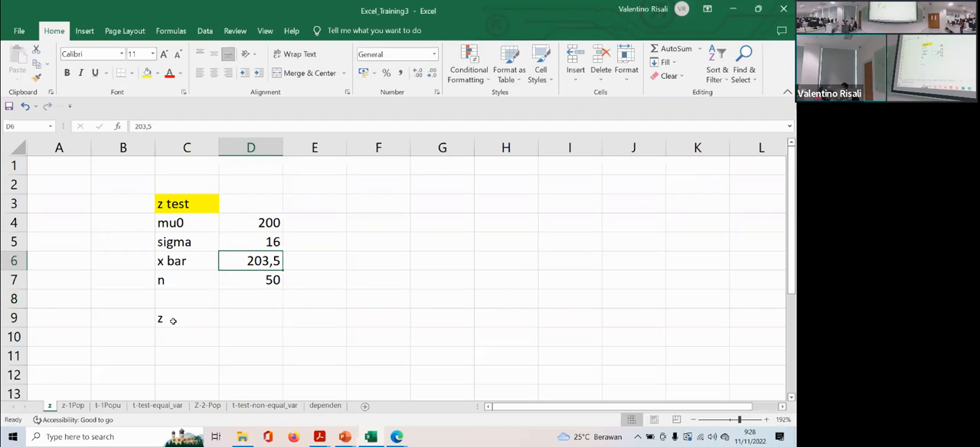
# - Calculate the z statistic in D9 with the formula =(D6-D4)*SQRT(D7)/16
pyautogui.click(247, 318)
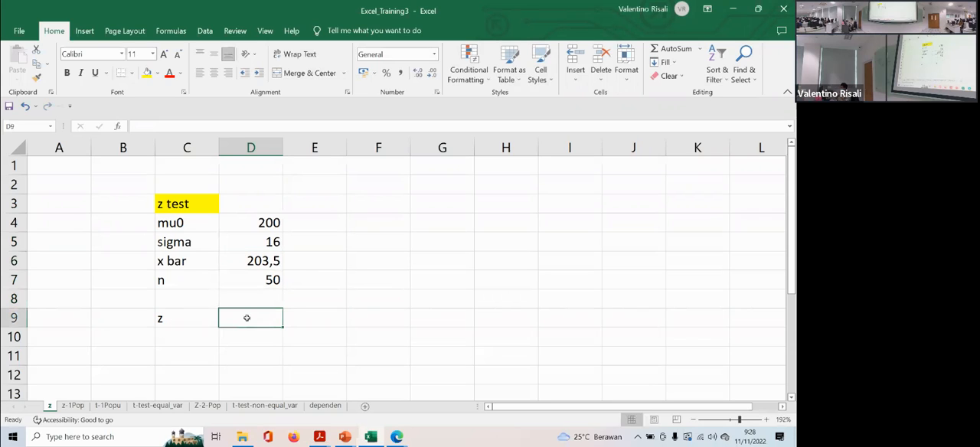
pyautogui.write('=')
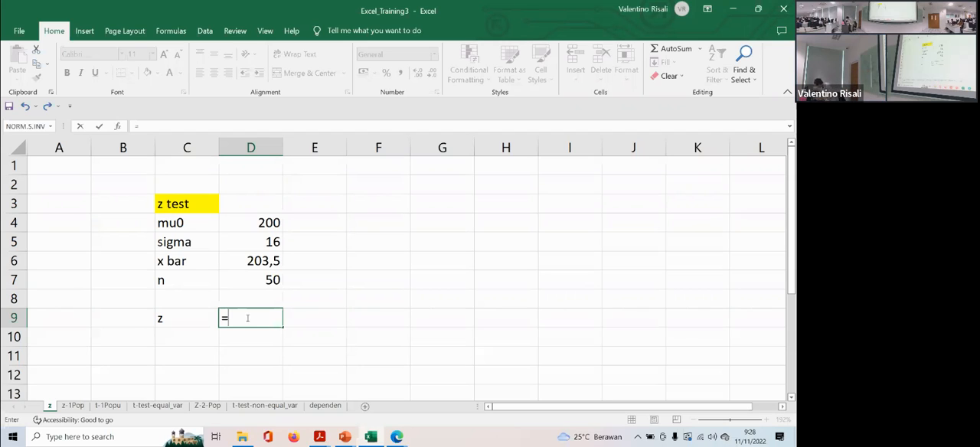
pyautogui.write('(')
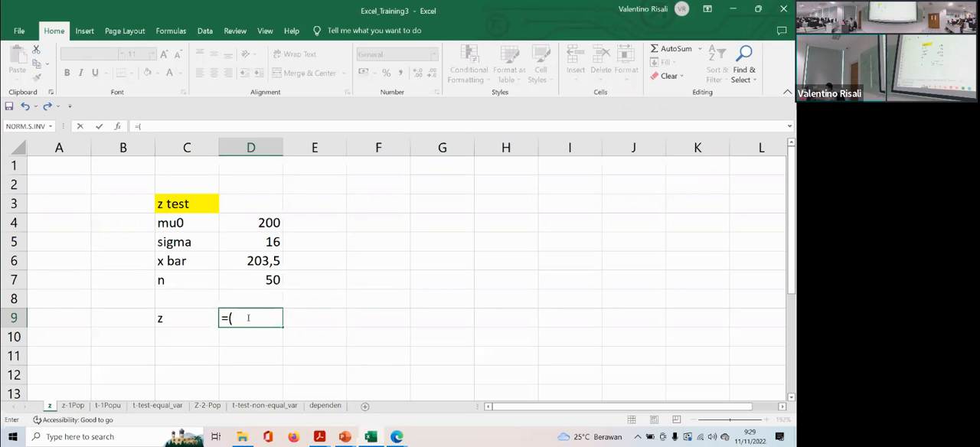
pyautogui.click(260, 259)
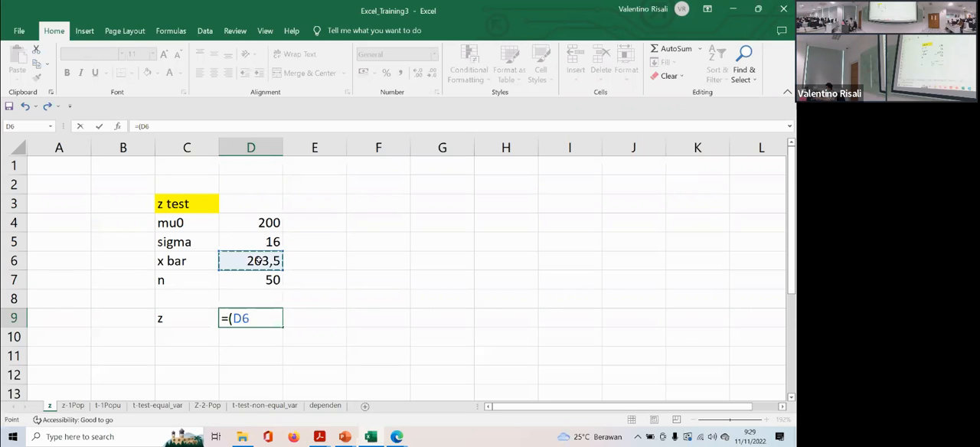
pyautogui.write('-')
pyautogui.click(258, 223)
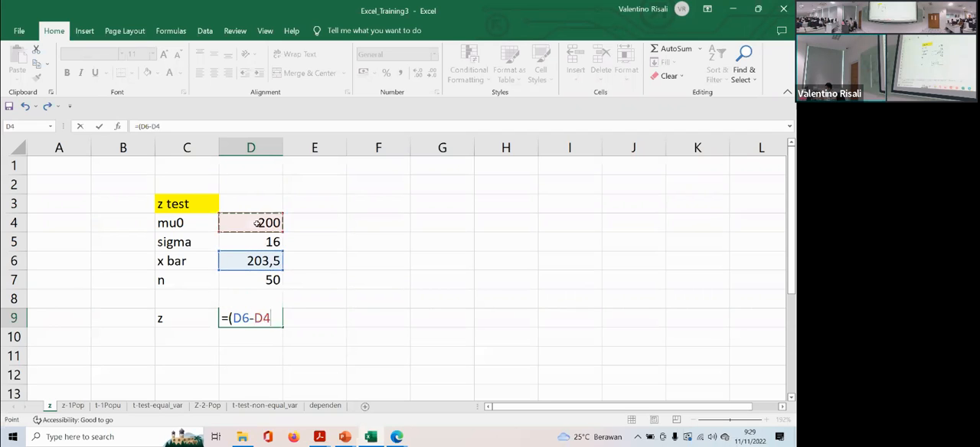
pyautogui.write(')*sq')
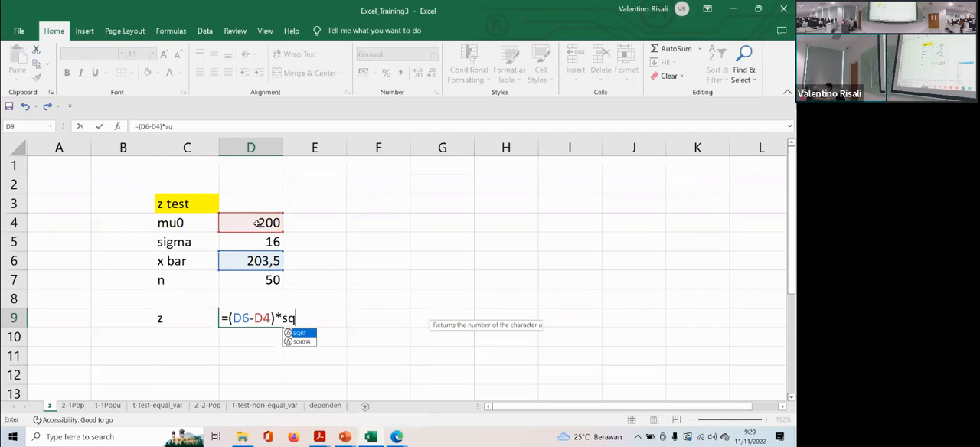
pyautogui.write('rt')
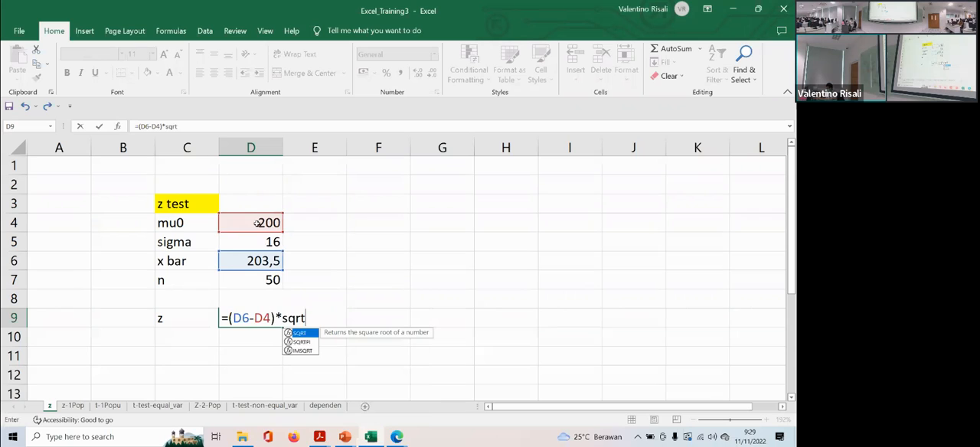
pyautogui.write('(')
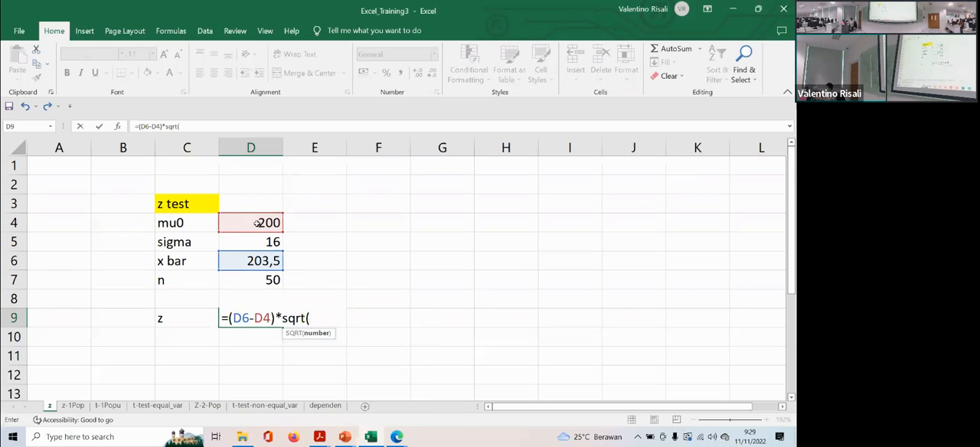
pyautogui.click(267, 281)
pyautogui.write(')/')
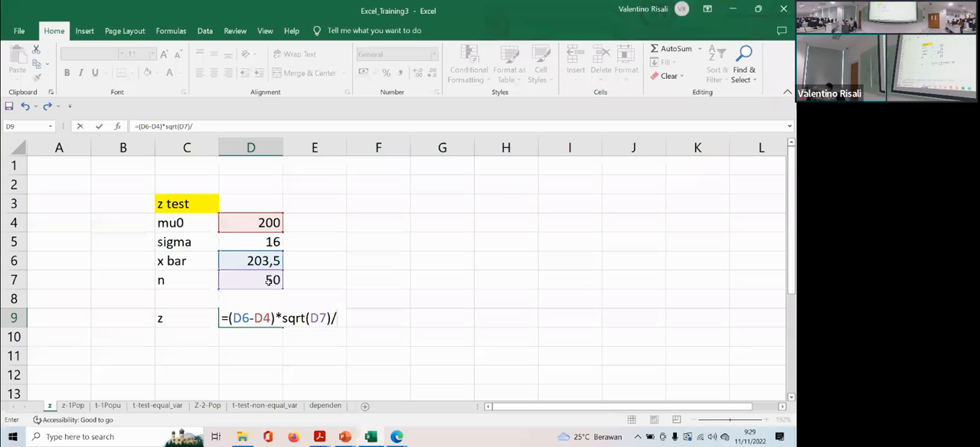
pyautogui.write('16')
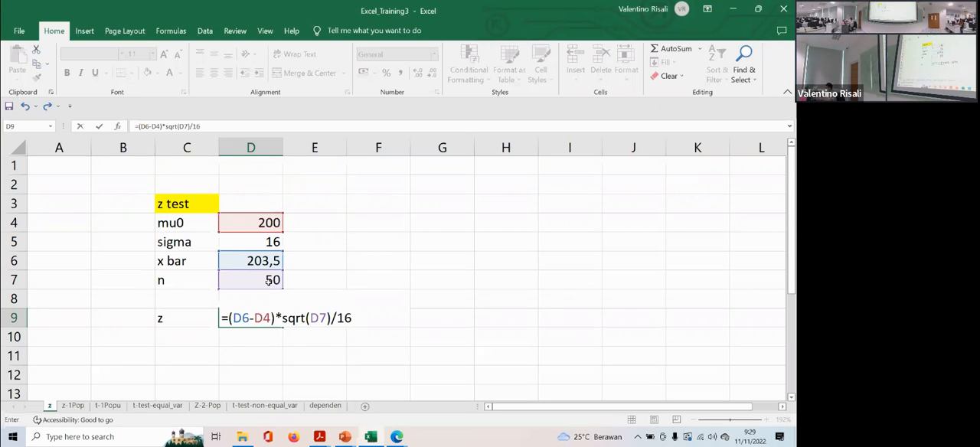
pyautogui.press('Return')
pyautogui.press('Up')
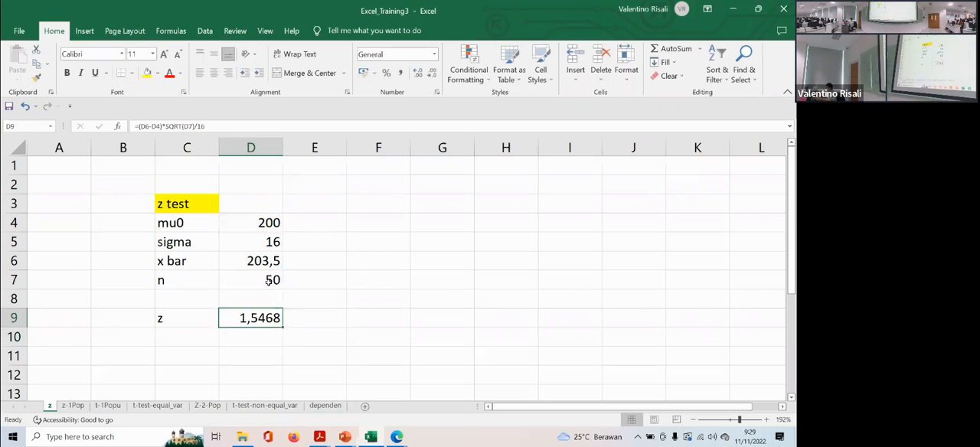
# - Center the values in D4:D9 and the labels in C4:C9 horizontally
pyautogui.click(261, 225)
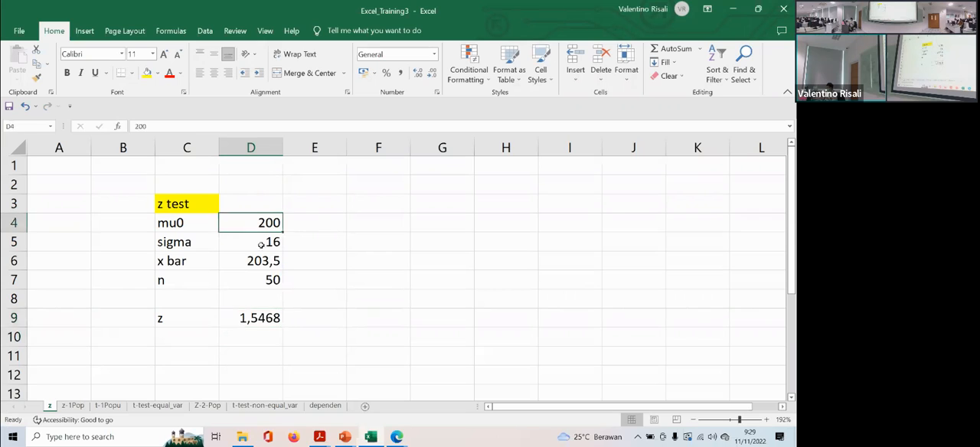
pyautogui.moveTo(262, 243); pyautogui.dragTo(260, 318)
pyautogui.click(215, 73)
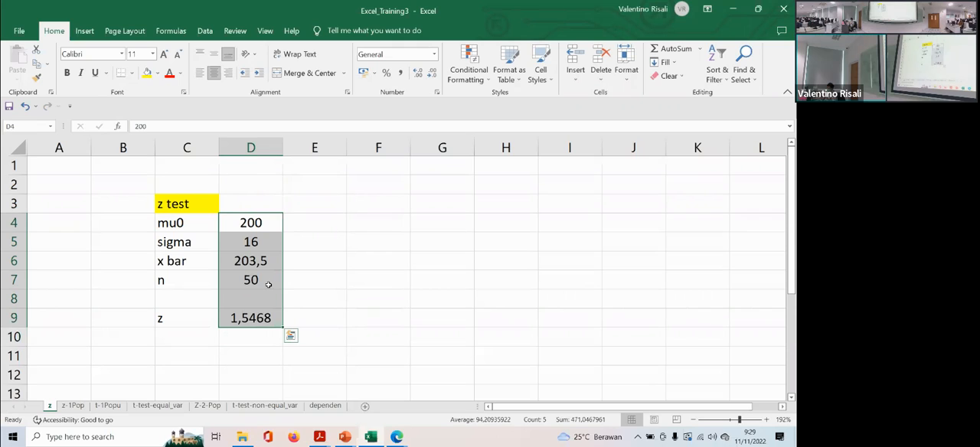
pyautogui.moveTo(180, 224); pyautogui.dragTo(176, 318)
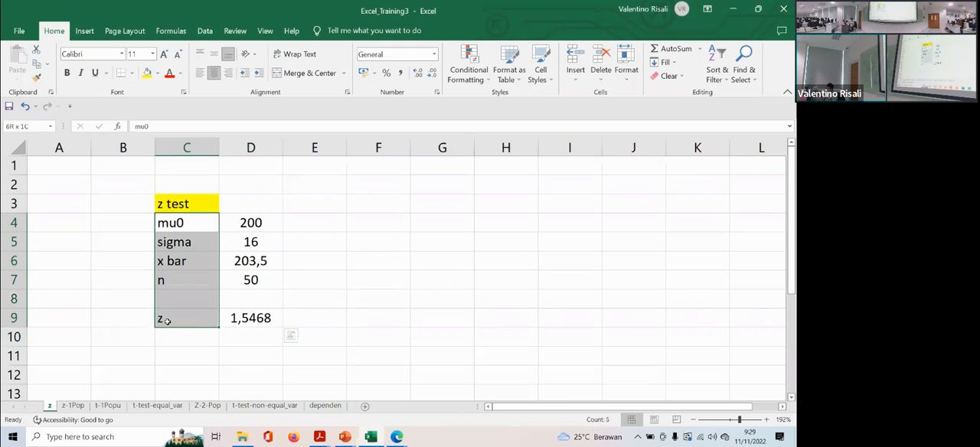
pyautogui.click(214, 73)
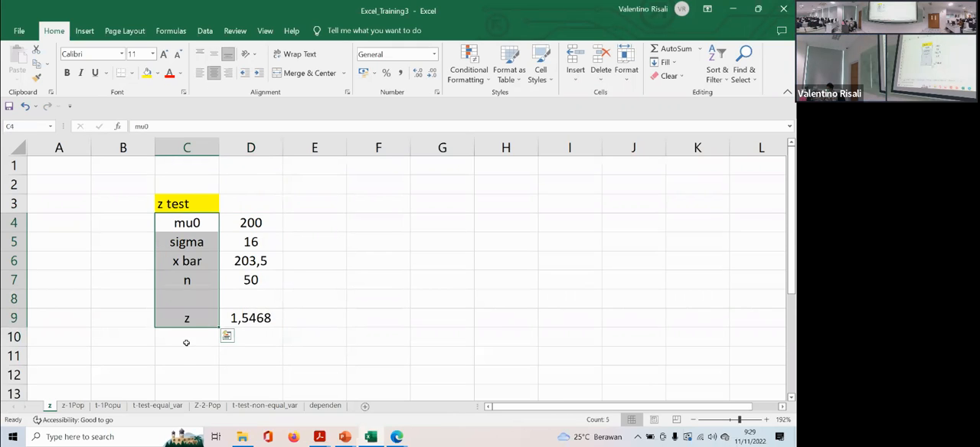
# - Enter the label critical value in C10 and widen column C to fit it
pyautogui.click(183, 339)
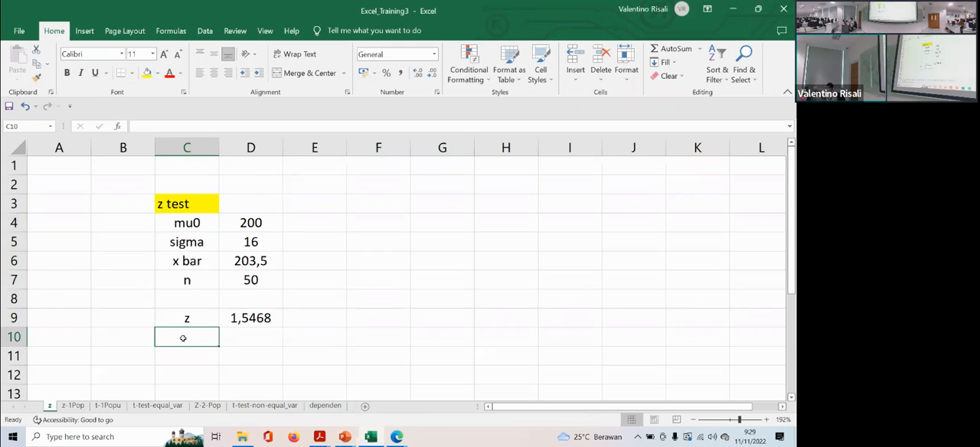
pyautogui.write('cri')
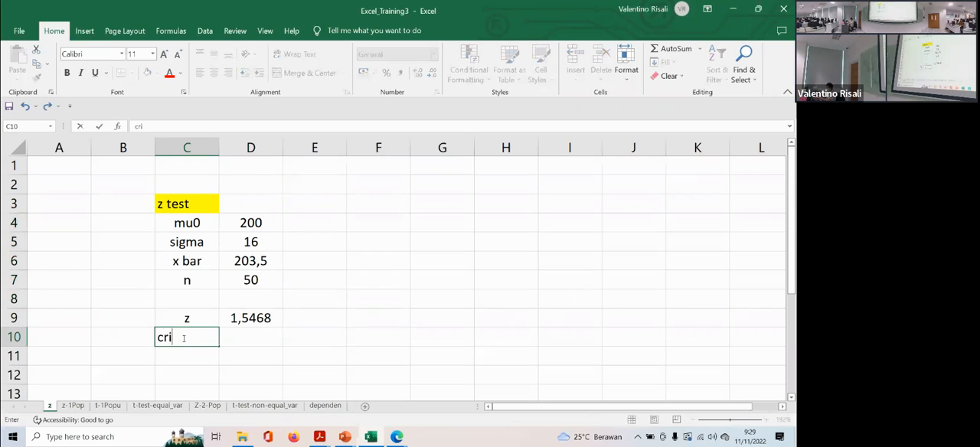
pyautogui.write('tical value')
pyautogui.press('Return')
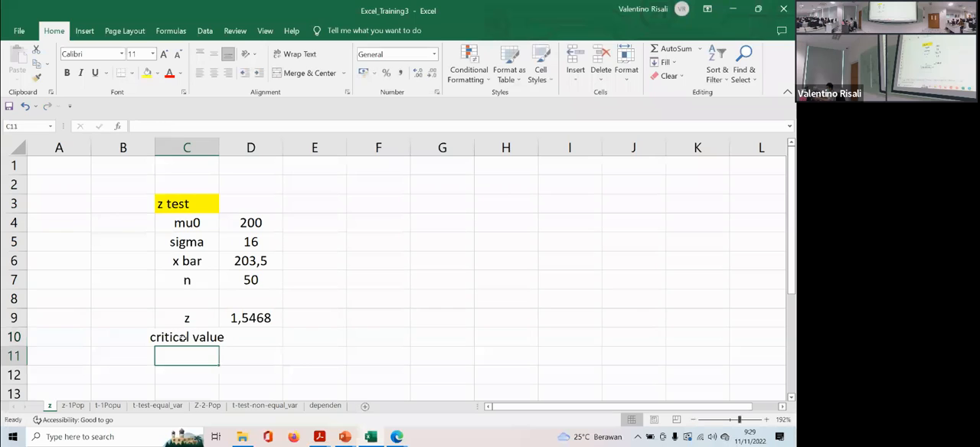
pyautogui.moveTo(217, 154); pyautogui.dragTo(237, 154)
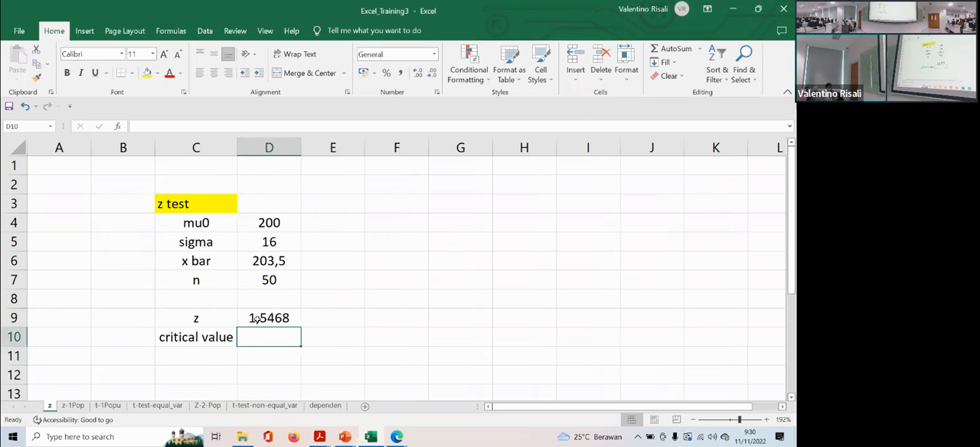
pyautogui.write('=z')
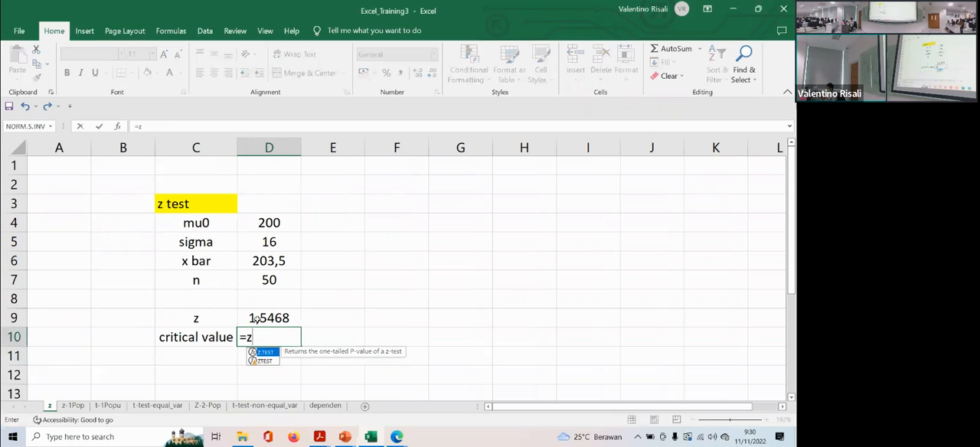
pyautogui.press('BackSpace')
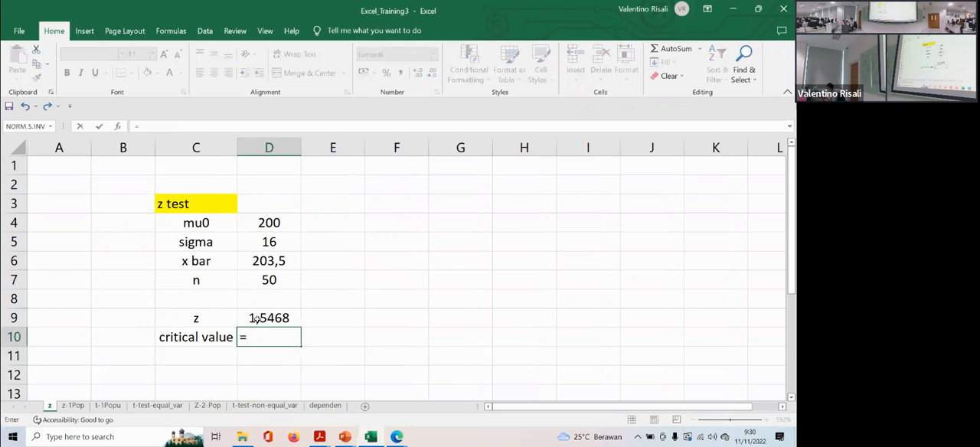
pyautogui.press('Escape')
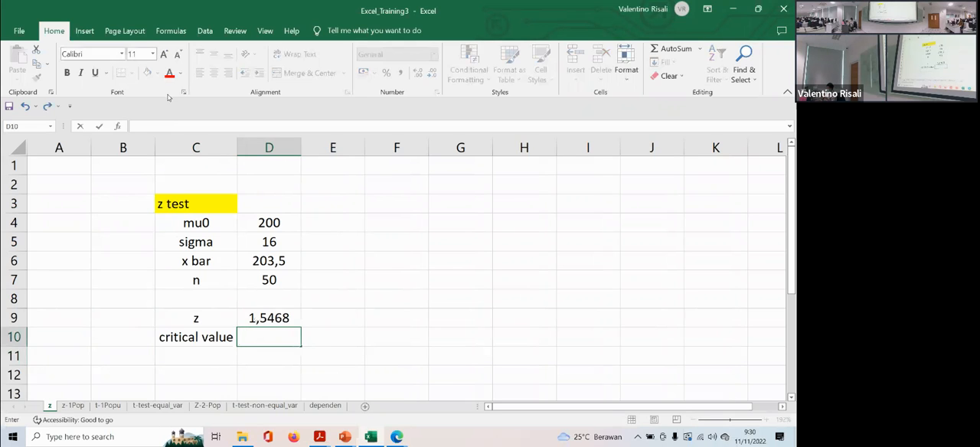
# - Insert the statistical function NORM.S.INV in D10 with a probability of 0,005
pyautogui.click(84, 30)
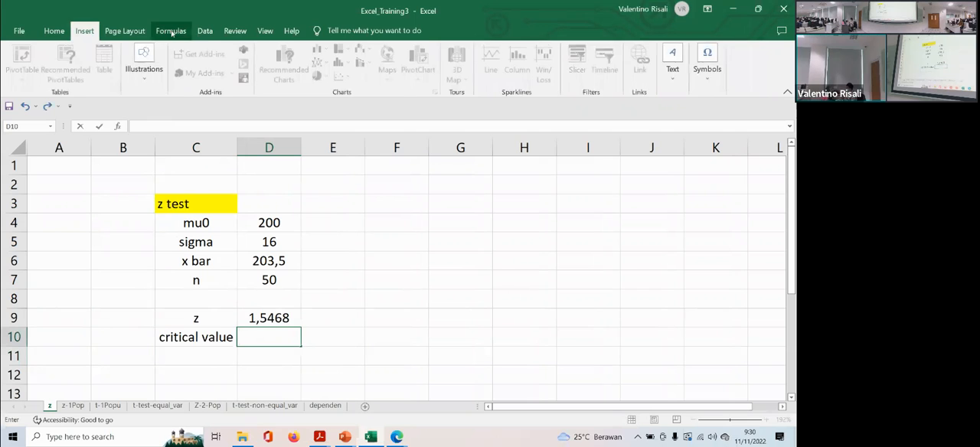
pyautogui.click(171, 32)
pyautogui.click(301, 70)
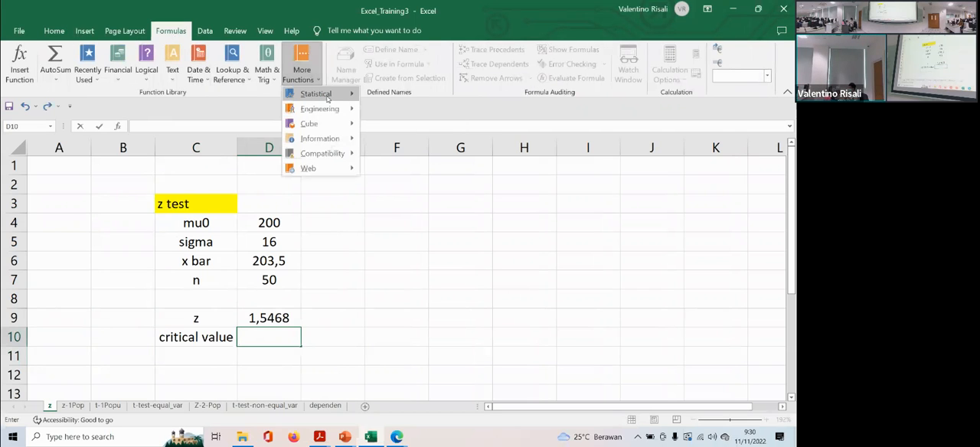
pyautogui.moveTo(327, 95)
pyautogui.scroll(-15, 448, 257)
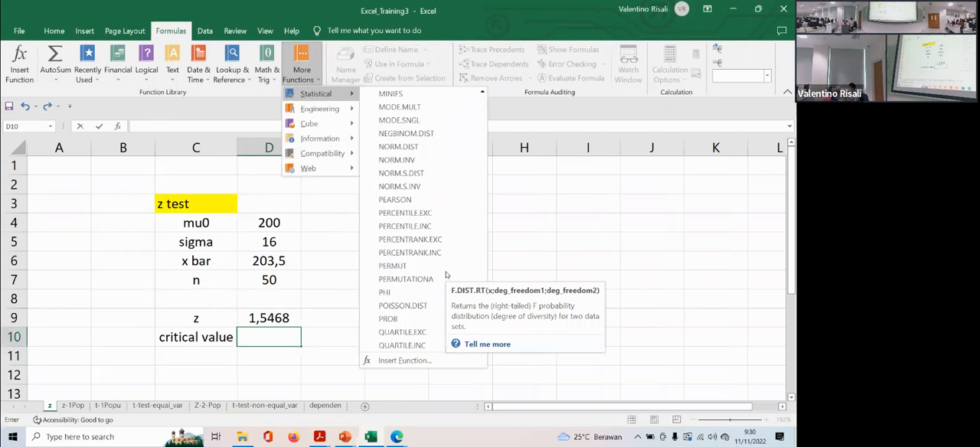
pyautogui.click(400, 187)
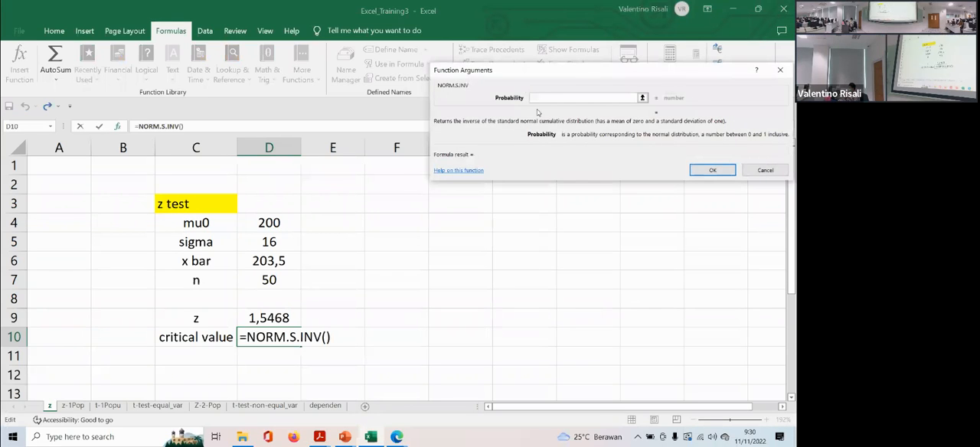
pyautogui.write('0,')
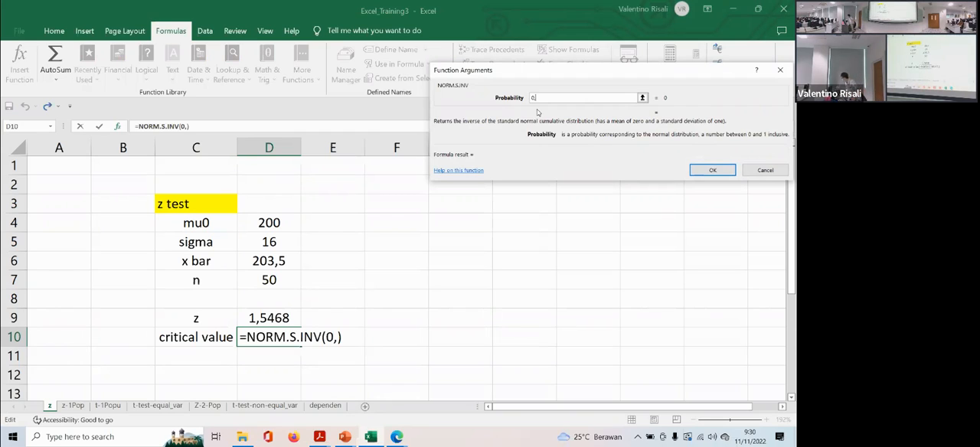
pyautogui.write('0')
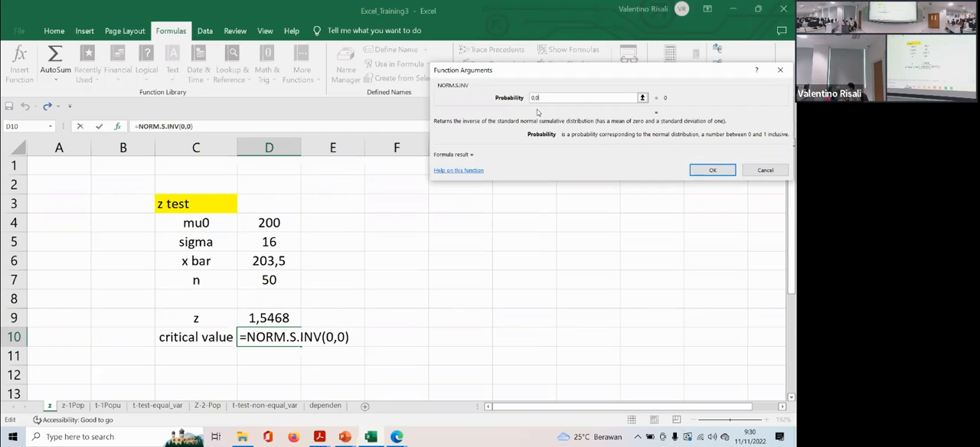
pyautogui.write('05')
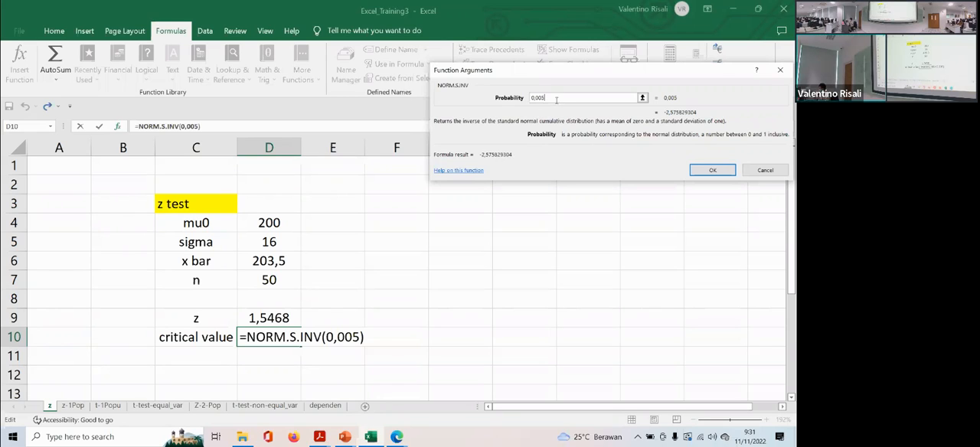
pyautogui.click(713, 170)
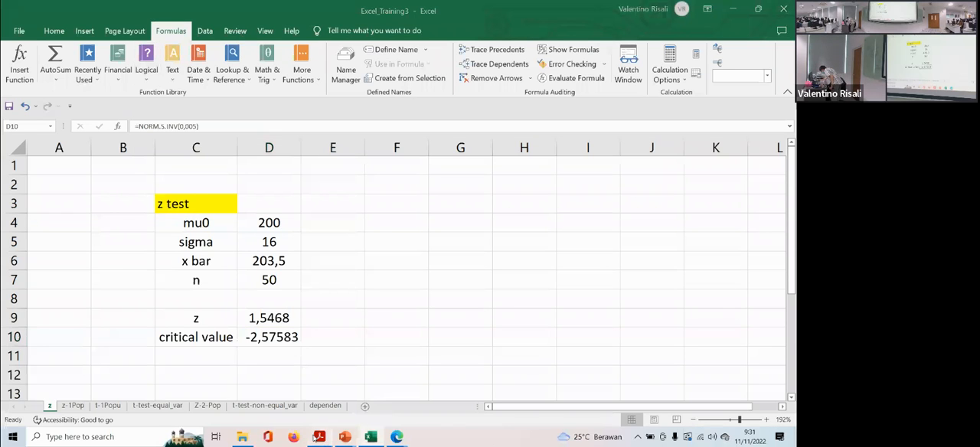
# - Switch to Statistics_Econ_I.pdf in Acrobat Reader to review the worked example's hypotheses and significance level, and return to cell E10 in Excel
pyautogui.moveTo(318, 435)
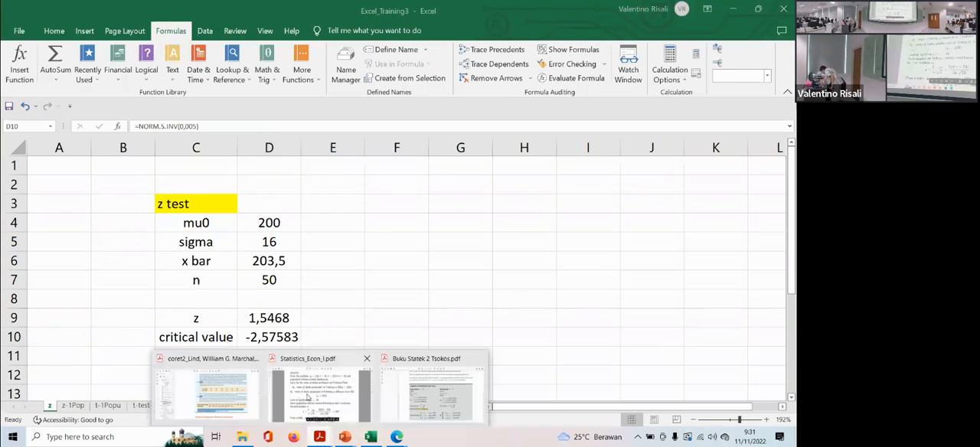
pyautogui.click(307, 397)
pyautogui.scroll(1, 333, 298)
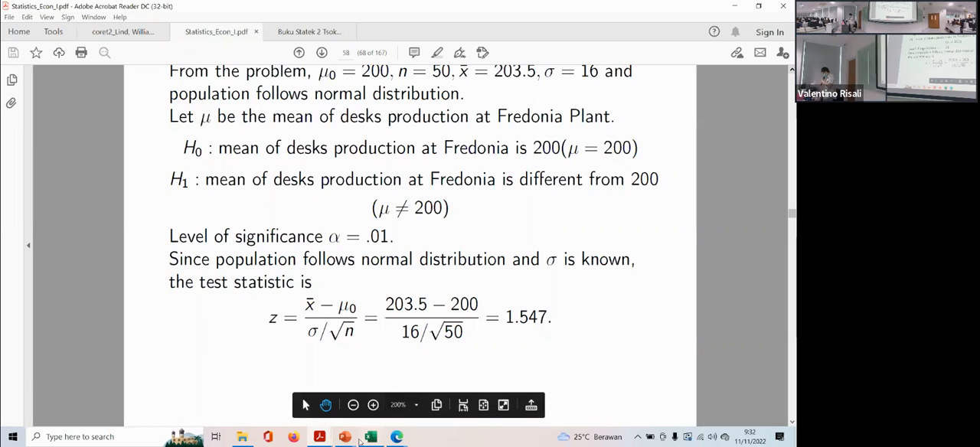
pyautogui.moveTo(372, 440)
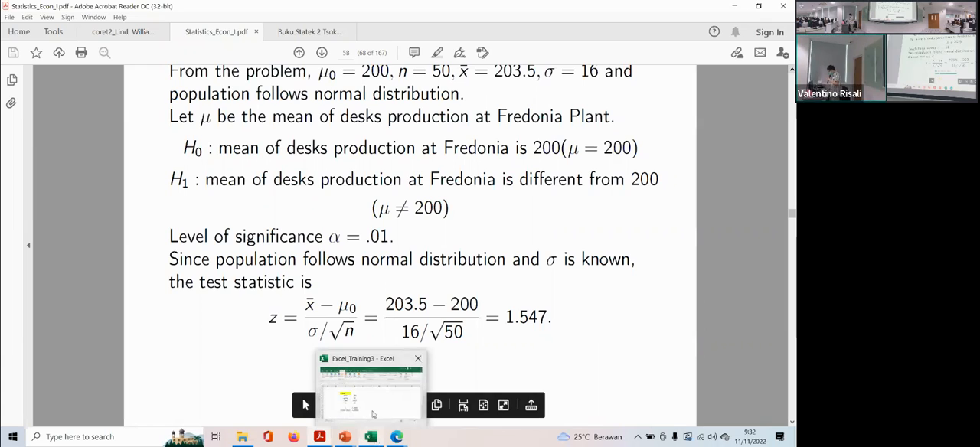
pyautogui.click(373, 414)
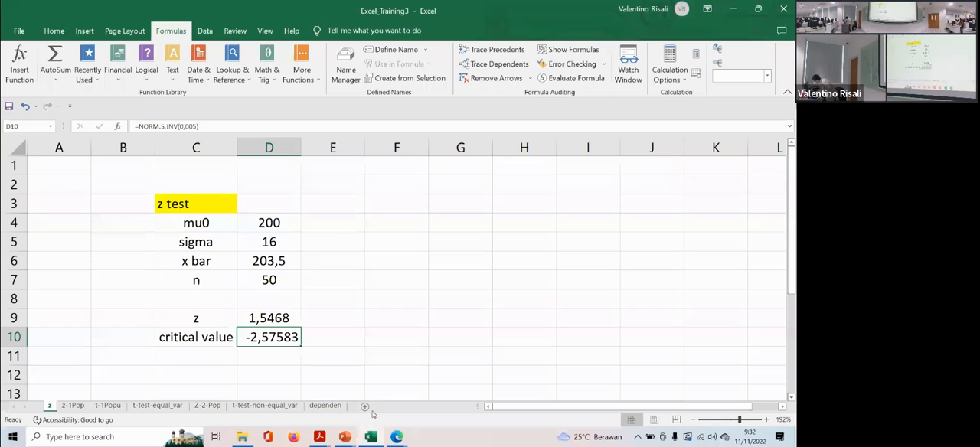
pyautogui.click(326, 331)
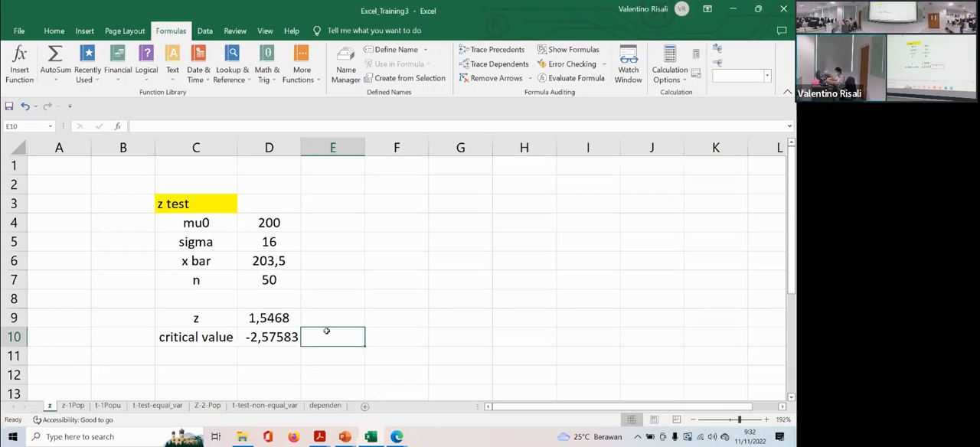
# - Enter the positive critical value 2,5783 in cell E10, beside the negative one
pyautogui.write('2.')
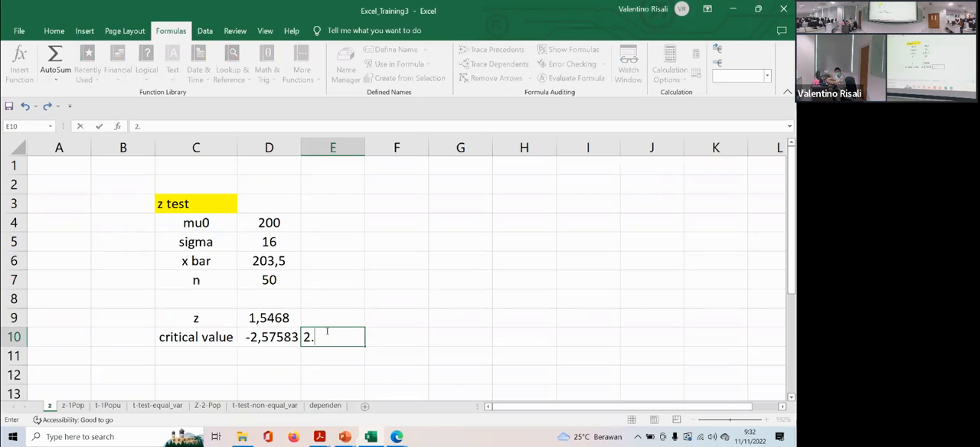
pyautogui.press('BackSpace')
pyautogui.write(',5783')
pyautogui.press('Return')
# - Enter the label decision in C11 beneath the critical value label
pyautogui.press('Left')
pyautogui.press('Up')
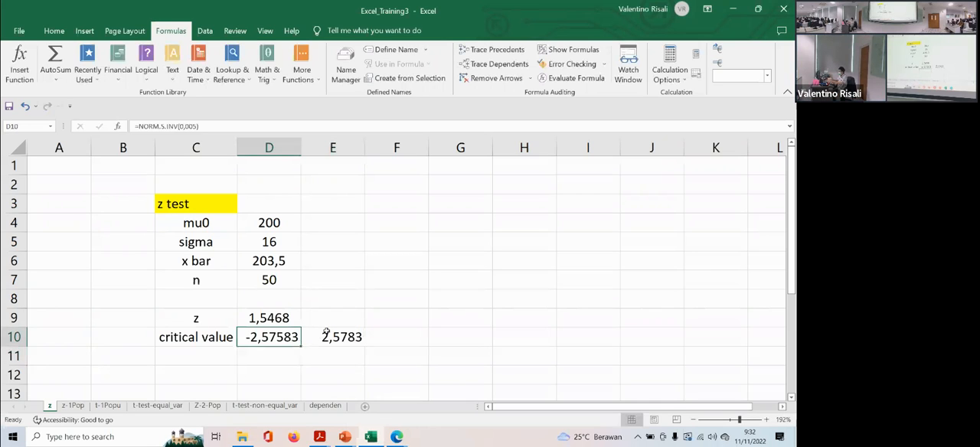
pyautogui.press('Down')
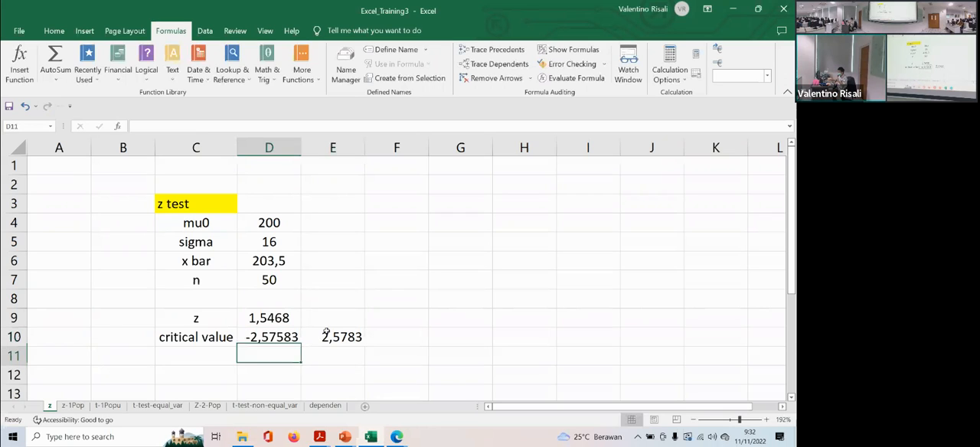
pyautogui.press('Left')
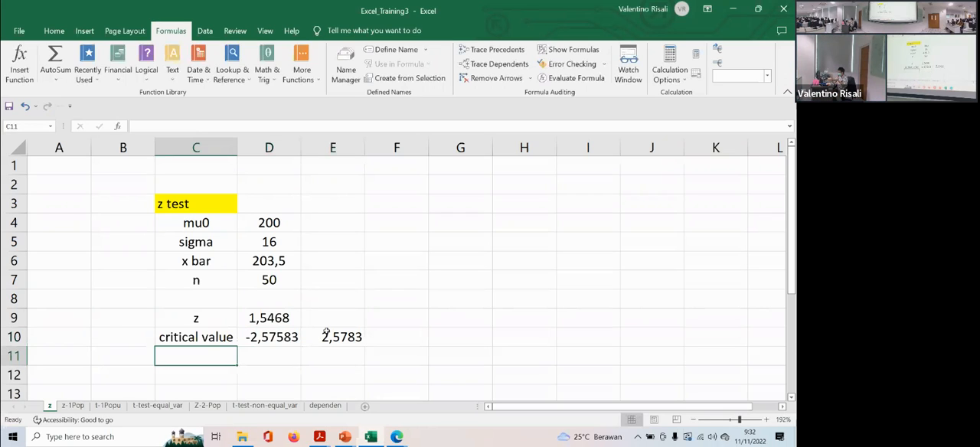
pyautogui.write('de')
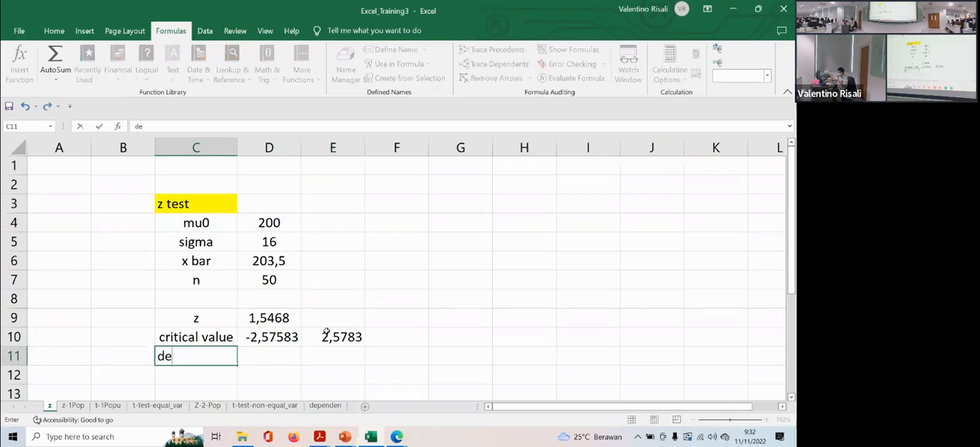
pyautogui.write('cision')
pyautogui.press('Tab')
# - Enter 2 tailed in D3 beside the z test heading and select D11
pyautogui.press('Up')
pyautogui.press('Up')
pyautogui.press('Up')
pyautogui.press('Up')
pyautogui.press('Up')
pyautogui.press('Up')
pyautogui.press('Up')
pyautogui.press('Right')
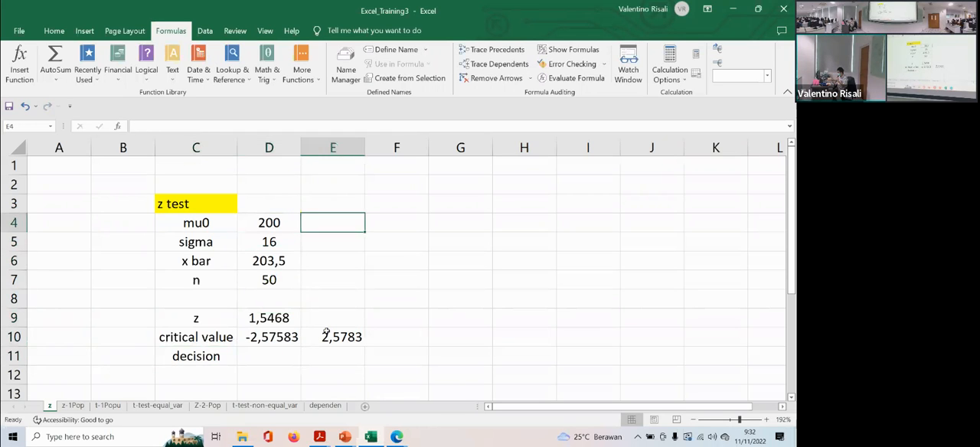
pyautogui.press('Up')
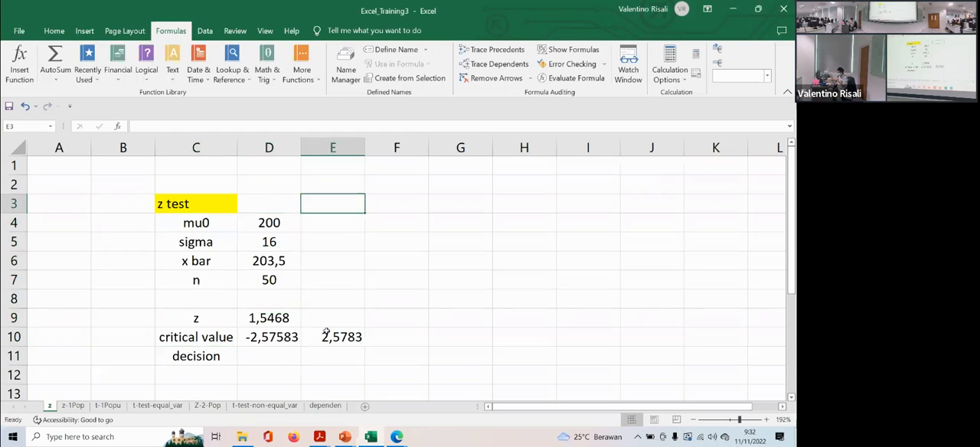
pyautogui.press('Left')
pyautogui.write('2 ti')
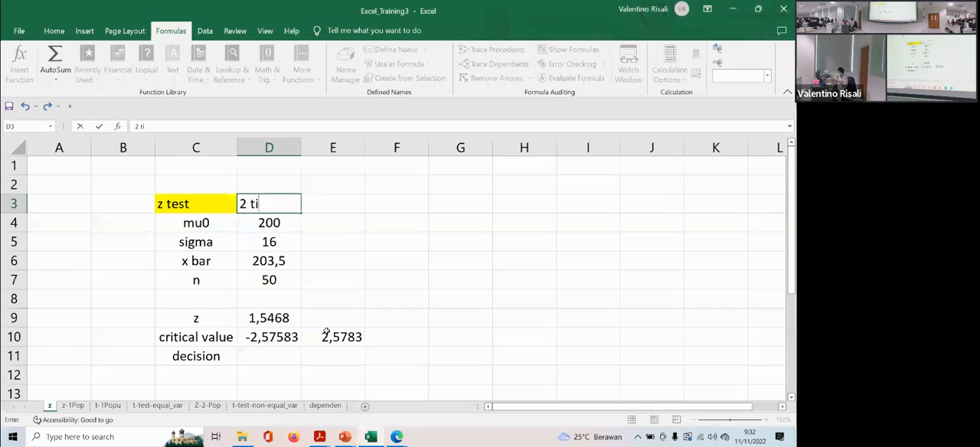
pyautogui.press('BackSpace')
pyautogui.write('aile')
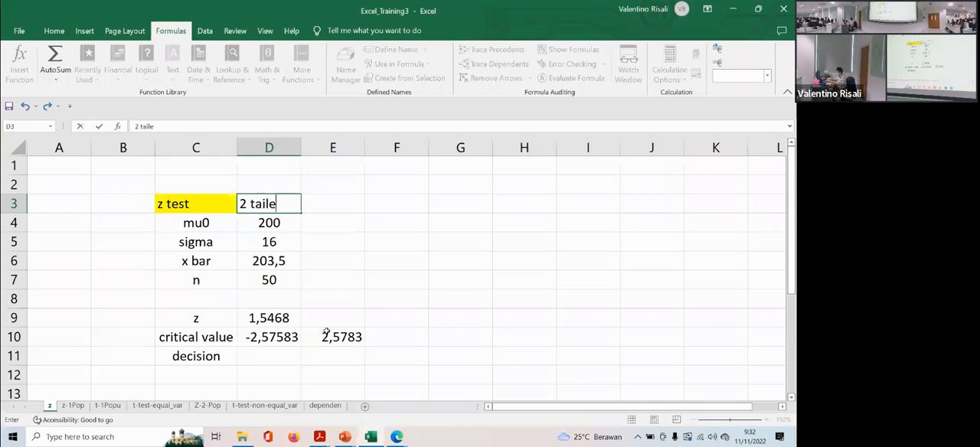
pyautogui.write('d')
pyautogui.click(272, 356)
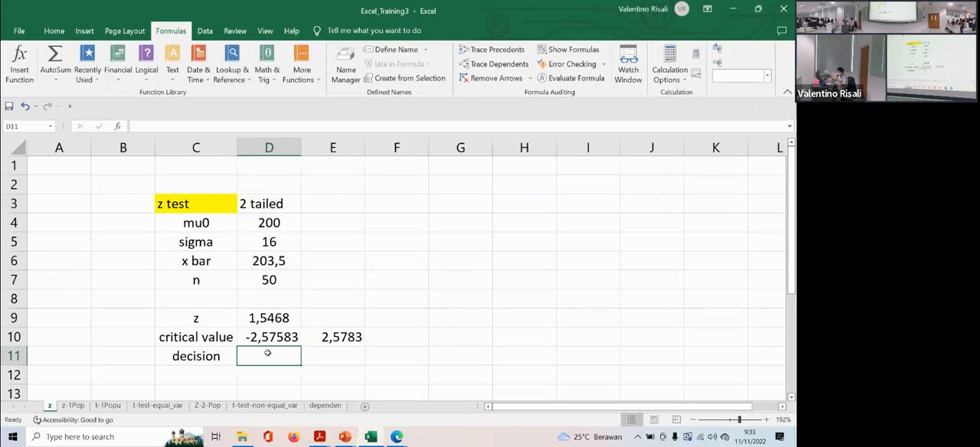
pyautogui.press('alt')
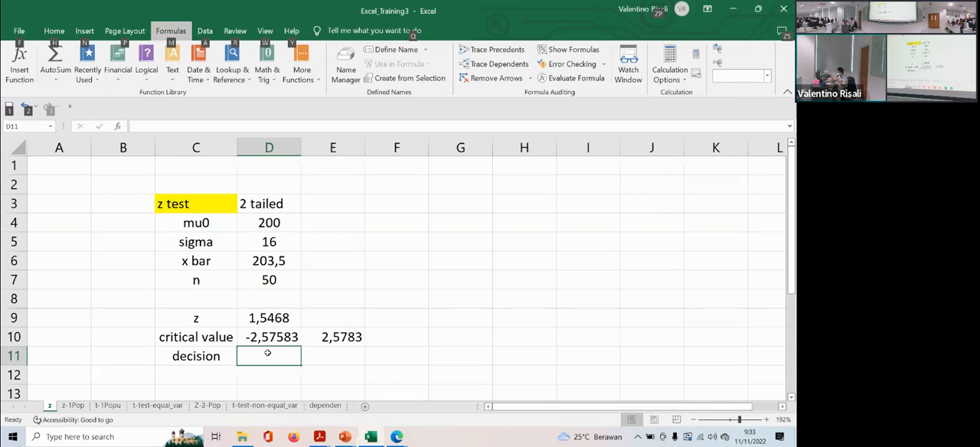
pyautogui.press('h')
pyautogui.press('Escape')
pyautogui.press('Escape')
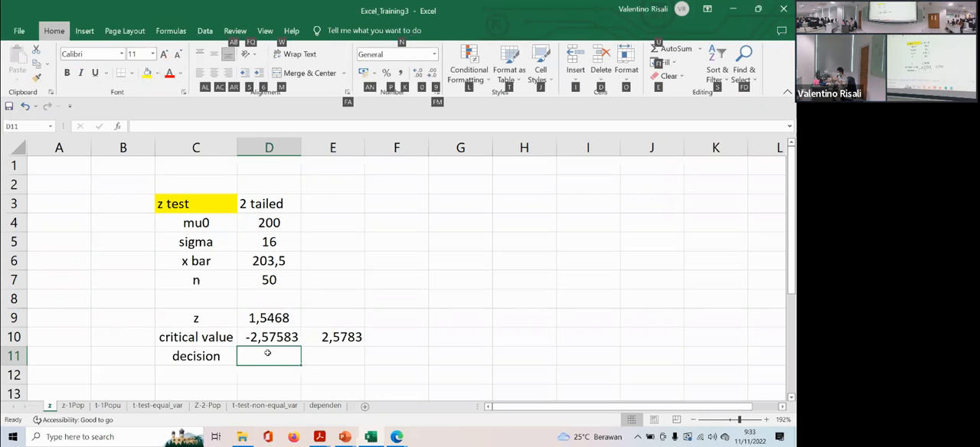
# - Enter the test decision H0 tidak ditolak in D11
pyautogui.write('H')
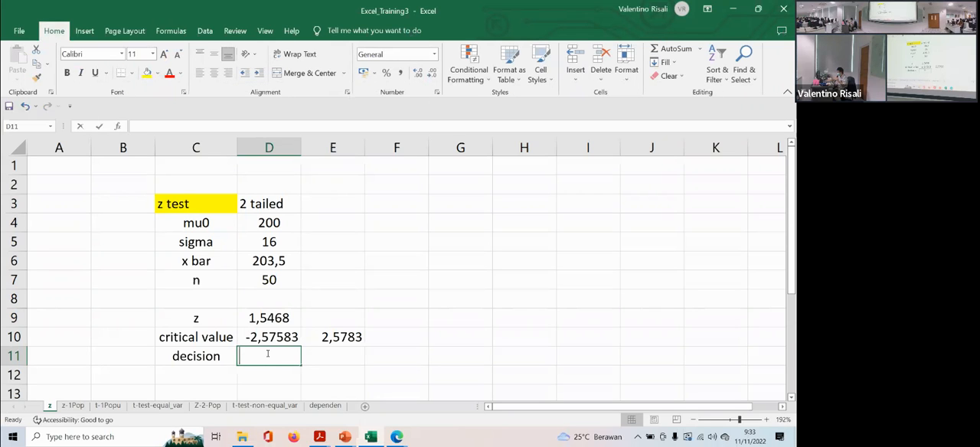
pyautogui.write('0 ')
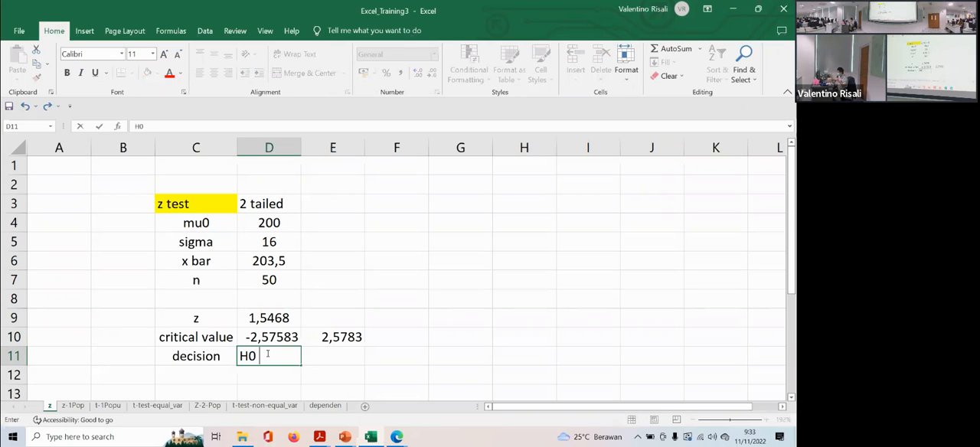
pyautogui.write('tidak ')
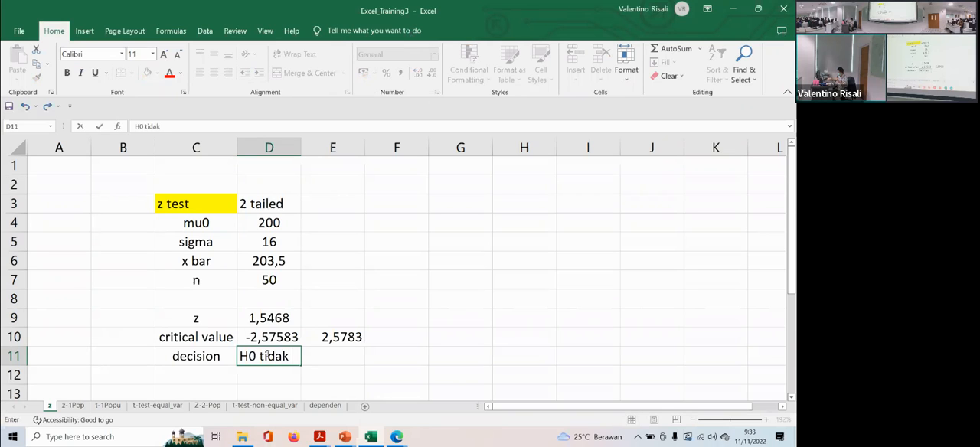
pyautogui.write('ditolak')
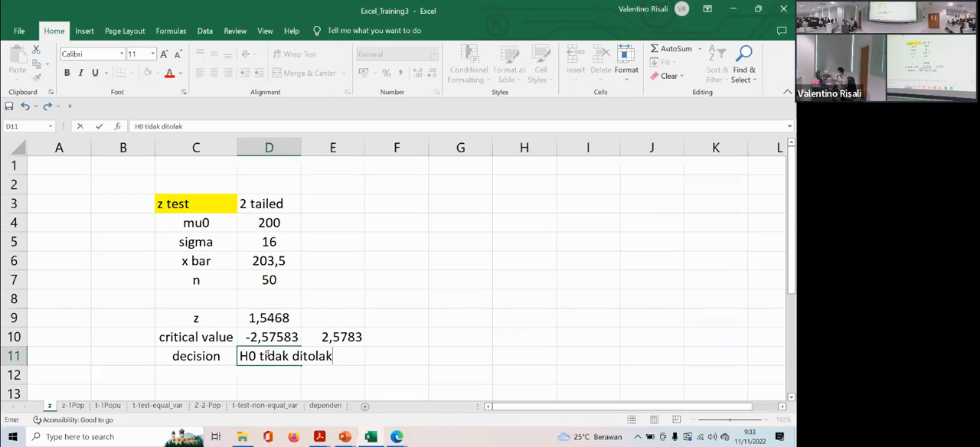
pyautogui.press('Return')
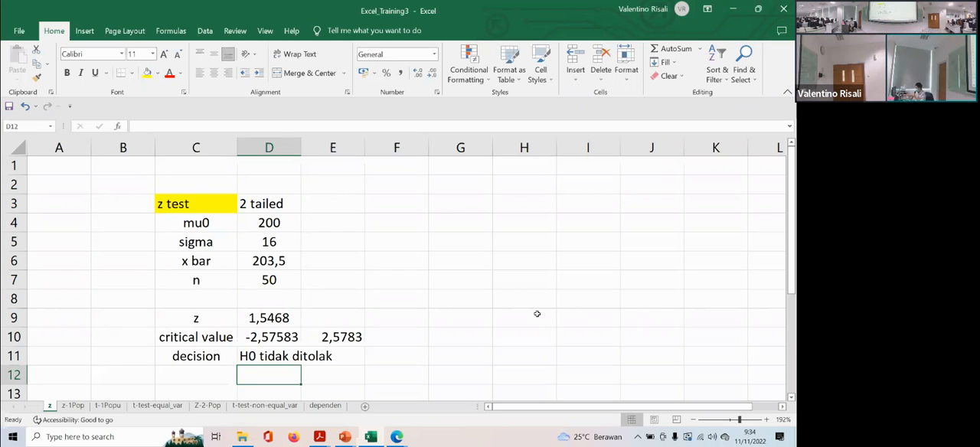
pyautogui.moveTo(178, 183); pyautogui.dragTo(315, 358)
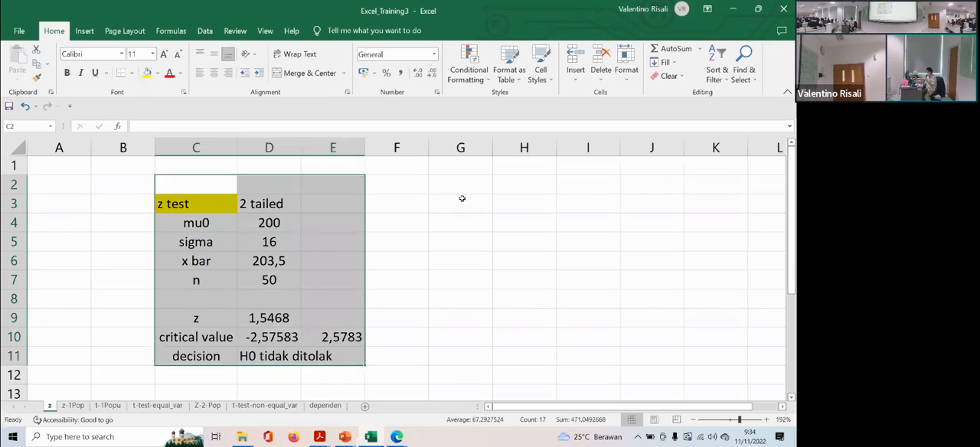
pyautogui.click(461, 198)
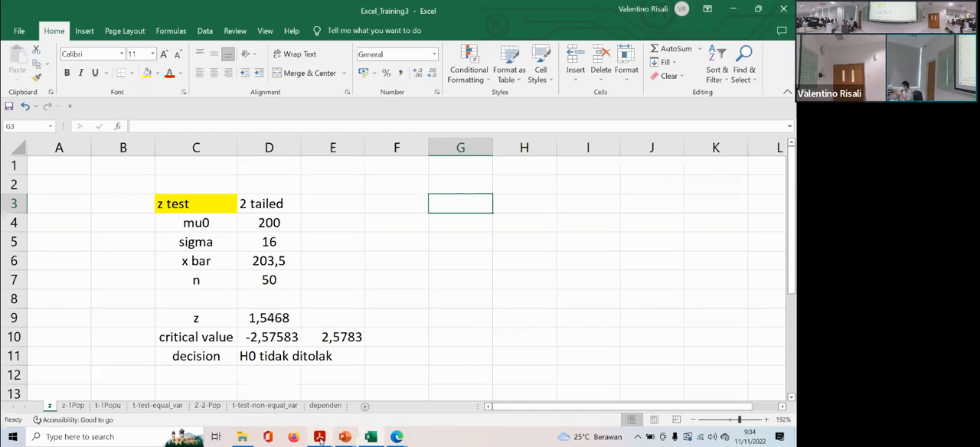
# - Switch to Statistics_Econ_I.pdf in Acrobat Reader and go to the next page to review the worked example's z-table value and rejection region
pyautogui.moveTo(320, 438)
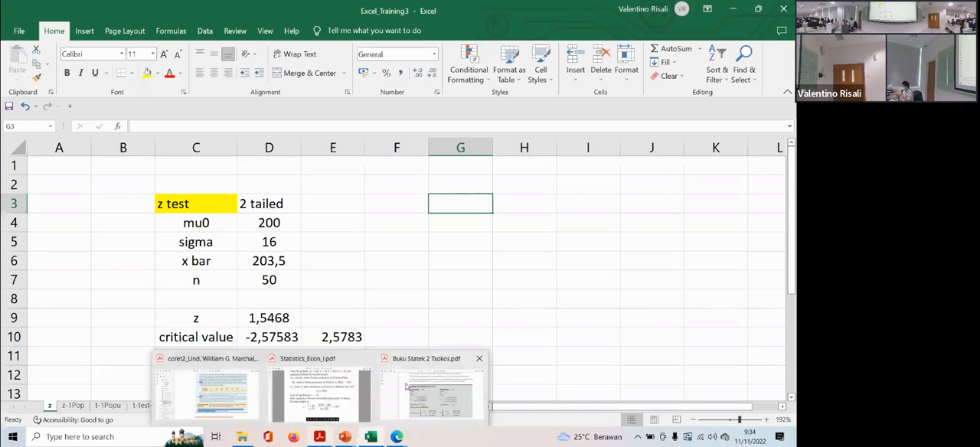
pyautogui.click(310, 392)
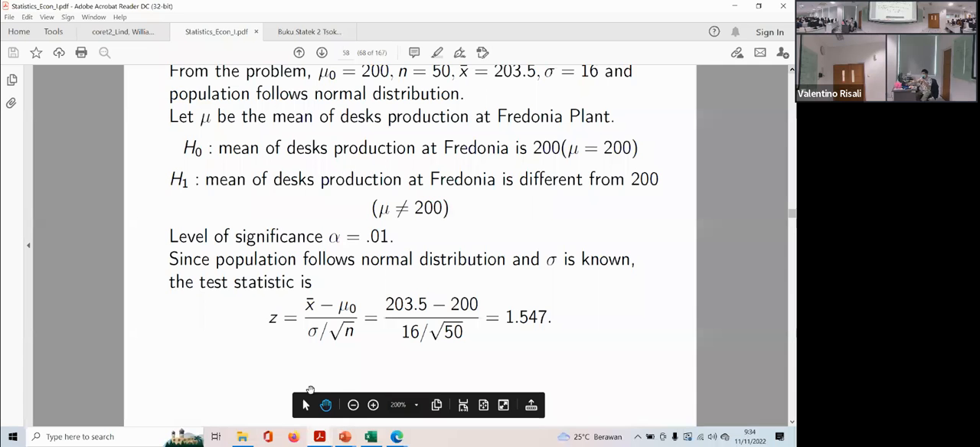
pyautogui.scroll(-1, 311, 390)
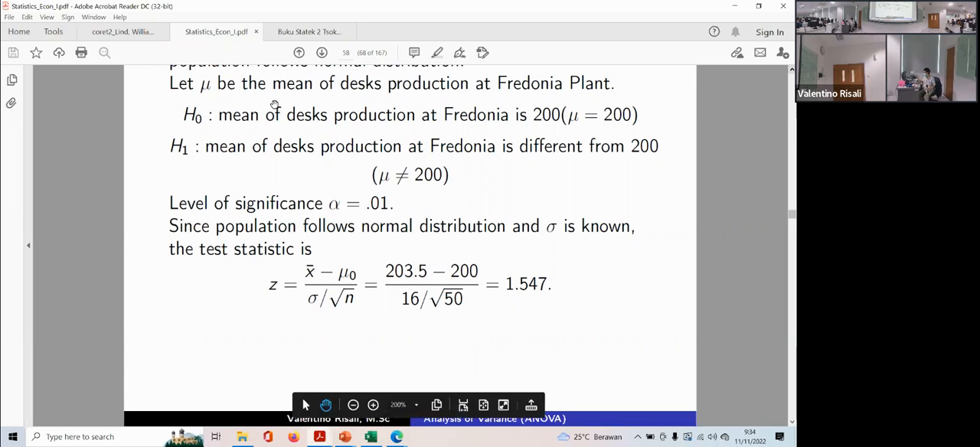
pyautogui.click(322, 52)
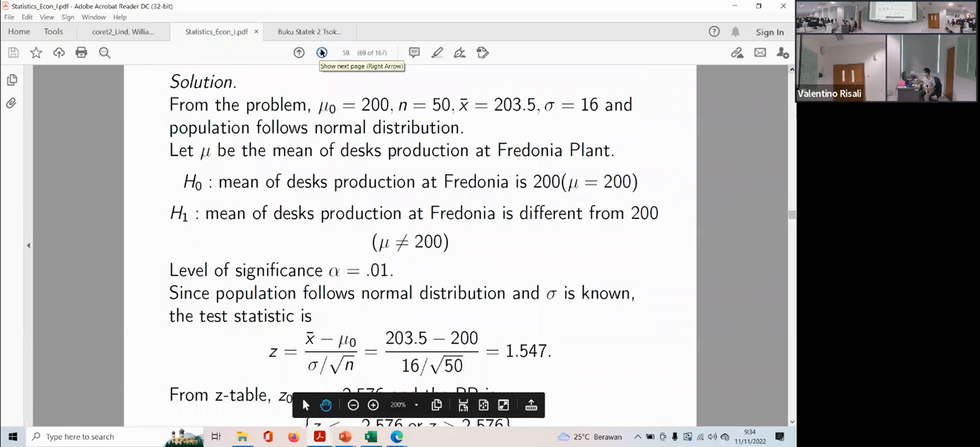
pyautogui.scroll(-1, 307, 129)
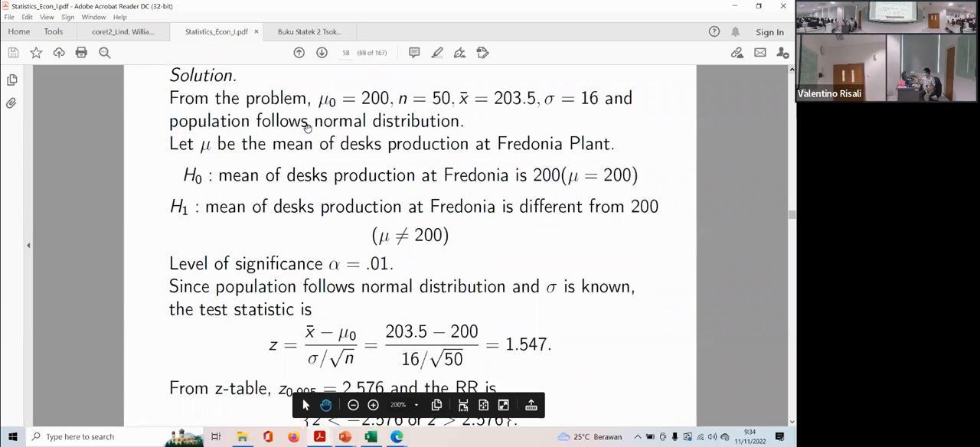
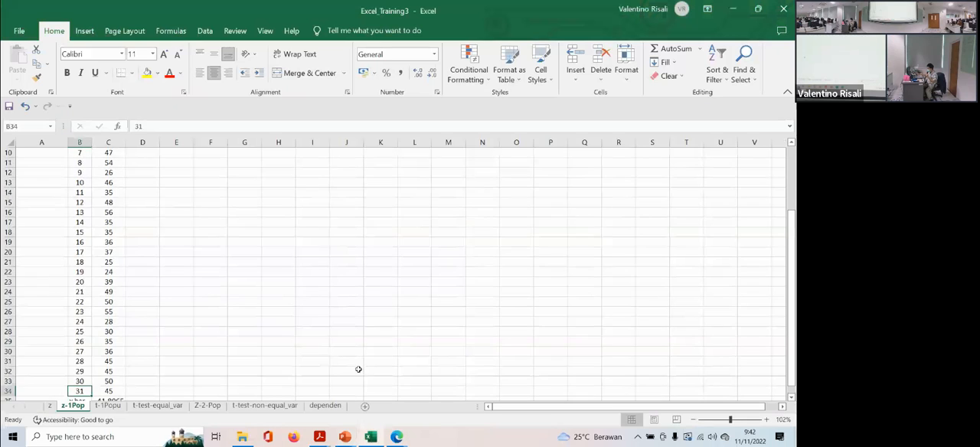
# - Open the z-Test: Two Sample for Means analysis tool on the z-1Pop sheet
pyautogui.click(725, 420)
pyautogui.scroll(3, 169, 258)
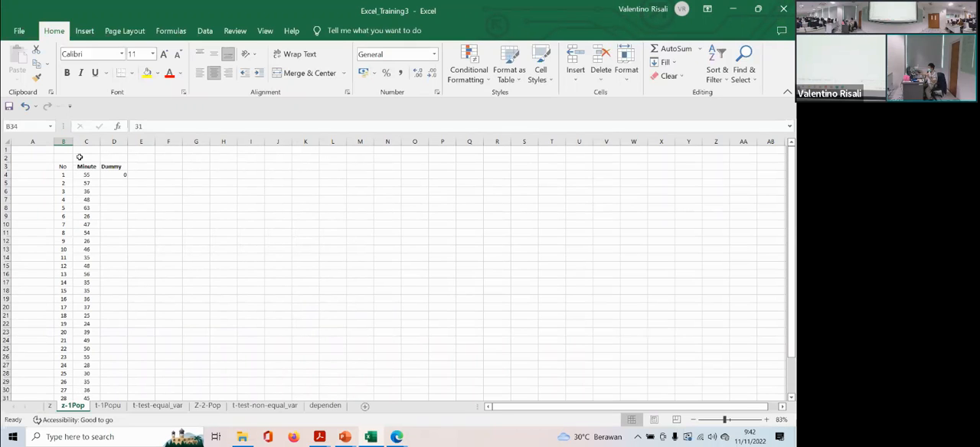
pyautogui.click(204, 33)
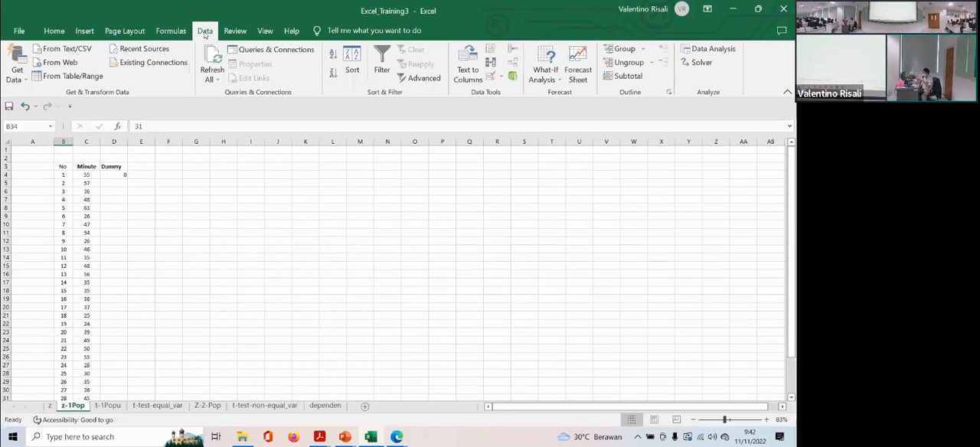
pyautogui.click(714, 48)
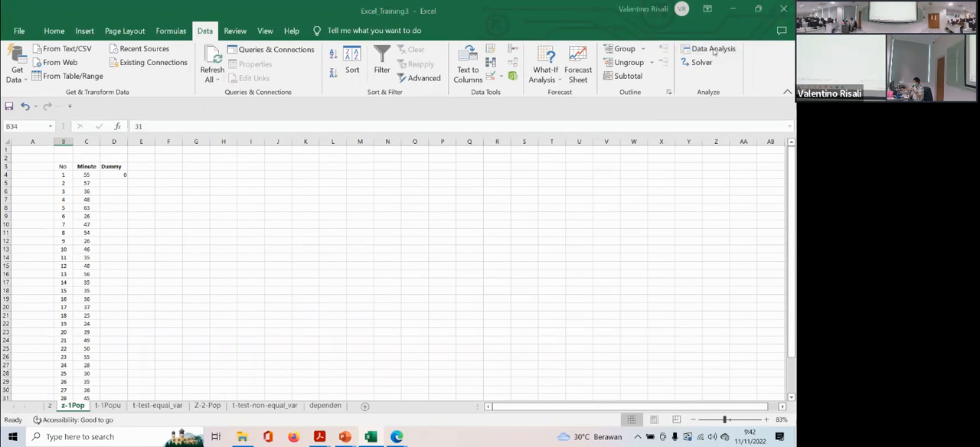
pyautogui.scroll(-3, 563, 153)
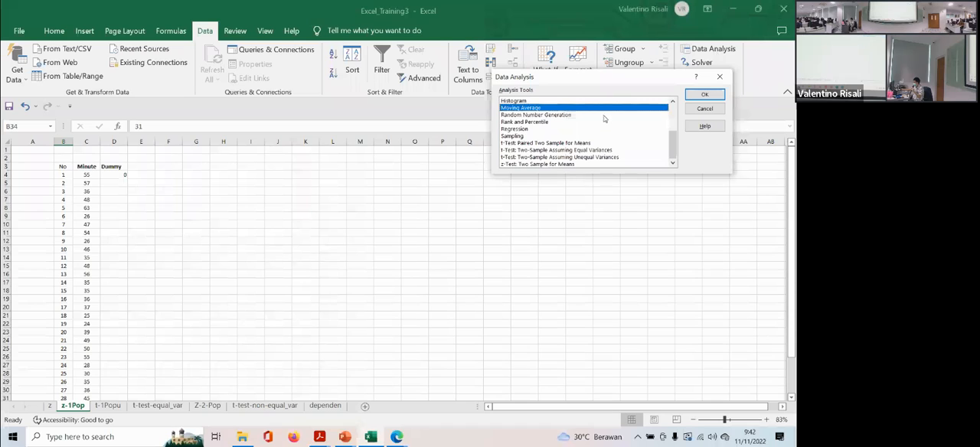
pyautogui.doubleClick(531, 164)
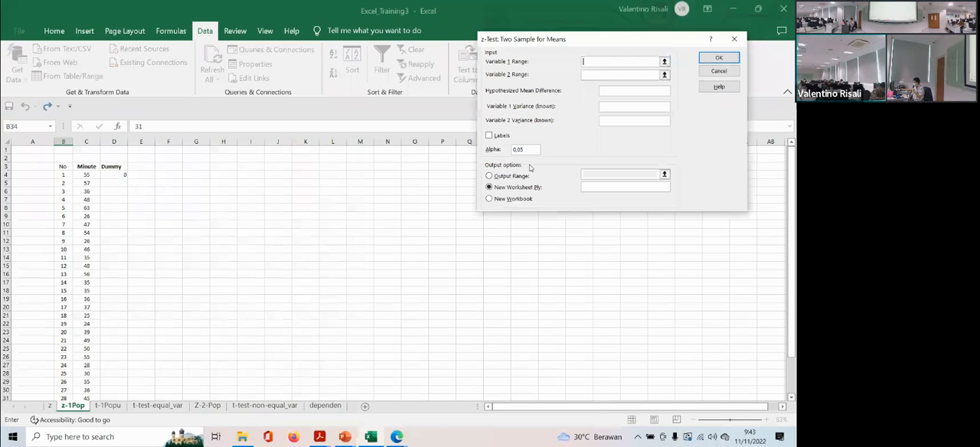
# - Set the Variable 1 range to the Minute data C3:C34 and the Variable 2 range to the Dummy data D3:D4
pyautogui.click(594, 61)
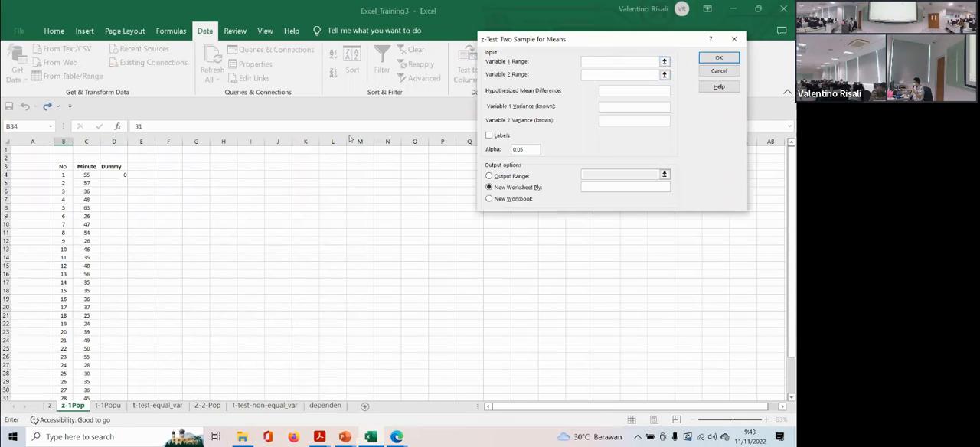
pyautogui.moveTo(87, 166); pyautogui.dragTo(88, 390)
pyautogui.click(588, 73)
pyautogui.scroll(2, 164, 162)
pyautogui.click(111, 167)
pyautogui.moveTo(111, 167); pyautogui.dragTo(115, 176)
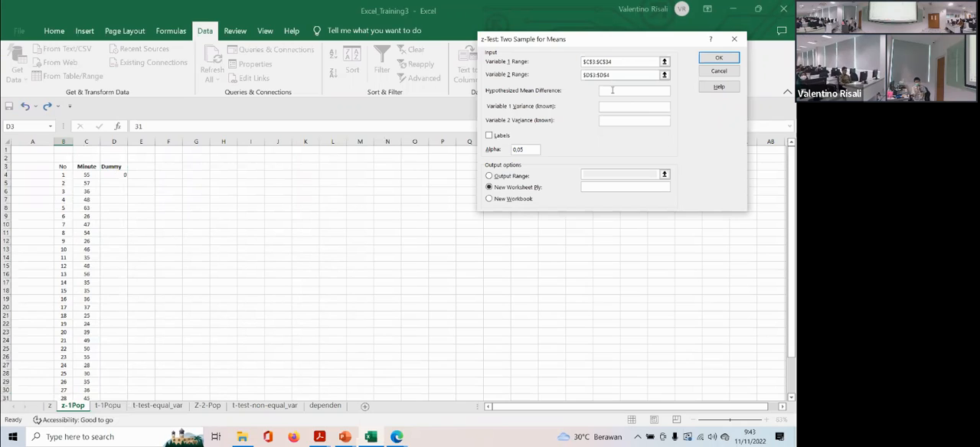
# - Enter a hypothesized mean difference of 40 and known variances of 100 and 0,00000001, and include the labels
pyautogui.click(613, 91)
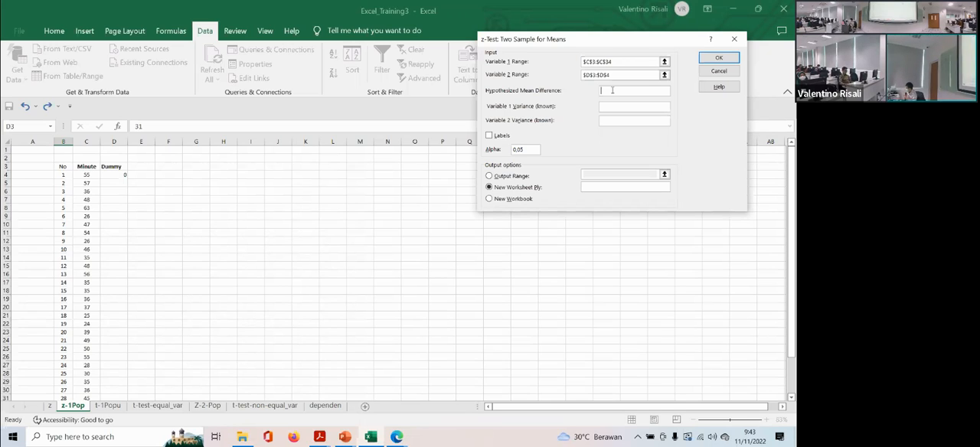
pyautogui.write('40')
pyautogui.click(618, 105)
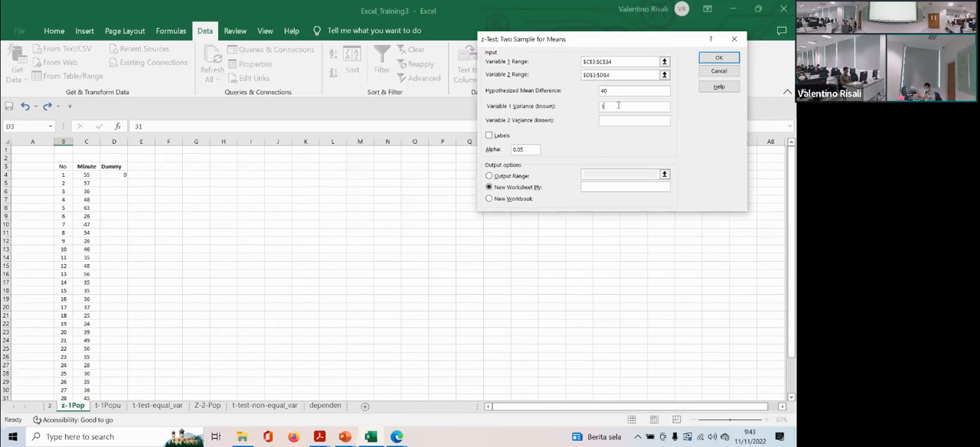
pyautogui.write('00')
pyautogui.click(611, 121)
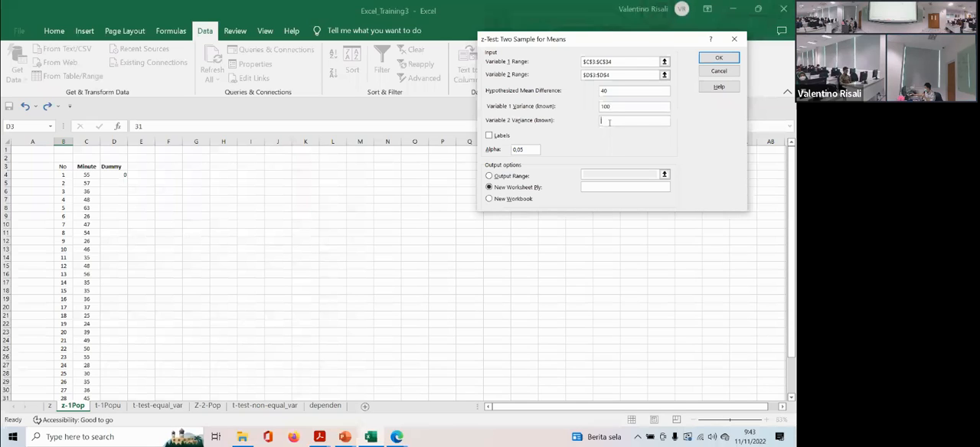
pyautogui.write('0,00')
pyautogui.click(496, 140)
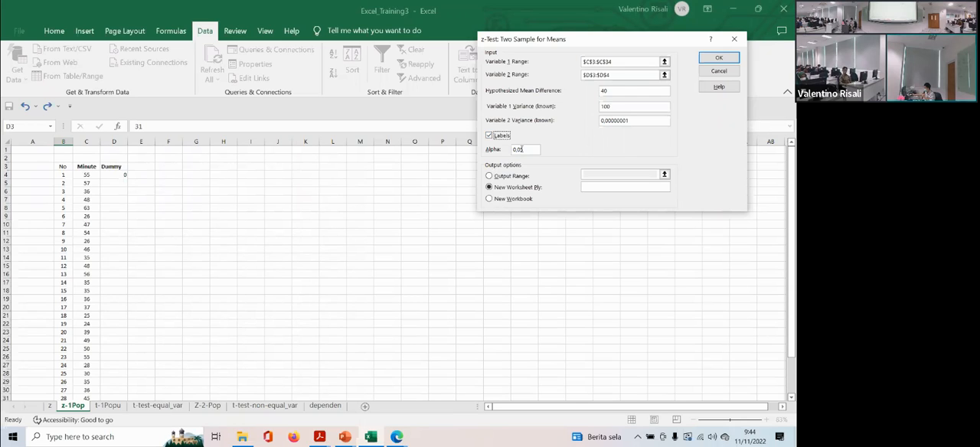
# - Set the output range to G3 on the same sheet and run the z-test
pyautogui.click(508, 176)
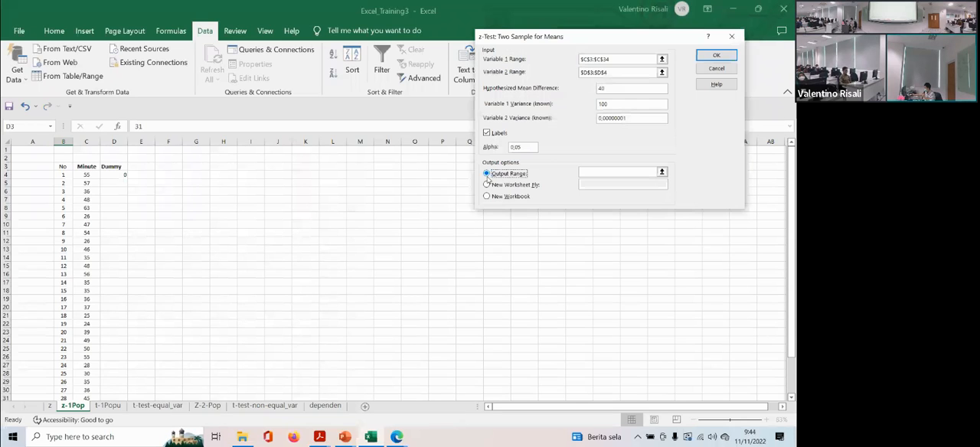
pyautogui.click(599, 170)
pyautogui.click(197, 166)
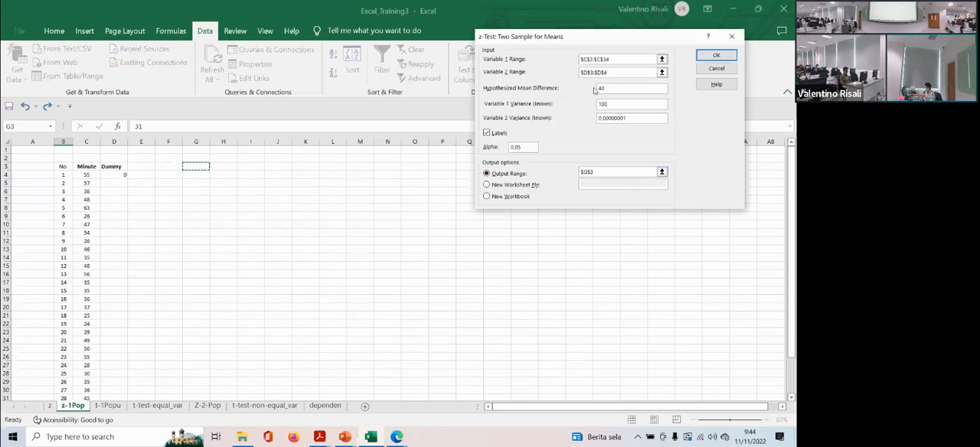
pyautogui.click(715, 56)
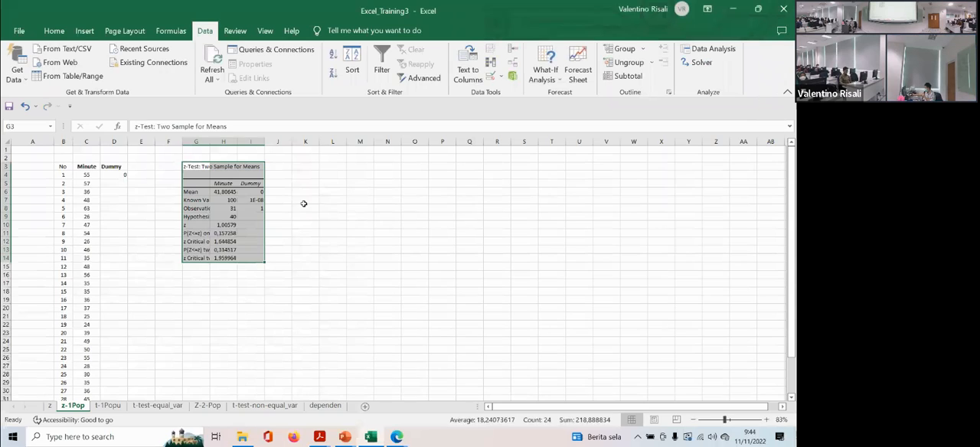
# - Widen the result table's columns G to I and centre the values in H6:I14
pyautogui.moveTo(209, 142); pyautogui.dragTo(381, 143)
pyautogui.moveTo(299, 143); pyautogui.dragTo(329, 143)
pyautogui.moveTo(301, 192); pyautogui.dragTo(361, 255)
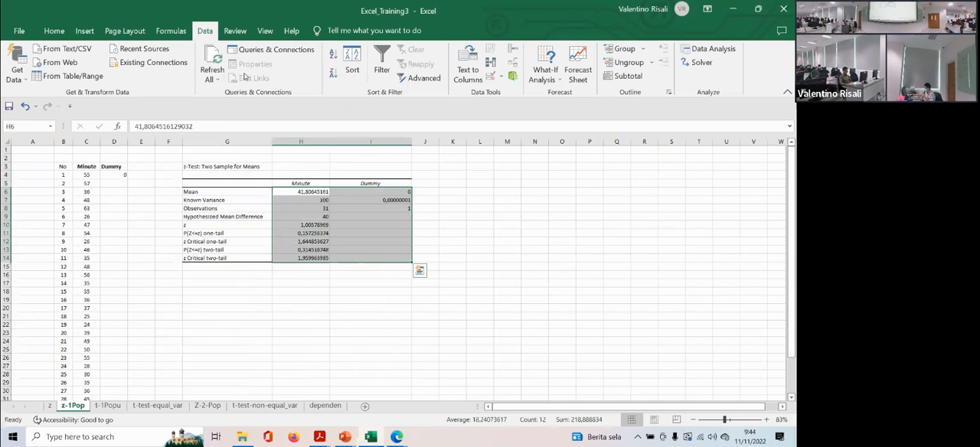
pyautogui.click(59, 32)
pyautogui.click(215, 73)
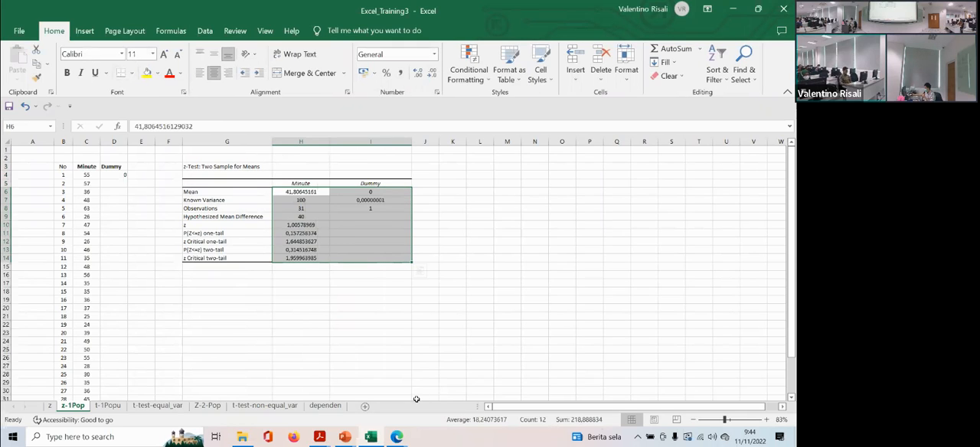
pyautogui.click(733, 420)
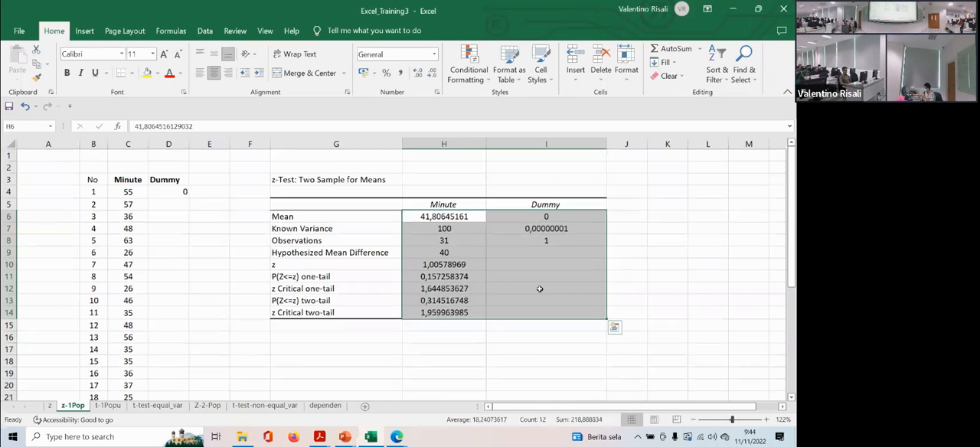
# - Narrow column G slightly and go over the Mean label and the Minute and Dummy headings of the z-test table
pyautogui.click(548, 217)
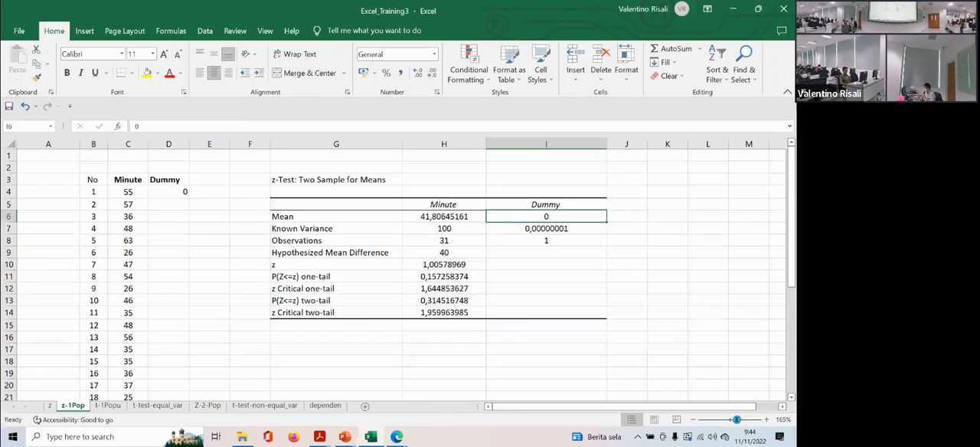
pyautogui.moveTo(733, 421); pyautogui.dragTo(737, 420)
pyautogui.moveTo(534, 411); pyautogui.dragTo(554, 406)
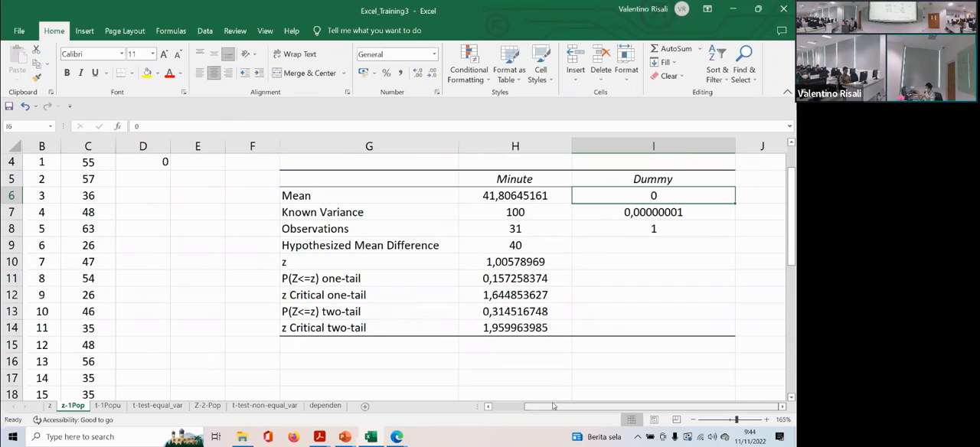
pyautogui.moveTo(459, 146); pyautogui.dragTo(448, 145)
pyautogui.click(342, 193)
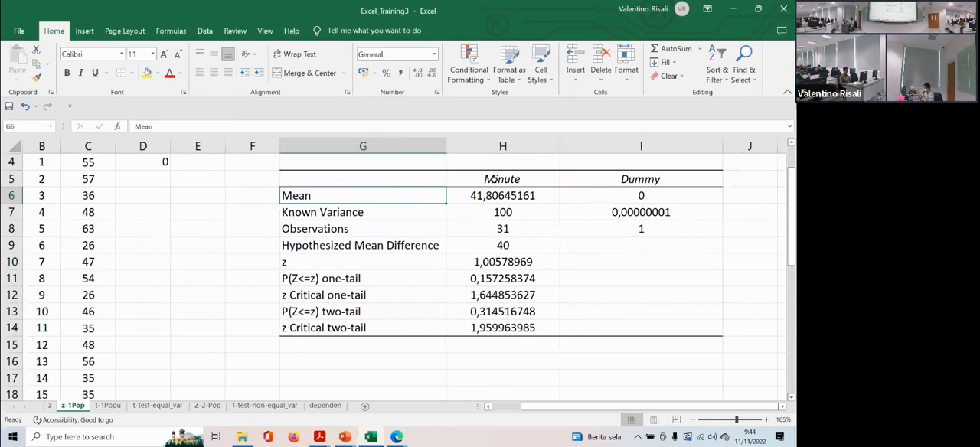
pyautogui.click(495, 180)
pyautogui.click(605, 177)
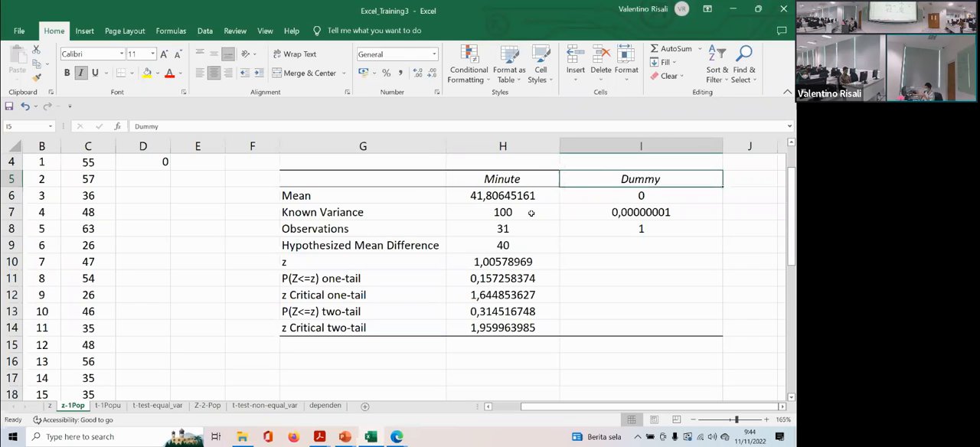
# - Fill the Minute mean in H6 and its known variance in H7 with yellow
pyautogui.click(472, 195)
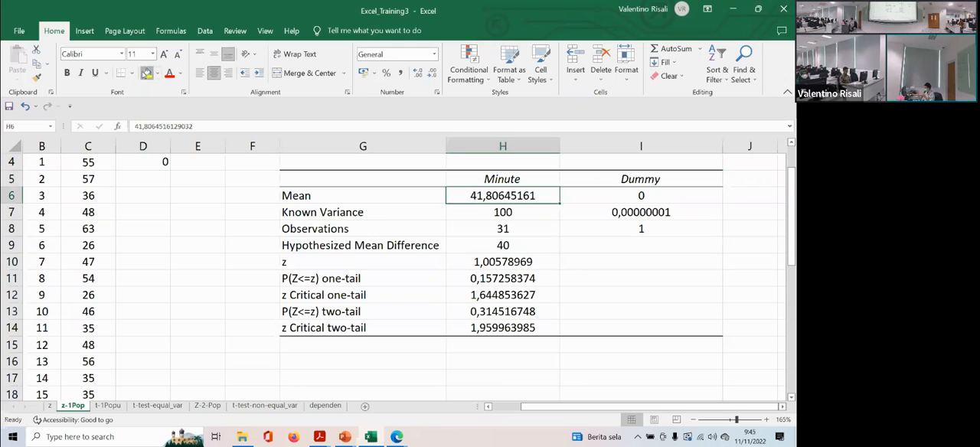
pyautogui.click(146, 73)
pyautogui.click(523, 220)
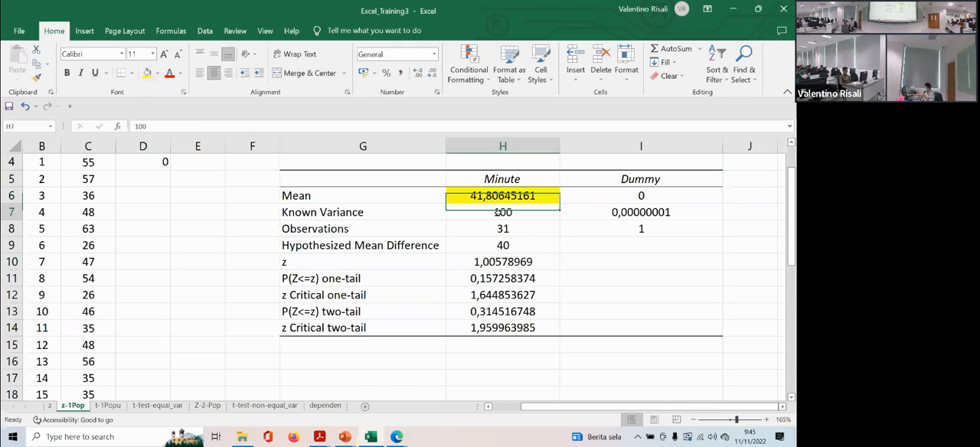
pyautogui.click(146, 73)
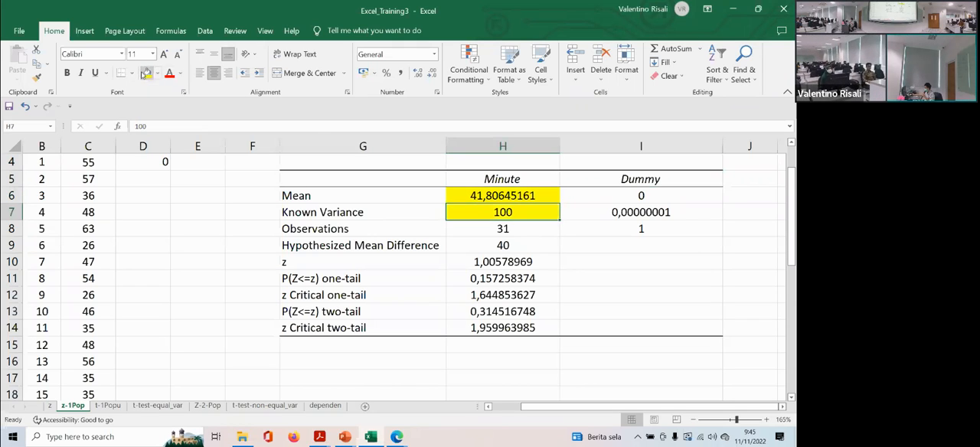
# - Check the observations and hypothesized mean difference, and fill the z statistic in H10 with light blue
pyautogui.click(481, 233)
pyautogui.click(484, 245)
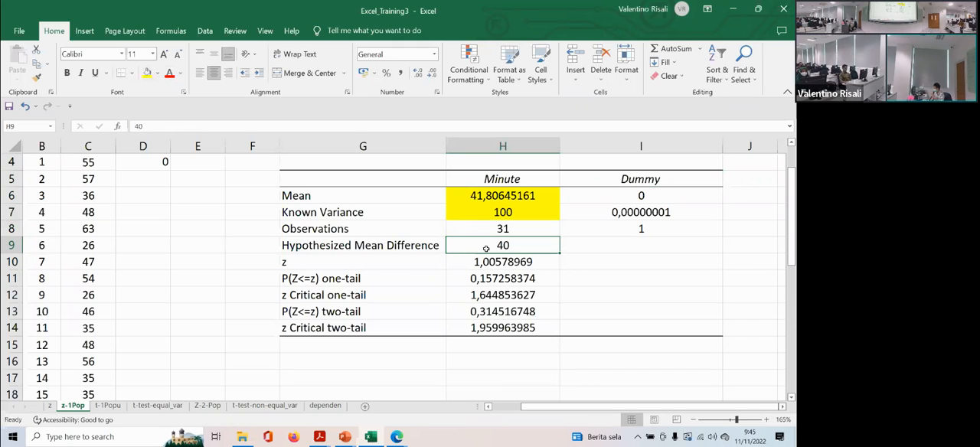
pyautogui.click(491, 262)
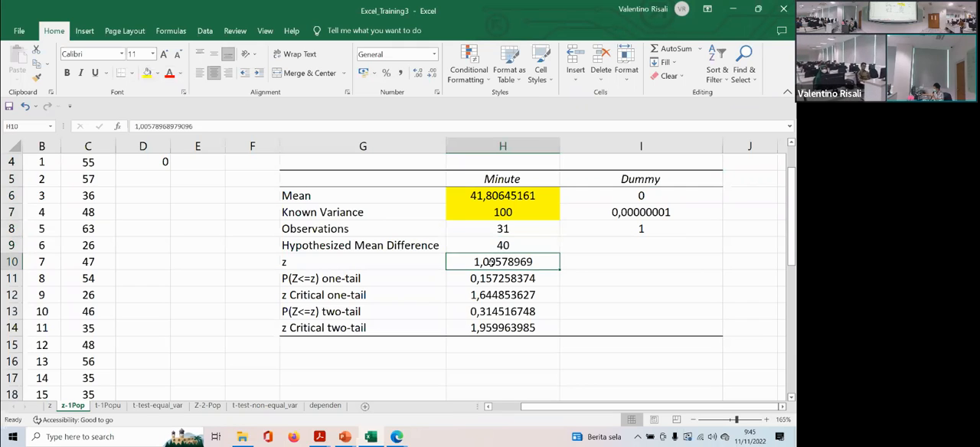
pyautogui.click(156, 73)
pyautogui.click(203, 166)
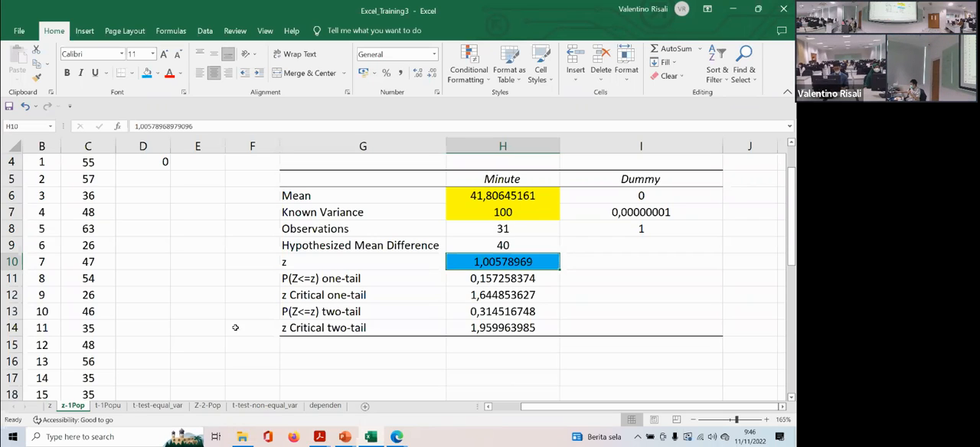
# - Fill the one-tail z critical value in H12 with green
pyautogui.click(490, 296)
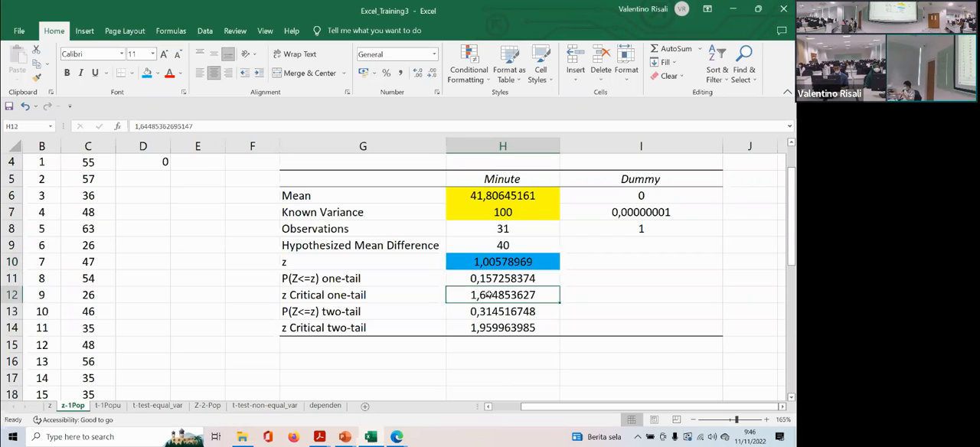
pyautogui.click(157, 74)
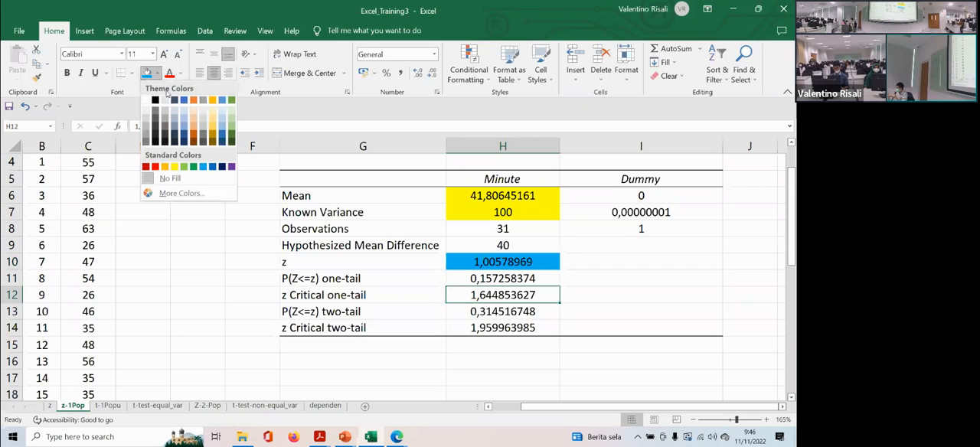
pyautogui.click(195, 167)
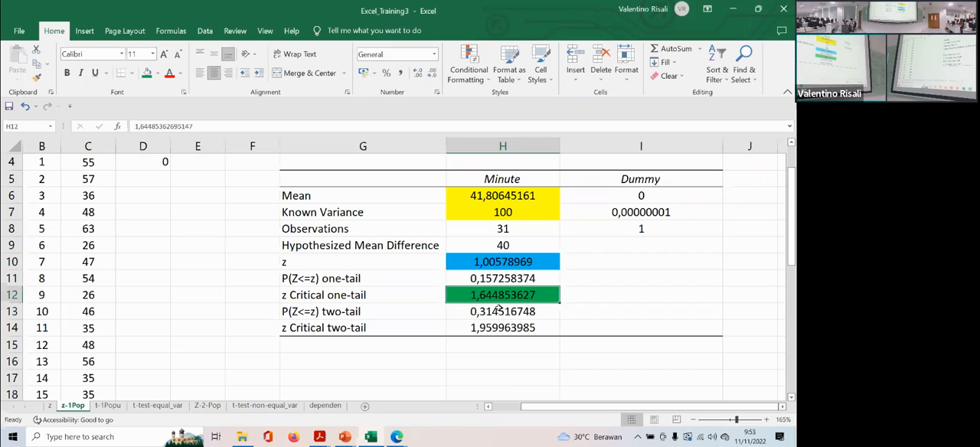
# - Fill the one-tail probability in H11 with dark gold
pyautogui.click(494, 277)
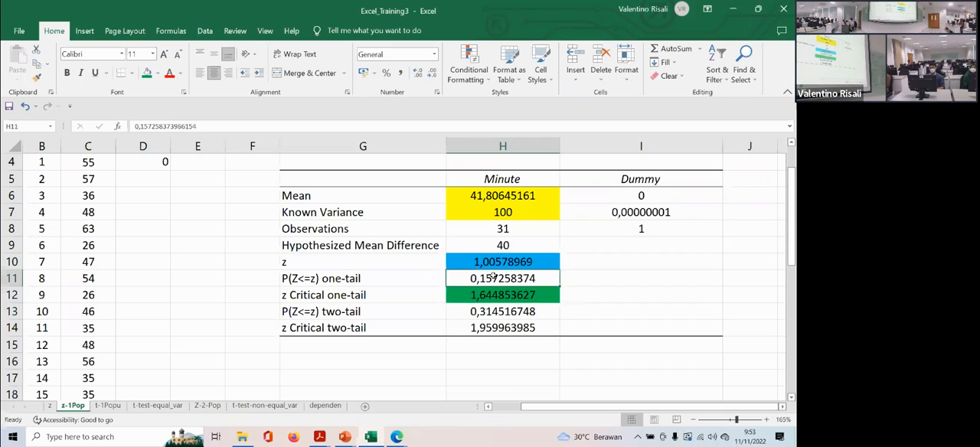
pyautogui.click(157, 73)
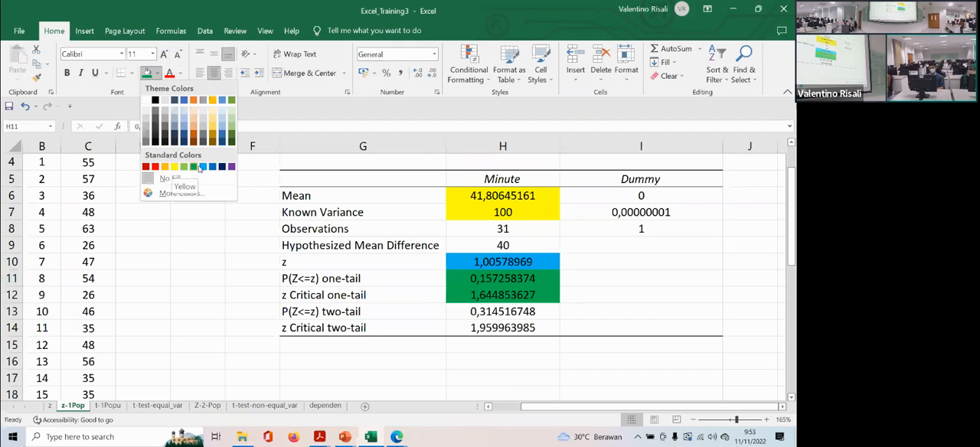
pyautogui.click(212, 141)
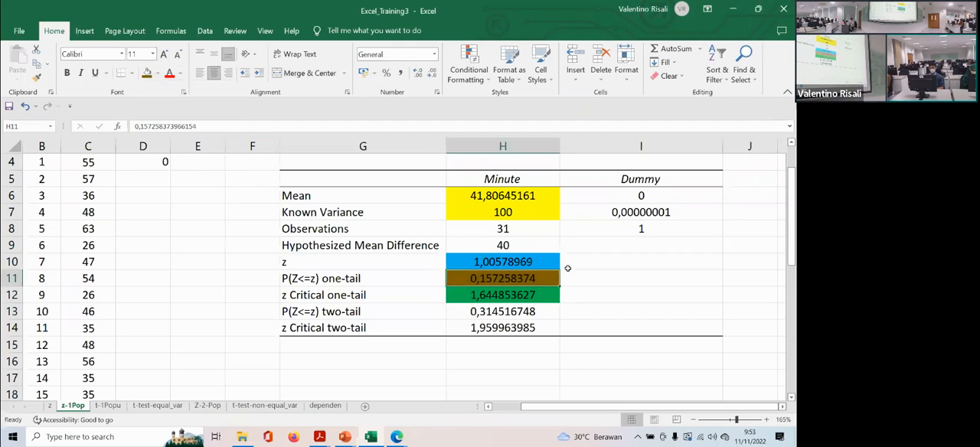
# - Enter the label p value in I11 beside the one-tail probability and select H11
pyautogui.click(577, 277)
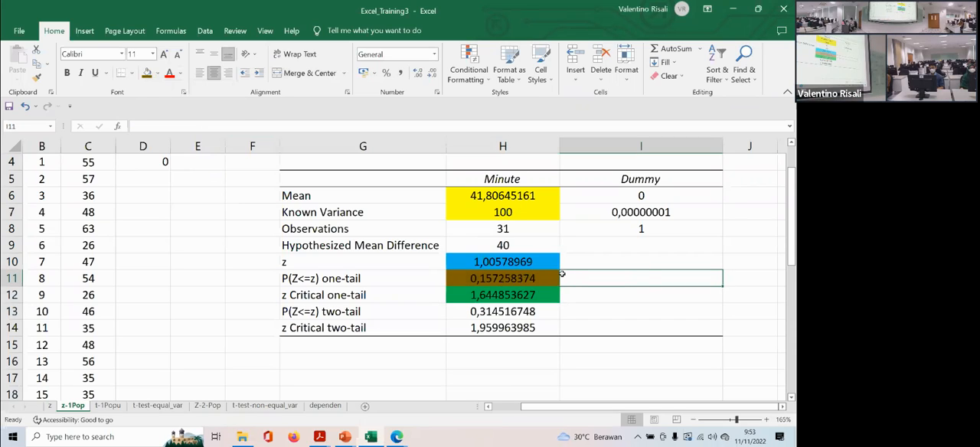
pyautogui.write('p value')
pyautogui.press('Return')
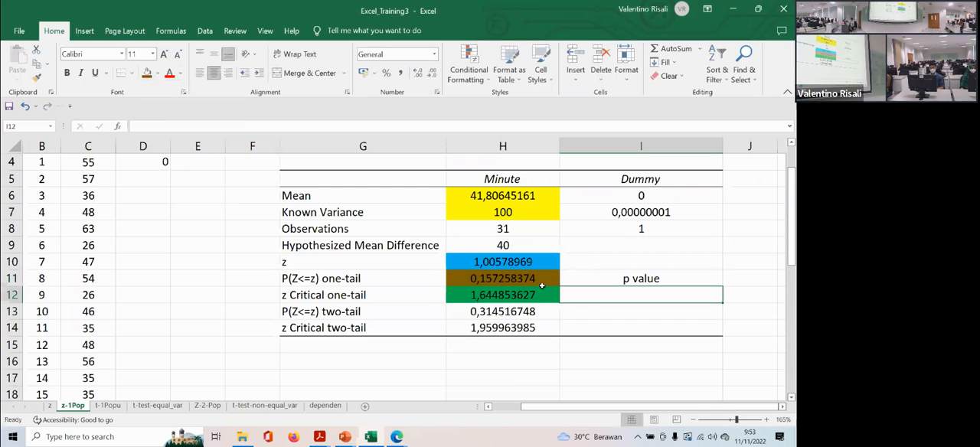
pyautogui.click(610, 281)
pyautogui.click(507, 281)
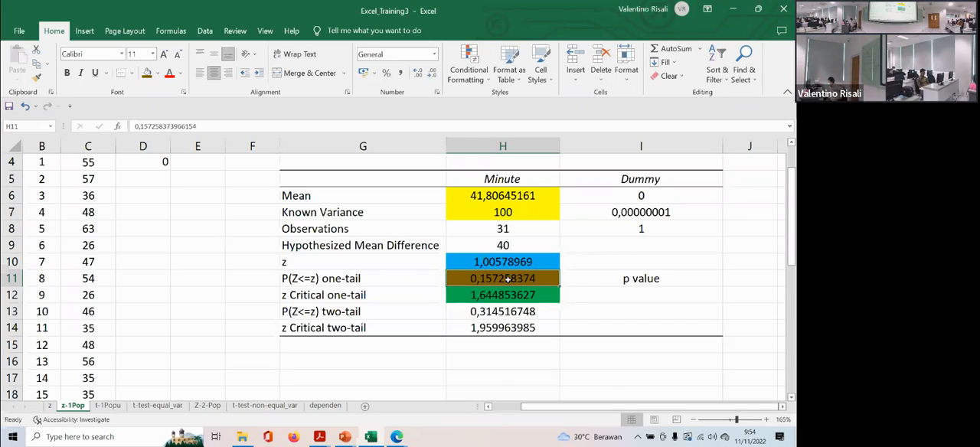
# - Switch to the PPT_TrainingExcel_3 presentation in PowerPoint to view the slide with the z-test command settings
pyautogui.moveTo(404, 442)
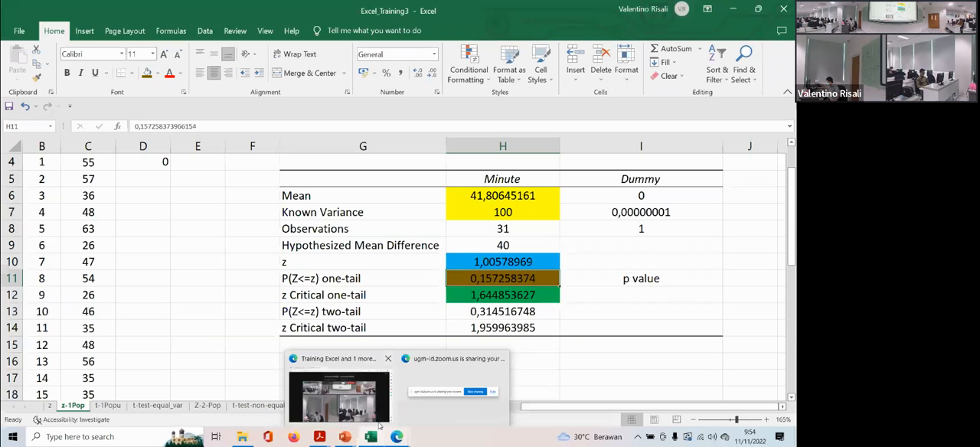
pyautogui.click(341, 395)
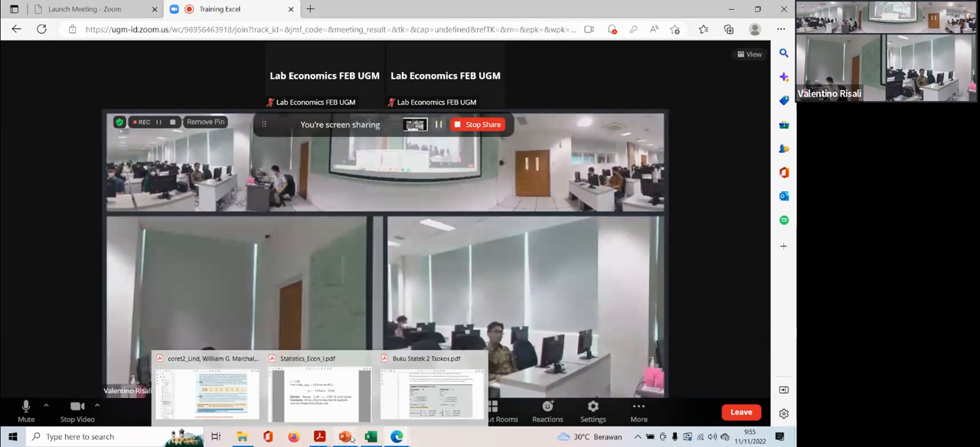
pyautogui.moveTo(346, 437)
pyautogui.click(337, 395)
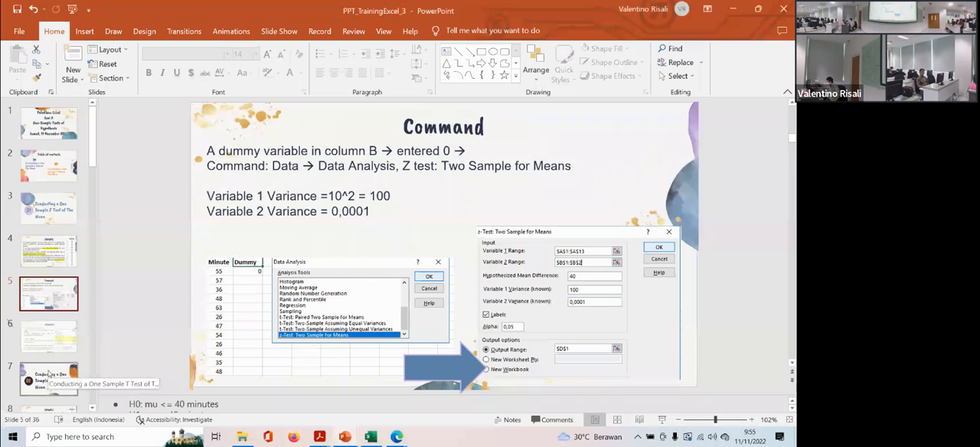
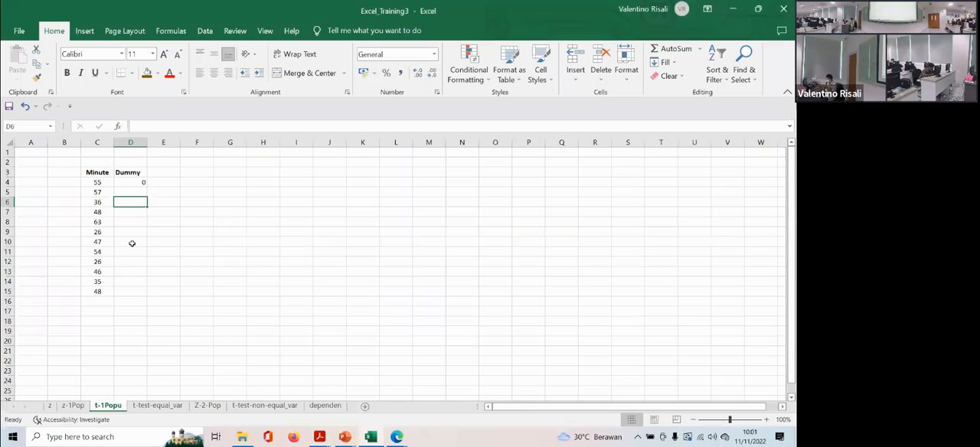
# - Insert a T.INV function in G6 of sheet t-1Popu with probability 0,05 and 11 degrees of freedom
pyautogui.click(742, 420)
pyautogui.click(540, 186)
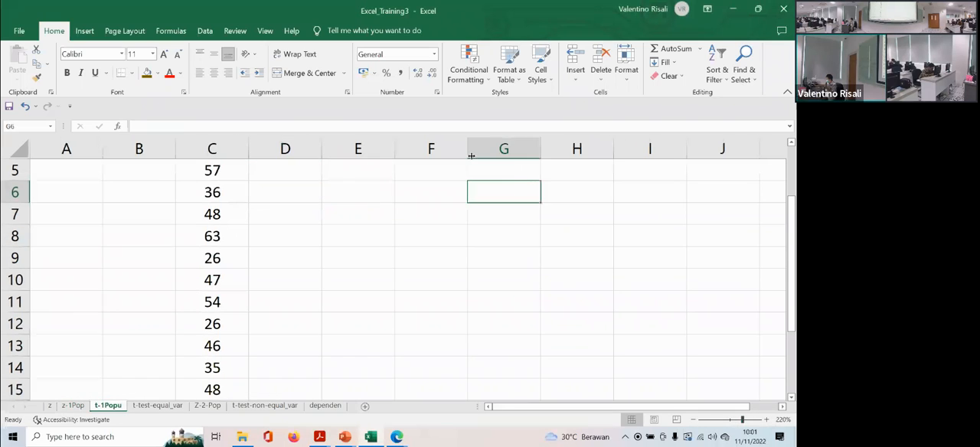
pyautogui.click(171, 31)
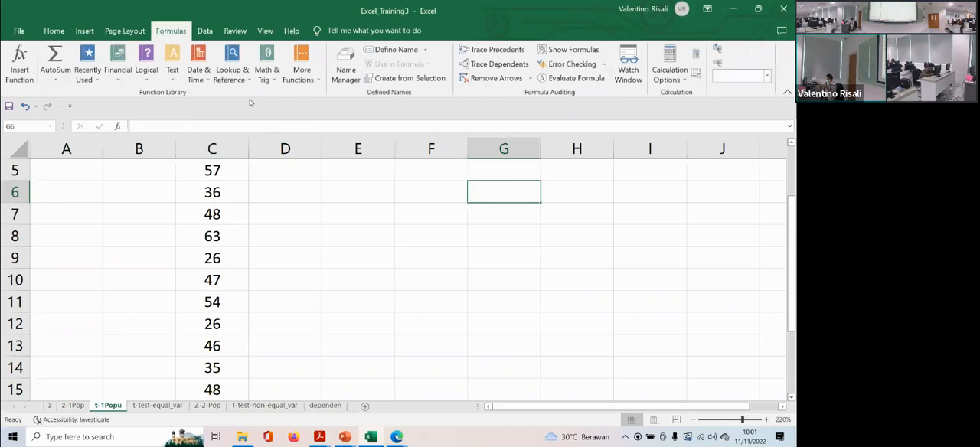
pyautogui.click(302, 75)
pyautogui.moveTo(327, 96)
pyautogui.scroll(-20, 399, 203)
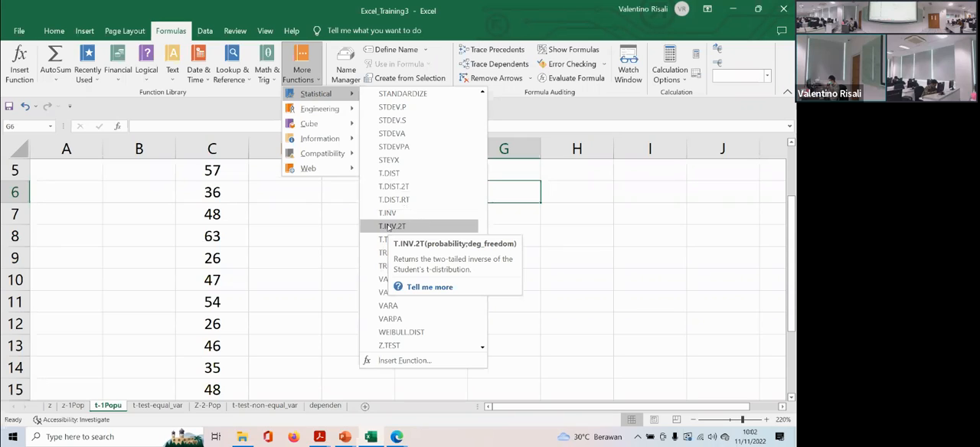
pyautogui.click(388, 213)
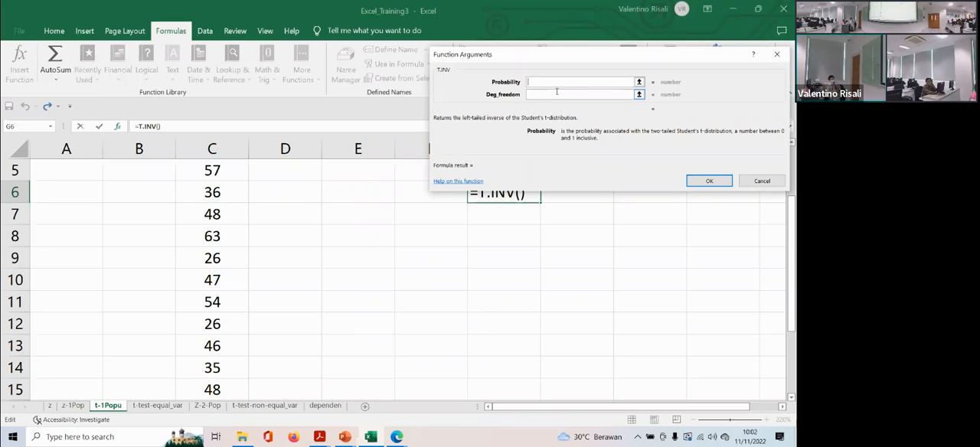
pyautogui.write('0,05')
pyautogui.click(557, 93)
pyautogui.write('11')
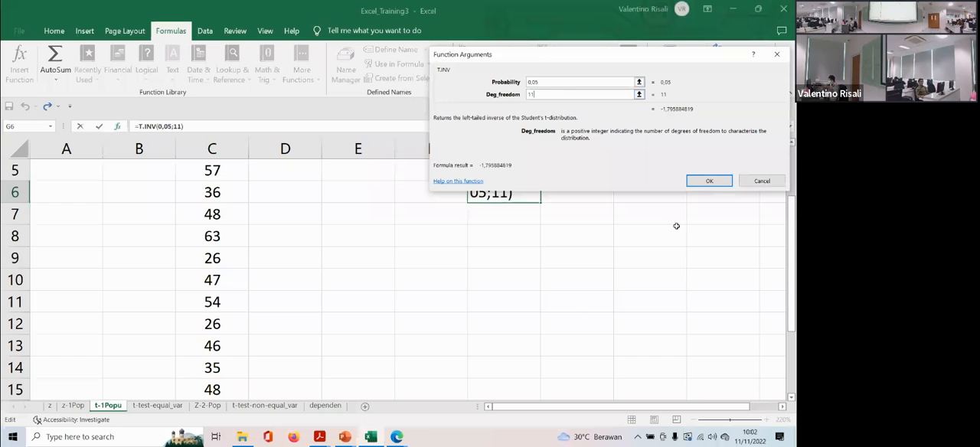
pyautogui.click(706, 184)
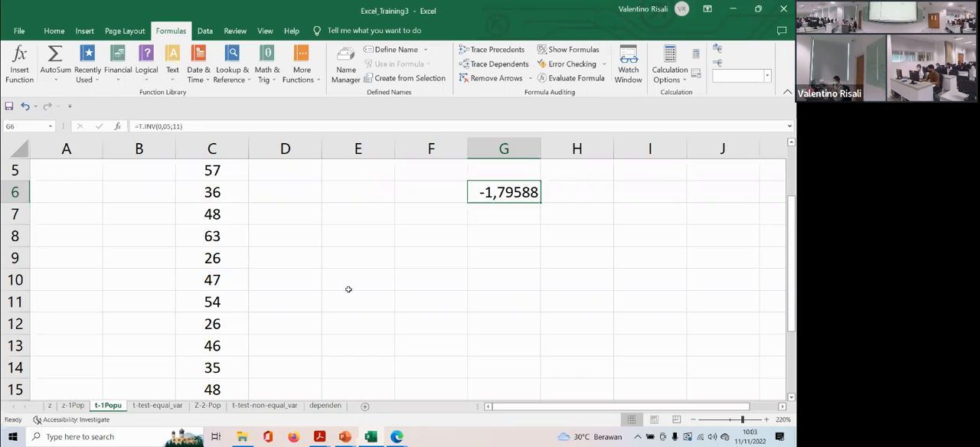
# - Copy the two-tailed z test table in C3:D11 of sheet z to the range starting at H3
pyautogui.click(73, 406)
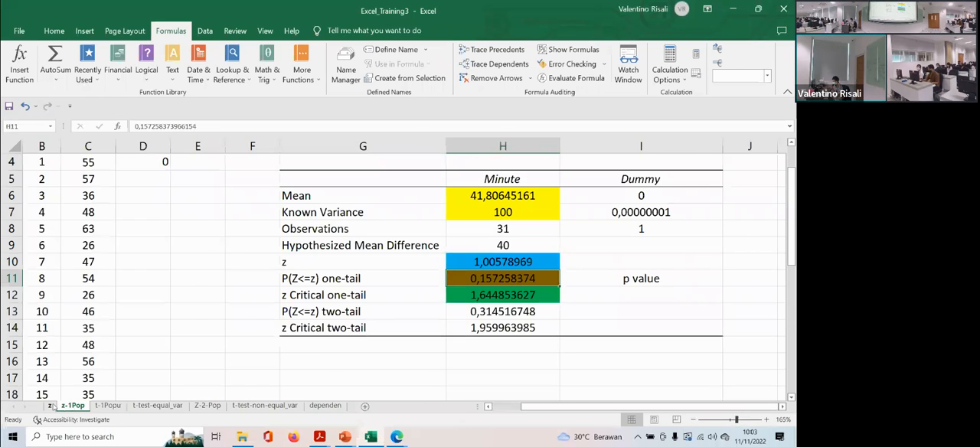
pyautogui.click(50, 406)
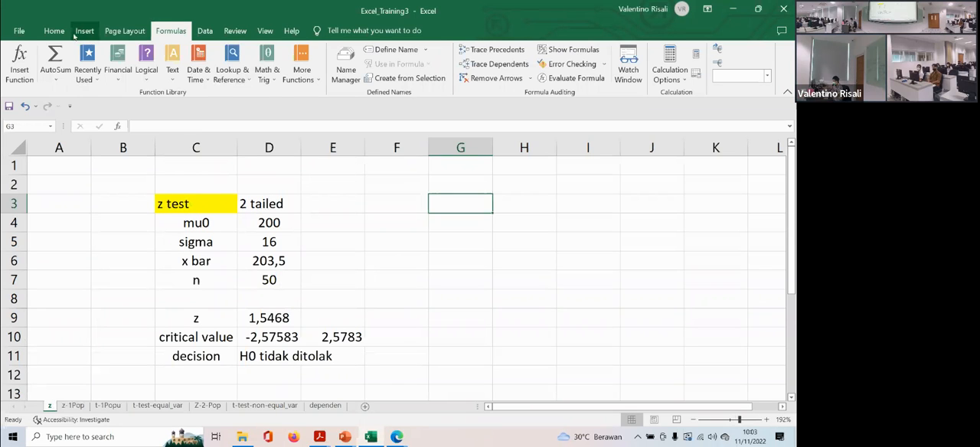
pyautogui.click(53, 30)
pyautogui.click(190, 201)
pyautogui.moveTo(243, 213); pyautogui.dragTo(247, 350)
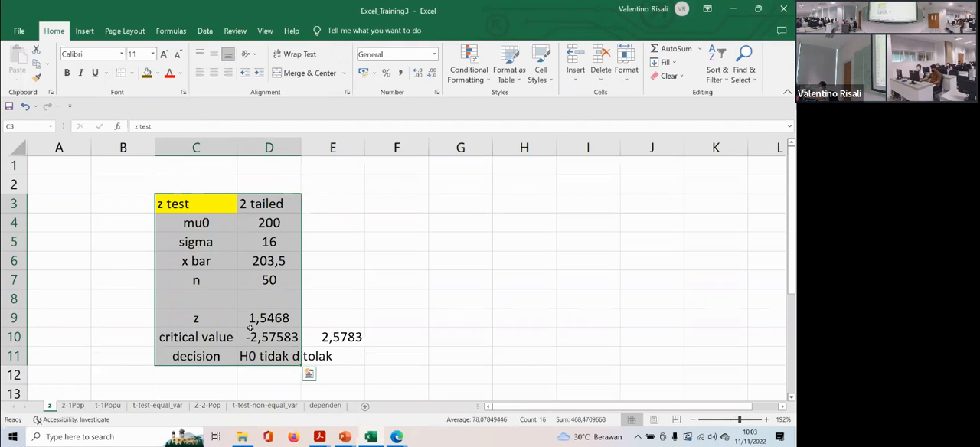
pyautogui.hotkey('ctrl', 'c')
pyautogui.click(520, 202)
pyautogui.hotkey('ctrl', 'v')
# - Relabel the sigma cell H5 in the copied table as s
pyautogui.click(546, 207)
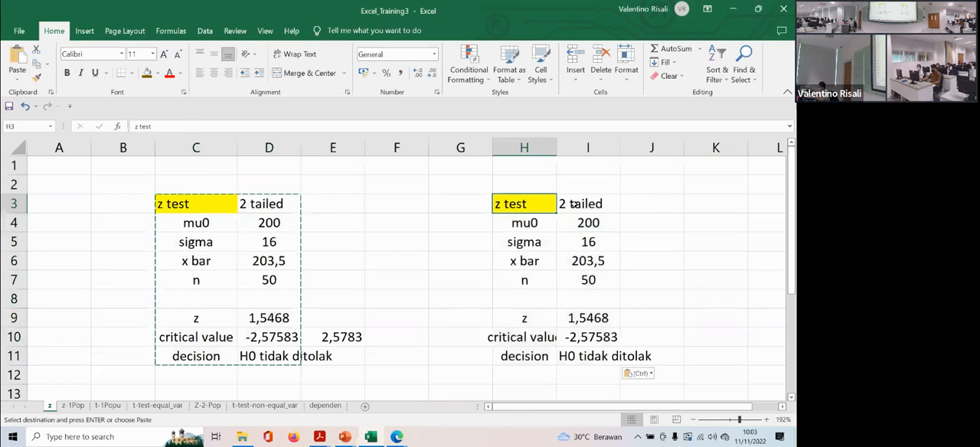
pyautogui.click(573, 204)
pyautogui.click(524, 223)
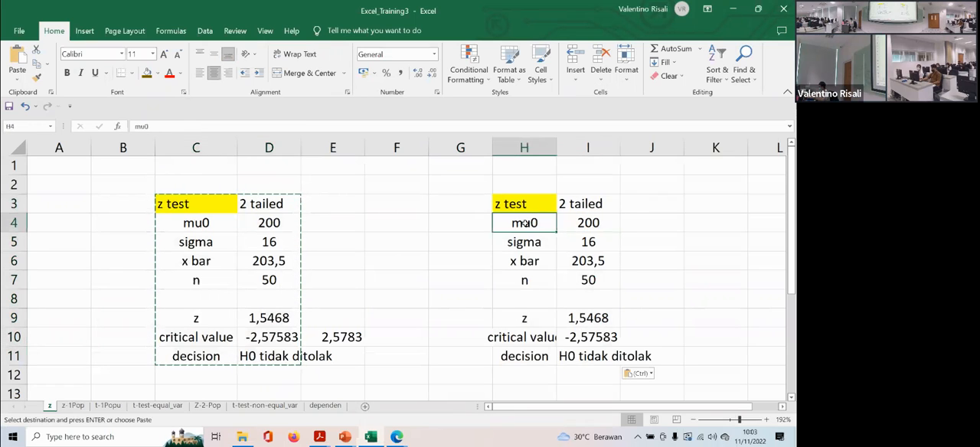
pyautogui.click(519, 242)
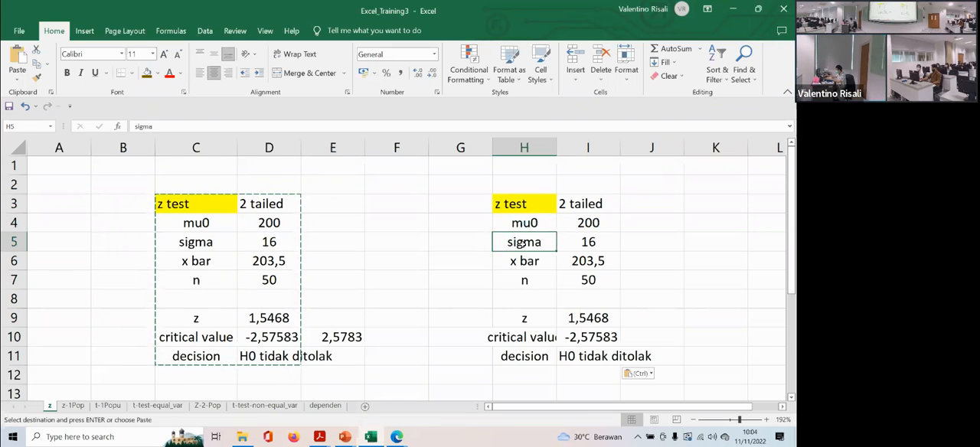
pyautogui.press('BackSpace')
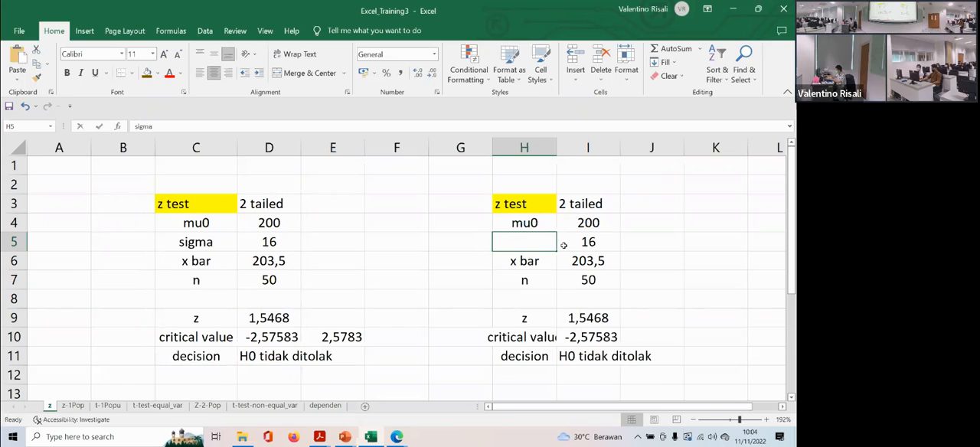
pyautogui.write('s')
# - Clear the copied input values in I4:I7
pyautogui.click(601, 243)
pyautogui.press('BackSpace')
pyautogui.press('Up')
pyautogui.press('BackSpace')
pyautogui.press('Down')
pyautogui.press('Down')
pyautogui.press('BackSpace')
pyautogui.press('Down')
pyautogui.press('BackSpace')
pyautogui.press('Up')
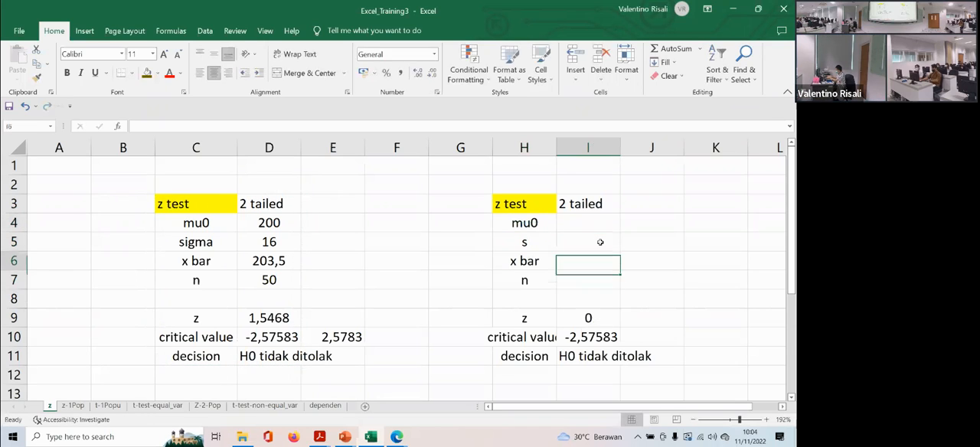
# - Reorder the row labels of the copied table, entering s in H7 and n in H5
pyautogui.press('Up')
pyautogui.press('Left')
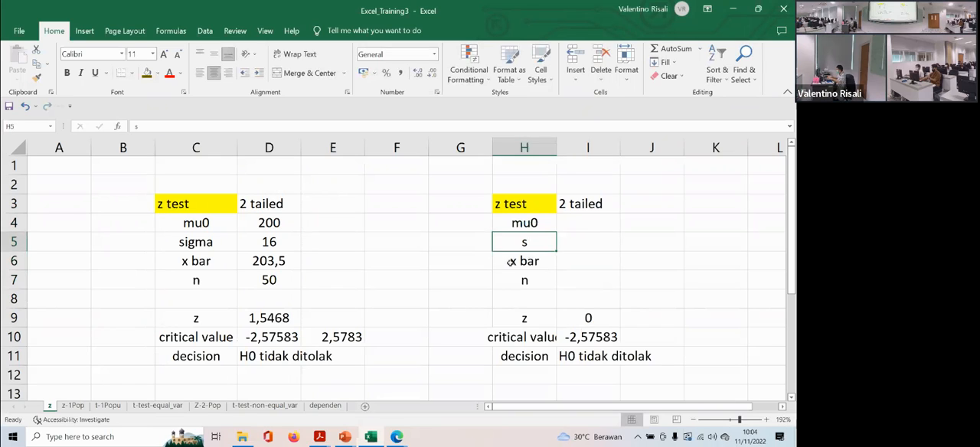
pyautogui.click(522, 280)
pyautogui.write('s')
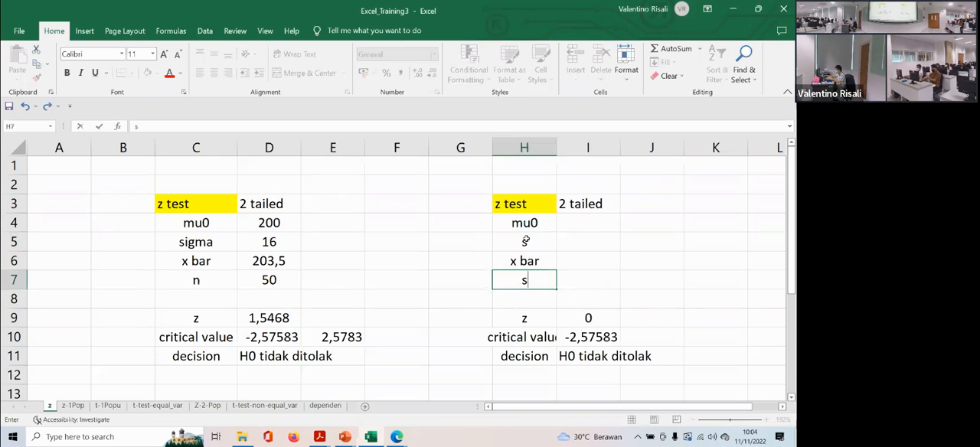
pyautogui.click(527, 240)
pyautogui.write('n')
pyautogui.click(565, 226)
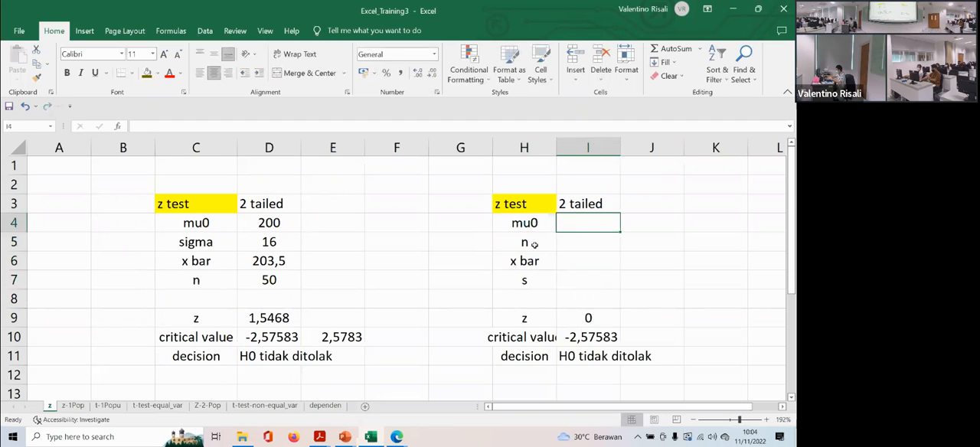
# - Relabel the test statistic cell H9 in the copied table as t
pyautogui.click(536, 243)
pyautogui.click(533, 262)
pyautogui.click(534, 280)
pyautogui.click(535, 314)
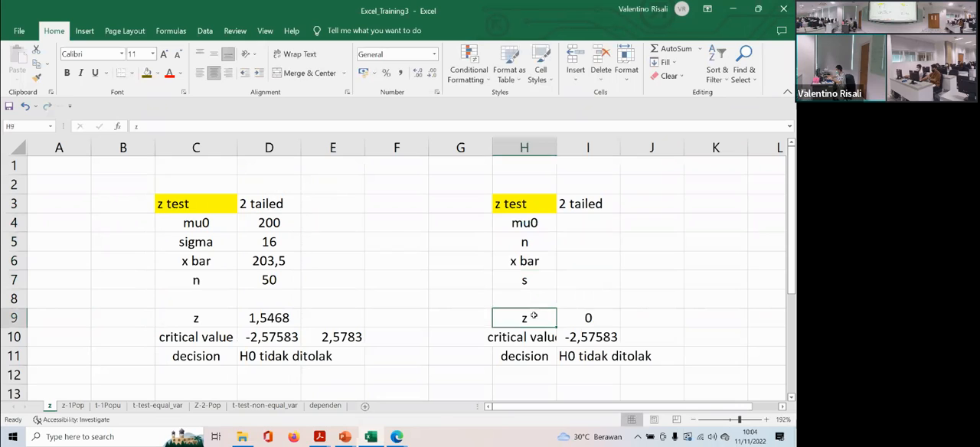
pyautogui.write('t')
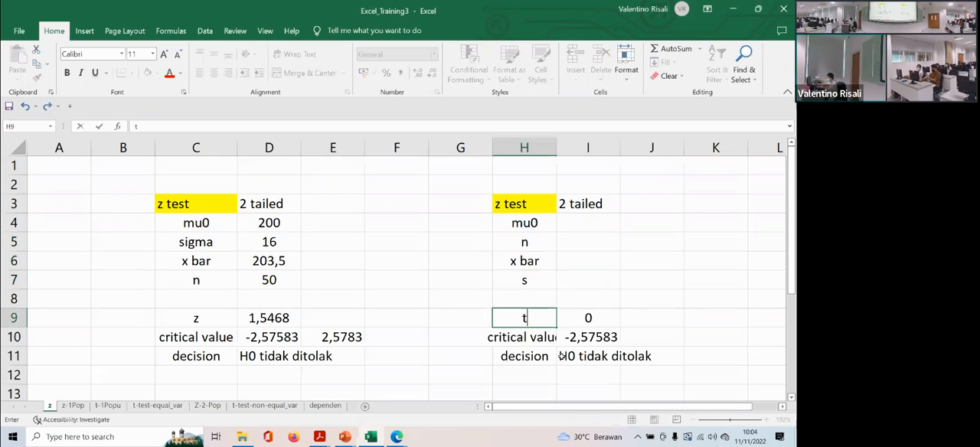
pyautogui.click(574, 221)
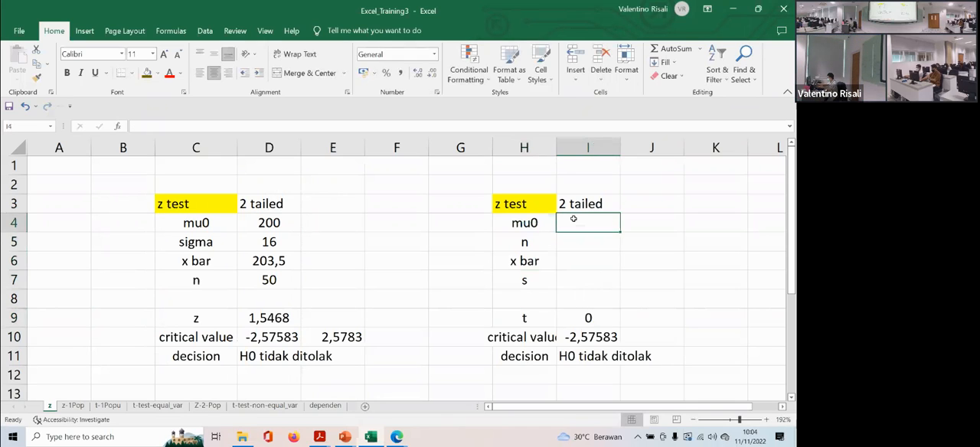
# - Change the heading in I3 to 1 tailed
pyautogui.doubleClick(574, 203)
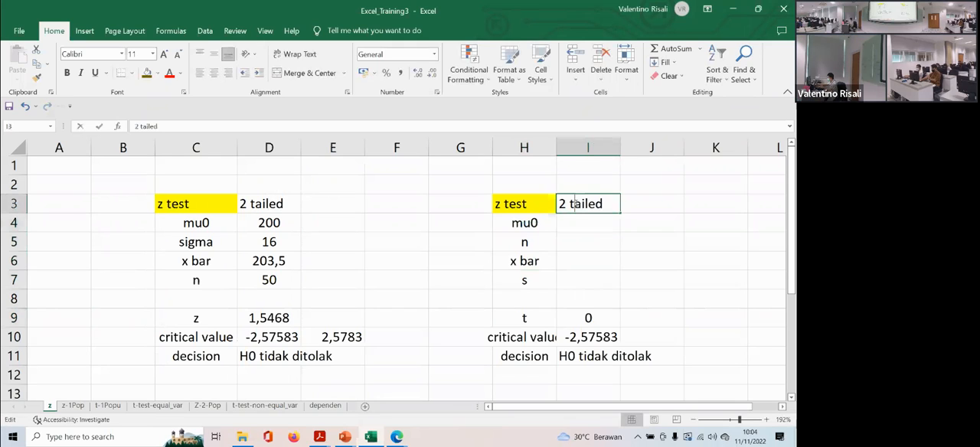
pyautogui.press('BackSpace')
pyautogui.write('1')
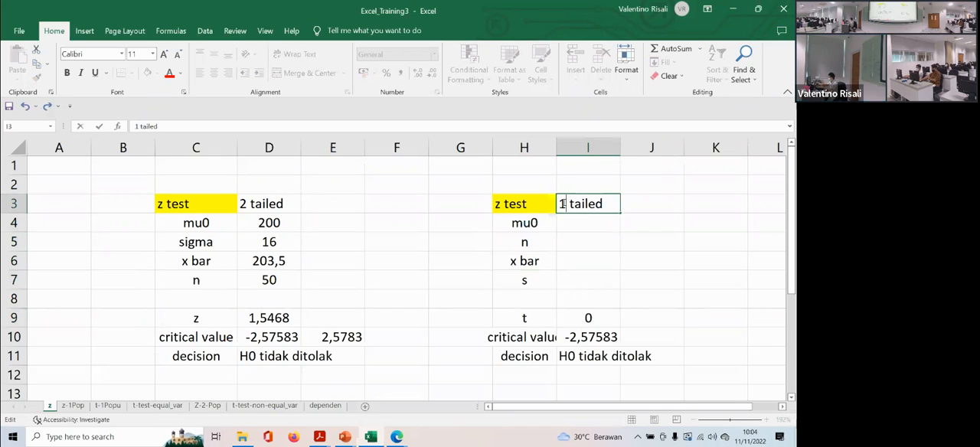
# - Enter 15 for mu0, 12 for n and 23 for x bar in I4:I6
pyautogui.click(568, 222)
pyautogui.write('15')
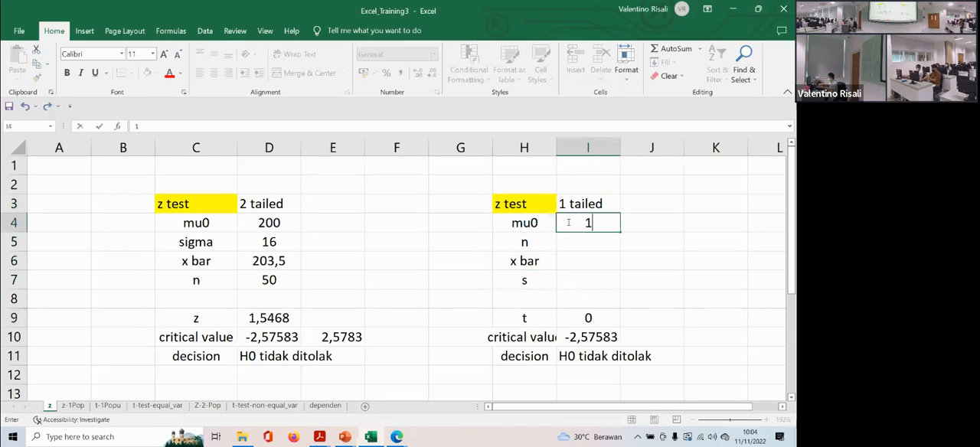
pyautogui.press('Return')
pyautogui.write('12')
pyautogui.press('Return')
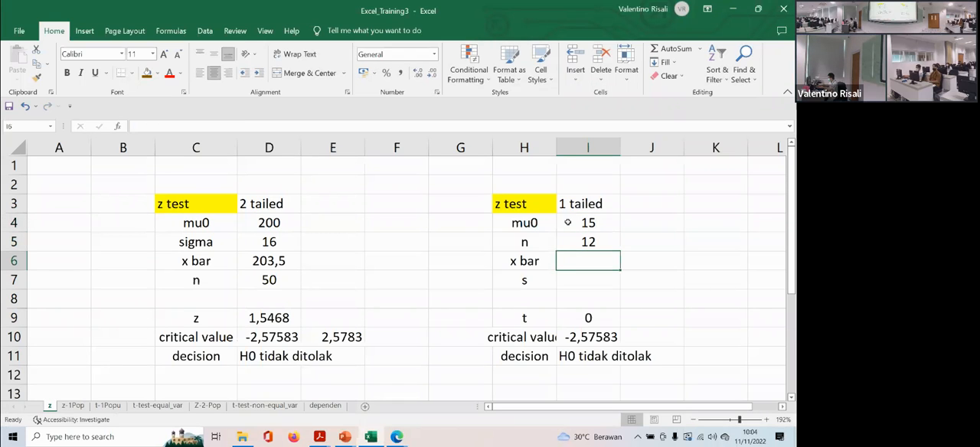
pyautogui.write('23')
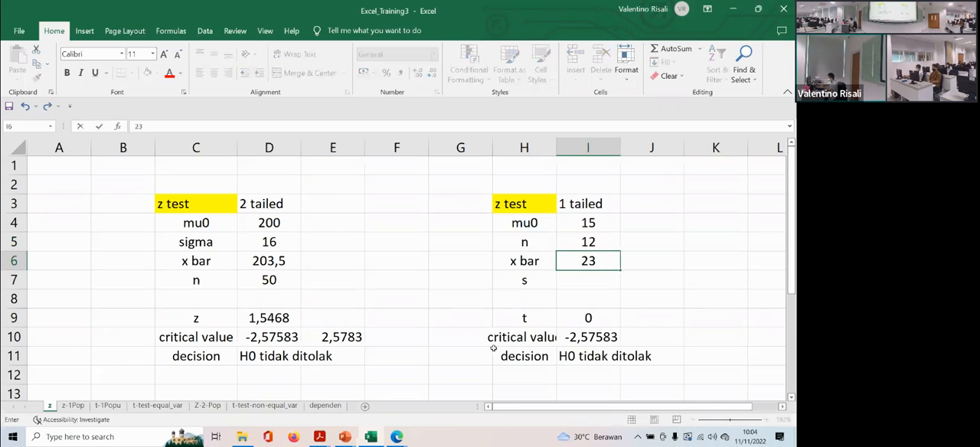
# - Look up the sample standard deviation in Statistics_Econ_I.pdf in Acrobat Reader, and enter 9,835 for s in I7 back in Excel
pyautogui.moveTo(320, 436)
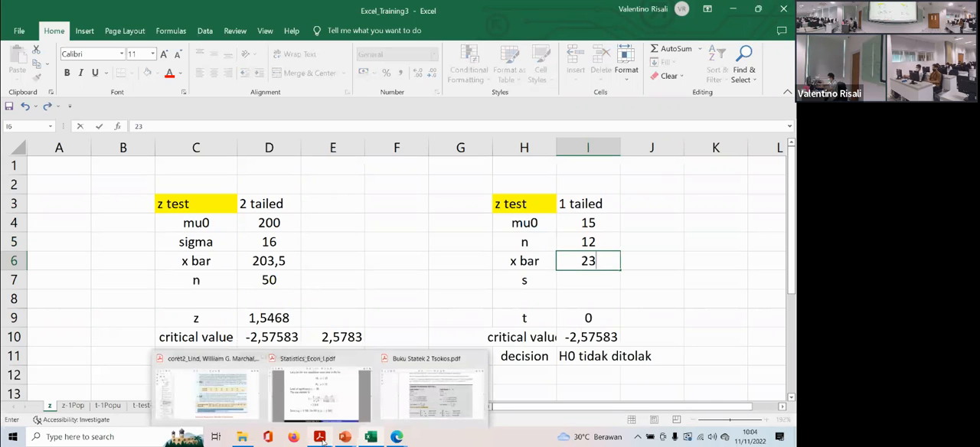
pyautogui.click(335, 405)
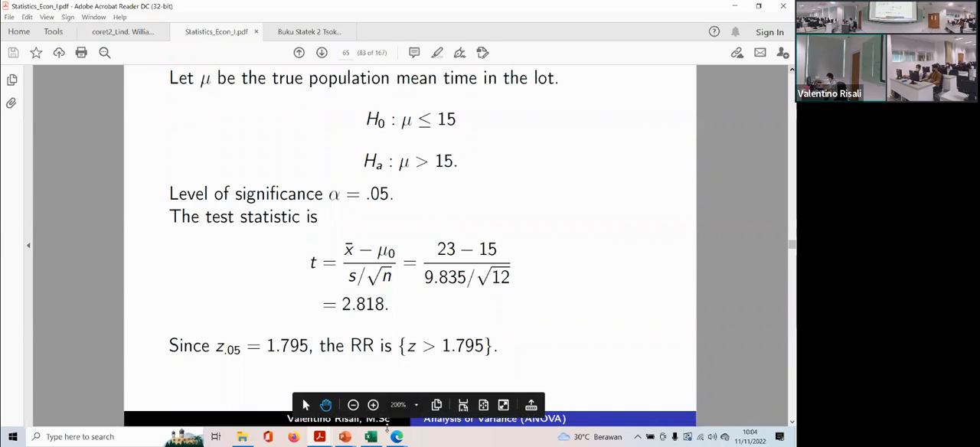
pyautogui.click(374, 437)
pyautogui.click(587, 279)
pyautogui.write('9,835')
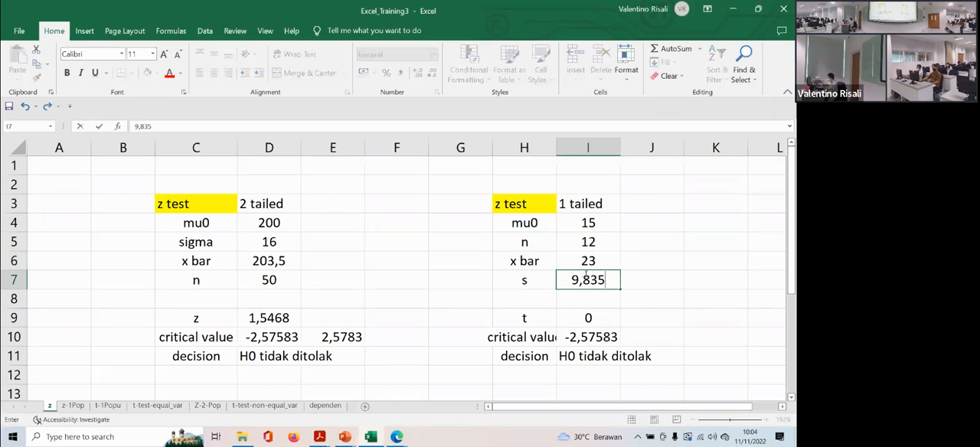
# - Edit the t statistic formula in I9 so the square root takes n from I5
pyautogui.click(593, 318)
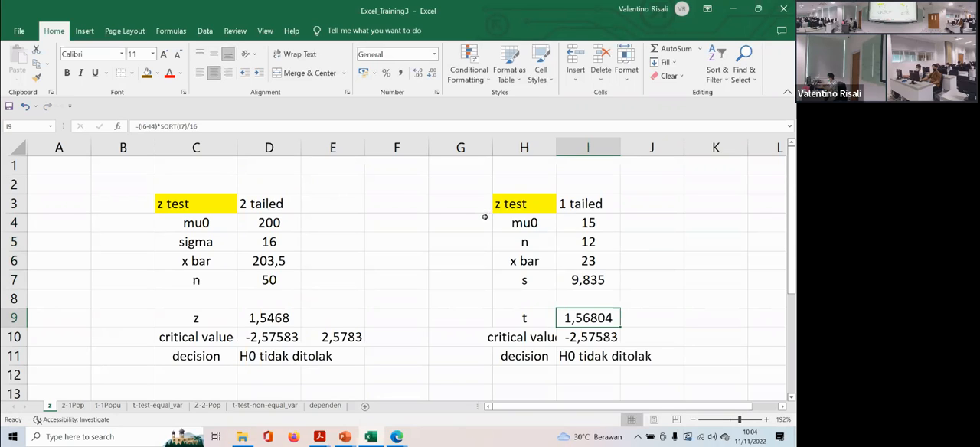
pyautogui.doubleClick(580, 318)
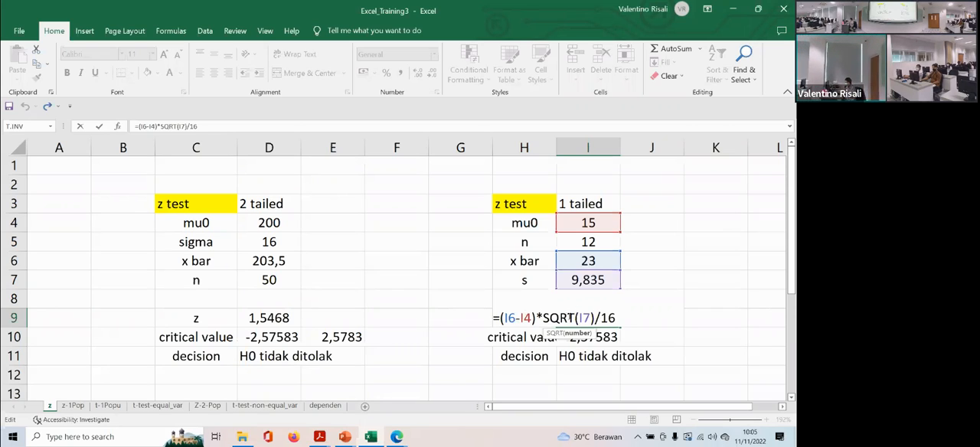
pyautogui.click(581, 315)
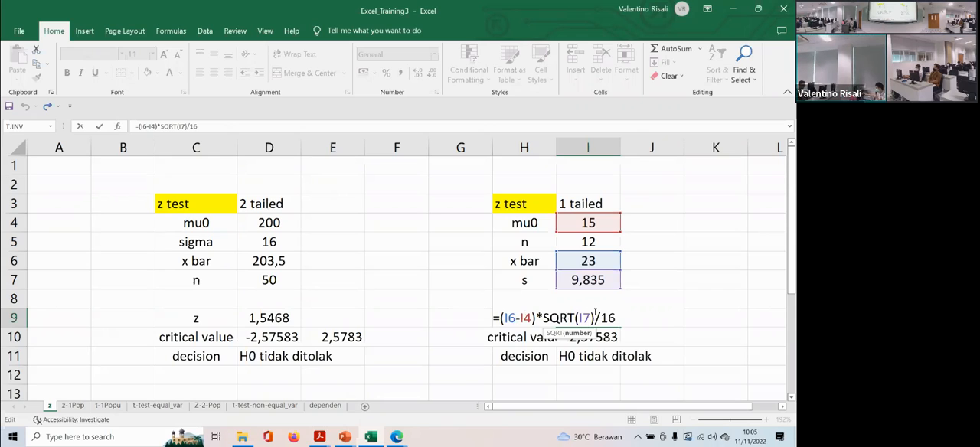
pyautogui.press('Delete')
pyautogui.press('Delete')
pyautogui.write('I5')
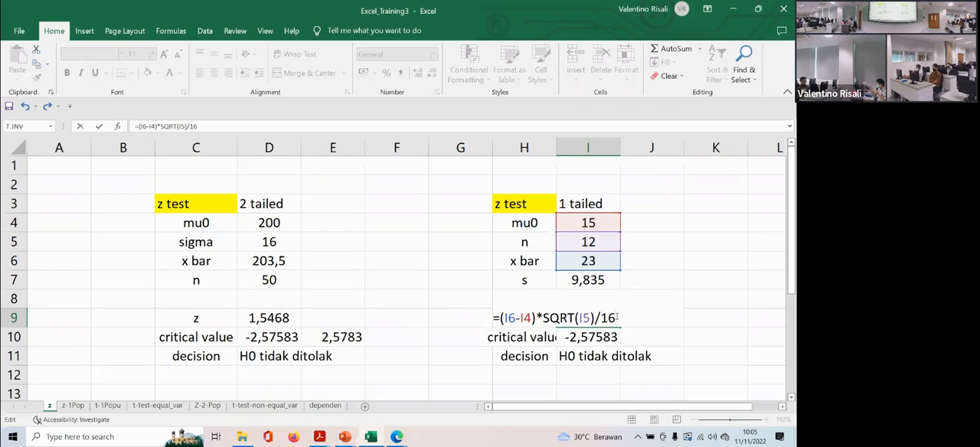
# - Check the t statistic formula in Statistics_Econ_I.pdf in Acrobat Reader, and complete the Excel formula in I9 as =(I6-I4)*SQRT(I5)/I7
pyautogui.click(320, 436)
pyautogui.click(357, 383)
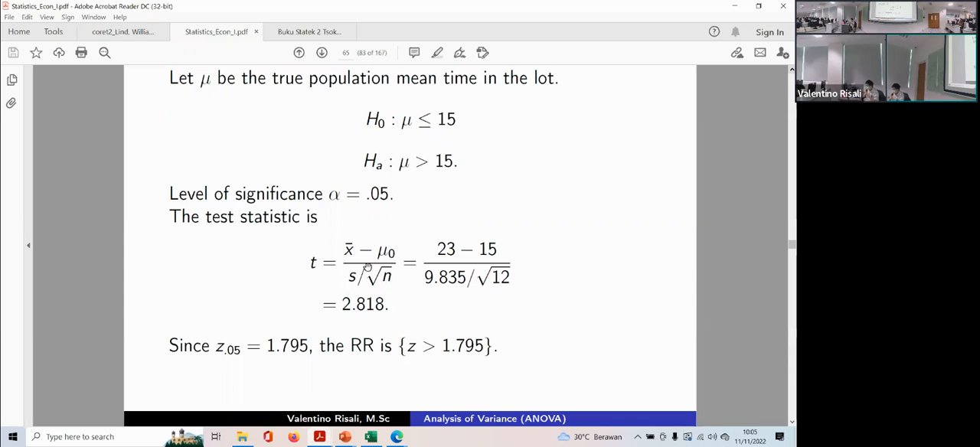
pyautogui.click(370, 437)
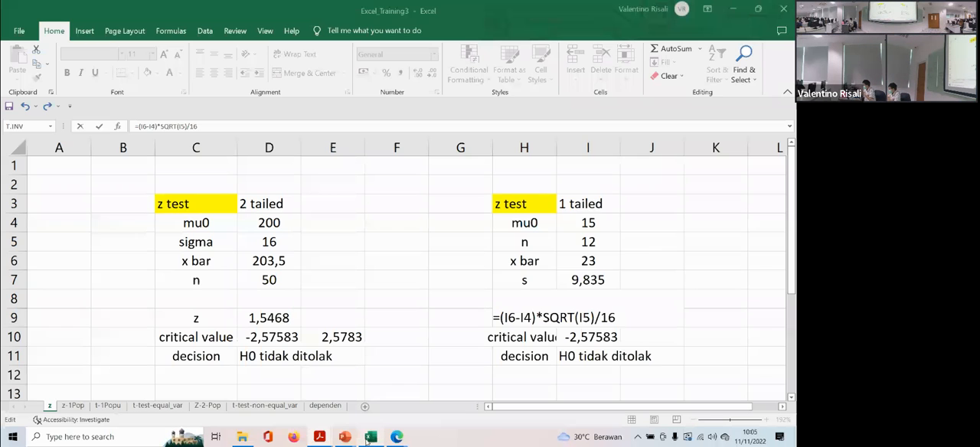
pyautogui.press('BackSpace')
pyautogui.press('BackSpace')
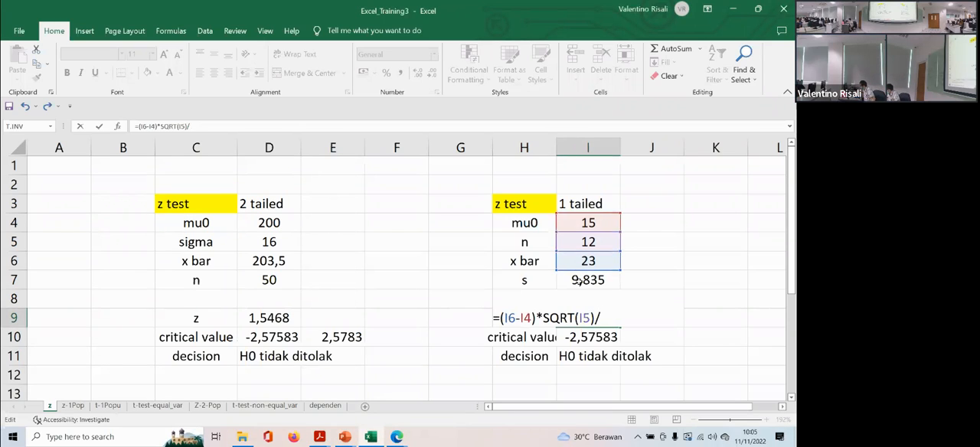
pyautogui.click(579, 280)
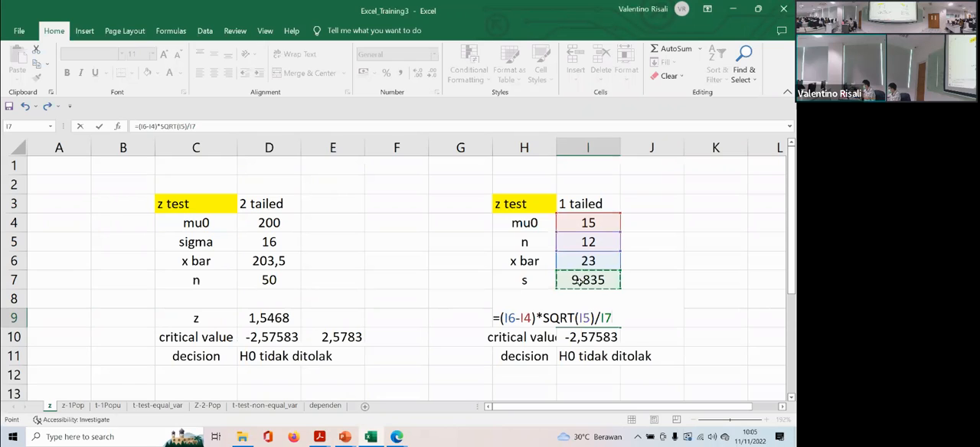
pyautogui.press('Return')
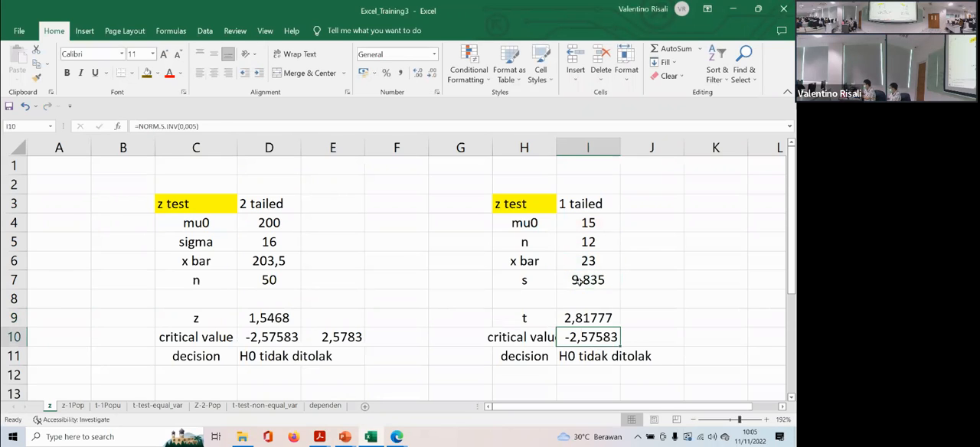
pyautogui.press('Up')
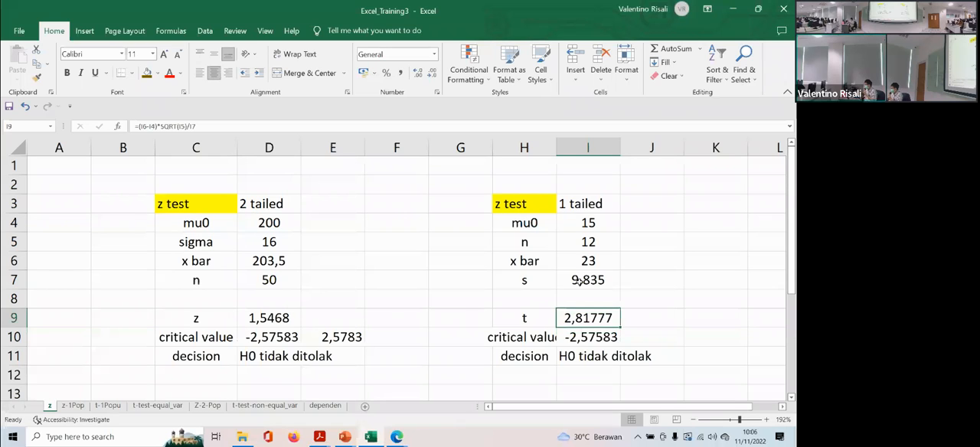
# - Replace the critical value in I10 with the T.INV(0,05;11) formula copied from G6 of the t-1Popu sheet
pyautogui.click(571, 337)
pyautogui.press('F2')
pyautogui.press('BackSpace')
pyautogui.press('BackSpace')
pyautogui.press('BackSpace')
pyautogui.press('BackSpace')
pyautogui.press('BackSpace')
pyautogui.press('BackSpace')
pyautogui.press('BackSpace')
pyautogui.press('BackSpace')
pyautogui.press('BackSpace')
pyautogui.press('BackSpace')
pyautogui.press('BackSpace')
pyautogui.press('BackSpace')
pyautogui.press('BackSpace')
pyautogui.press('BackSpace')
pyautogui.press('BackSpace')
pyautogui.press('BackSpace')
pyautogui.press('BackSpace')
pyautogui.press('BackSpace')
pyautogui.click(597, 377)
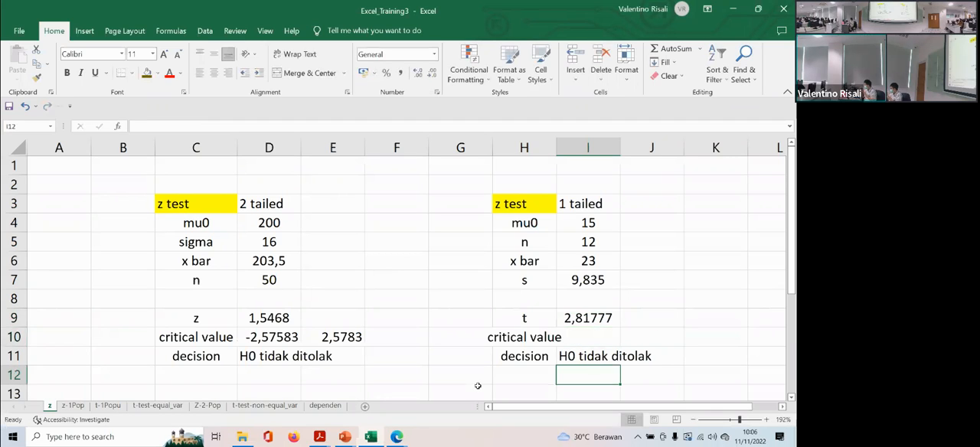
pyautogui.click(108, 405)
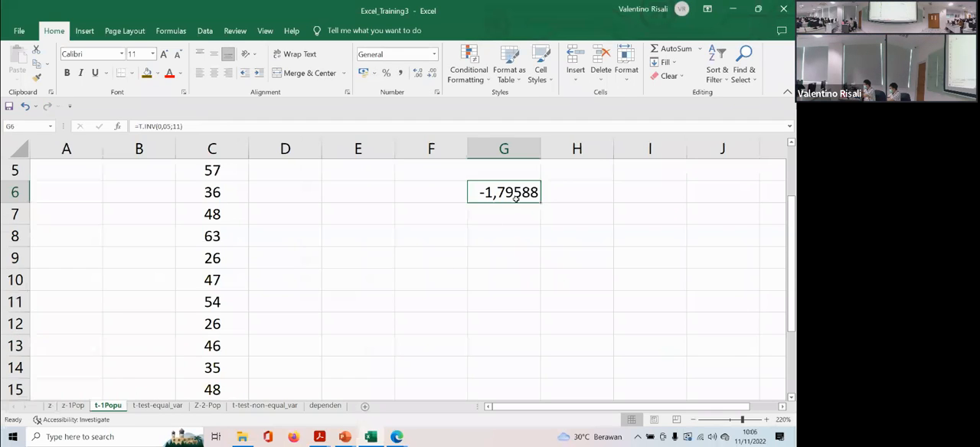
pyautogui.hotkey('ctrl', 'c')
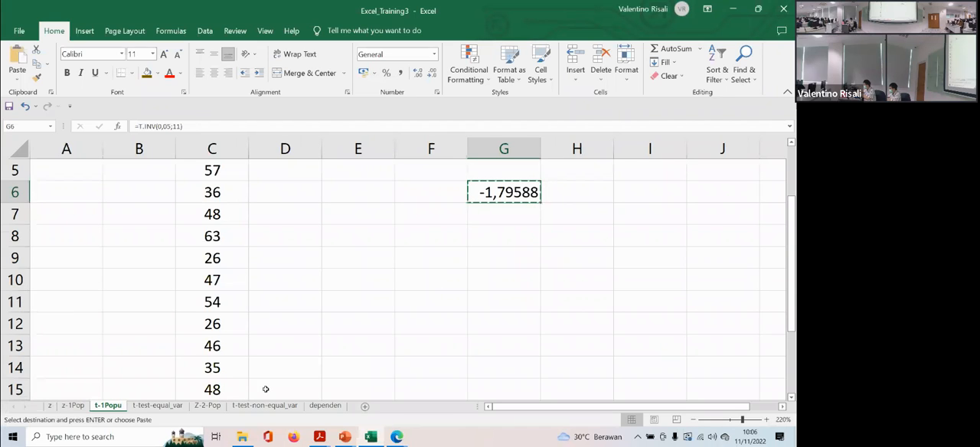
pyautogui.click(70, 406)
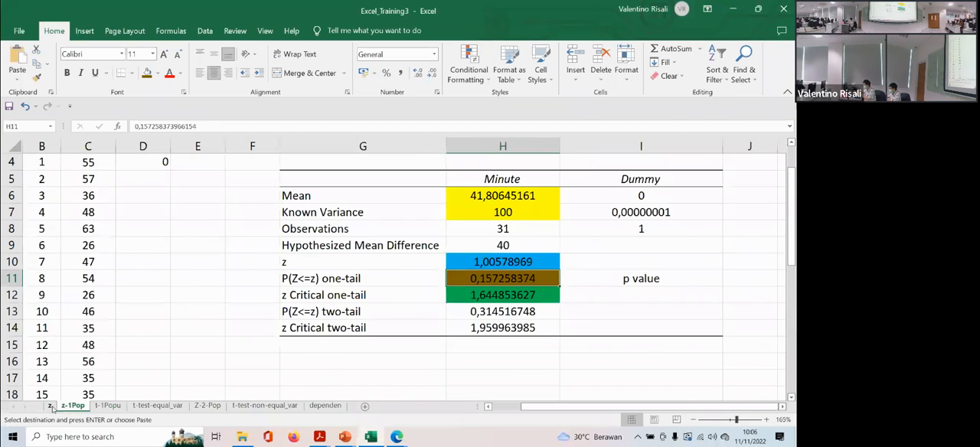
pyautogui.click(49, 406)
pyautogui.click(593, 337)
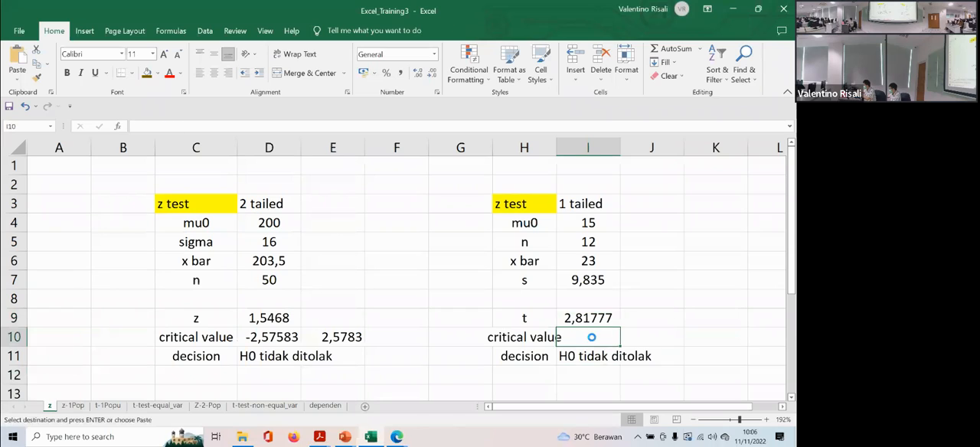
pyautogui.hotkey('ctrl', 'v')
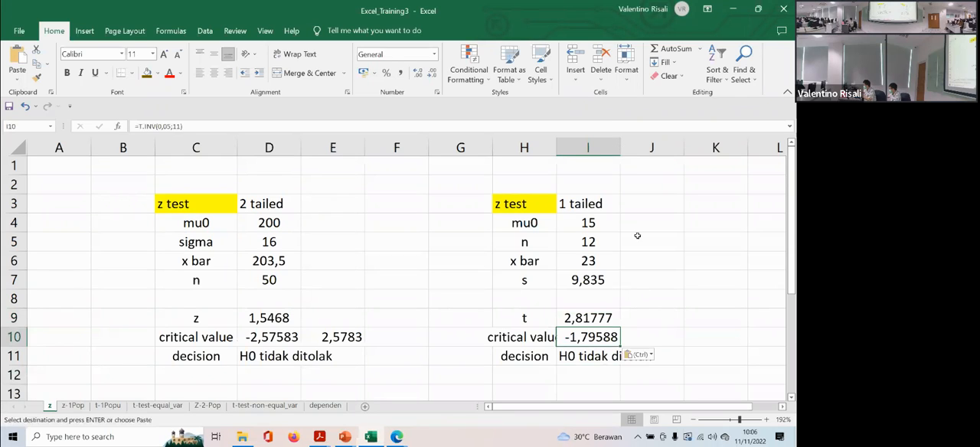
# - Widen columns I and H, and negate the critical value formula in I10 so it reads =-T.INV(0,05;11)
pyautogui.moveTo(621, 146); pyautogui.dragTo(628, 145)
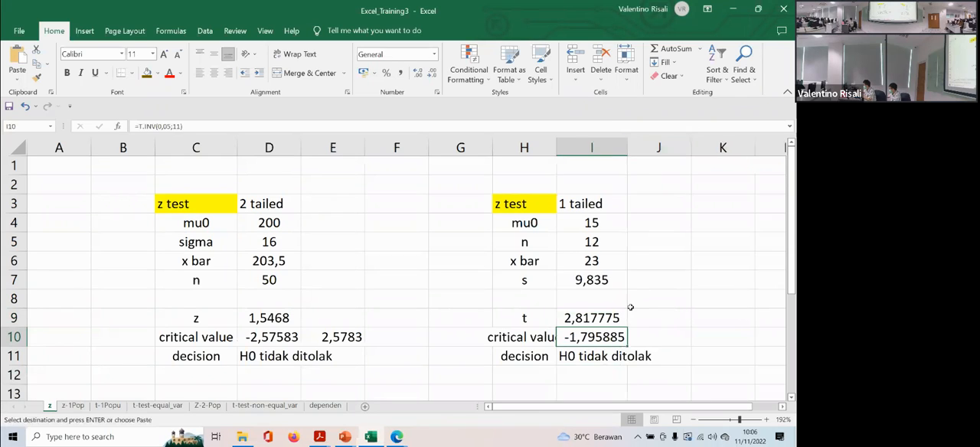
pyautogui.moveTo(559, 154); pyautogui.dragTo(583, 154)
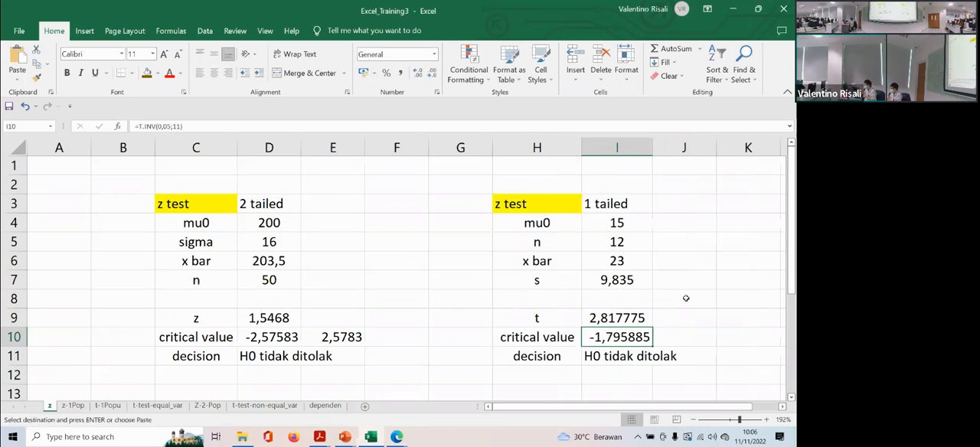
pyautogui.doubleClick(602, 337)
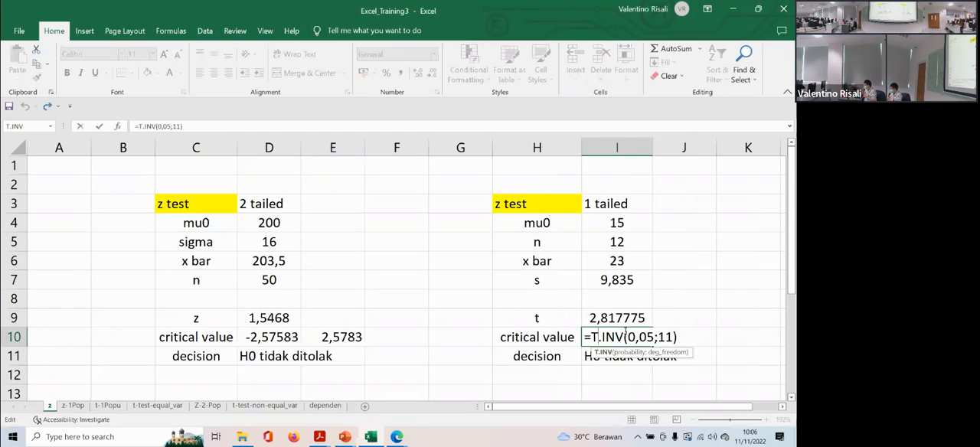
pyautogui.press('Left')
pyautogui.write('-')
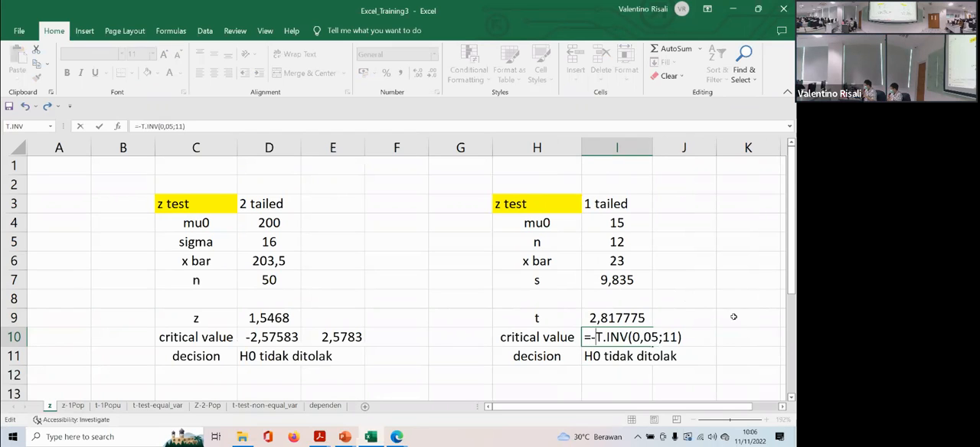
pyautogui.click(686, 337)
pyautogui.press('Return')
pyautogui.press('Up')
# - Widen column I to fit the decision text, and change the decision in I11 to H0 ditolak
pyautogui.click(610, 359)
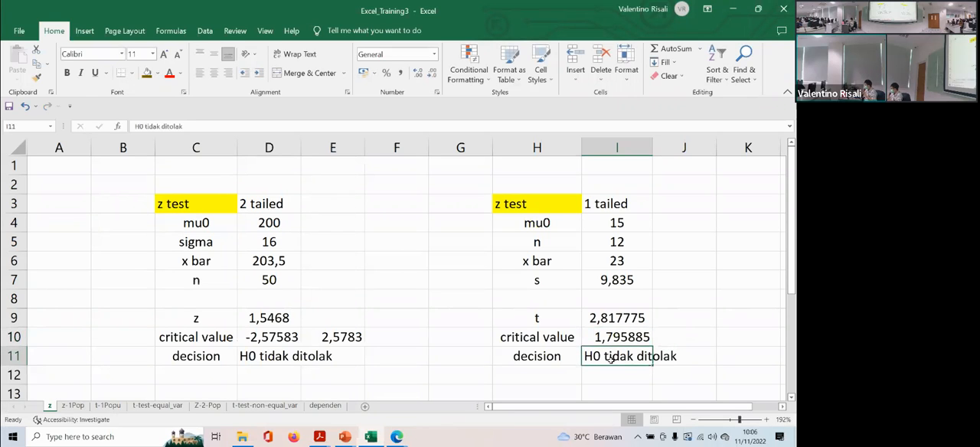
pyautogui.moveTo(652, 148); pyautogui.dragTo(678, 150)
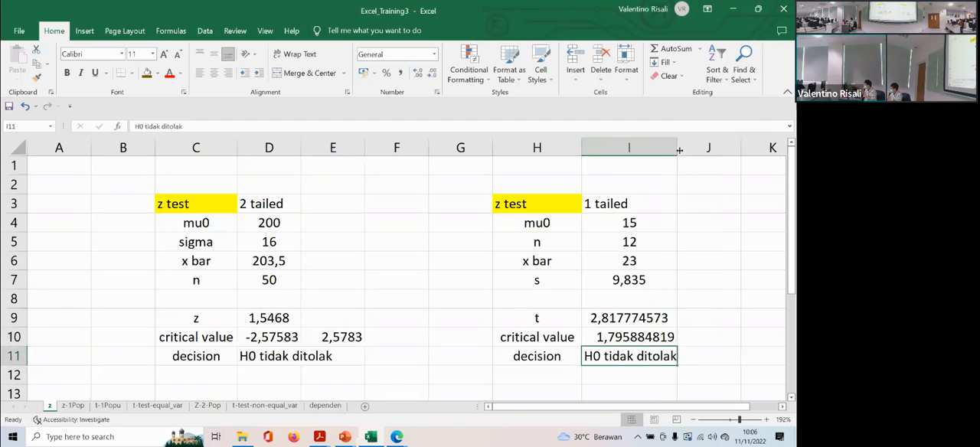
pyautogui.doubleClick(633, 357)
pyautogui.moveTo(633, 357); pyautogui.dragTo(604, 358)
pyautogui.press('Delete')
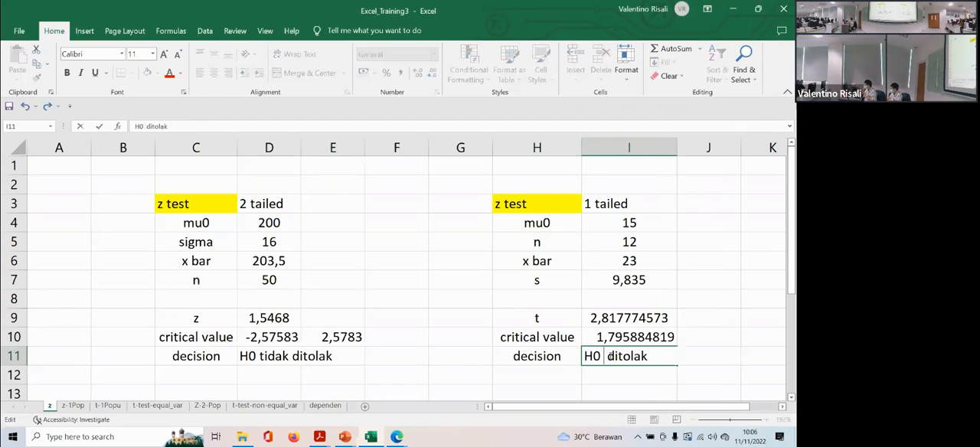
pyautogui.click(614, 373)
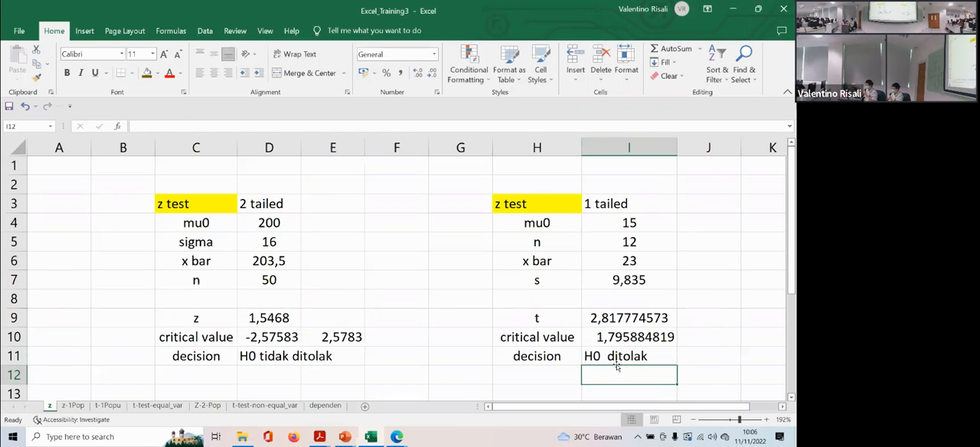
# - Change the heading in H3 to t test
pyautogui.doubleClick(520, 204)
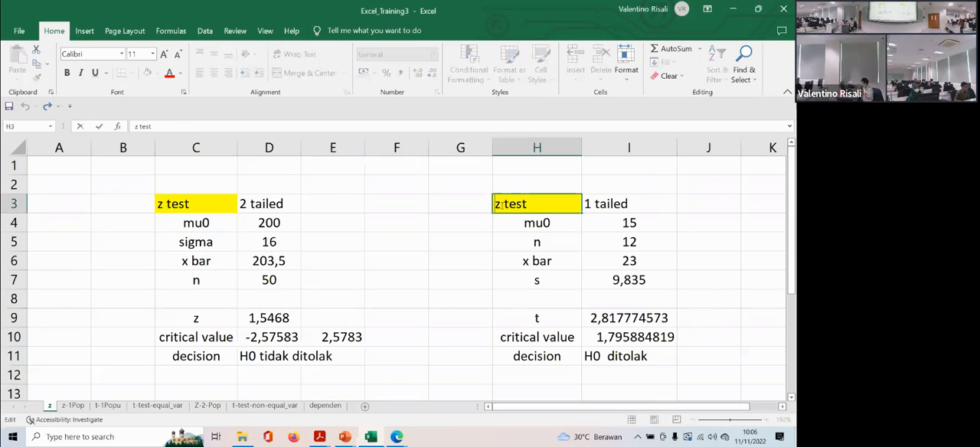
pyautogui.press('BackSpace')
pyautogui.write('t')
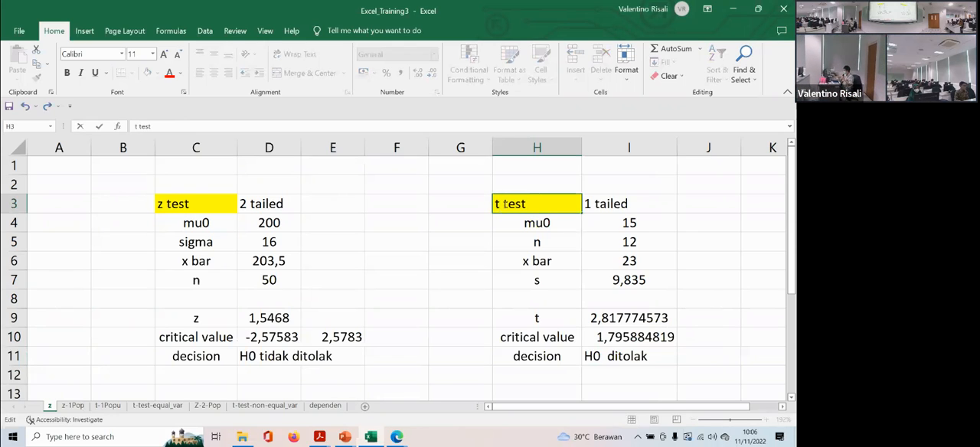
pyautogui.click(441, 227)
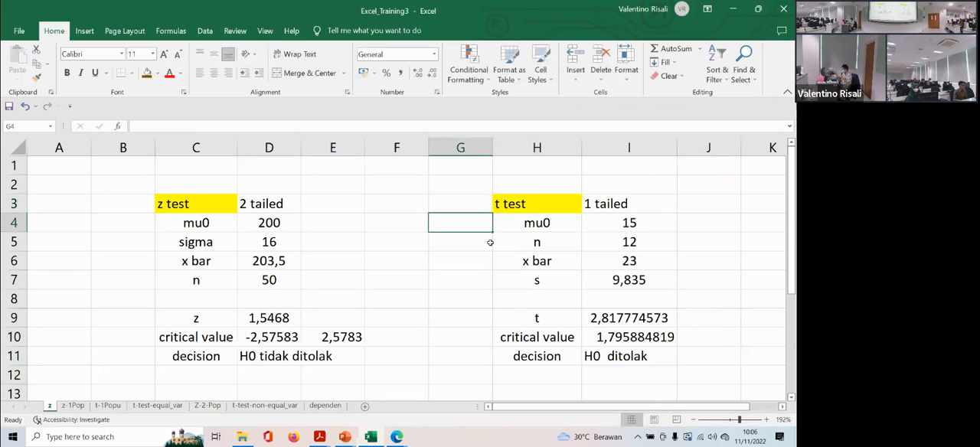
# - Review the Minute and Dummy data on the t-1Popu sheet
pyautogui.click(98, 406)
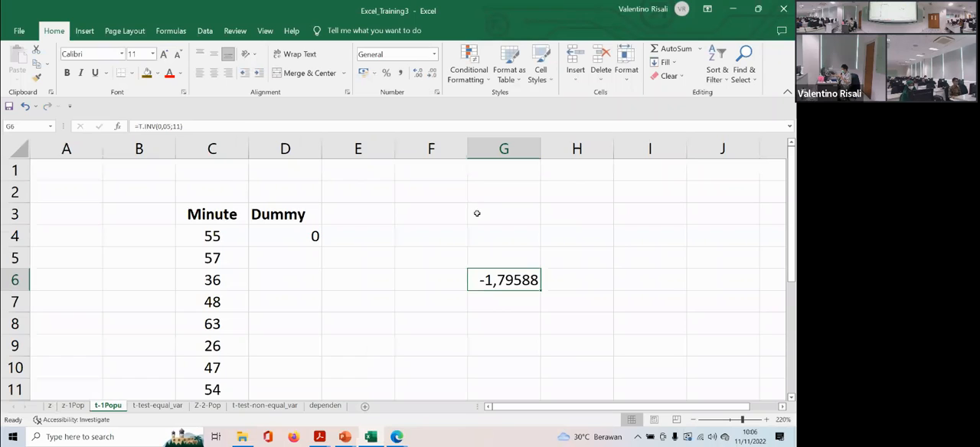
pyautogui.scroll(-1, 476, 213)
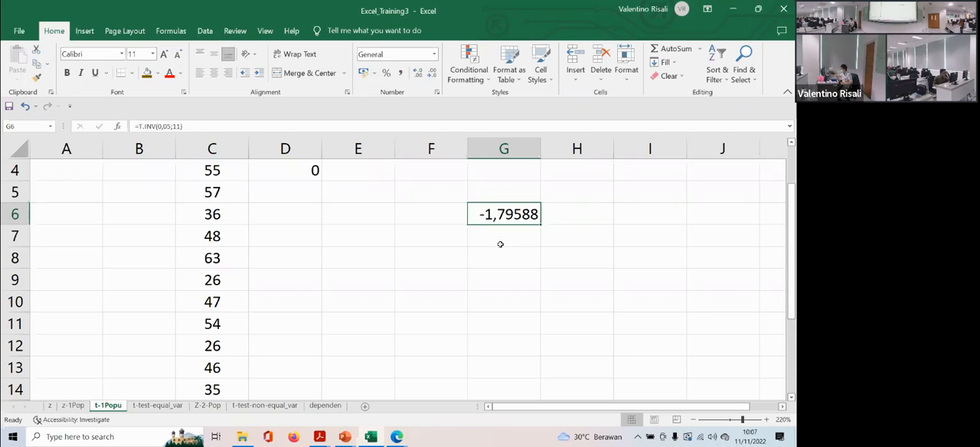
pyautogui.click(500, 243)
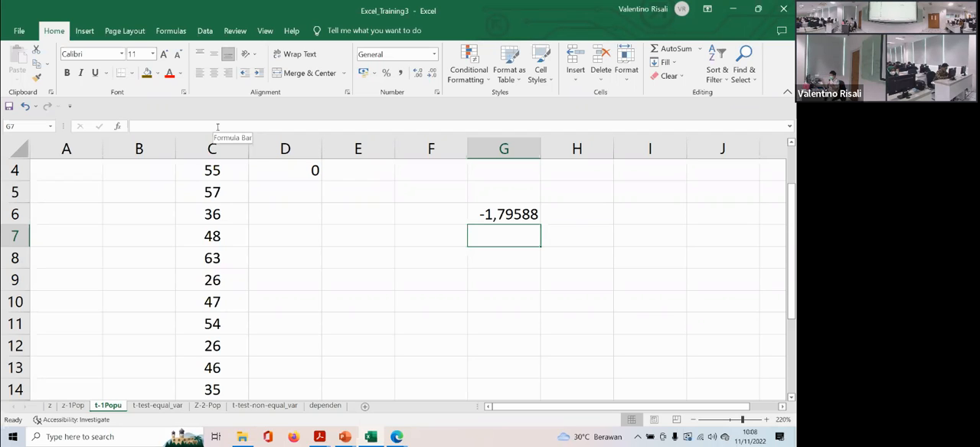
pyautogui.scroll(1, 231, 215)
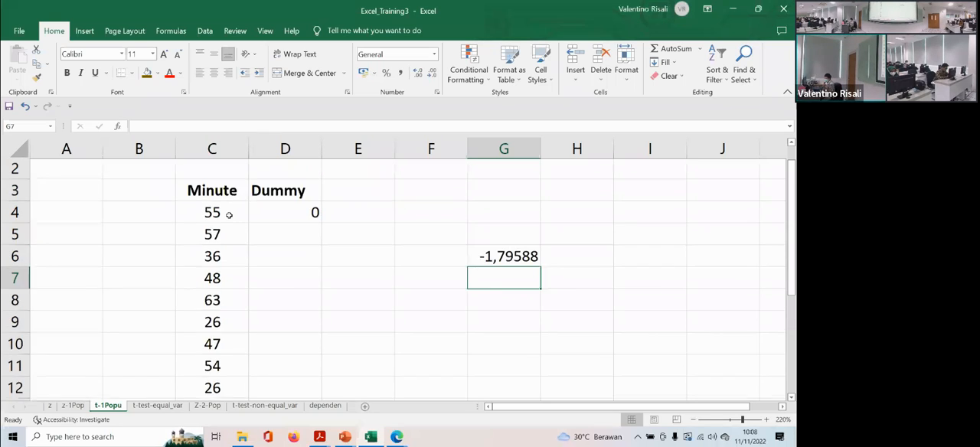
pyautogui.scroll(-1, 229, 216)
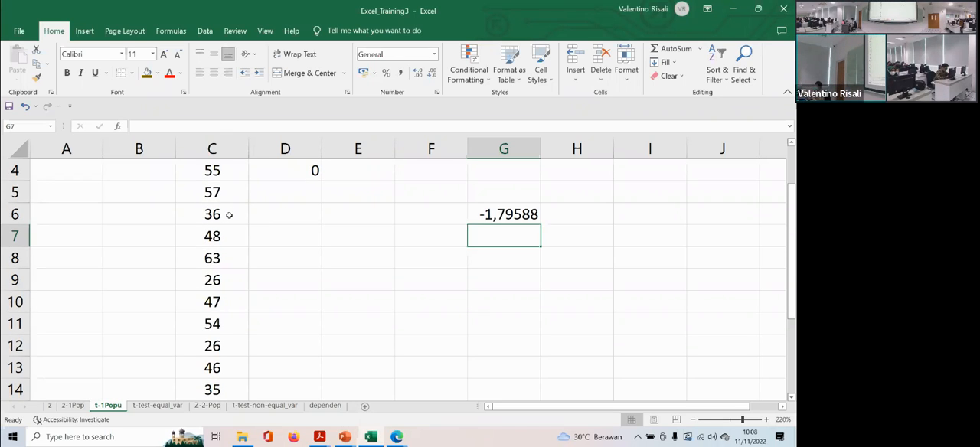
pyautogui.scroll(1, 232, 215)
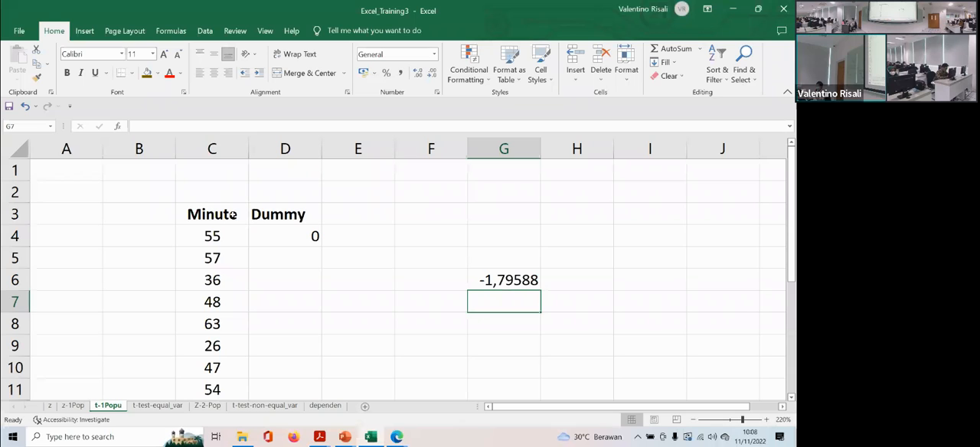
# - Switch to PPT_TrainingExcel_3 in PowerPoint and review the airport parking one-sample t test example on slides 8 to 10
pyautogui.click(345, 436)
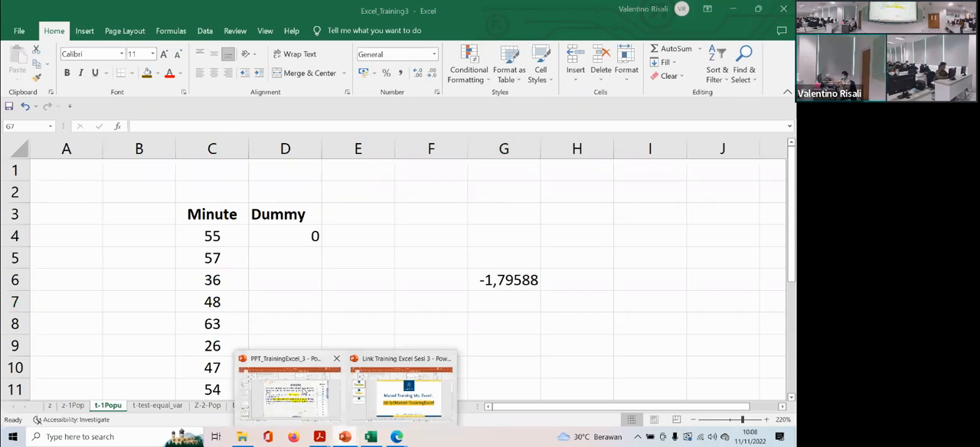
pyautogui.click(290, 391)
pyautogui.scroll(-1, 49, 253)
pyautogui.click(49, 320)
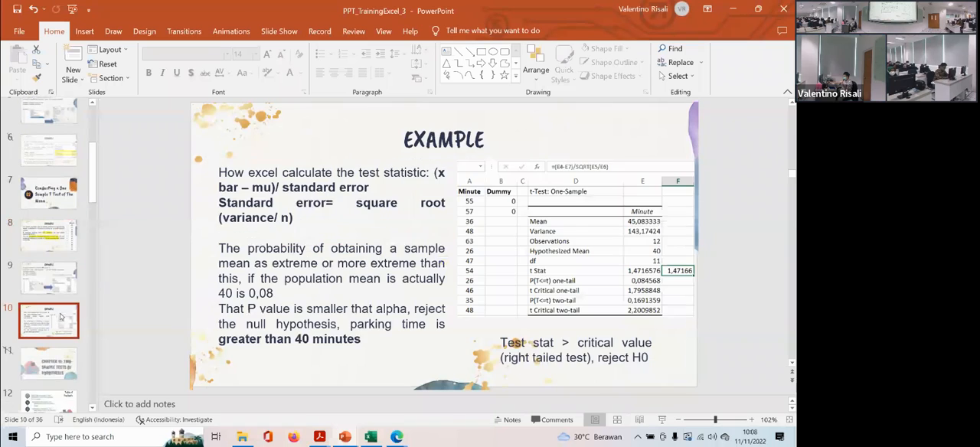
pyautogui.click(49, 364)
pyautogui.scroll(-1, 84, 319)
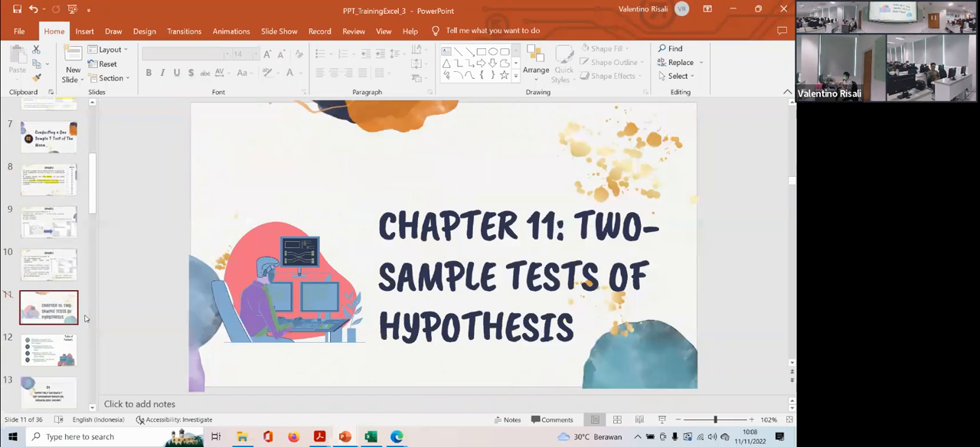
pyautogui.click(67, 185)
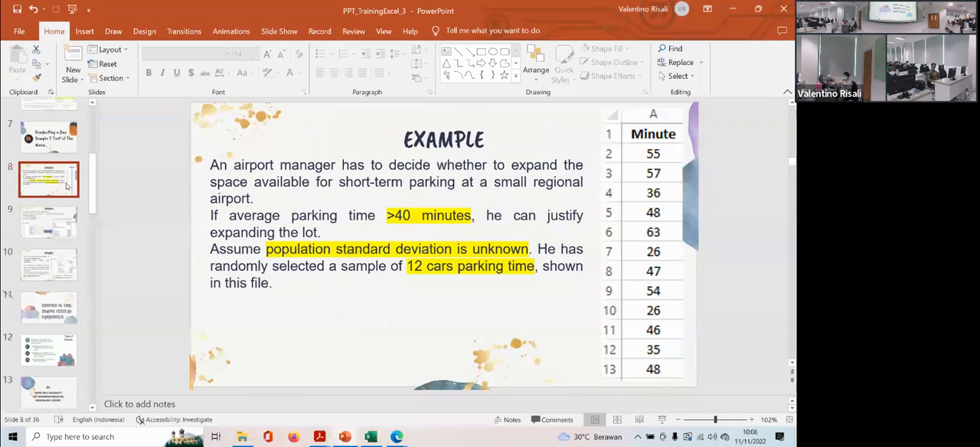
pyautogui.click(61, 226)
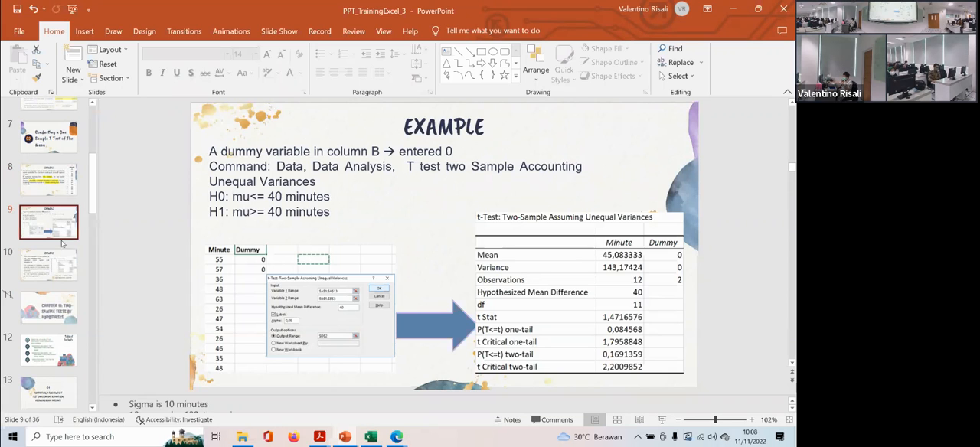
pyautogui.click(63, 192)
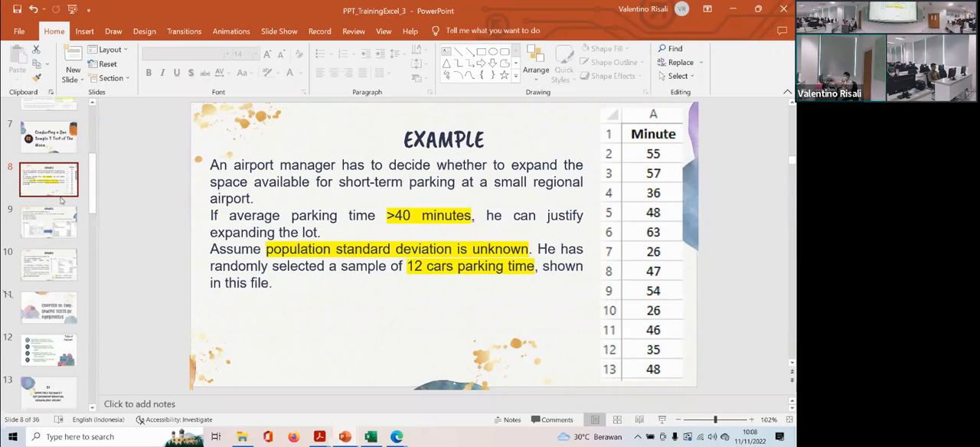
# - Switch to Excel and select t-Test: Two-Sample Assuming Equal Variances in the Data Analysis tool list
pyautogui.click(377, 440)
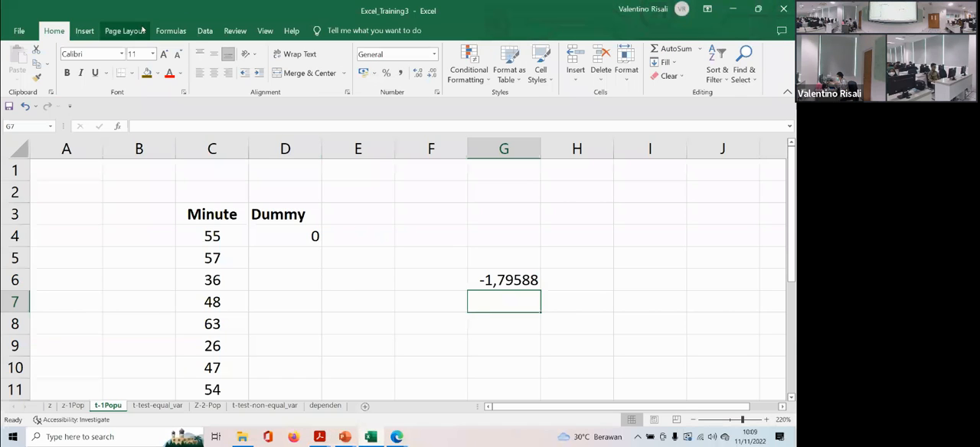
pyautogui.click(203, 30)
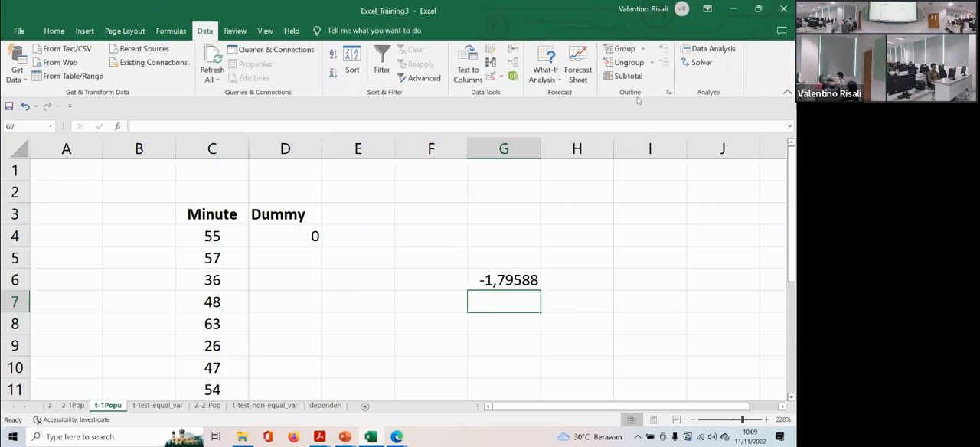
pyautogui.click(725, 50)
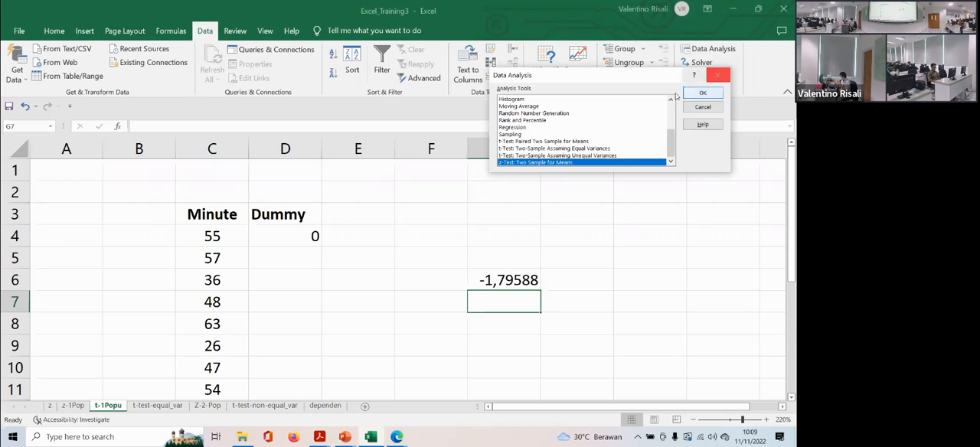
pyautogui.click(570, 148)
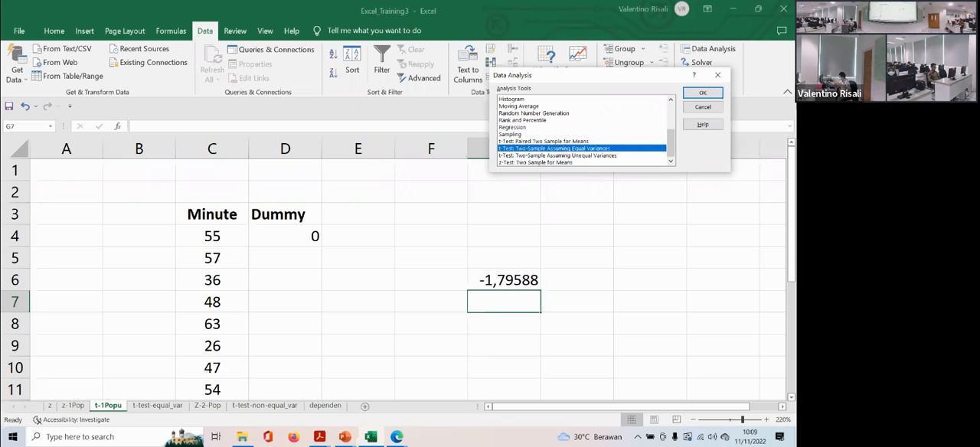
# - Recheck the airport parking example in PPT_TrainingExcel_3 in PowerPoint and return to the Excel workbook
pyautogui.click(346, 438)
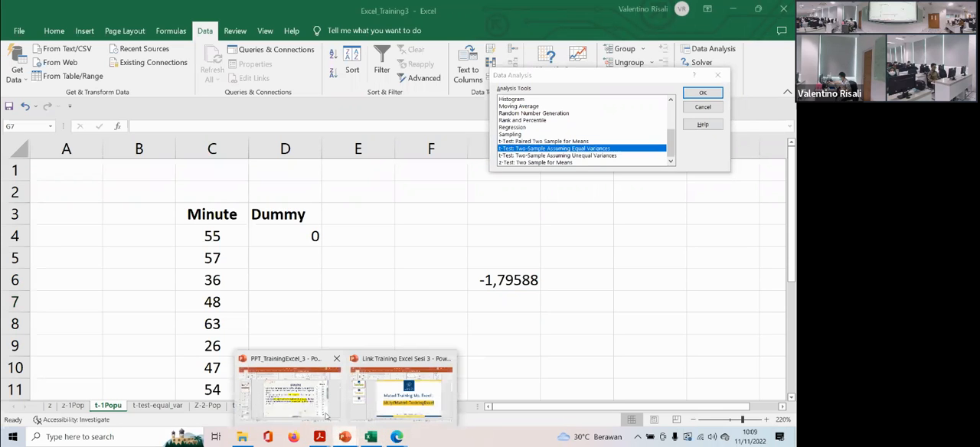
pyautogui.click(325, 416)
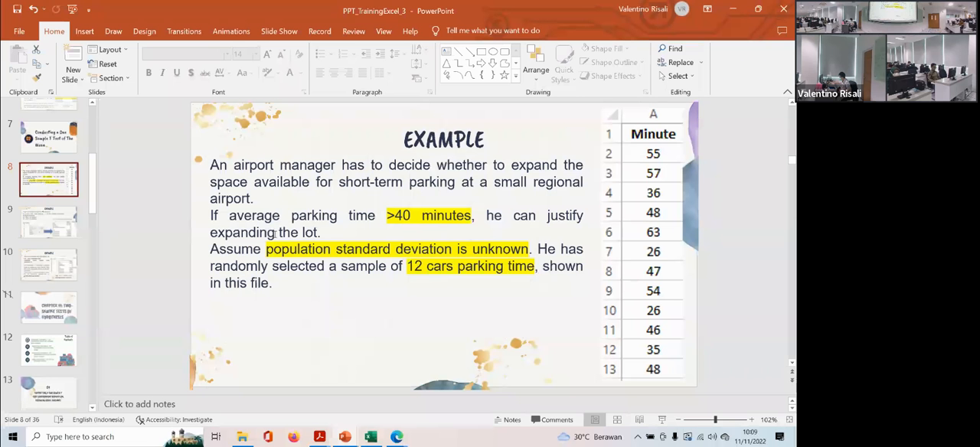
pyautogui.click(369, 436)
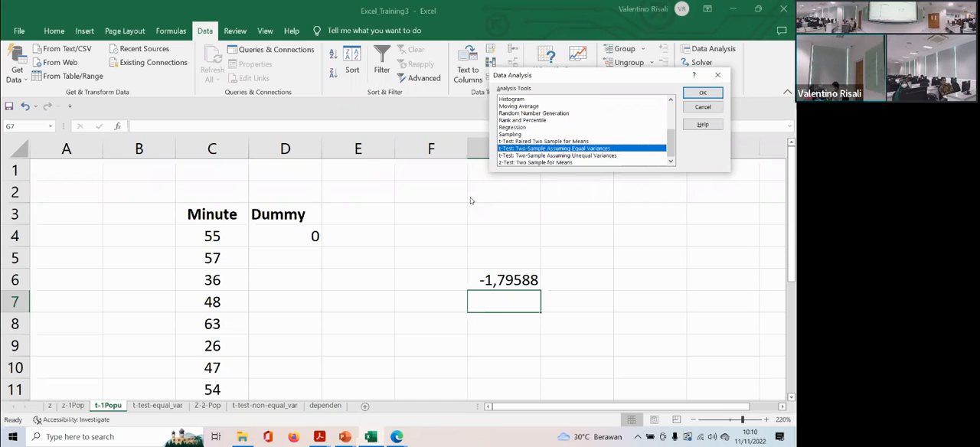
# - Start a two-sample t-test assuming unequal variances with C3:C15 as variable 1 and D3:D4 as variable 2
pyautogui.doubleClick(599, 156)
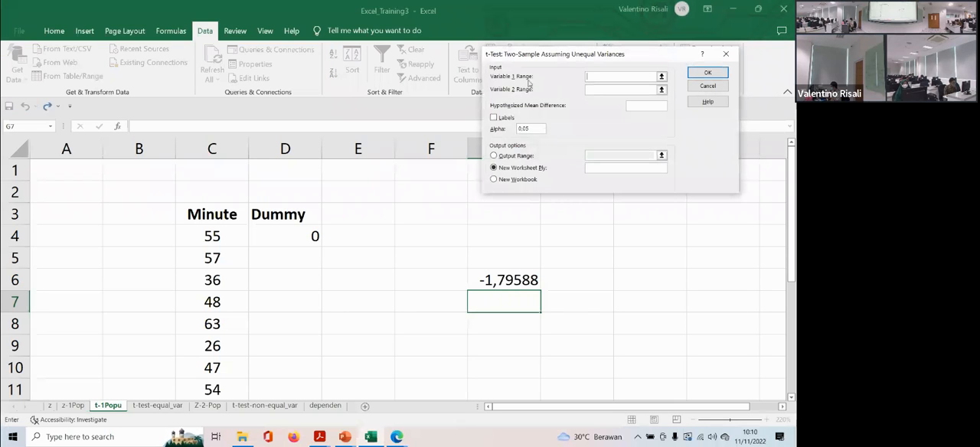
pyautogui.moveTo(230, 217); pyautogui.dragTo(209, 342)
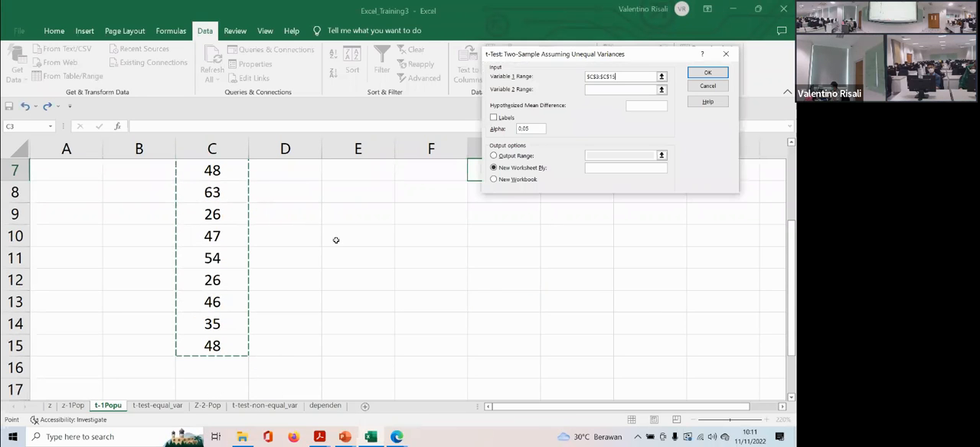
pyautogui.scroll(2, 334, 240)
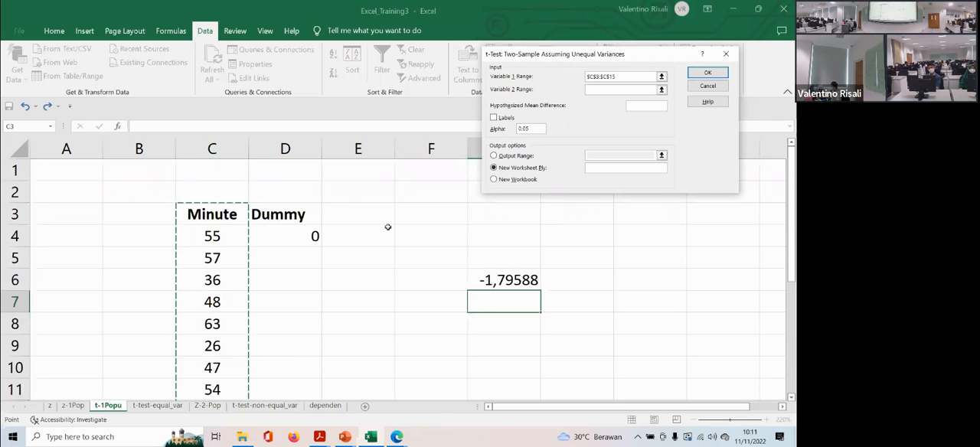
pyautogui.click(608, 89)
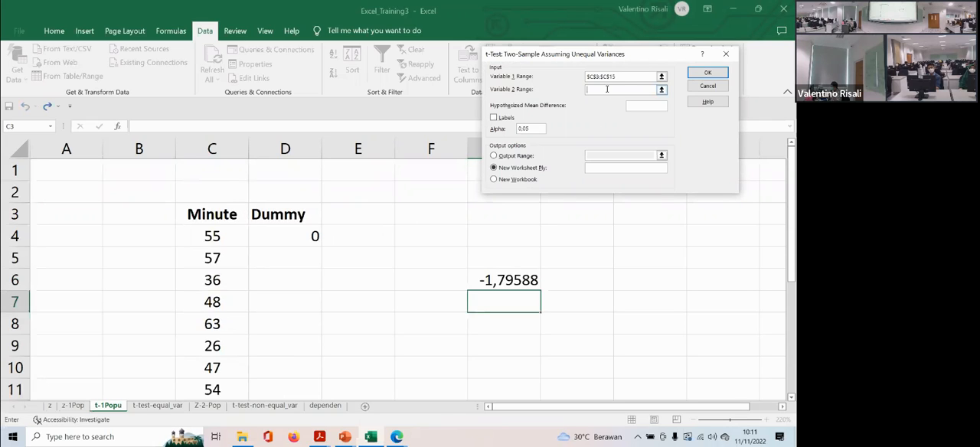
pyautogui.moveTo(278, 219); pyautogui.dragTo(314, 238)
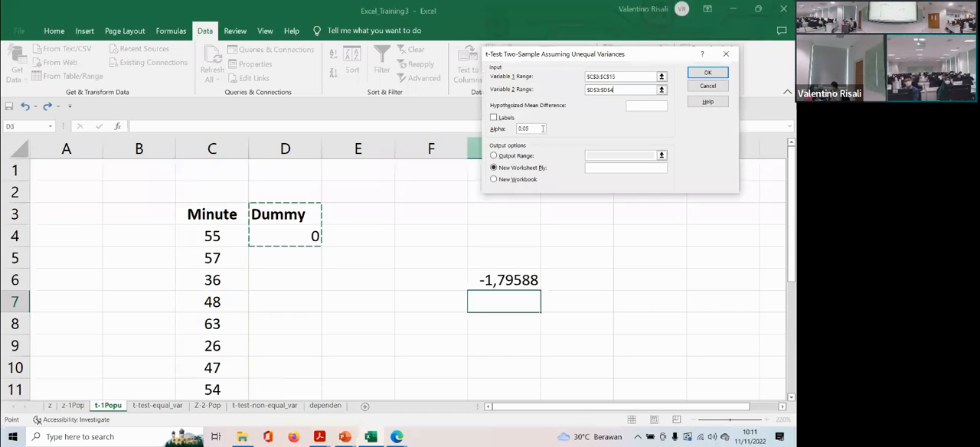
# - Set the unequal-variances test's hypothesized mean difference to 15, include labels, and output the results at G9
pyautogui.click(625, 107)
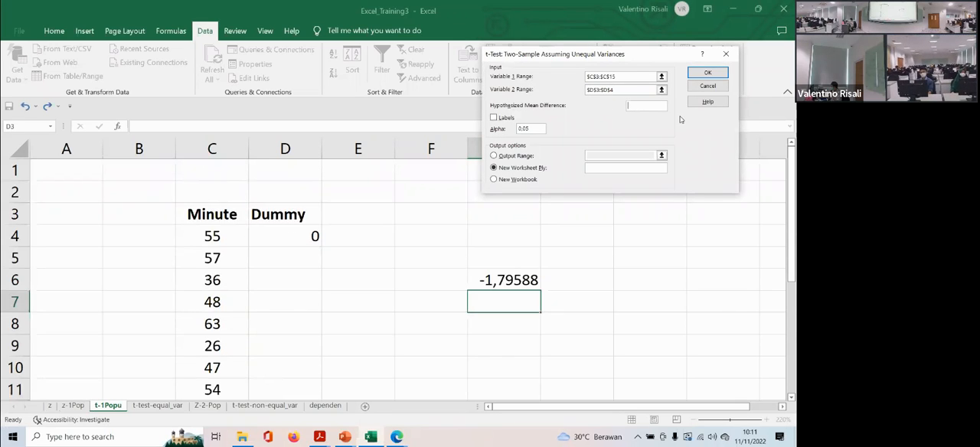
pyautogui.write('15')
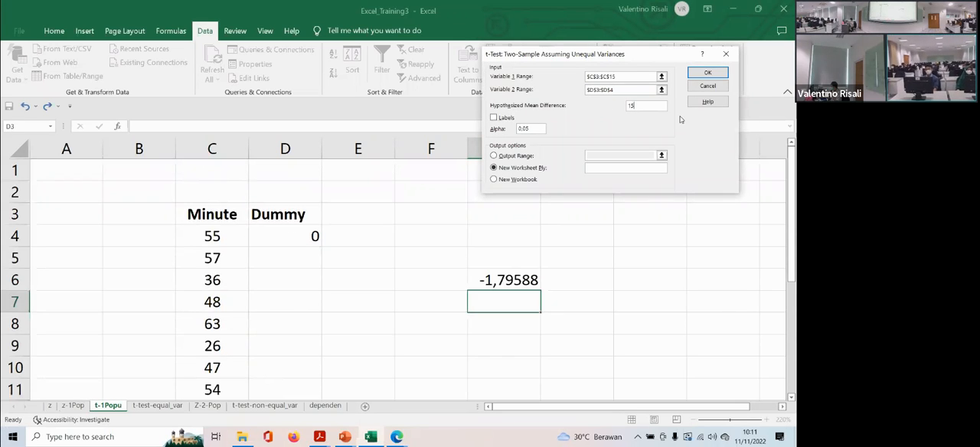
pyautogui.click(498, 118)
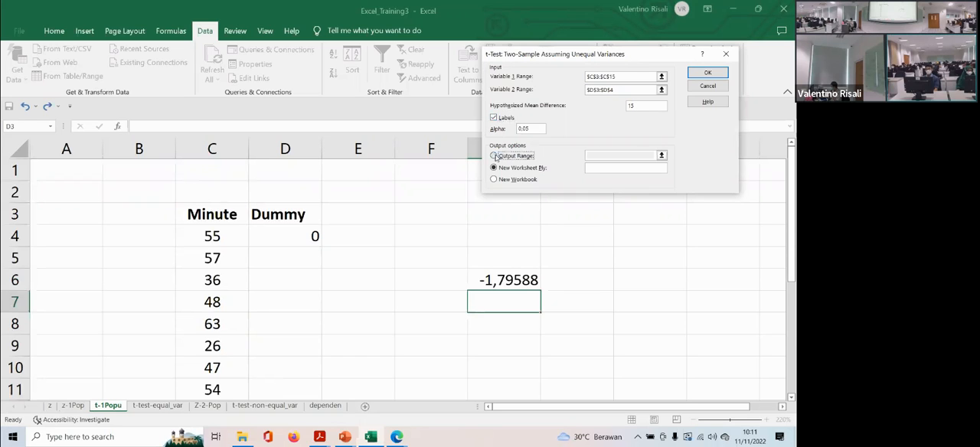
pyautogui.click(494, 156)
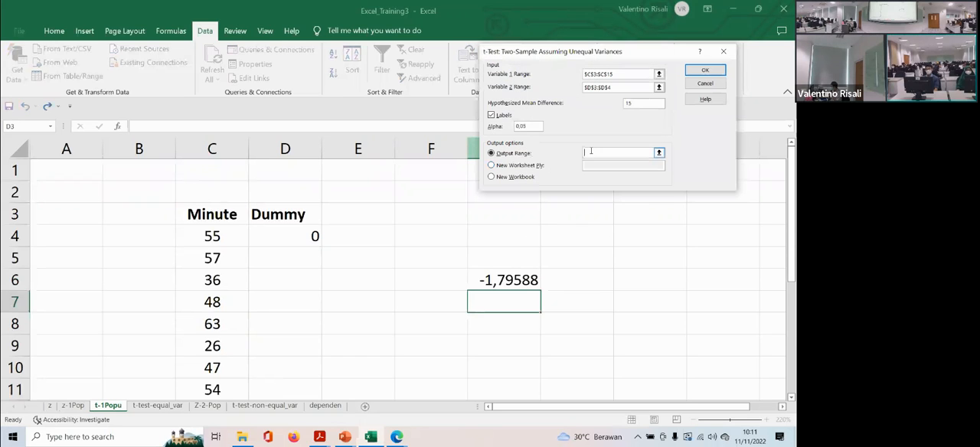
pyautogui.click(489, 345)
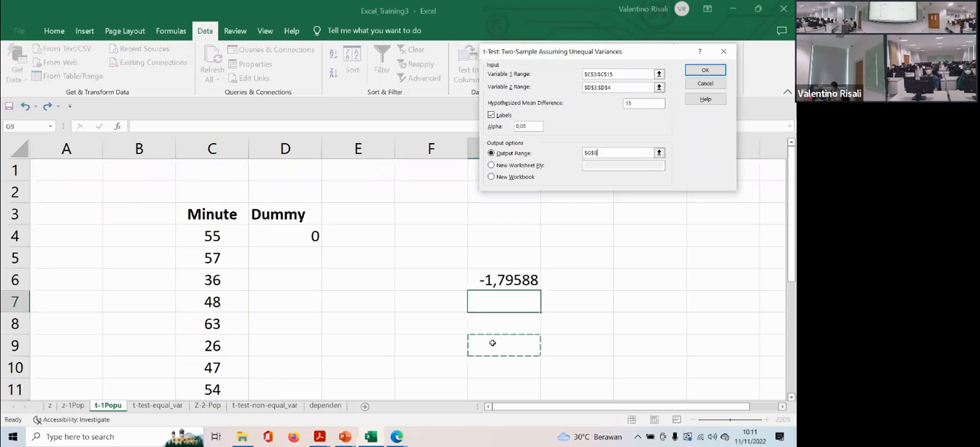
pyautogui.click(706, 74)
# - Widen column H so the unequal-variances t-test output values fit, and review the result table
pyautogui.scroll(-4, 621, 285)
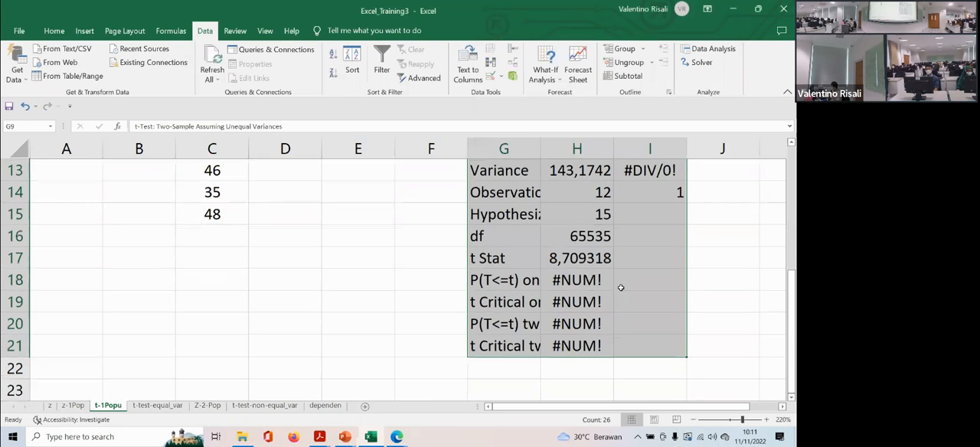
pyautogui.scroll(2, 621, 285)
pyautogui.moveTo(614, 146); pyautogui.dragTo(665, 150)
pyautogui.scroll(-2, 665, 152)
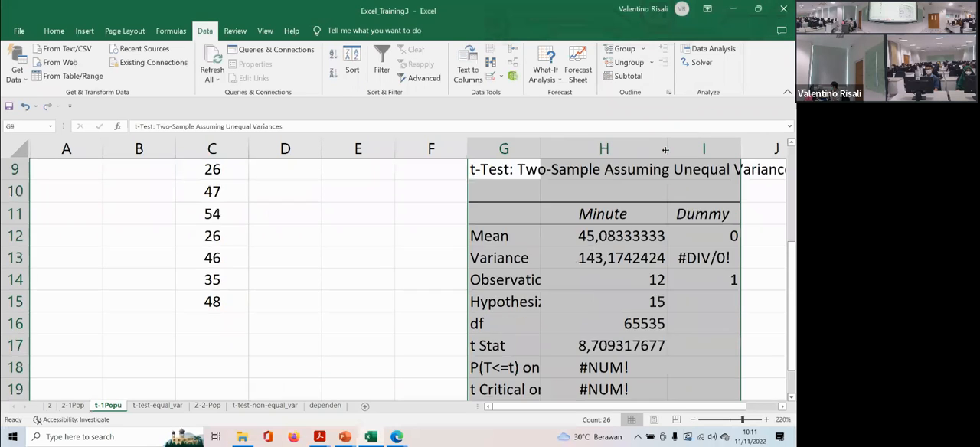
pyautogui.scroll(1, 666, 154)
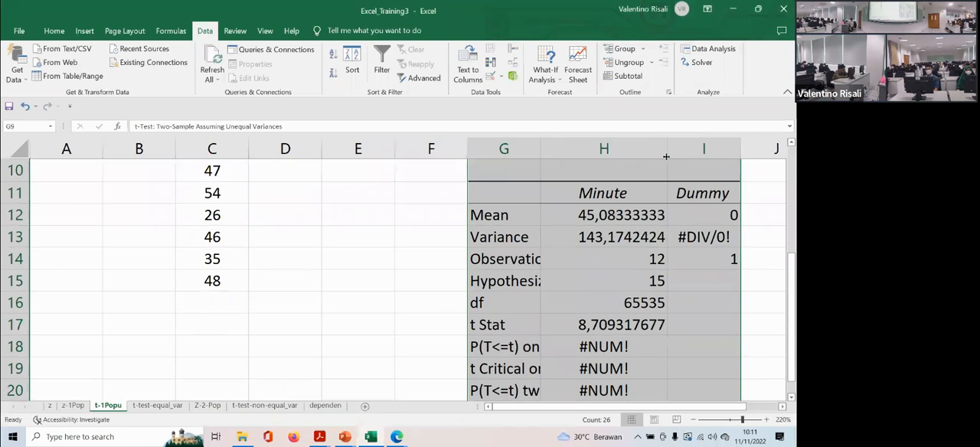
pyautogui.scroll(2, 666, 157)
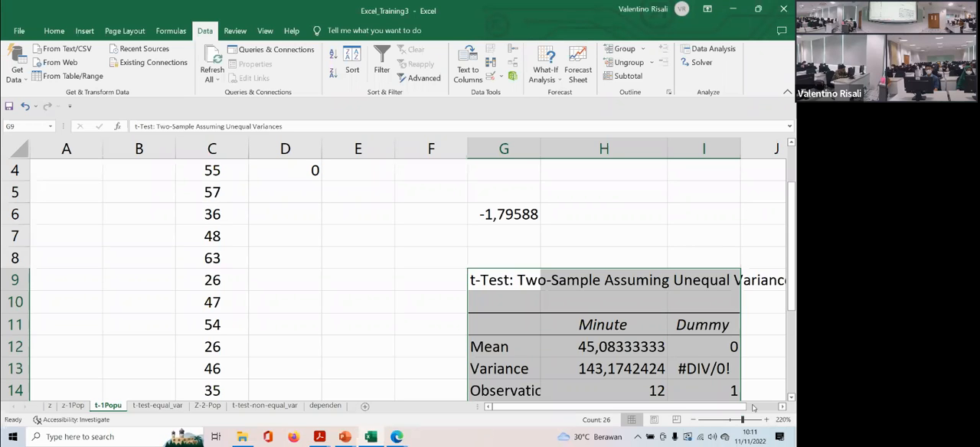
pyautogui.moveTo(741, 421); pyautogui.dragTo(733, 420)
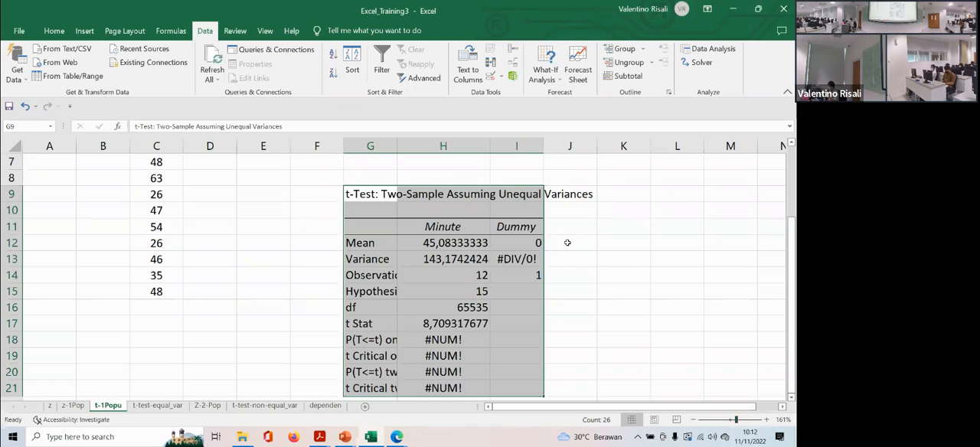
# - Delete columns G to I, which hold the unequal-variances output and the standalone value in G6
pyautogui.moveTo(370, 145); pyautogui.dragTo(491, 151)
pyautogui.scroll(-1, 491, 151)
pyautogui.scroll(3, 486, 153)
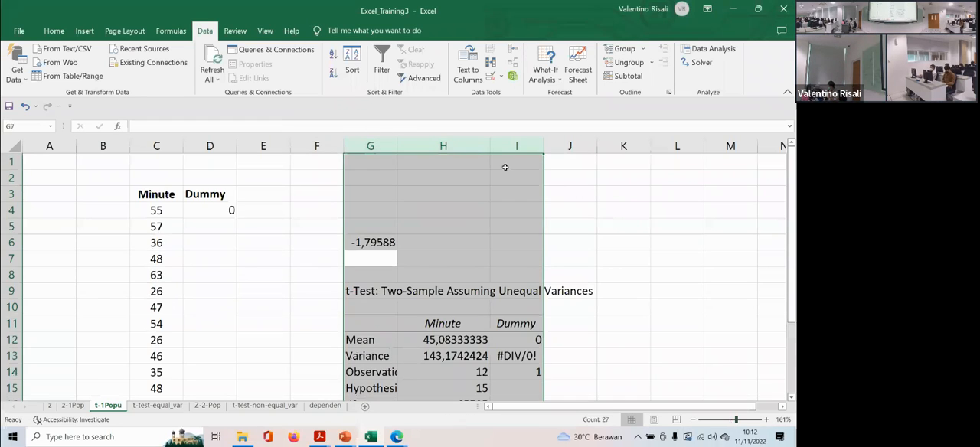
pyautogui.rightClick(496, 150)
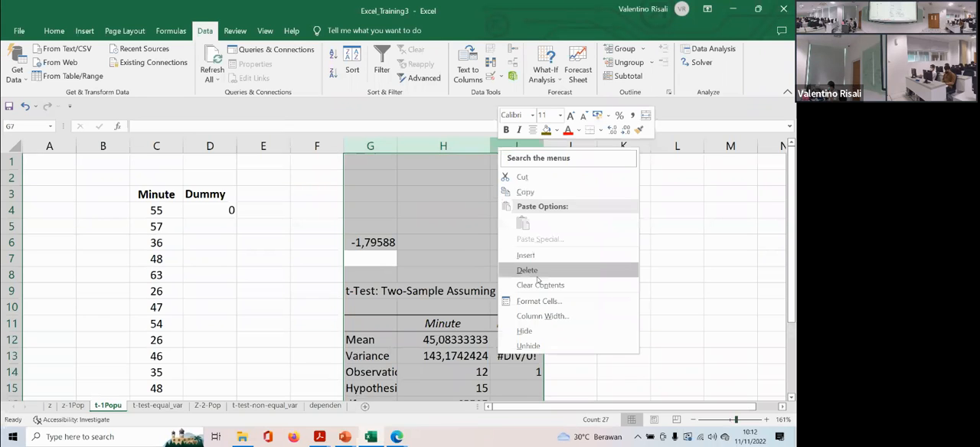
pyautogui.click(536, 274)
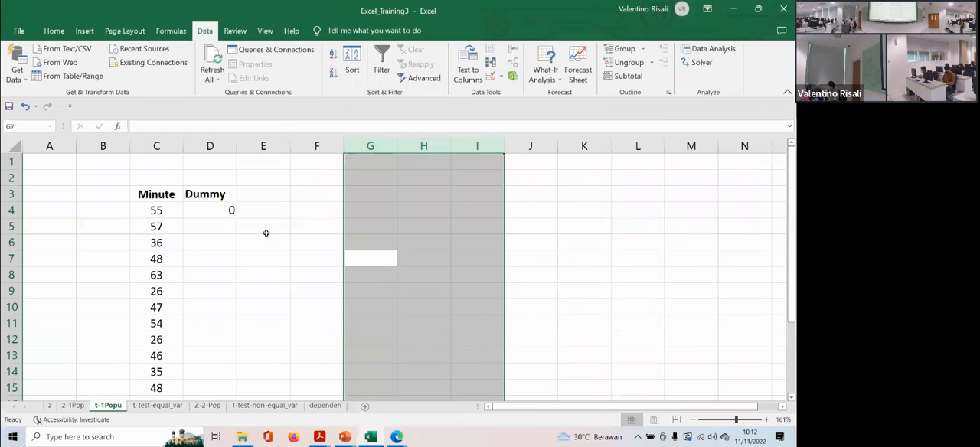
# - Start a two-sample t-test assuming equal variances with C3:C15 as variable 1 and D3:D4 as variable 2
pyautogui.click(361, 195)
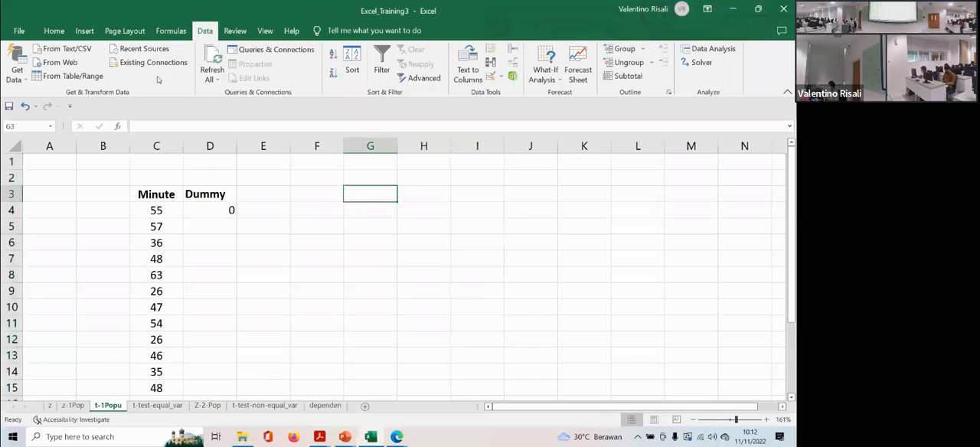
pyautogui.click(709, 49)
pyautogui.doubleClick(541, 154)
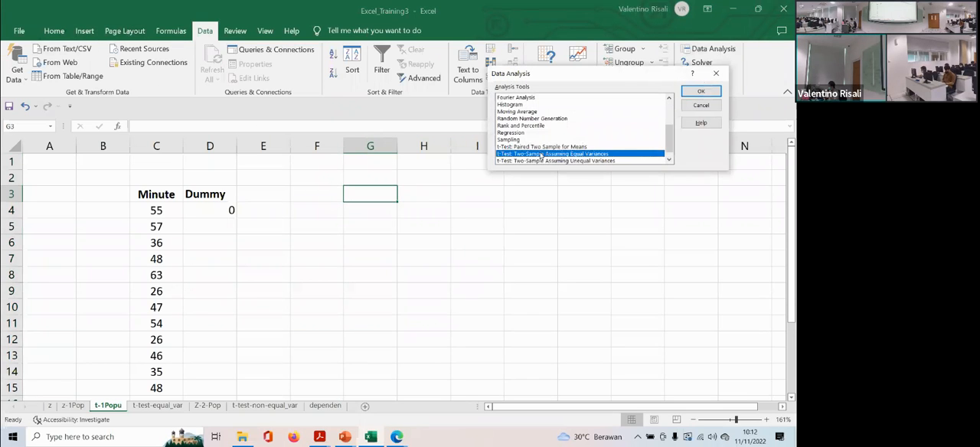
pyautogui.moveTo(169, 200); pyautogui.dragTo(156, 339)
pyautogui.click(600, 88)
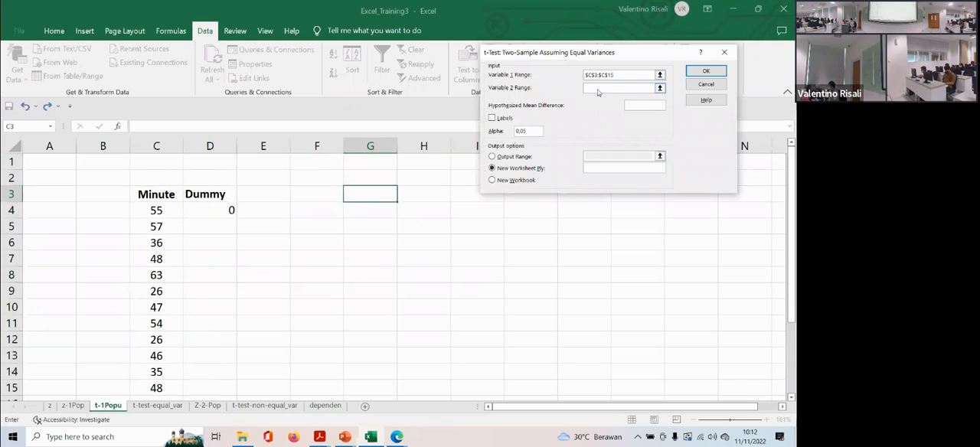
pyautogui.moveTo(215, 196); pyautogui.dragTo(210, 208)
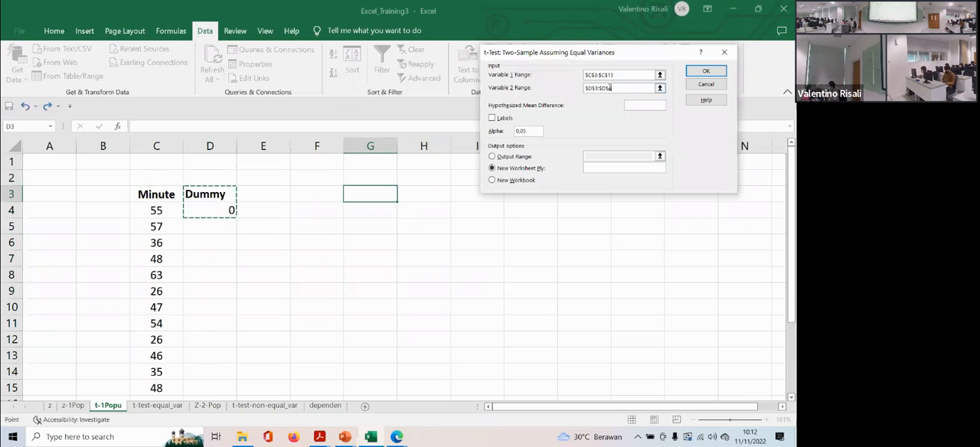
# - Set the equal-variances test's hypothesized mean difference to 15, include labels, and output the results at G3
pyautogui.click(634, 104)
pyautogui.click(493, 118)
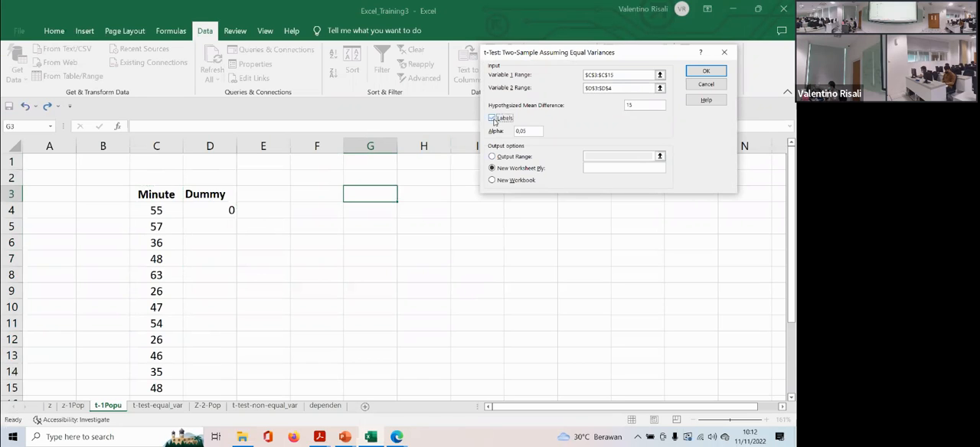
pyautogui.click(493, 156)
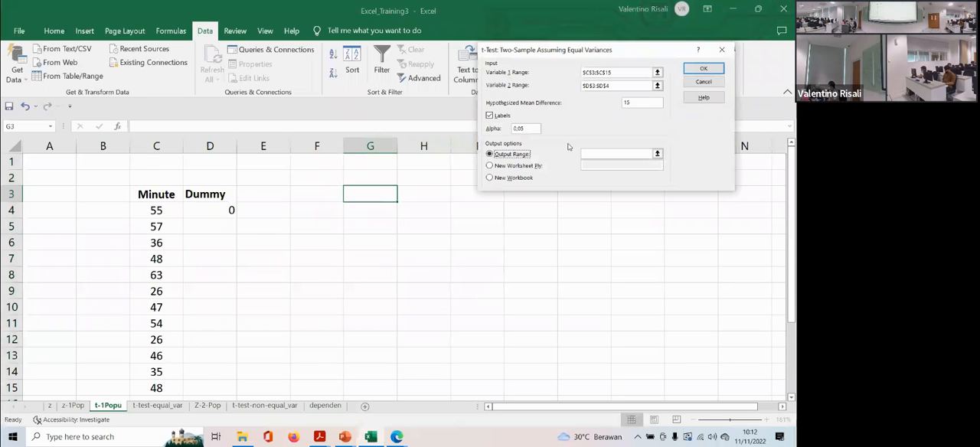
pyautogui.click(609, 153)
pyautogui.click(387, 194)
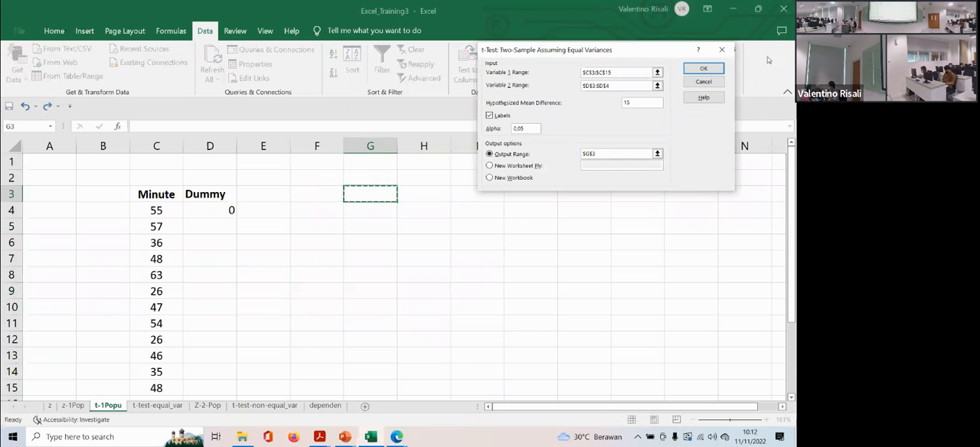
pyautogui.click(703, 68)
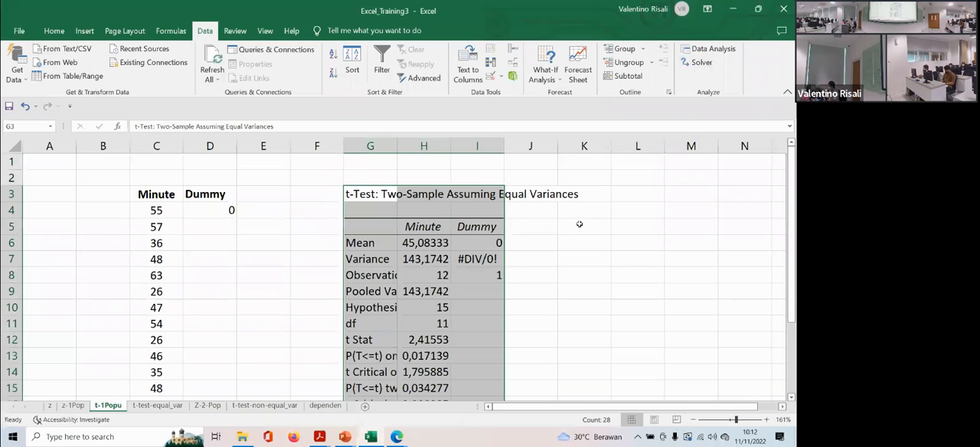
# - Examine the equal-variances t-test output and go to the z test and t test tables on the z sheet
pyautogui.scroll(-1, 520, 260)
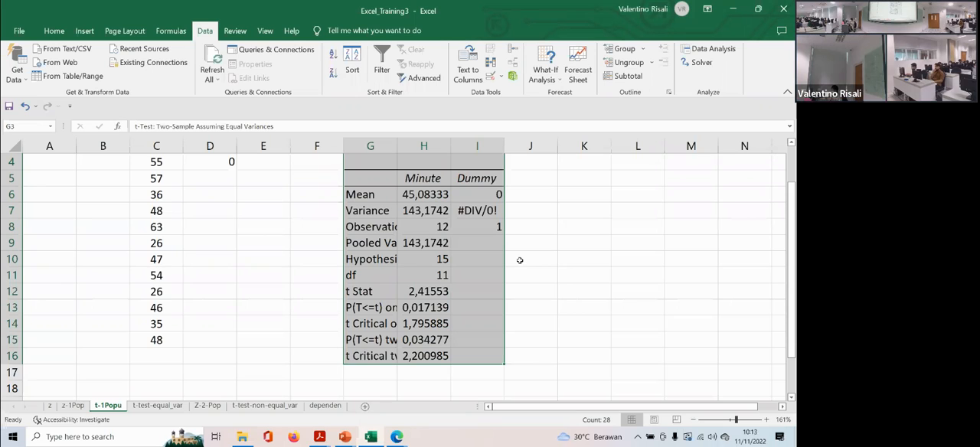
pyautogui.click(73, 405)
pyautogui.click(50, 405)
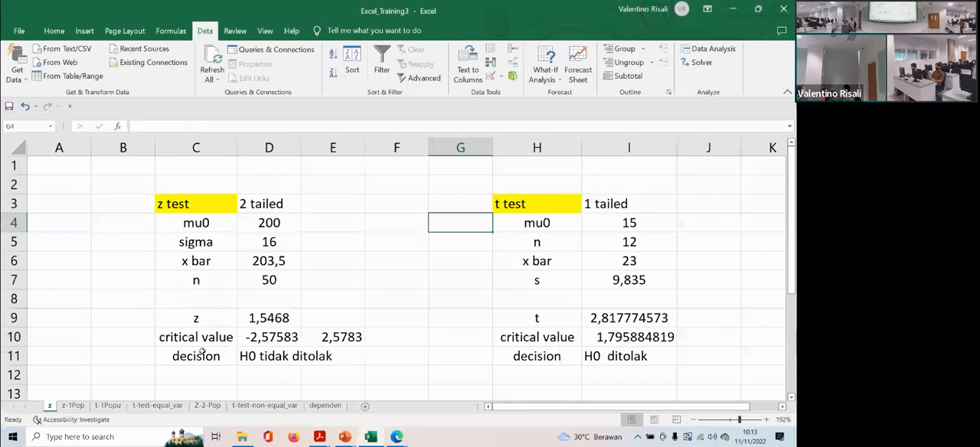
# - Copy the t test labels in H3:H11 of the z sheet to L3 on the t-1Popu sheet
pyautogui.moveTo(512, 206); pyautogui.dragTo(624, 358)
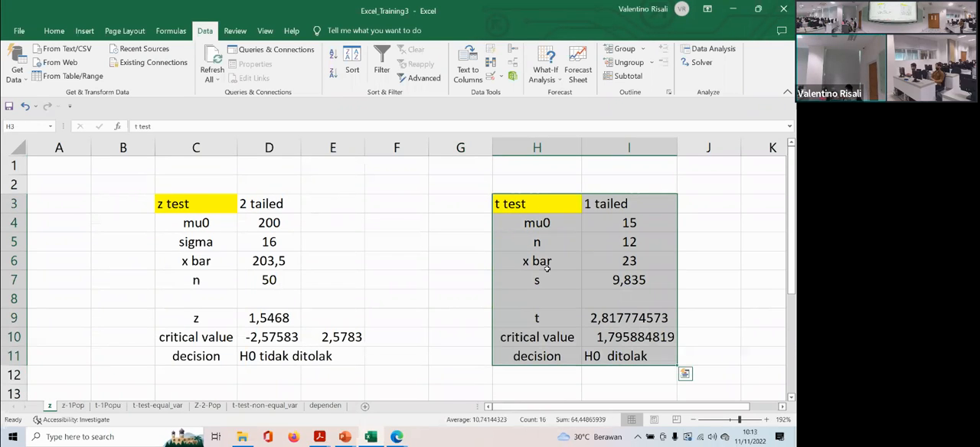
pyautogui.moveTo(502, 201); pyautogui.dragTo(513, 355)
pyautogui.hotkey('ctrl', 'c')
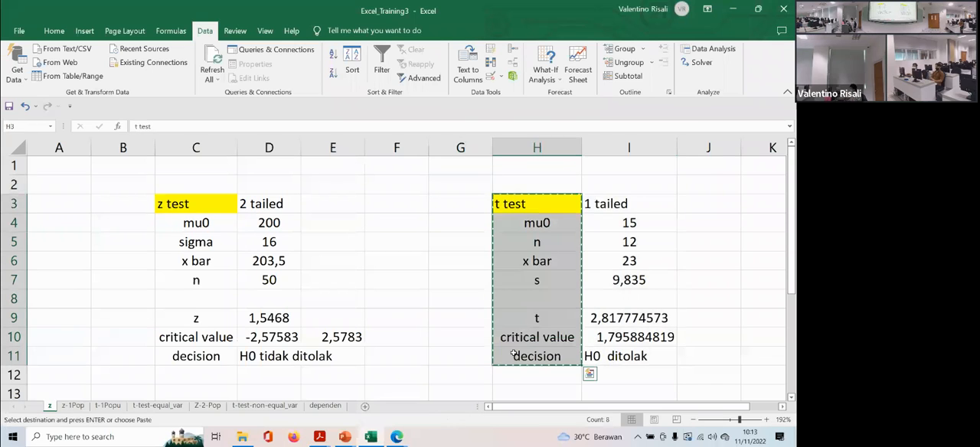
pyautogui.click(107, 405)
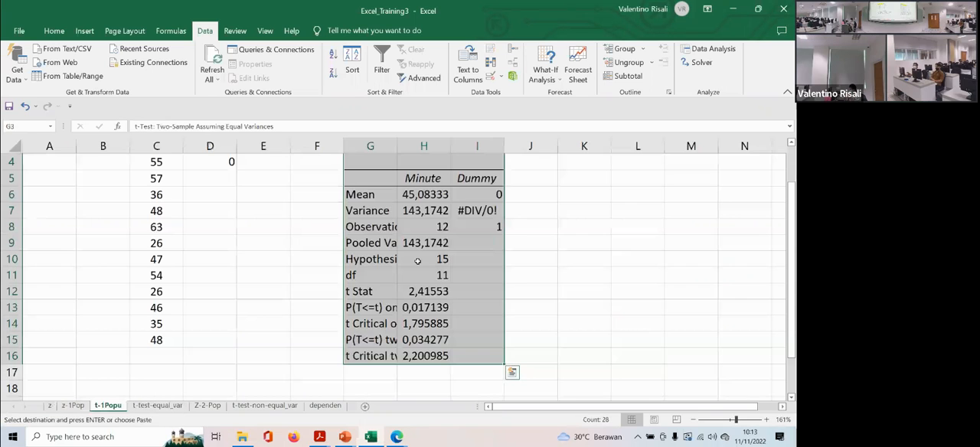
pyautogui.scroll(1, 225, 310)
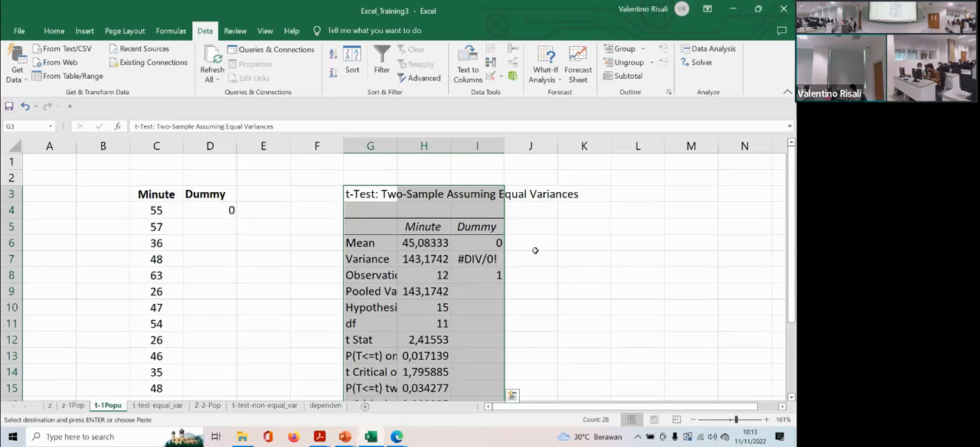
pyautogui.click(625, 193)
pyautogui.hotkey('ctrl', 'v')
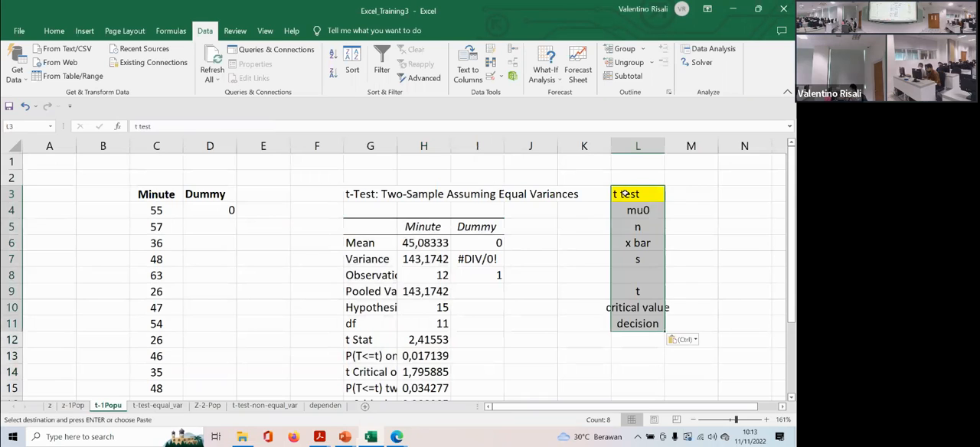
# - Delete columns G to K with the equal-variances output and widen column G to fit the t test labels
pyautogui.moveTo(370, 161); pyautogui.dragTo(597, 392)
pyautogui.rightClick(471, 146)
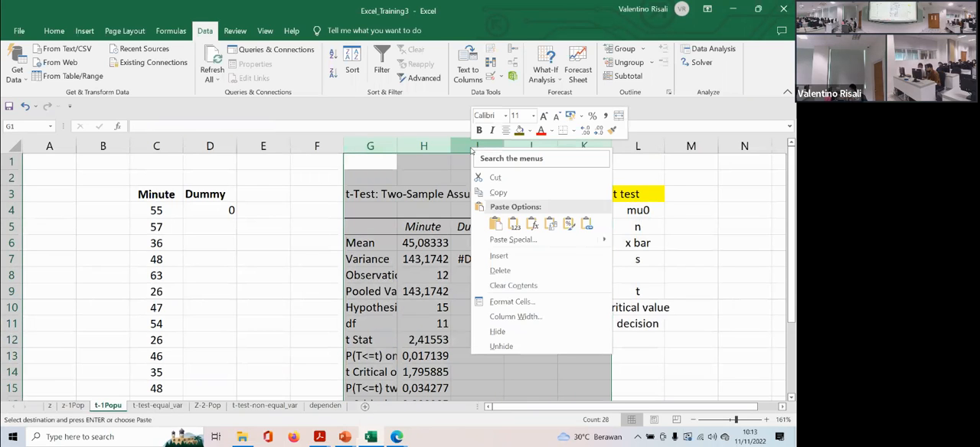
pyautogui.click(521, 264)
pyautogui.moveTo(398, 143); pyautogui.dragTo(420, 150)
# - Switch to the PowerPoint presentation and check the average parking time condition in the airport parking example
pyautogui.click(434, 193)
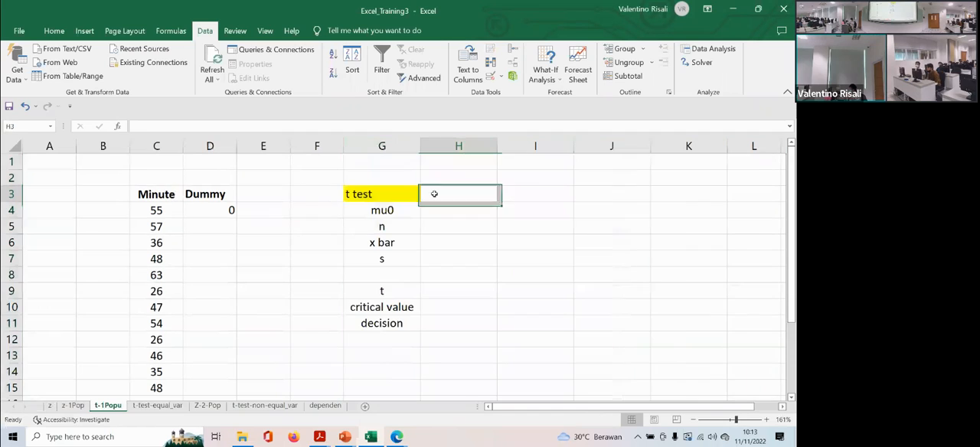
pyautogui.click(425, 209)
pyautogui.click(422, 229)
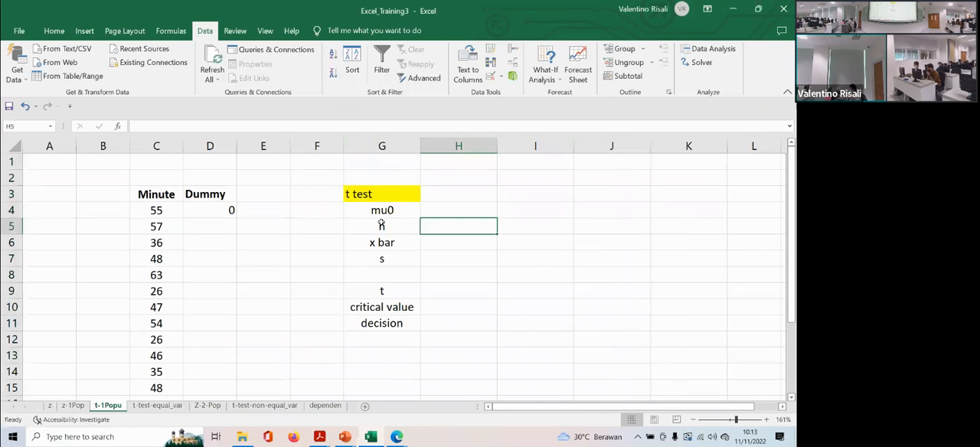
pyautogui.scroll(-1, 177, 236)
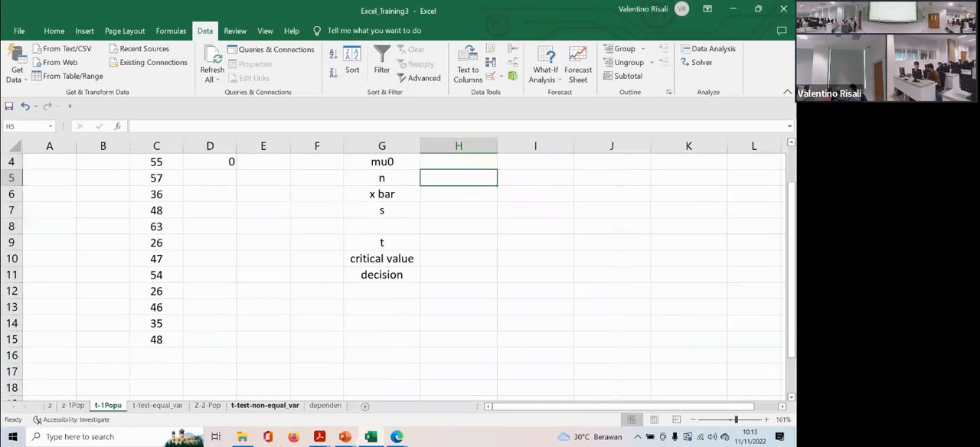
pyautogui.click(319, 440)
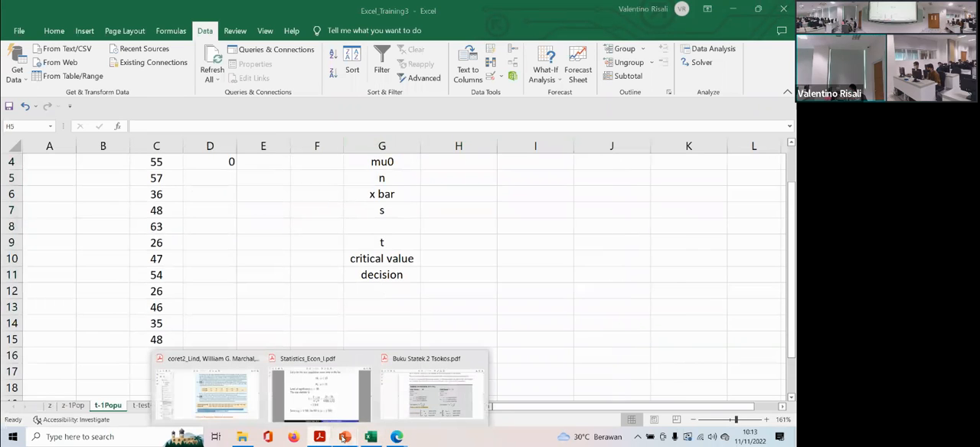
pyautogui.moveTo(345, 438)
pyautogui.click(267, 396)
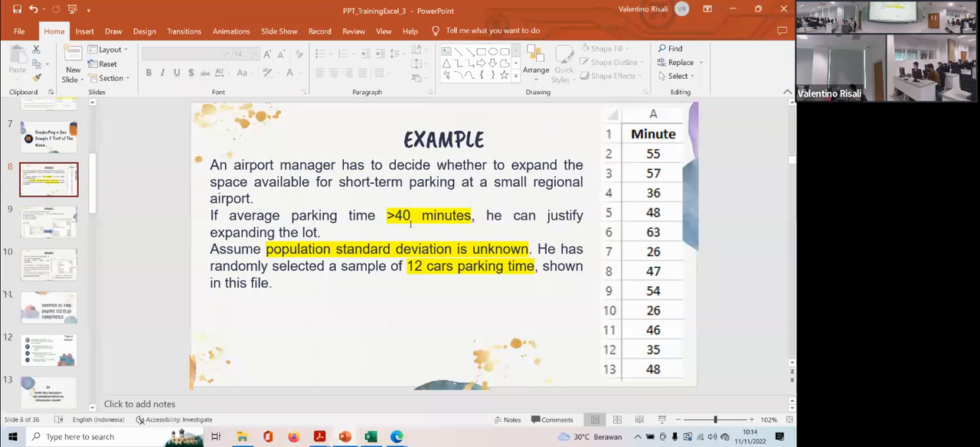
pyautogui.moveTo(387, 216); pyautogui.dragTo(471, 217)
pyautogui.click(446, 218)
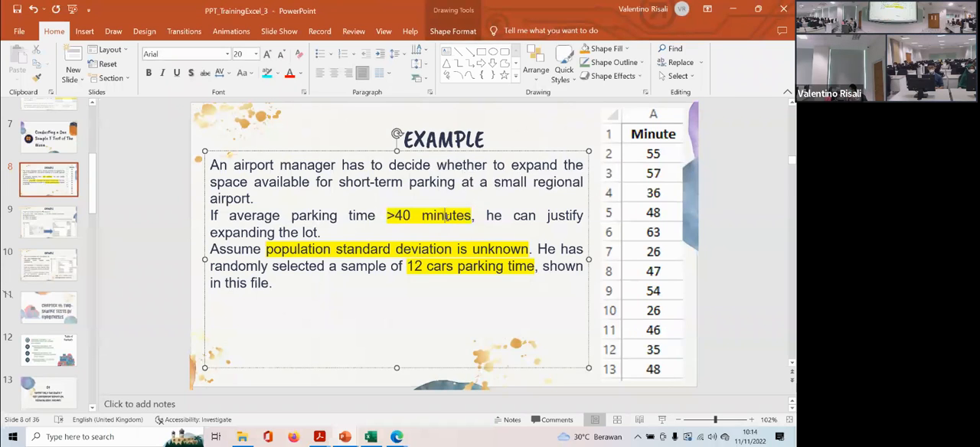
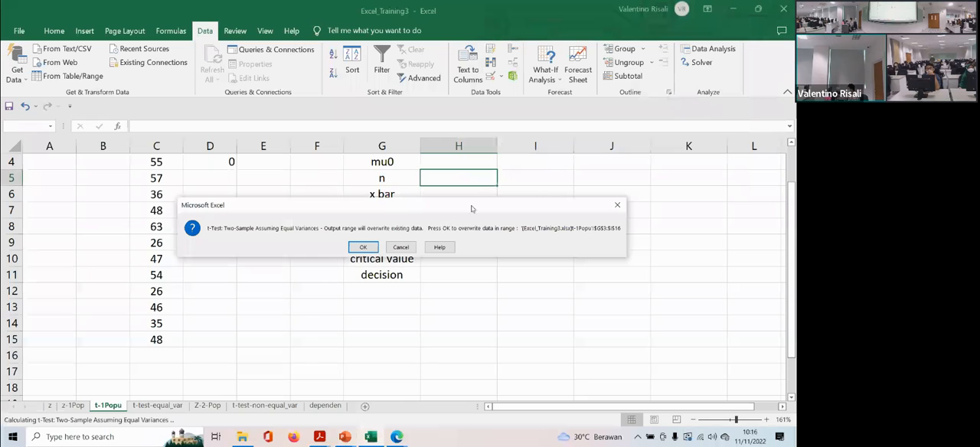
# - Dismiss the overwrite prompt and run the equal-variances t-test on C3:C15 and D3:D4 with output starting at I5
pyautogui.click(621, 207)
pyautogui.click(598, 154)
pyautogui.press('BackSpace')
pyautogui.press('BackSpace')
pyautogui.press('BackSpace')
pyautogui.press('BackSpace')
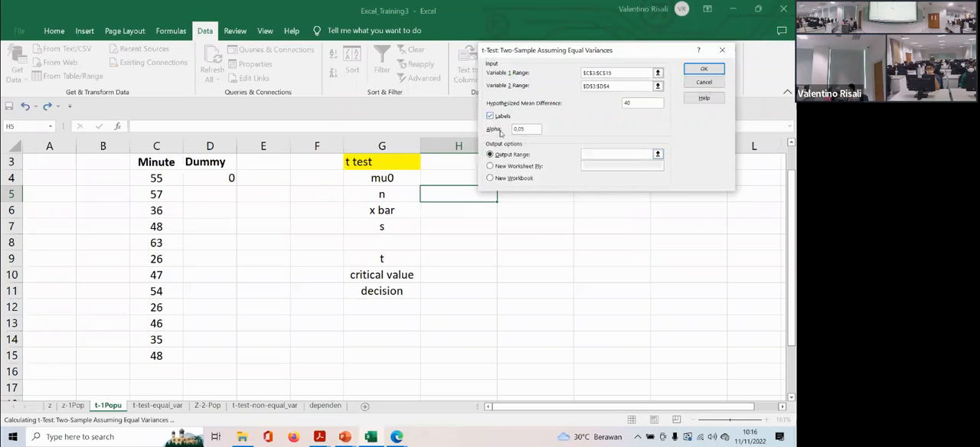
pyautogui.moveTo(591, 55); pyautogui.dragTo(566, 14)
pyautogui.click(520, 196)
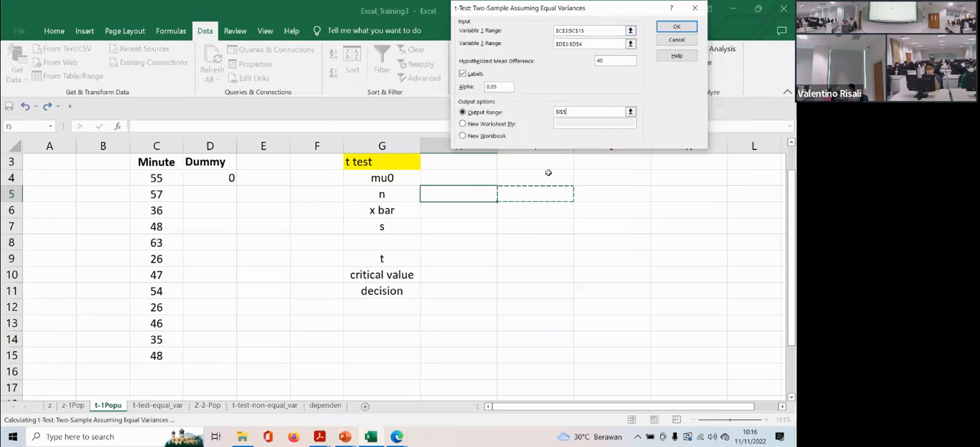
pyautogui.click(676, 28)
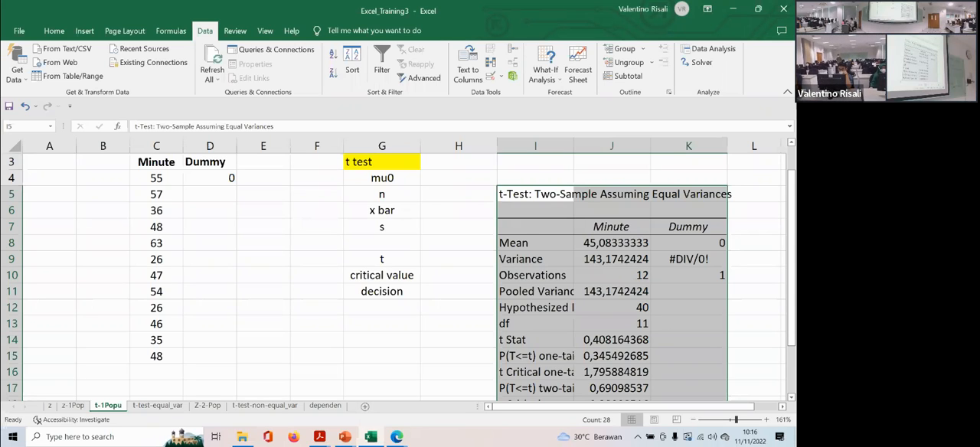
# - Delete columns I to K holding the equal-variances t-test output
pyautogui.click(535, 146)
pyautogui.moveTo(640, 140); pyautogui.dragTo(688, 146)
pyautogui.rightClick(538, 151)
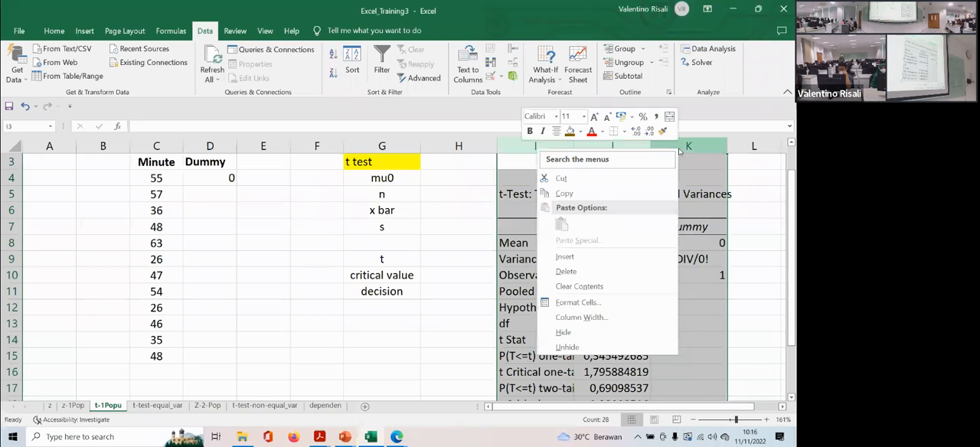
pyautogui.click(565, 272)
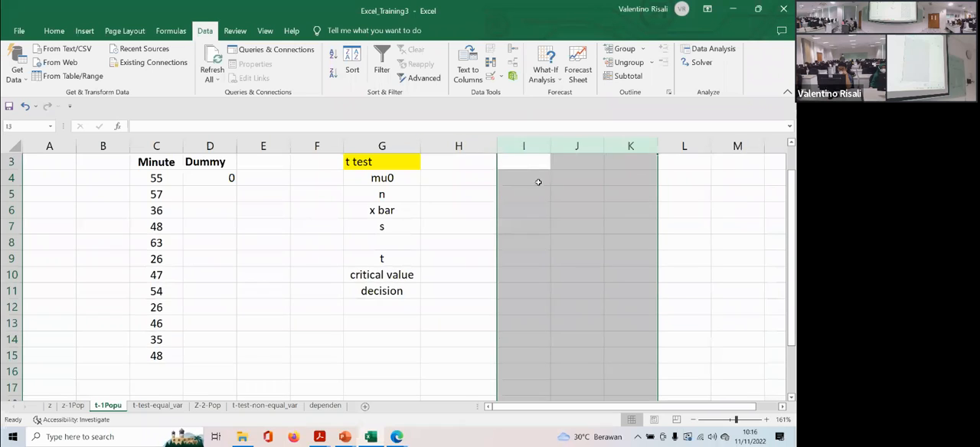
# - Run the two-sample unequal-variances t-test on C3:C15 and D3:D4 with hypothesized mean difference 40 and output at I4
pyautogui.click(537, 181)
pyautogui.click(709, 48)
pyautogui.scroll(-1, 532, 115)
pyautogui.doubleClick(532, 111)
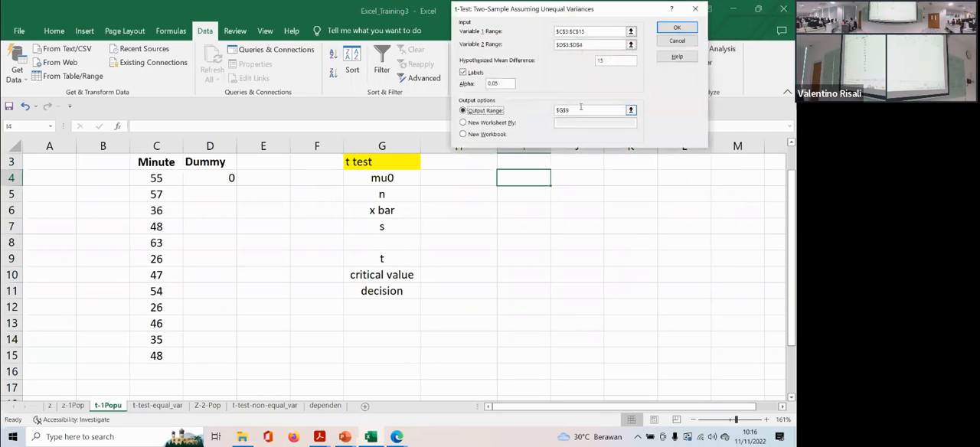
pyautogui.doubleClick(608, 64)
pyautogui.write('40')
pyautogui.click(574, 109)
pyautogui.doubleClick(573, 109)
pyautogui.press('BackSpace')
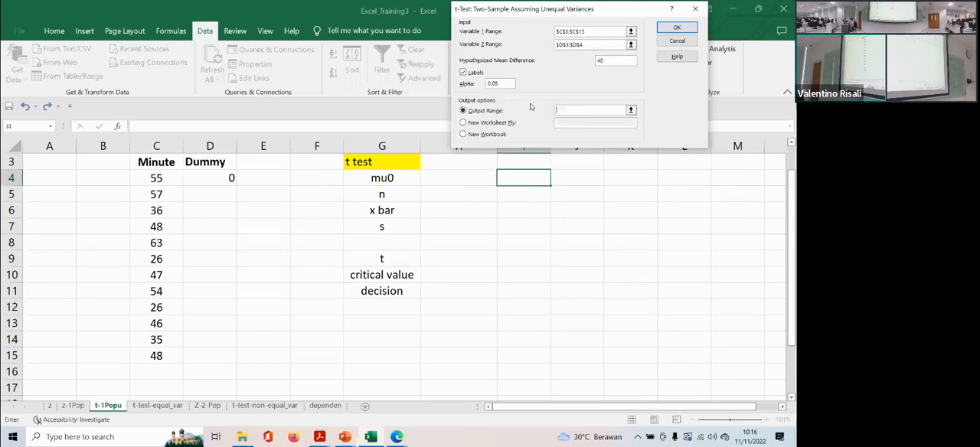
pyautogui.click(520, 175)
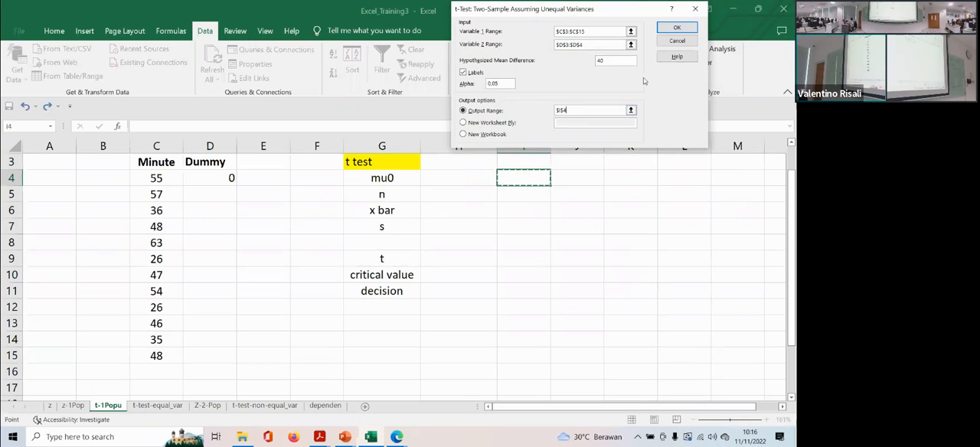
pyautogui.click(676, 28)
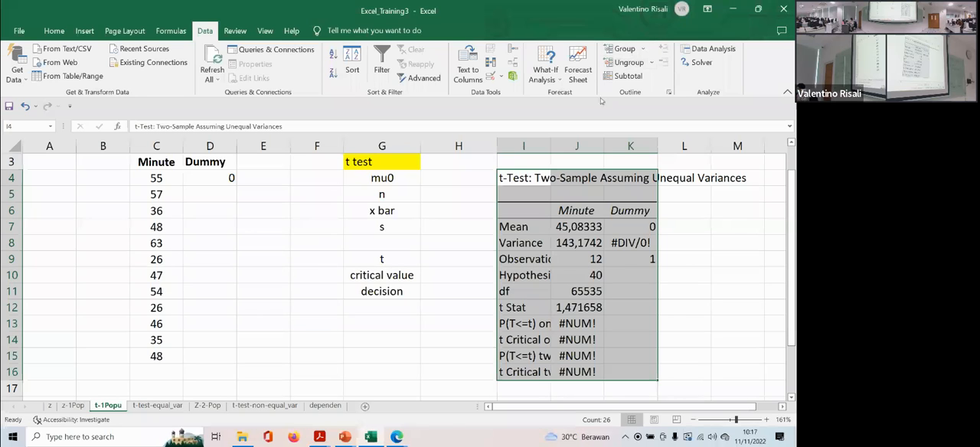
# - Delete columns I to K holding the unequal-variances t-test output
pyautogui.scroll(1, 543, 192)
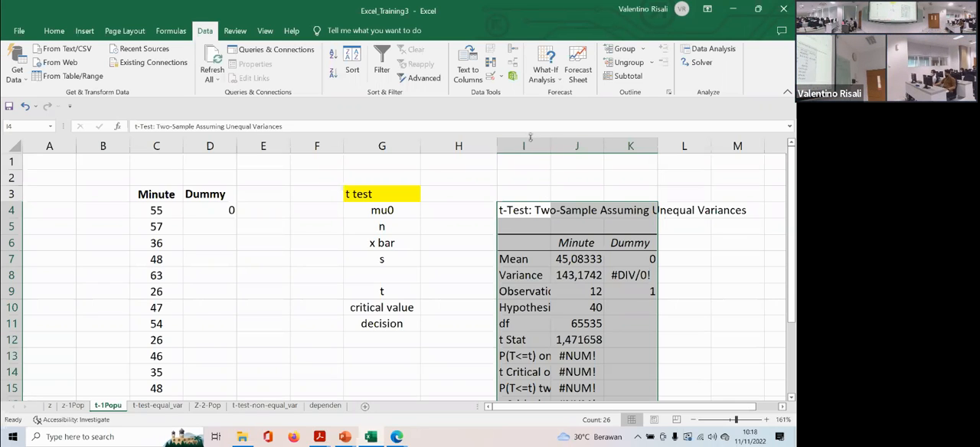
pyautogui.moveTo(530, 140); pyautogui.dragTo(628, 145)
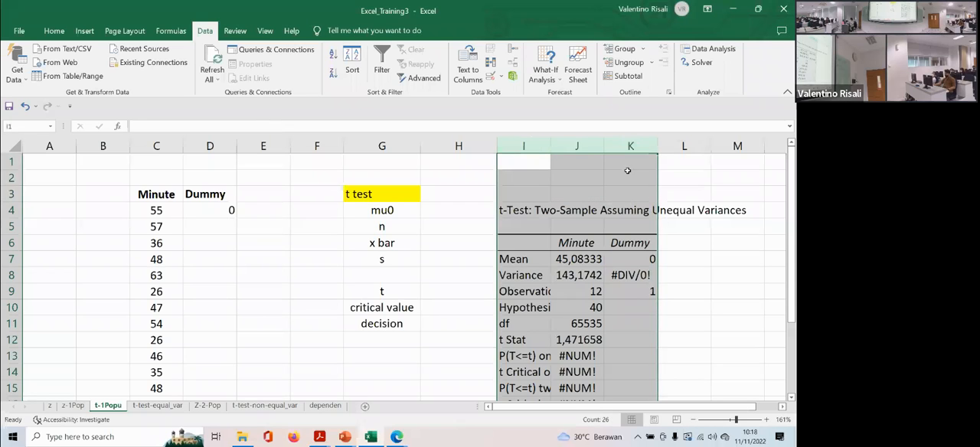
pyautogui.rightClick(626, 145)
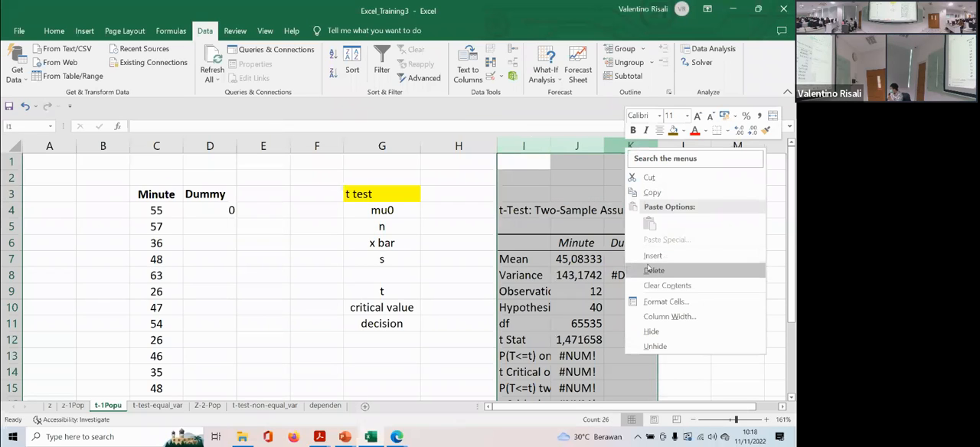
pyautogui.click(647, 262)
pyautogui.click(524, 175)
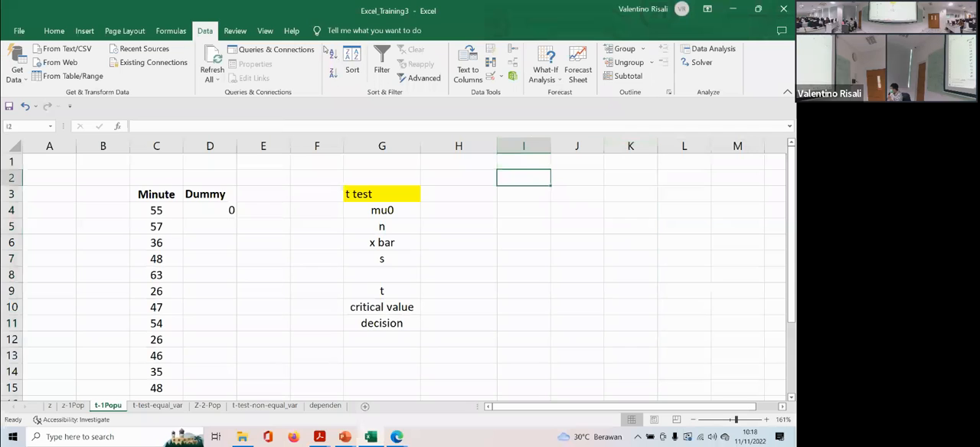
# - Try the unequal-variances t-test again with D3:D15 as the Variable 2 range
pyautogui.click(697, 47)
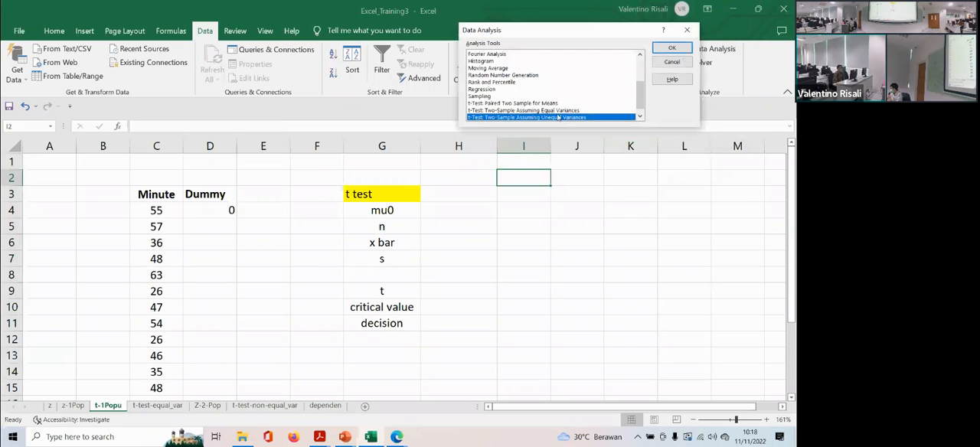
pyautogui.doubleClick(559, 116)
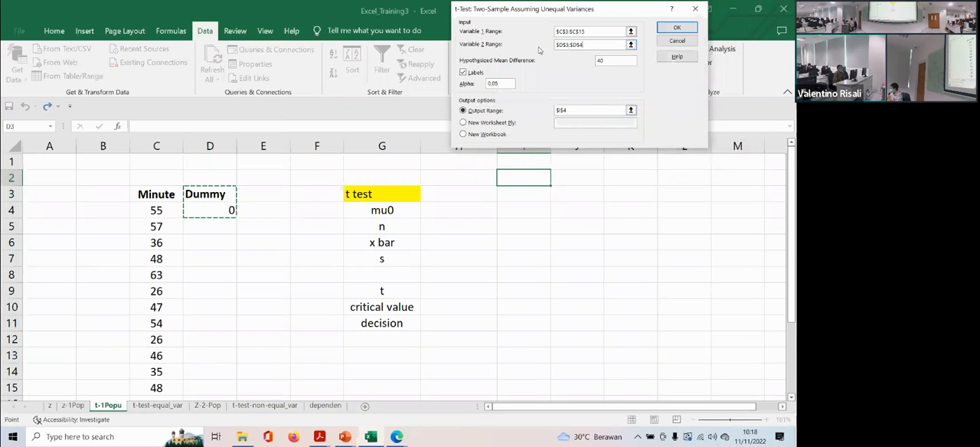
pyautogui.press('BackSpace')
pyautogui.press('BackSpace')
pyautogui.press('BackSpace')
pyautogui.press('BackSpace')
pyautogui.press('BackSpace')
pyautogui.press('BackSpace')
pyautogui.press('BackSpace')
pyautogui.press('BackSpace')
pyautogui.press('BackSpace')
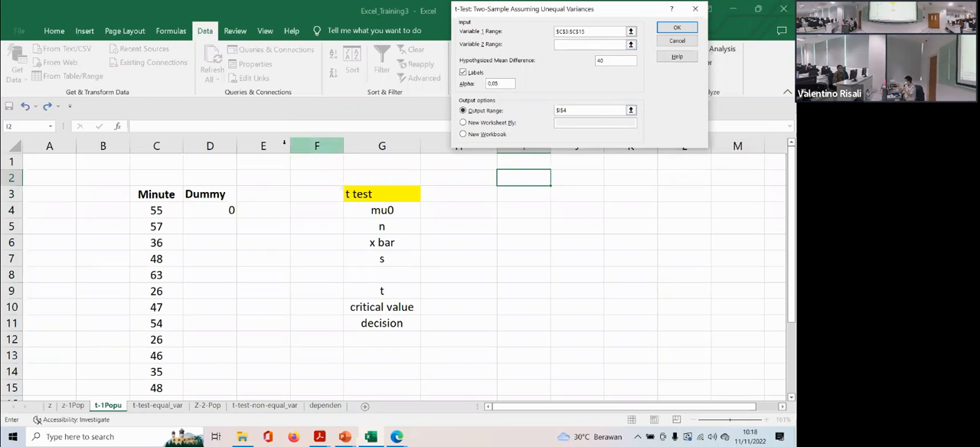
pyautogui.moveTo(205, 194); pyautogui.dragTo(195, 385)
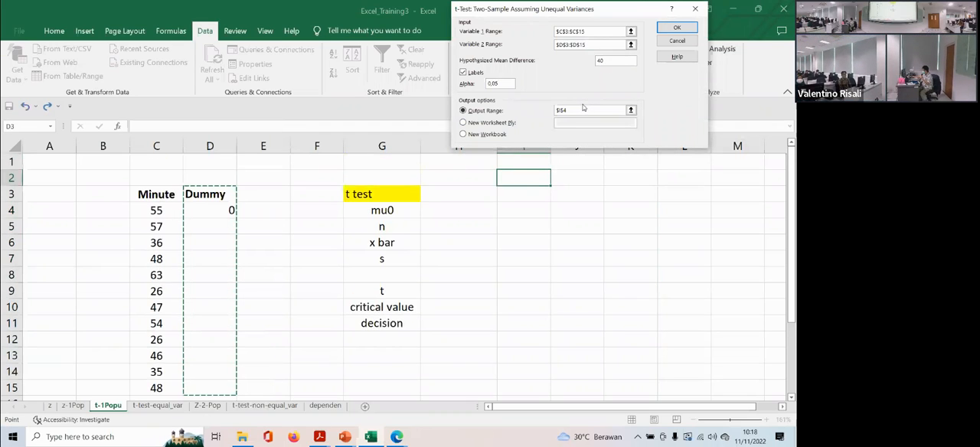
pyautogui.click(686, 27)
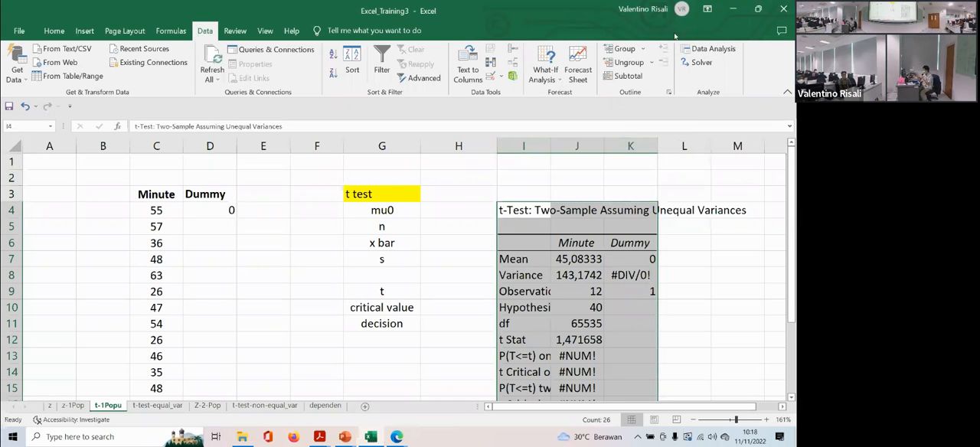
# - Undo the last change to the repeated t-test output and delete columns I to K
pyautogui.hotkey('ctrl', 'z')
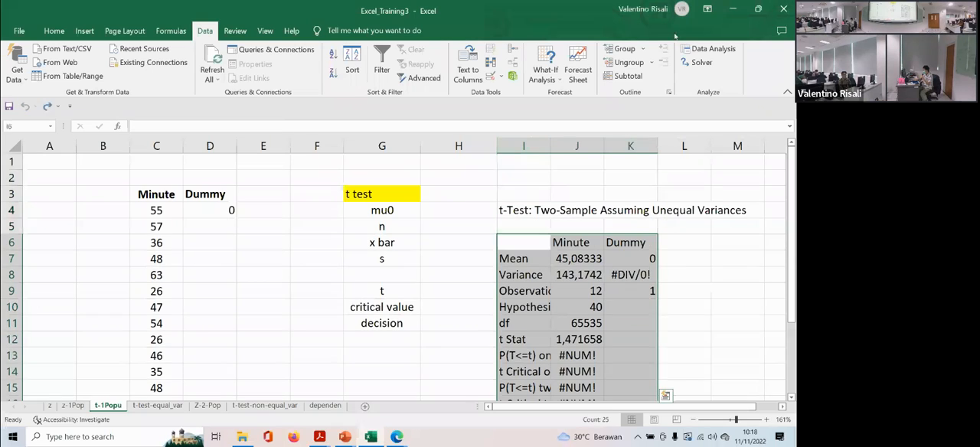
pyautogui.moveTo(523, 146); pyautogui.dragTo(621, 146)
pyautogui.rightClick(621, 145)
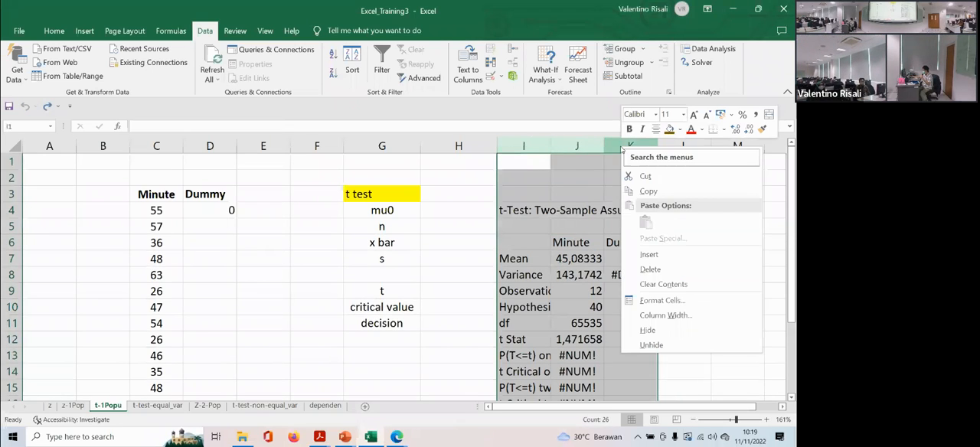
pyautogui.click(643, 270)
# - Enter 0 as a second value in the Dummy column, in cell D5
pyautogui.click(219, 227)
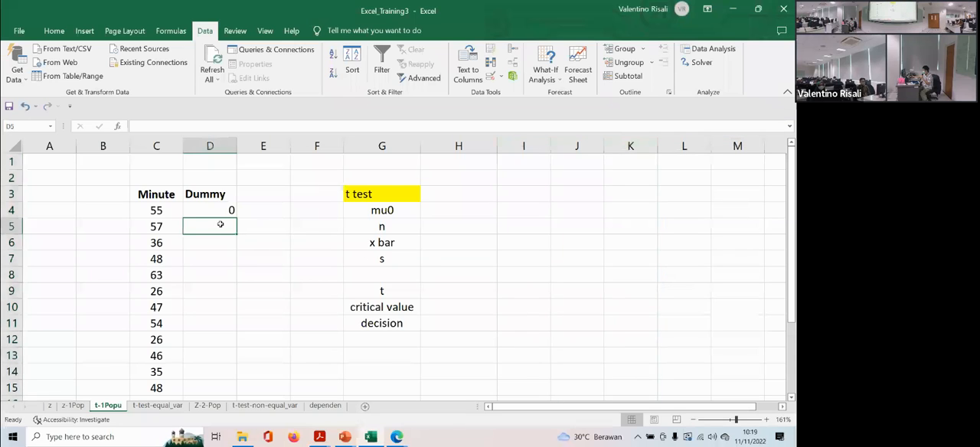
pyautogui.write('0')
pyautogui.press('Return')
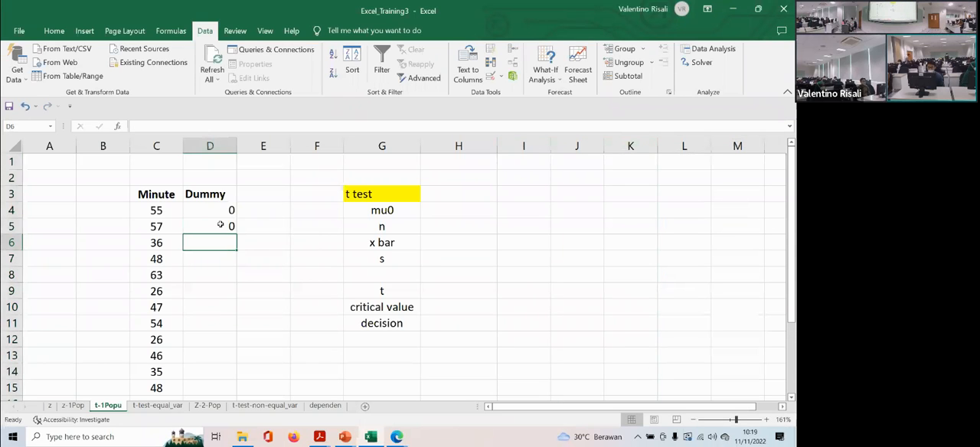
# - Run the unequal-variances t-test with Variable 2 range D3:D5, keeping the hypothesized difference of 40 and output at I4
pyautogui.click(515, 197)
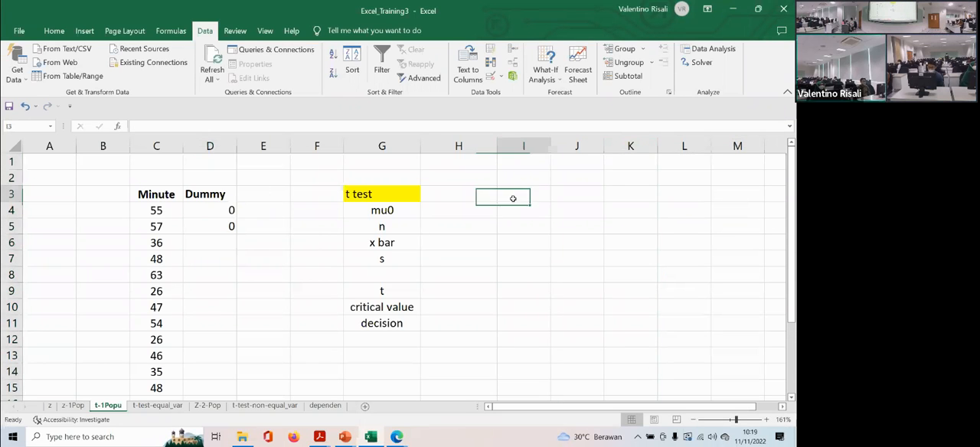
pyautogui.click(713, 49)
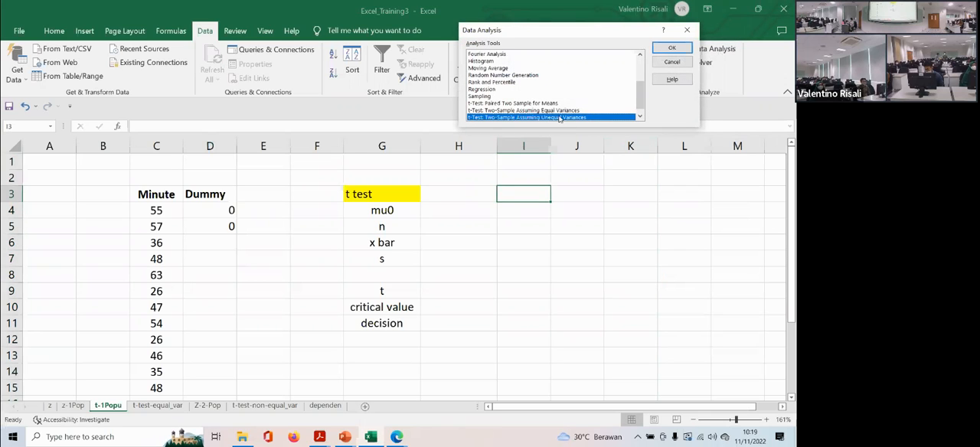
pyautogui.click(672, 47)
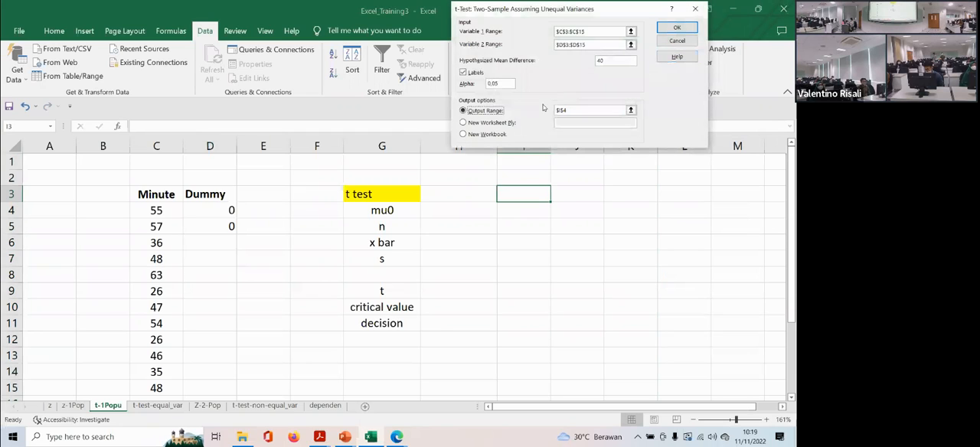
pyautogui.moveTo(589, 44); pyautogui.dragTo(549, 47)
pyautogui.press('BackSpace')
pyautogui.moveTo(204, 196); pyautogui.dragTo(202, 222)
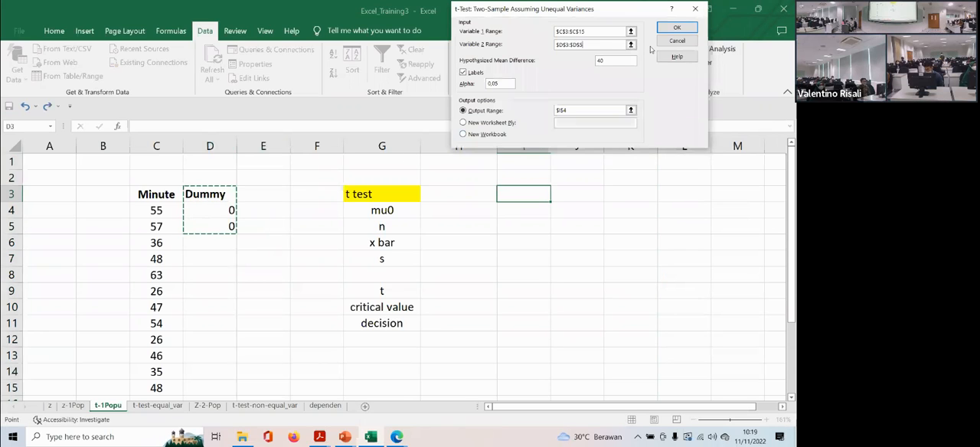
pyautogui.click(677, 27)
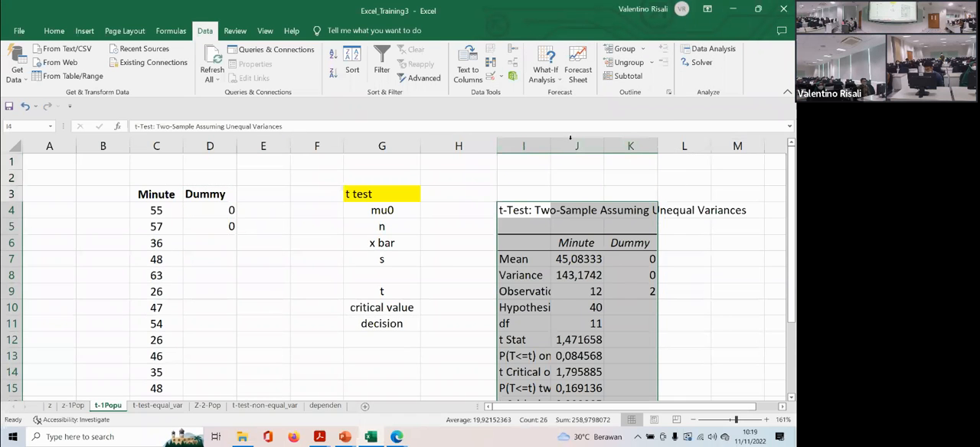
# - Widen columns I and K of the unequal-variances t-test output
pyautogui.moveTo(547, 151); pyautogui.dragTo(572, 147)
pyautogui.moveTo(574, 147); pyautogui.dragTo(575, 147)
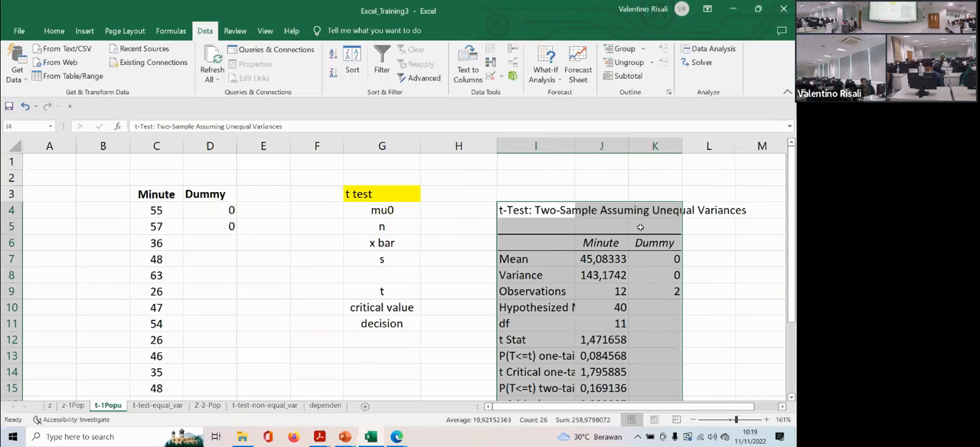
pyautogui.moveTo(683, 150); pyautogui.dragTo(719, 150)
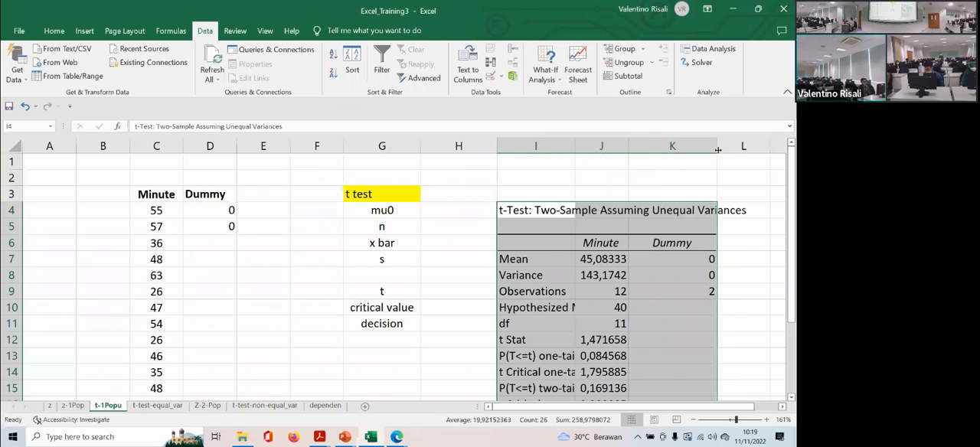
# - Copy the t test values in I3:I11 of the z sheet and paste them at H4 on the t-1Popu sheet
pyautogui.click(452, 207)
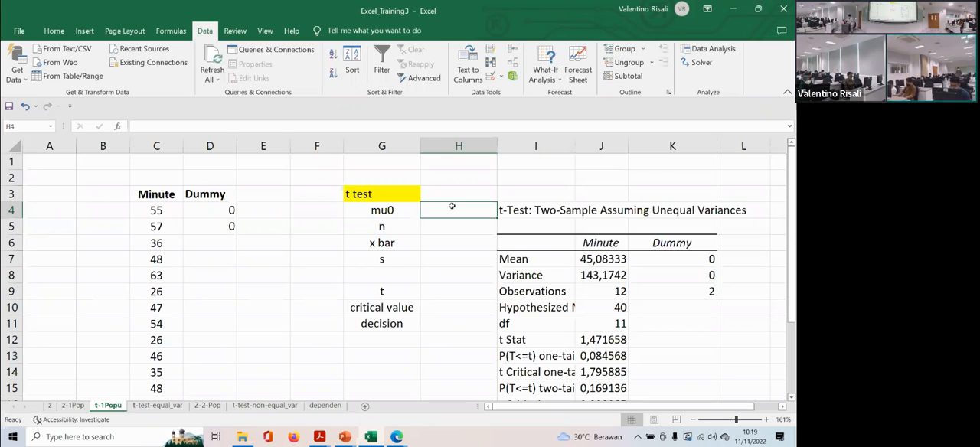
pyautogui.click(50, 407)
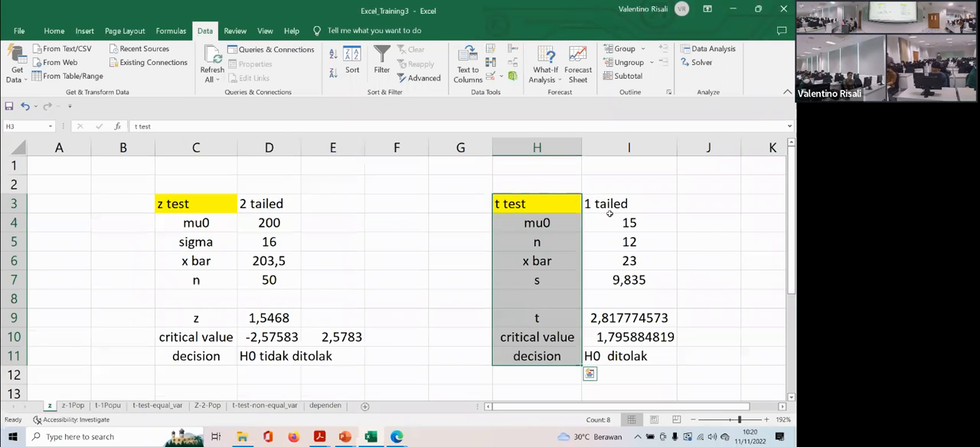
pyautogui.moveTo(609, 203); pyautogui.dragTo(599, 352)
pyautogui.hotkey('ctrl', 'c')
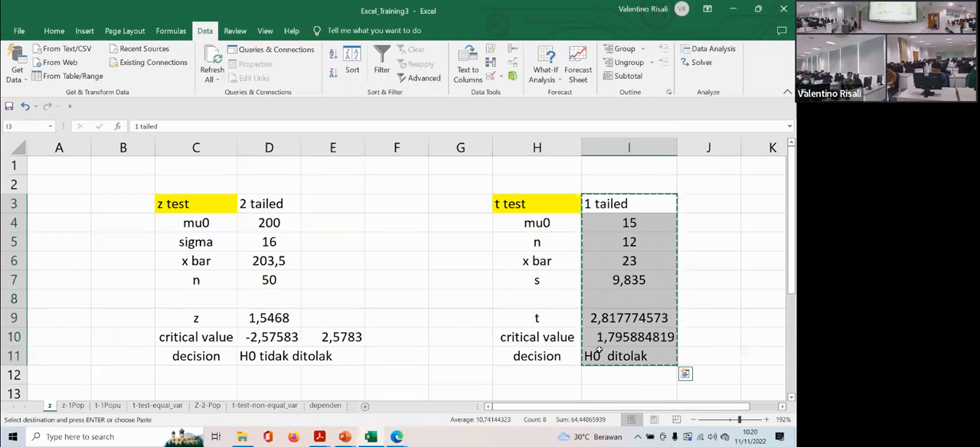
pyautogui.click(134, 407)
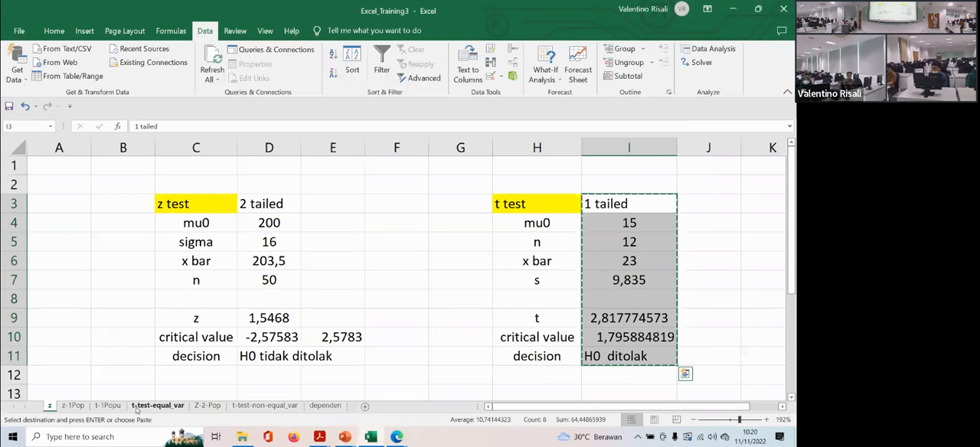
pyautogui.click(107, 406)
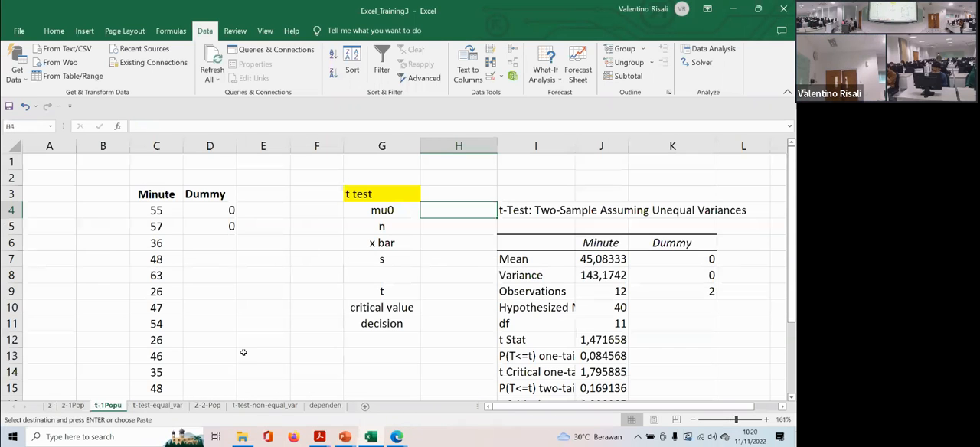
pyautogui.hotkey('ctrl', 'v')
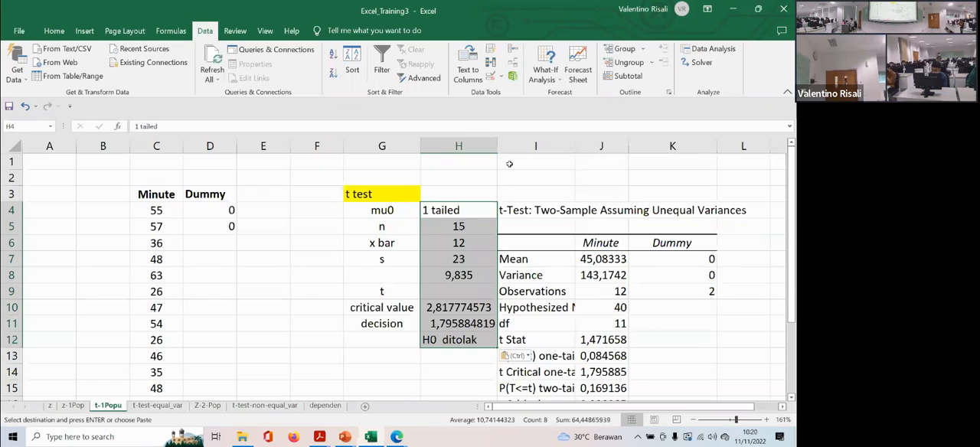
# - Widen column H slightly so the pasted t test values fit
pyautogui.moveTo(497, 145); pyautogui.dragTo(507, 146)
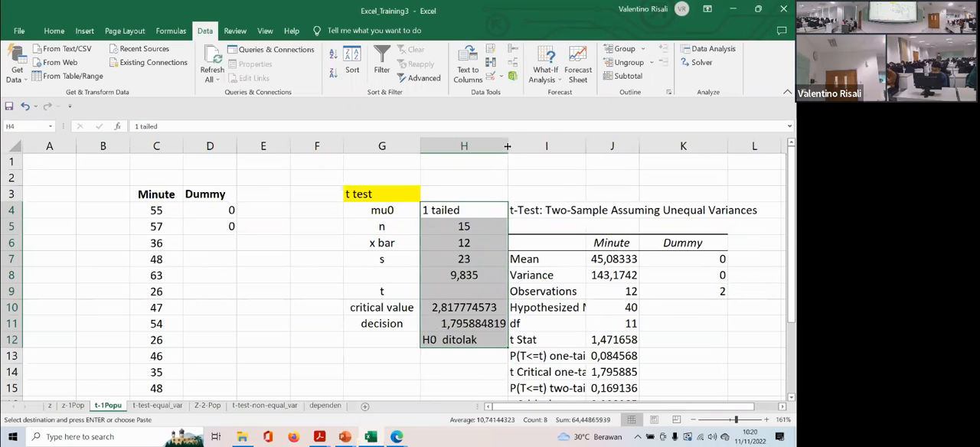
pyautogui.click(464, 228)
pyautogui.click(464, 228)
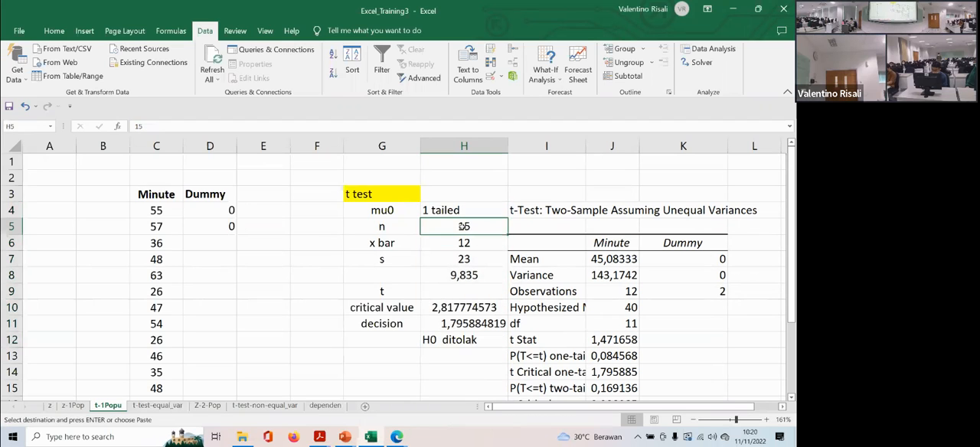
# - Compute the mean of the Minute data in cell C16 with =AVERAGE(C4:C15)
pyautogui.scroll(-4, 355, 302)
pyautogui.scroll(4, 357, 297)
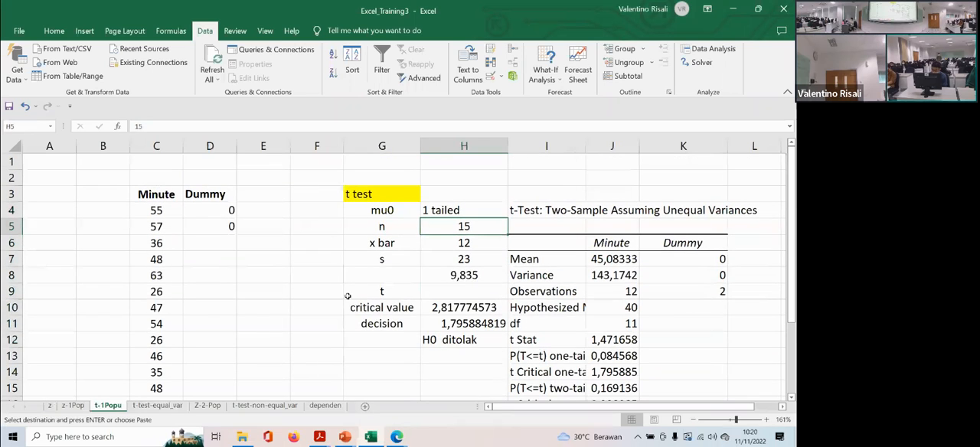
pyautogui.scroll(-2, 253, 308)
pyautogui.click(158, 306)
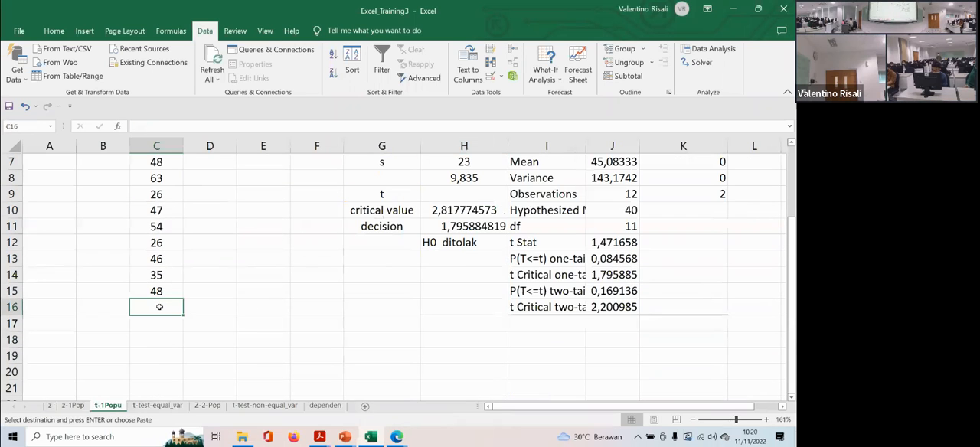
pyautogui.write('=average')
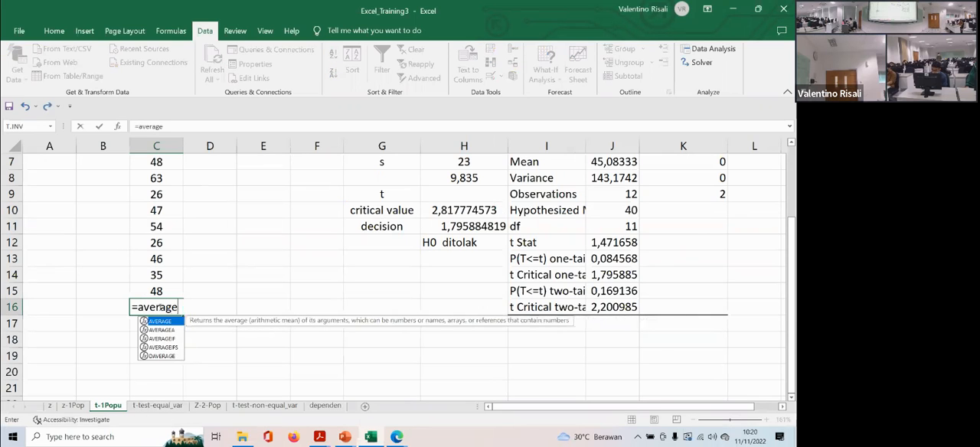
pyautogui.write('(')
pyautogui.scroll(2, 181, 307)
pyautogui.moveTo(157, 210); pyautogui.dragTo(158, 352)
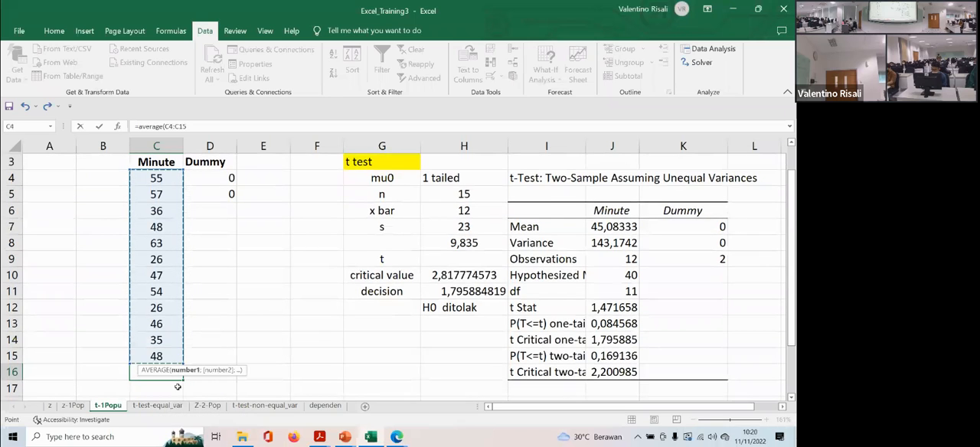
pyautogui.scroll(-1, 195, 346)
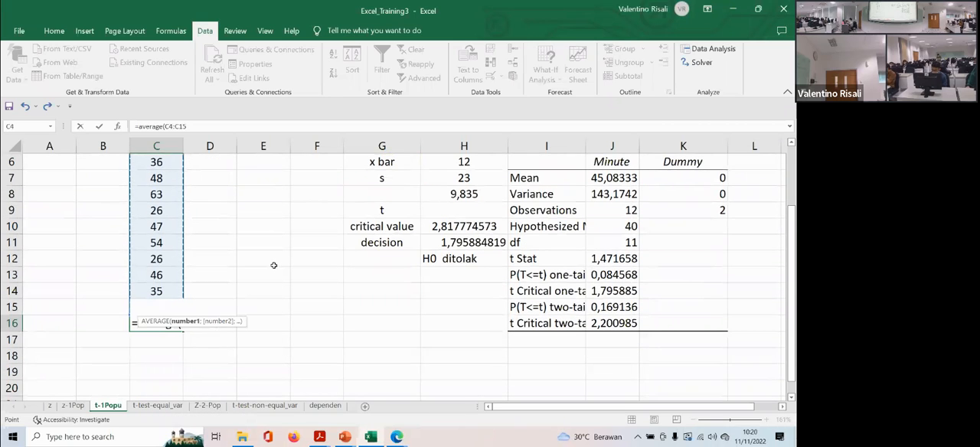
pyautogui.press('Return')
pyautogui.click(160, 324)
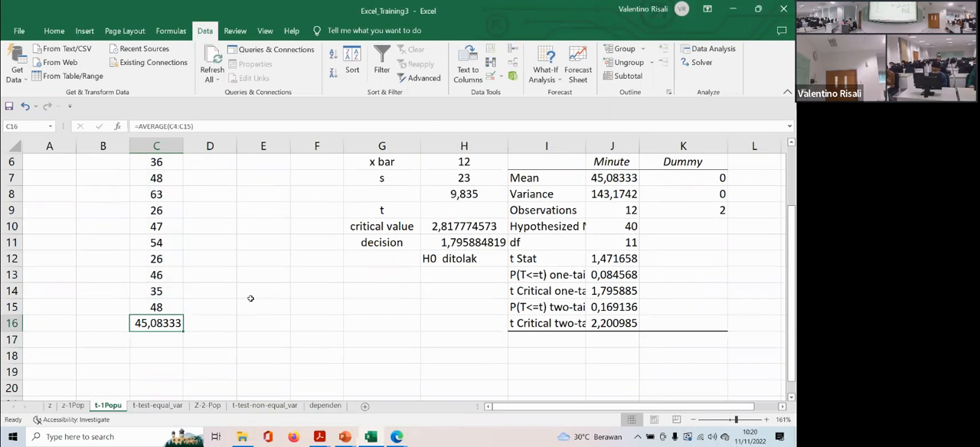
# - Set the x bar value in cell H6 of the t test table to 45,08333
pyautogui.scroll(1, 438, 223)
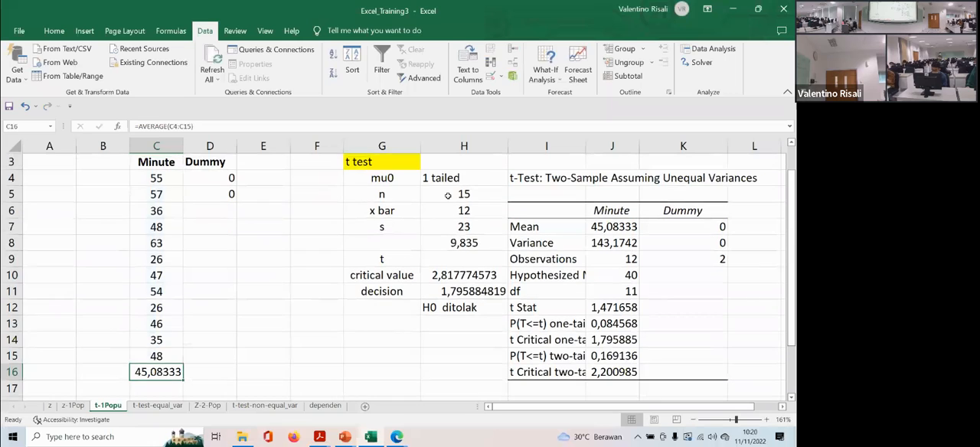
pyautogui.click(445, 211)
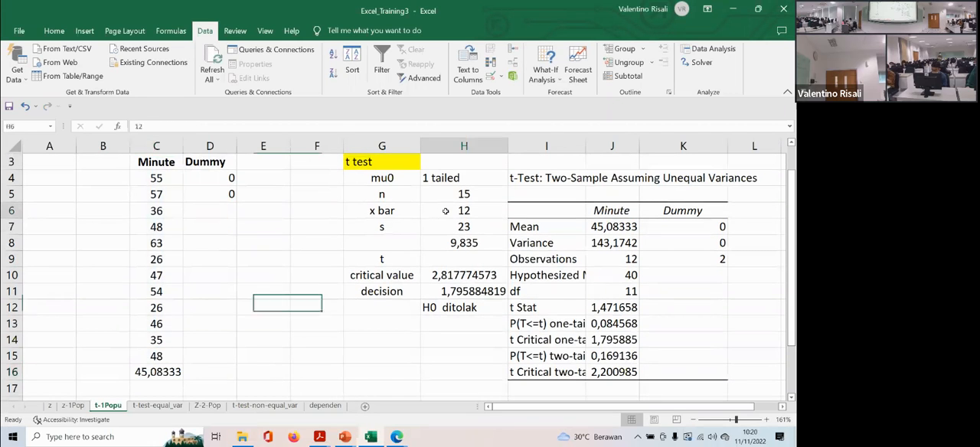
pyautogui.write('450')
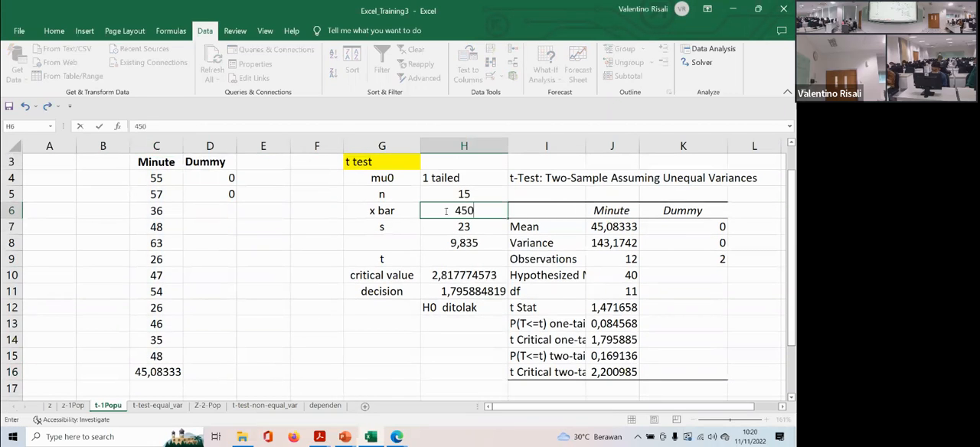
pyautogui.press('BackSpace')
pyautogui.write(',08333')
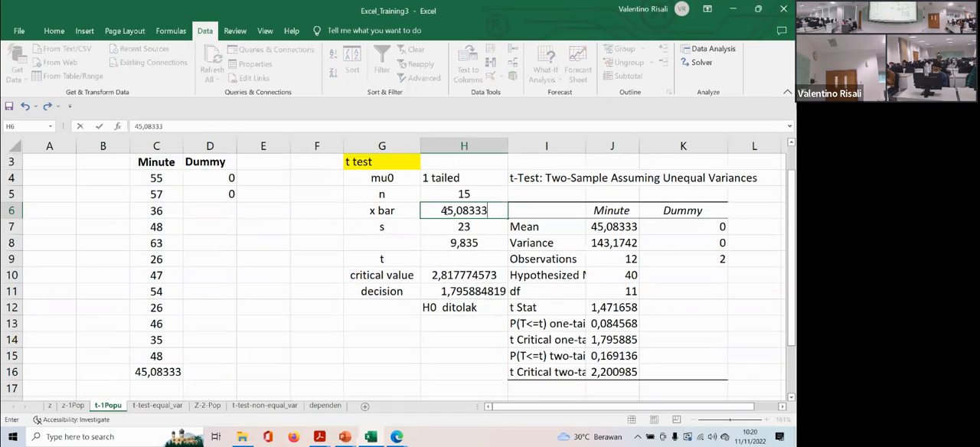
pyautogui.press('Return')
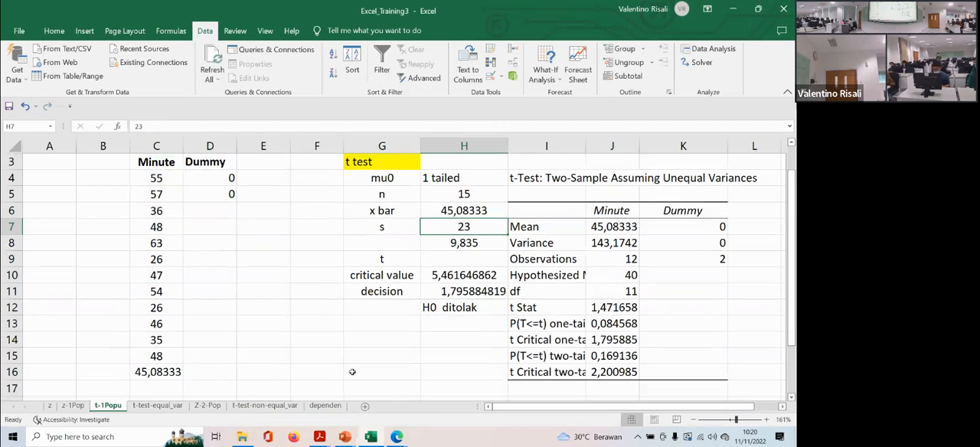
# - Compute the sample standard deviation of the Minute data in cell C17 with =STDEV.S(C4:C15)
pyautogui.click(161, 388)
pyautogui.write('=s')
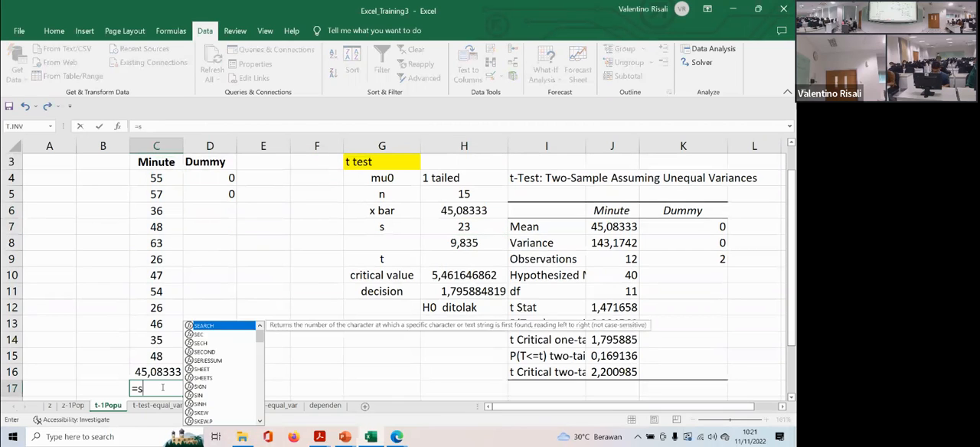
pyautogui.write('td.')
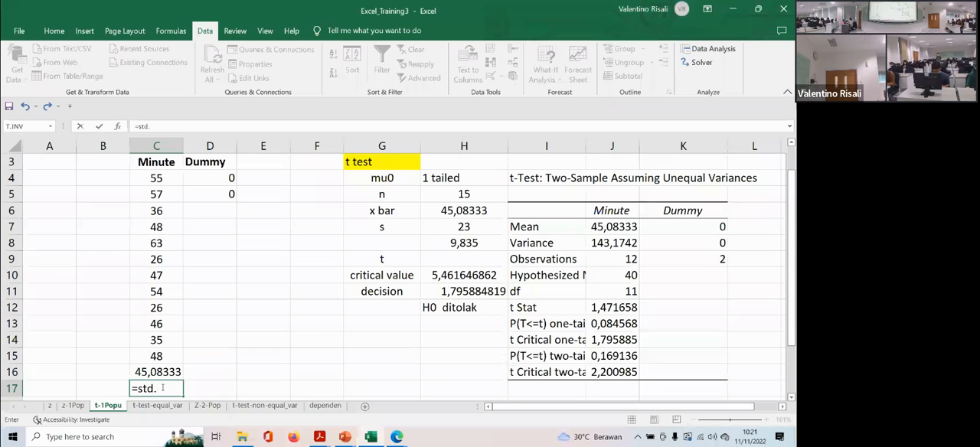
pyautogui.press('BackSpace')
pyautogui.write('d')
pyautogui.press('BackSpace')
pyautogui.write('ev/s(')
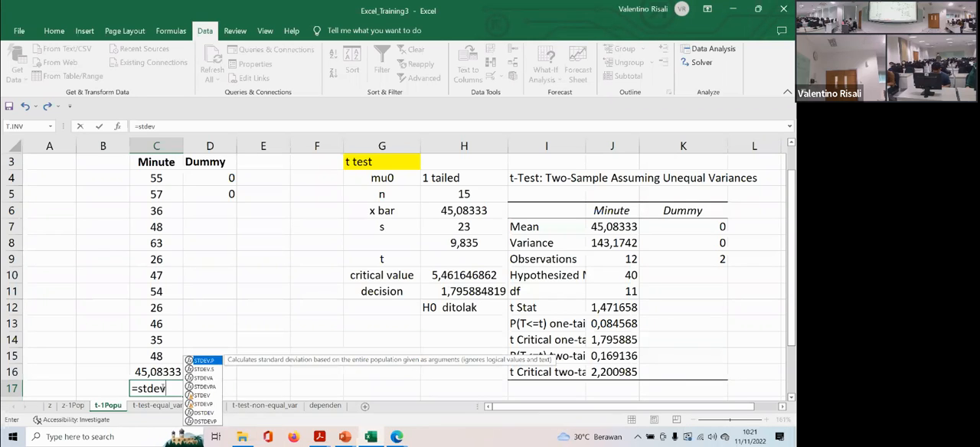
pyautogui.press('BackSpace')
pyautogui.press('BackSpace')
pyautogui.press('BackSpace')
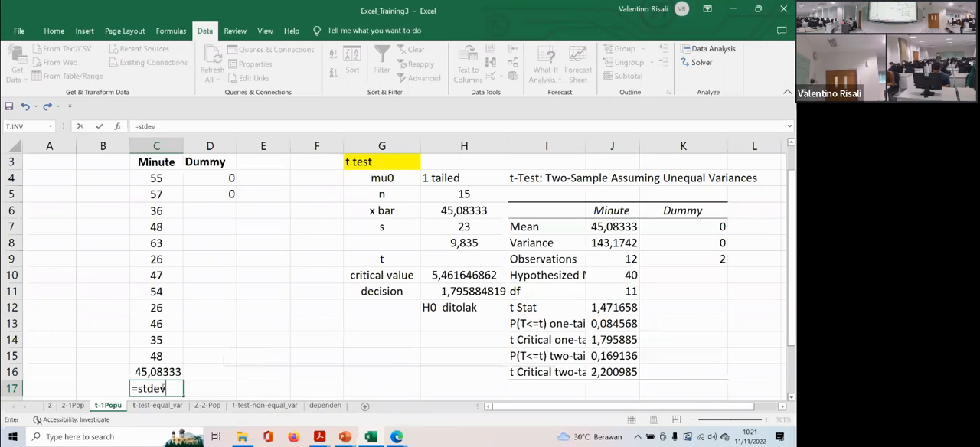
pyautogui.write('.')
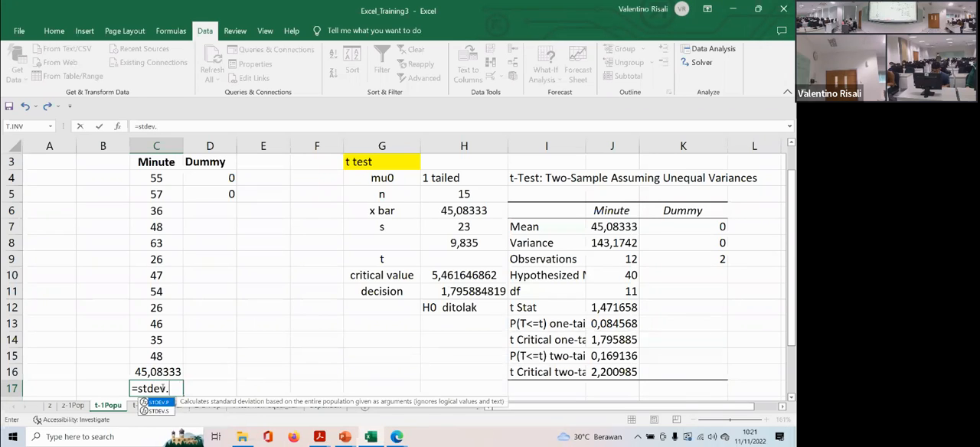
pyautogui.write('s')
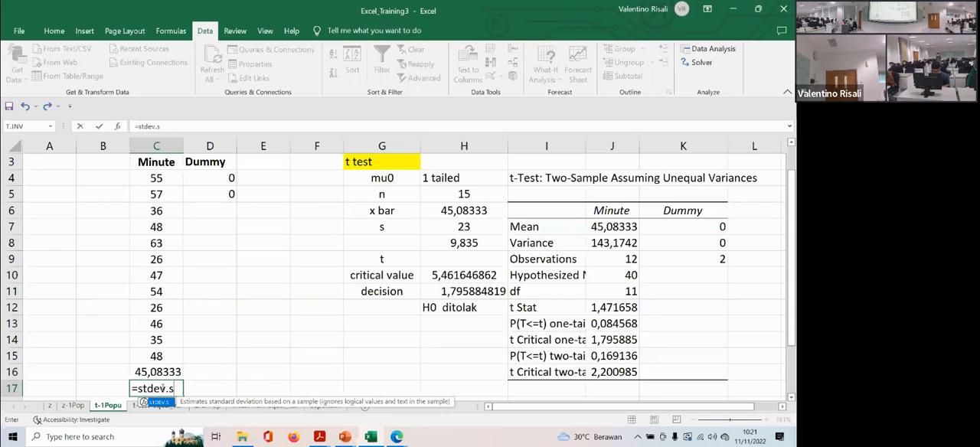
pyautogui.write('(')
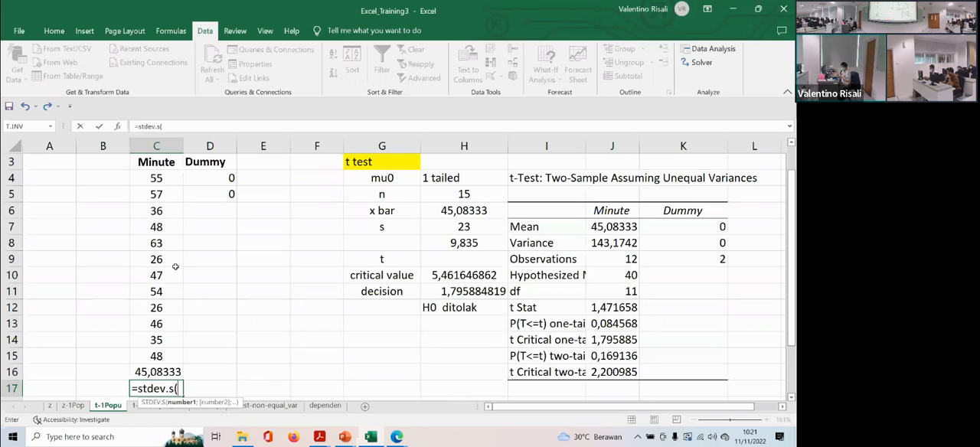
pyautogui.moveTo(155, 180); pyautogui.dragTo(158, 344)
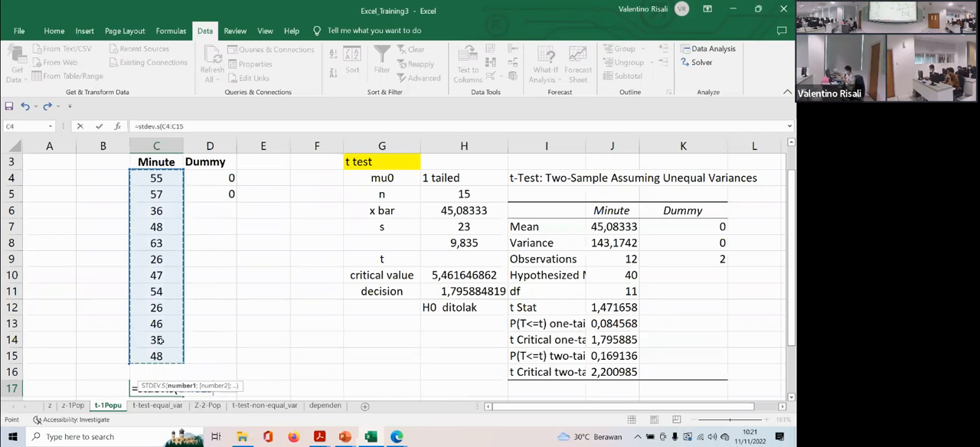
pyautogui.write(')')
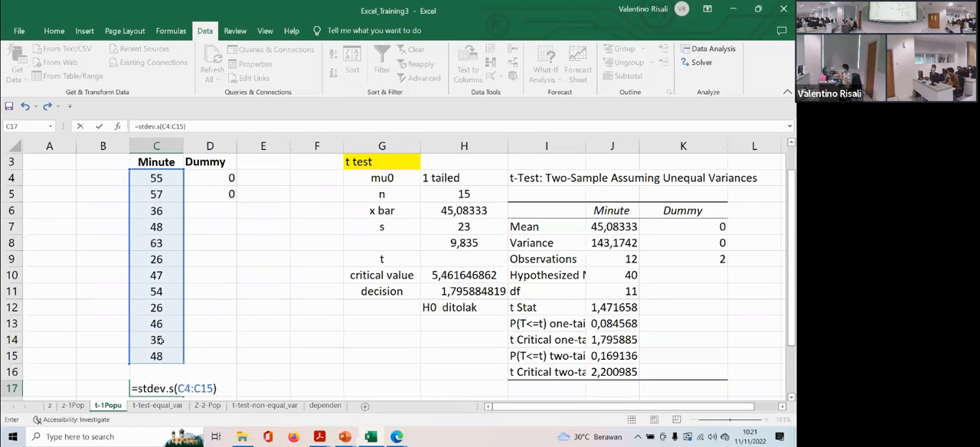
pyautogui.press('Return')
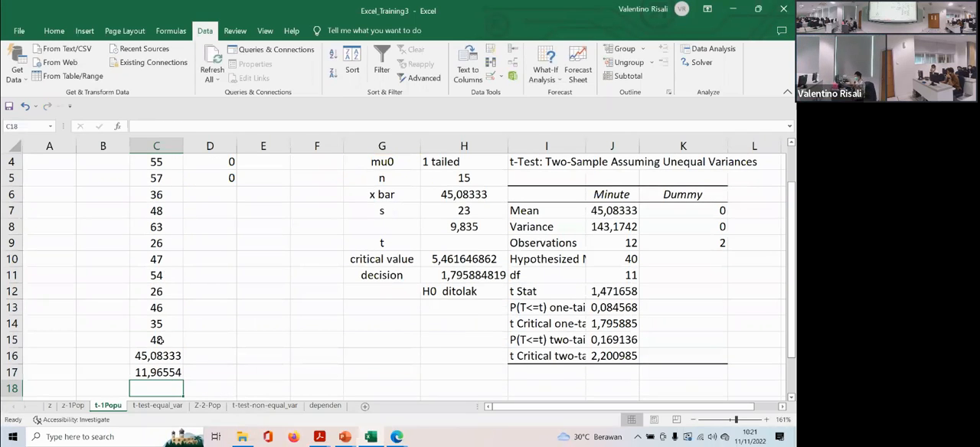
# - Try to copy the standard deviation from C17 into cell H7 of the t test table
pyautogui.press('Up')
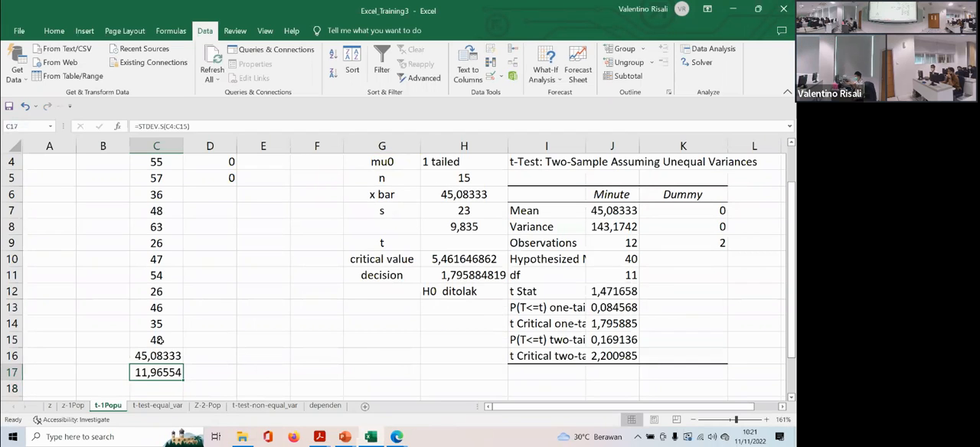
pyautogui.hotkey('ctrl', 'c')
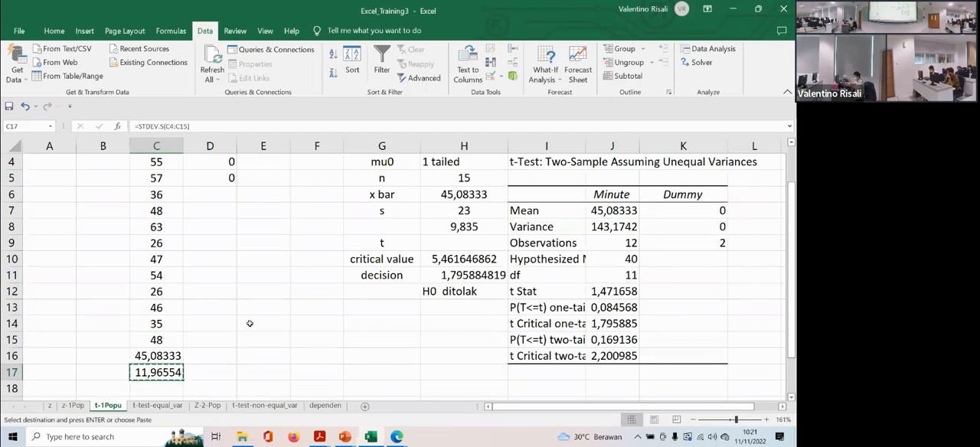
pyautogui.scroll(1, 360, 279)
pyautogui.click(462, 259)
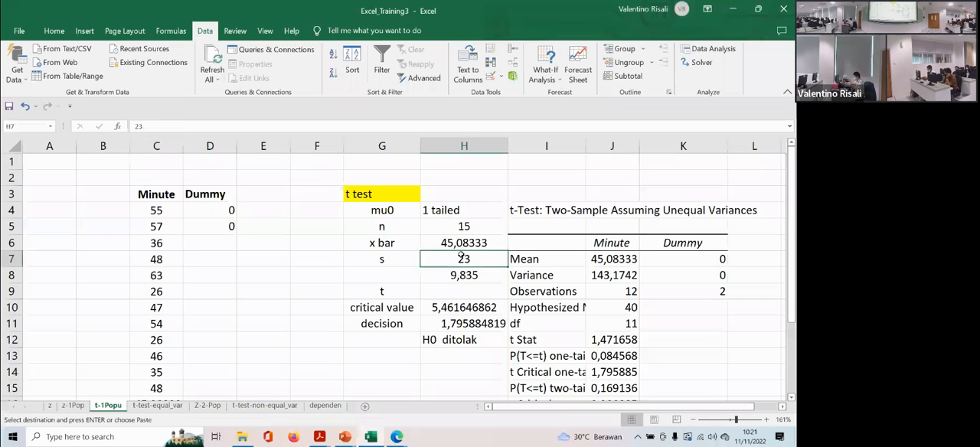
pyautogui.hotkey('ctrl', 'v')
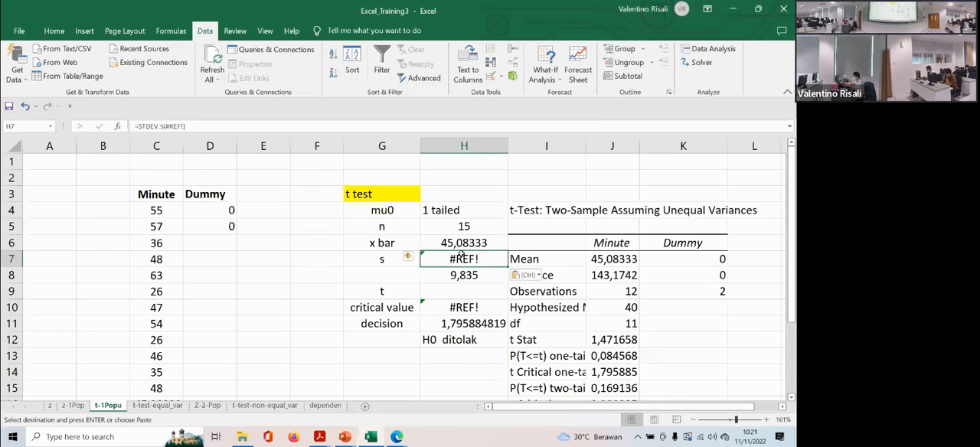
# - Clear the pasted standard deviation formula from cell H7
pyautogui.scroll(-2, 446, 264)
pyautogui.scroll(1, 448, 223)
pyautogui.doubleClick(452, 211)
pyautogui.scroll(1, 452, 230)
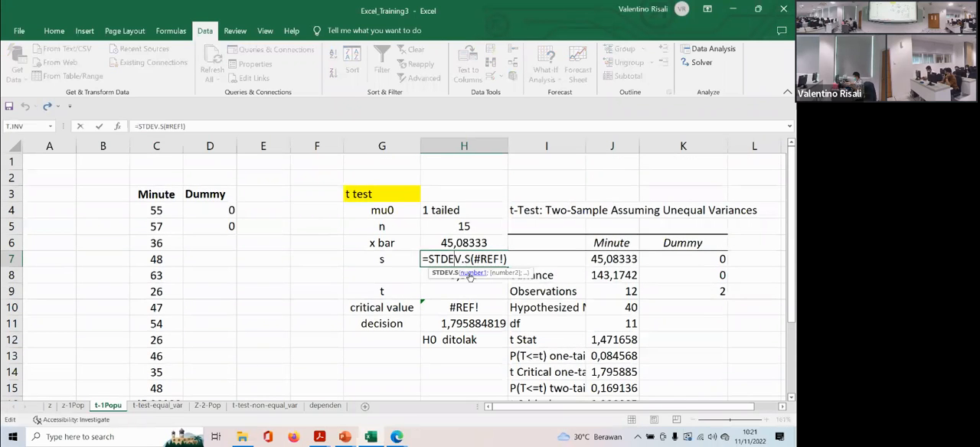
pyautogui.click(505, 258)
pyautogui.press('BackSpace')
pyautogui.press('BackSpace')
pyautogui.press('BackSpace')
pyautogui.press('BackSpace')
pyautogui.press('BackSpace')
pyautogui.press('BackSpace')
pyautogui.press('BackSpace')
pyautogui.press('BackSpace')
pyautogui.press('BackSpace')
pyautogui.press('BackSpace')
pyautogui.press('BackSpace')
pyautogui.press('BackSpace')
pyautogui.press('BackSpace')
pyautogui.press('BackSpace')
pyautogui.press('BackSpace')
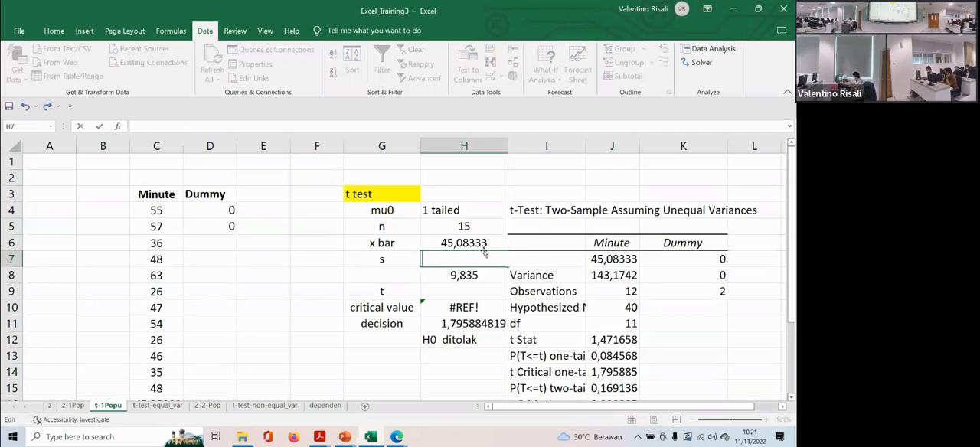
pyautogui.click(451, 242)
# - Enter =STDEV.S(C4:C15) as the s value in cell H7 of the t test table
pyautogui.click(453, 258)
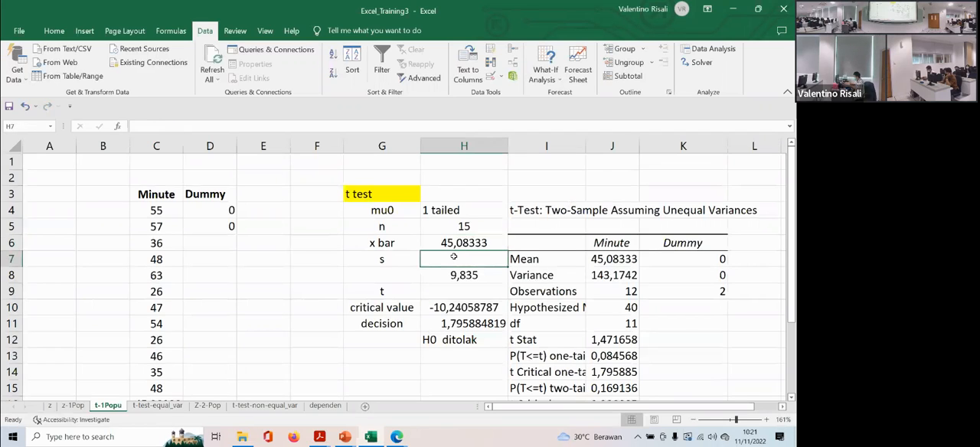
pyautogui.write('=st')
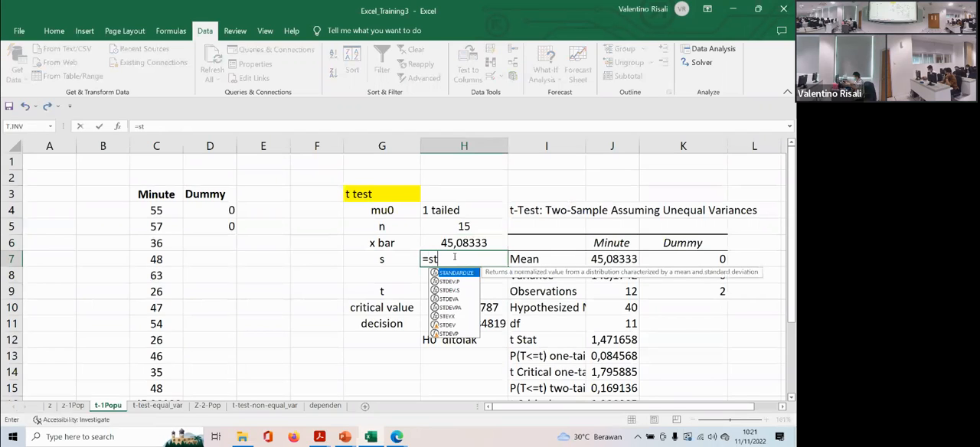
pyautogui.write('d')
pyautogui.doubleClick(449, 281)
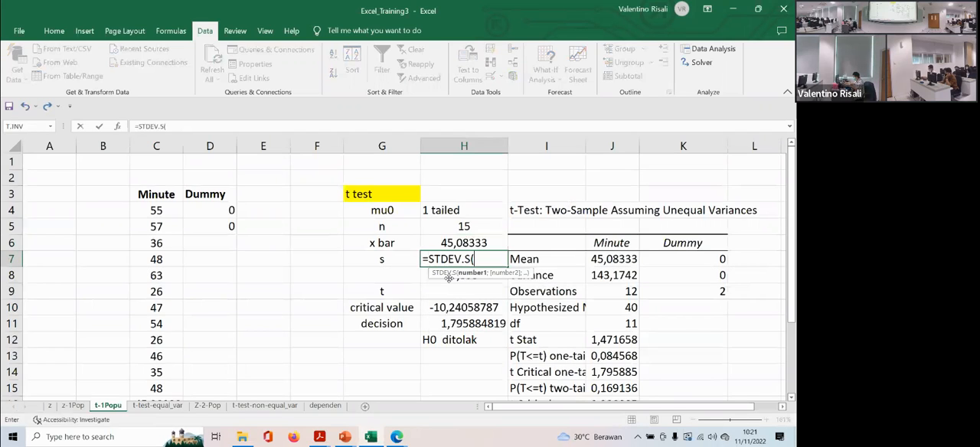
pyautogui.moveTo(165, 208); pyautogui.dragTo(162, 349)
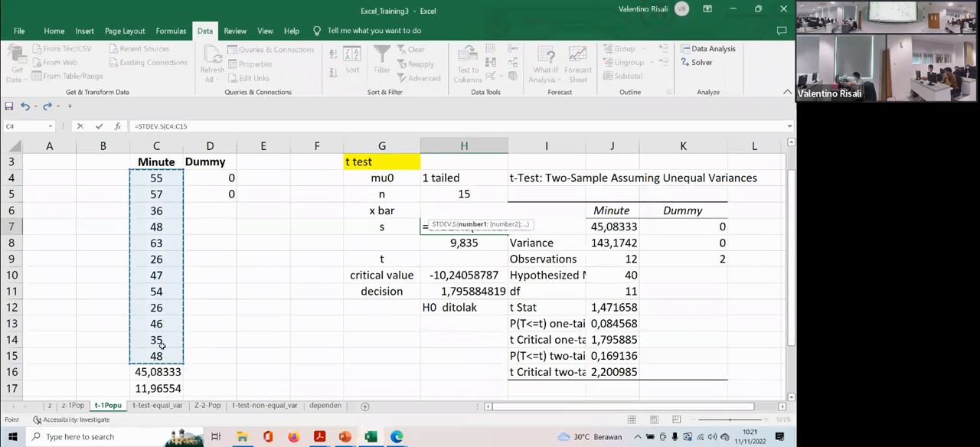
pyautogui.scroll(1, 486, 224)
pyautogui.write(')')
pyautogui.press('Return')
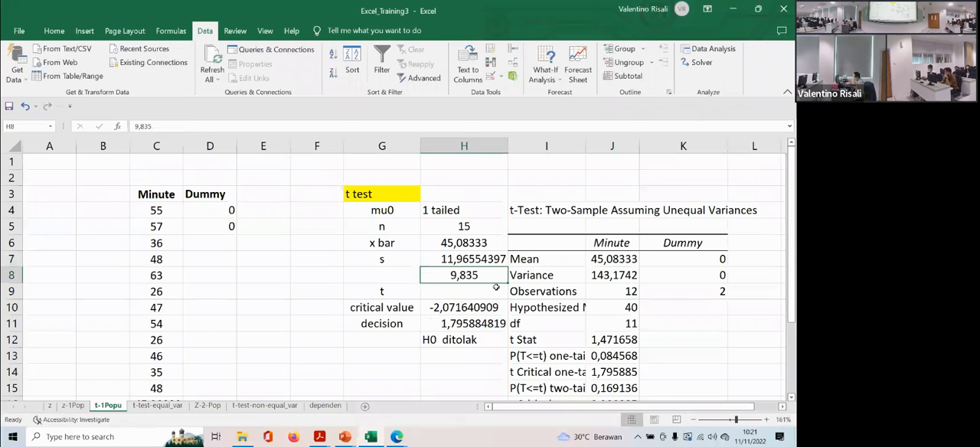
pyautogui.press('Up')
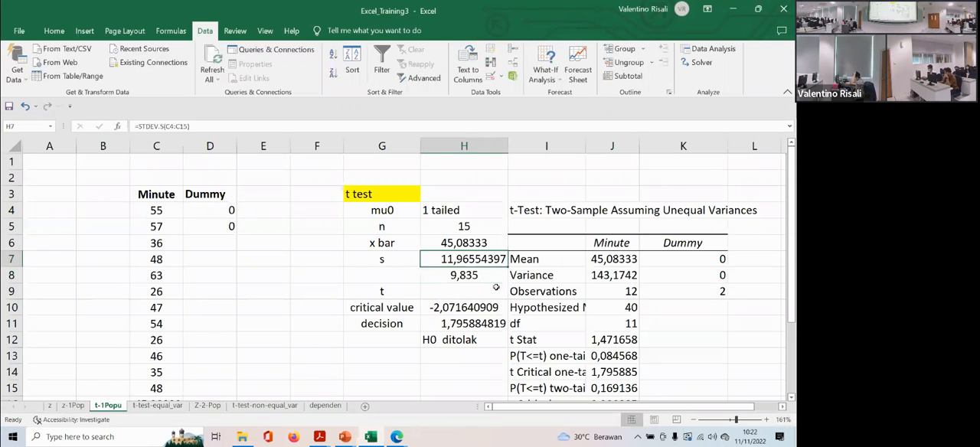
pyautogui.press('Down')
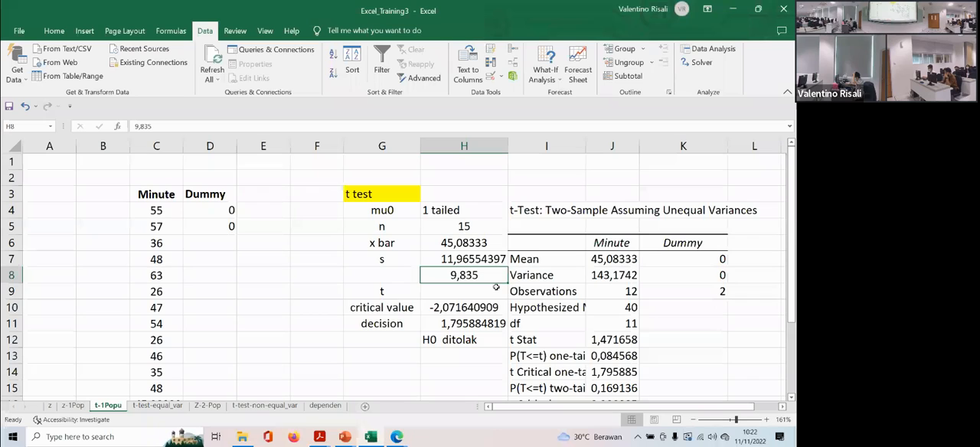
pyautogui.press('Delete')
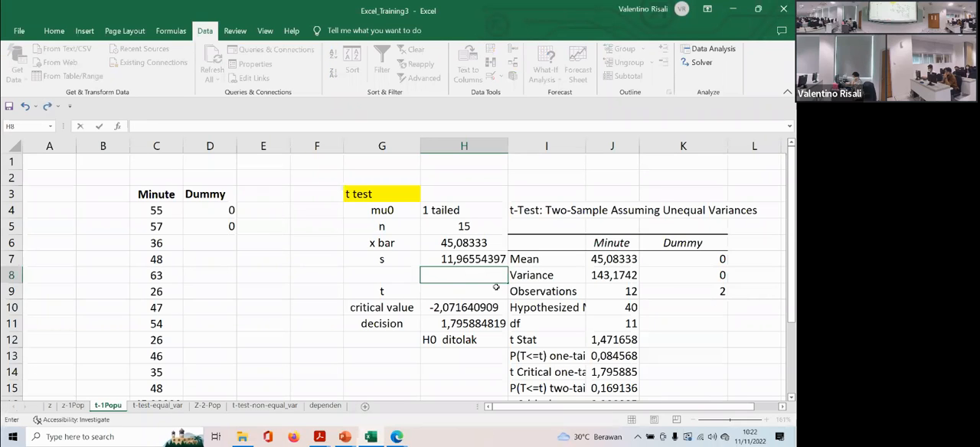
pyautogui.press('Down')
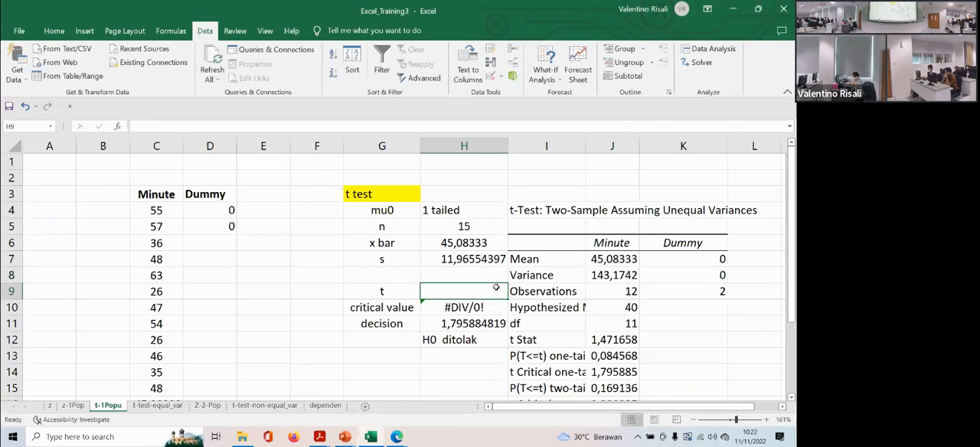
pyautogui.hotkey('ctrl', 'z')
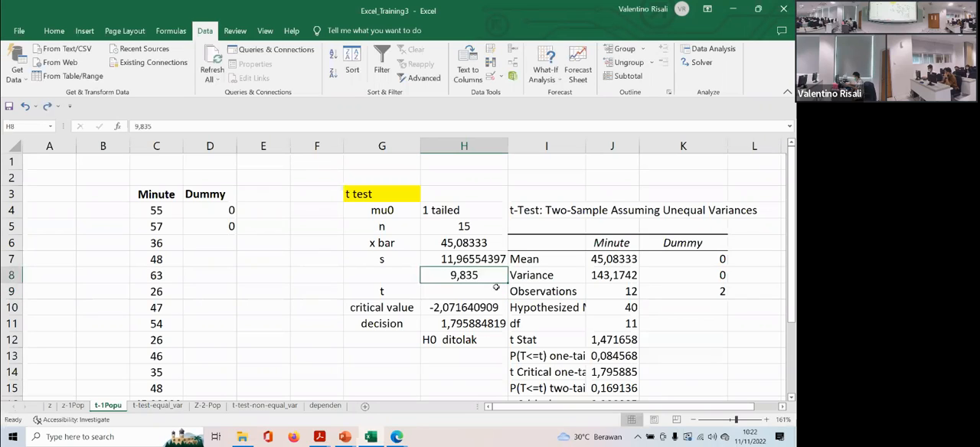
pyautogui.press('Down')
pyautogui.write('=(')
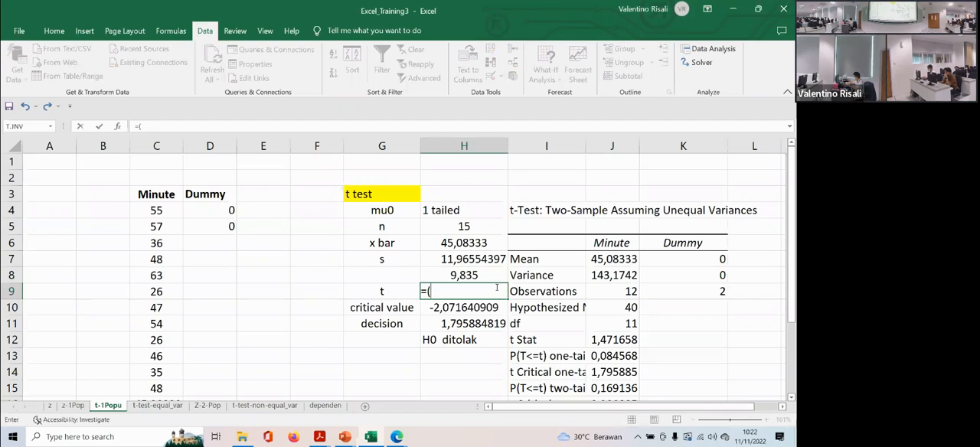
pyautogui.click(461, 241)
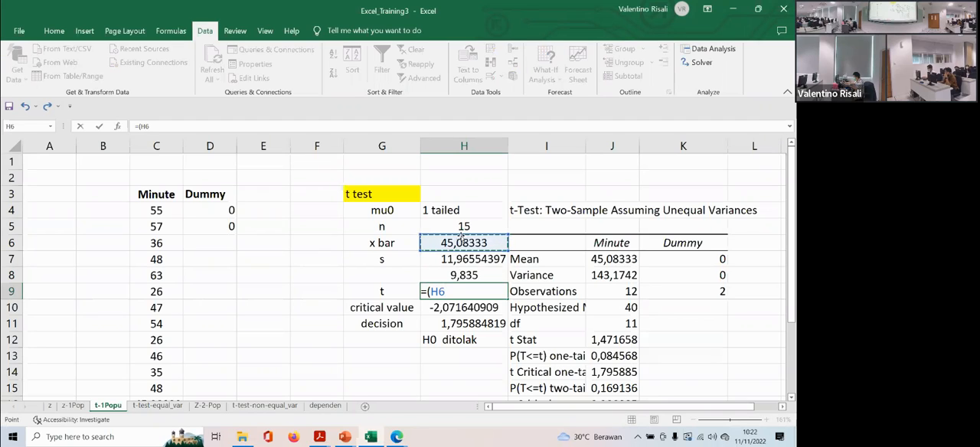
pyautogui.press('Escape')
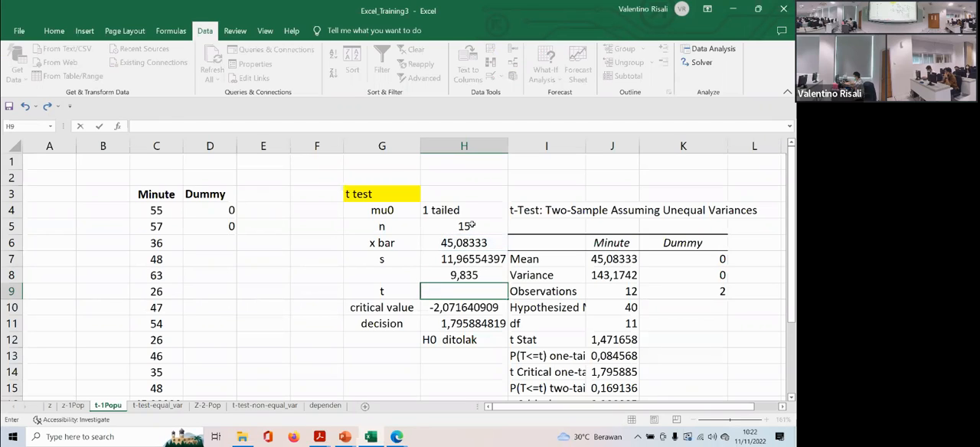
# - Set the mu0 value in cell H4 of the t test table to 40
pyautogui.click(469, 214)
pyautogui.press('BackSpace')
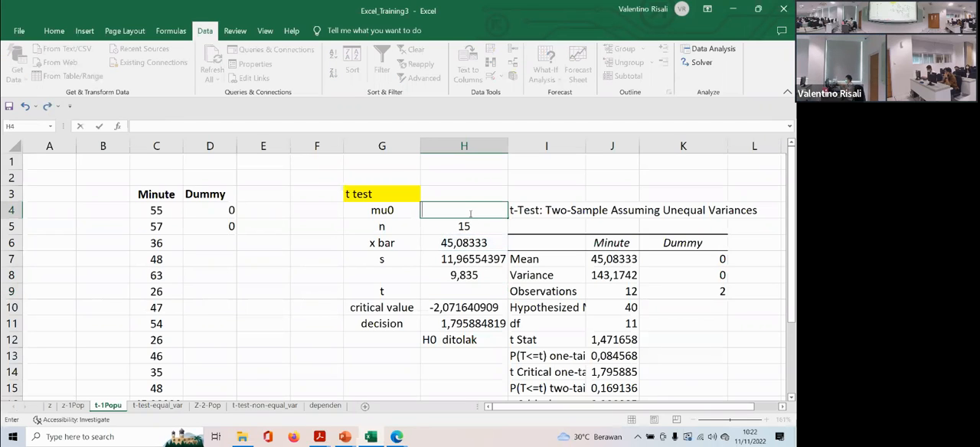
pyautogui.write('40')
pyautogui.press('Return')
pyautogui.press('Return')
pyautogui.press('Return')
pyautogui.press('Return')
pyautogui.press('Return')
pyautogui.press('Return')
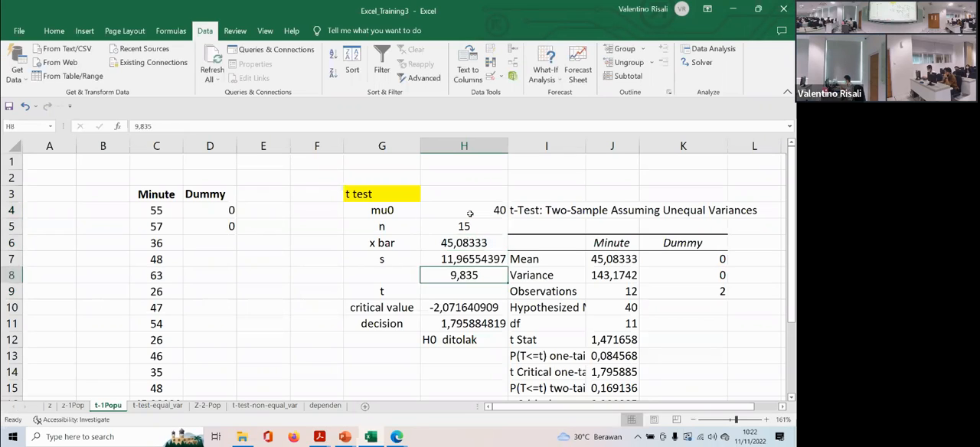
pyautogui.click(465, 292)
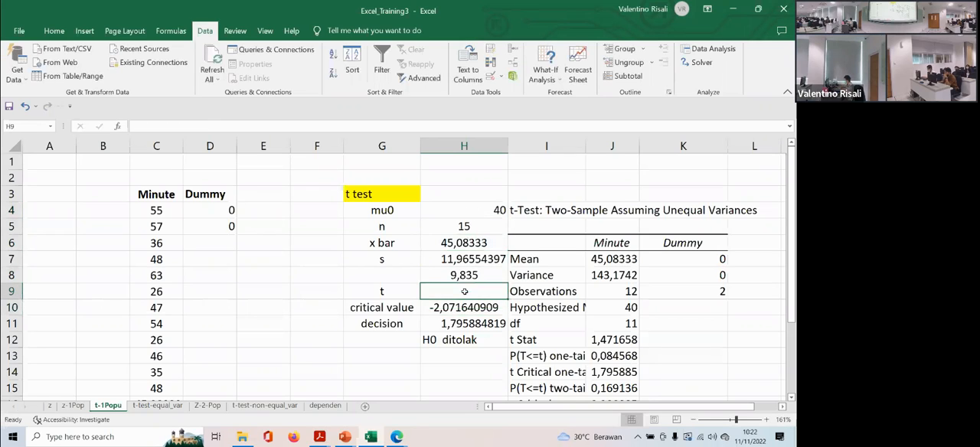
pyautogui.write('=(')
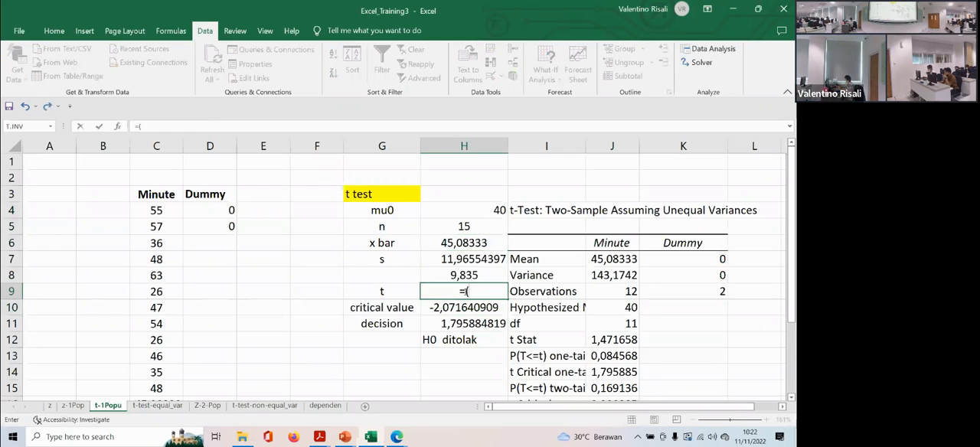
pyautogui.click(454, 242)
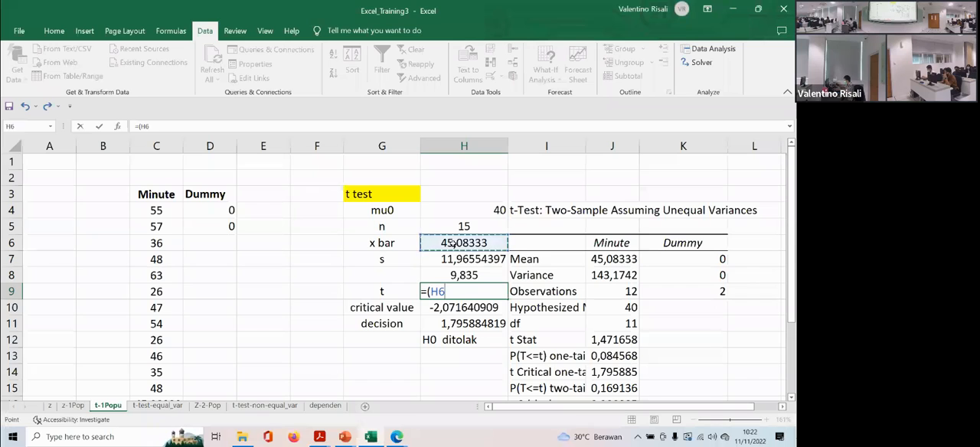
pyautogui.write('-')
pyautogui.click(468, 210)
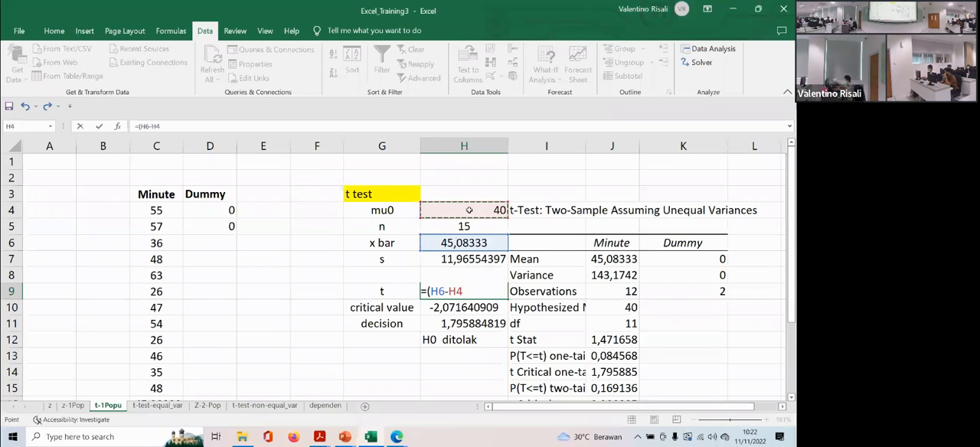
pyautogui.write(')*sqrt(')
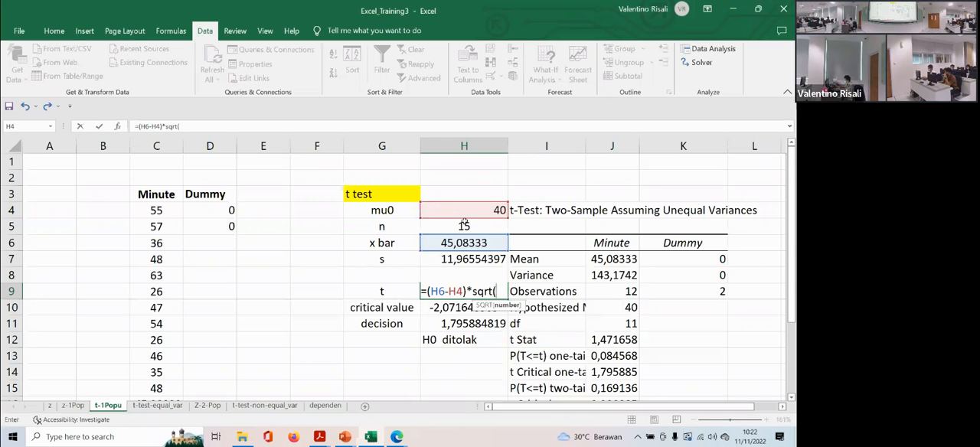
pyautogui.scroll(-1, 319, 247)
pyautogui.scroll(1, 175, 326)
pyautogui.scroll(-1, 157, 331)
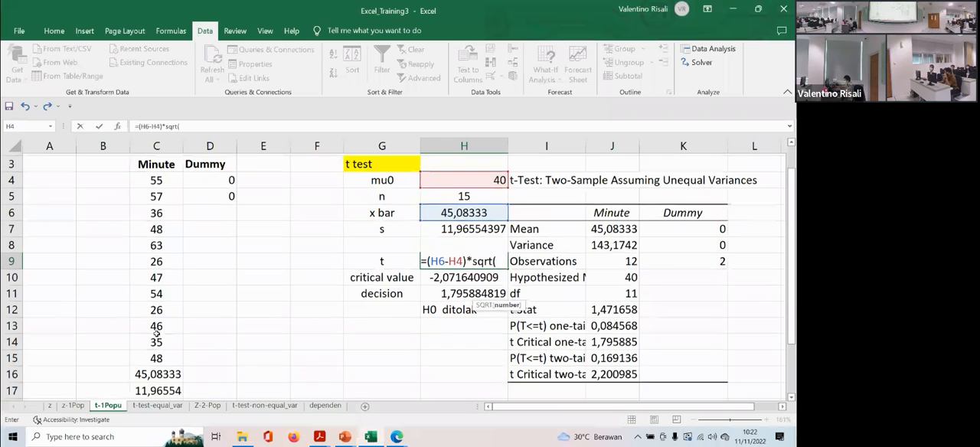
pyautogui.scroll(1, 154, 209)
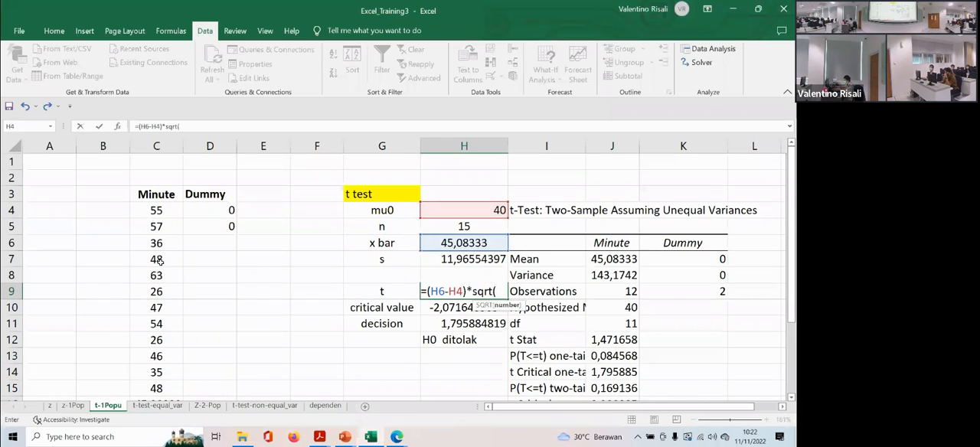
pyautogui.scroll(-1, 165, 291)
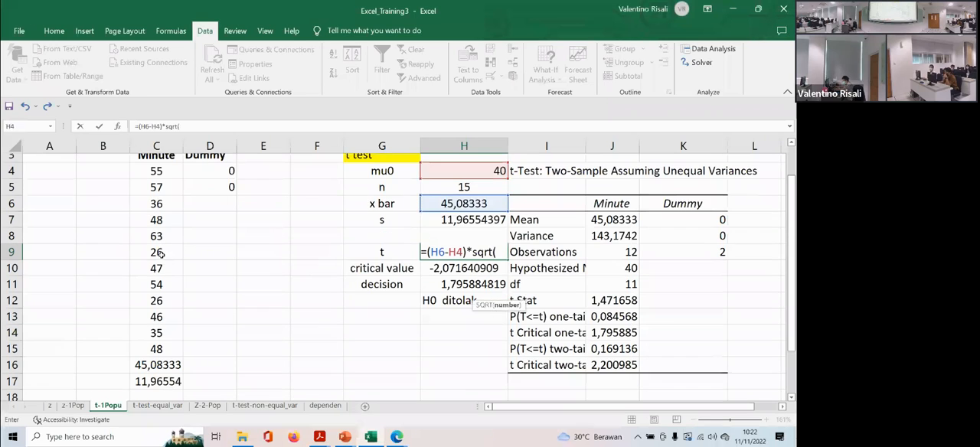
pyautogui.scroll(1, 163, 324)
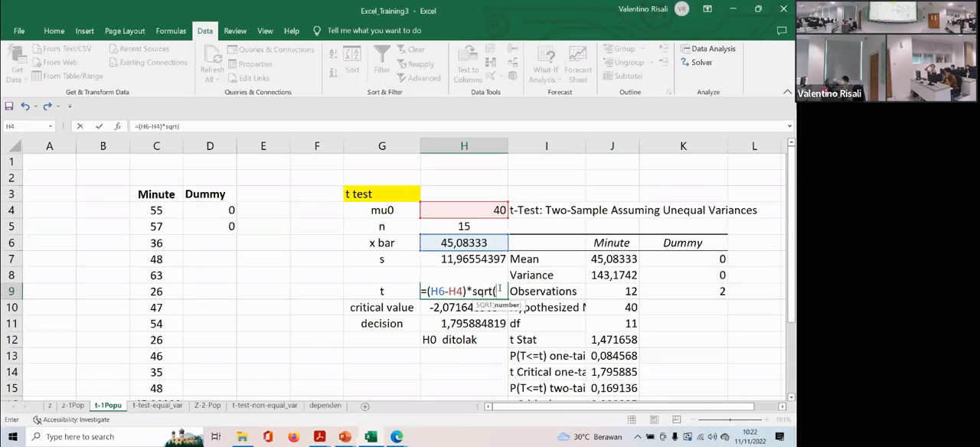
pyautogui.moveTo(500, 290); pyautogui.dragTo(415, 292)
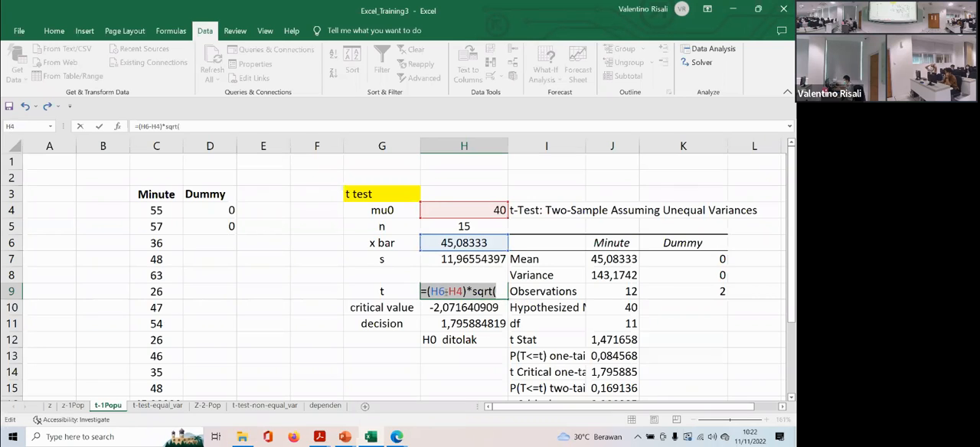
pyautogui.press('BackSpace')
# - Set the sample size n in cell H5 of the t test table to 12
pyautogui.doubleClick(471, 228)
pyautogui.press('BackSpace')
pyautogui.write('2')
# - Compute the t statistic in cell H9 with =(H6-H4)*SQRT(H5)/H7
pyautogui.click(457, 295)
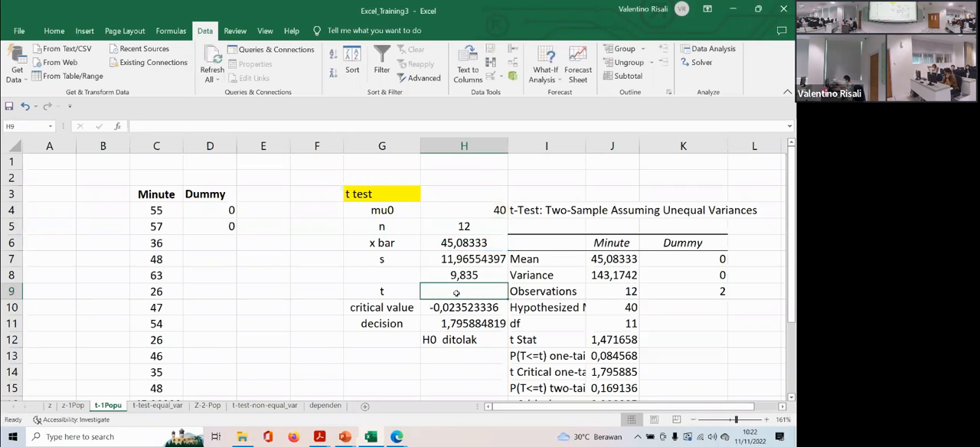
pyautogui.write('=(')
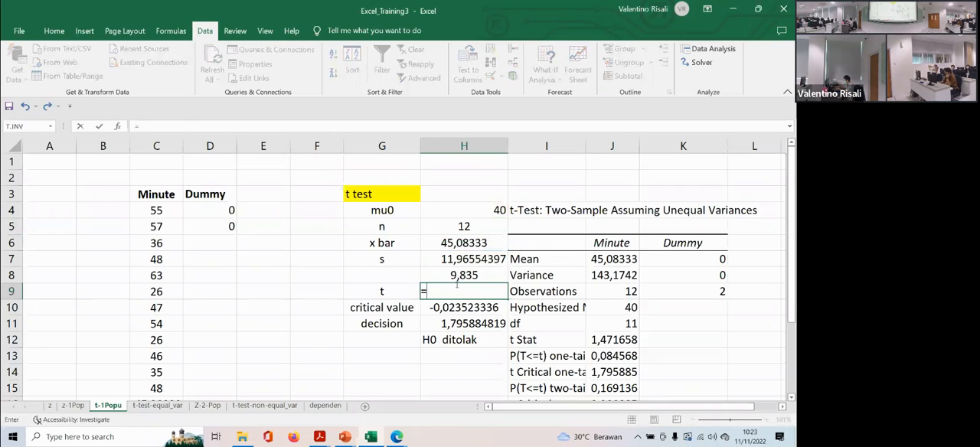
pyautogui.click(450, 241)
pyautogui.write('-')
pyautogui.click(453, 209)
pyautogui.write(')*sqrt')
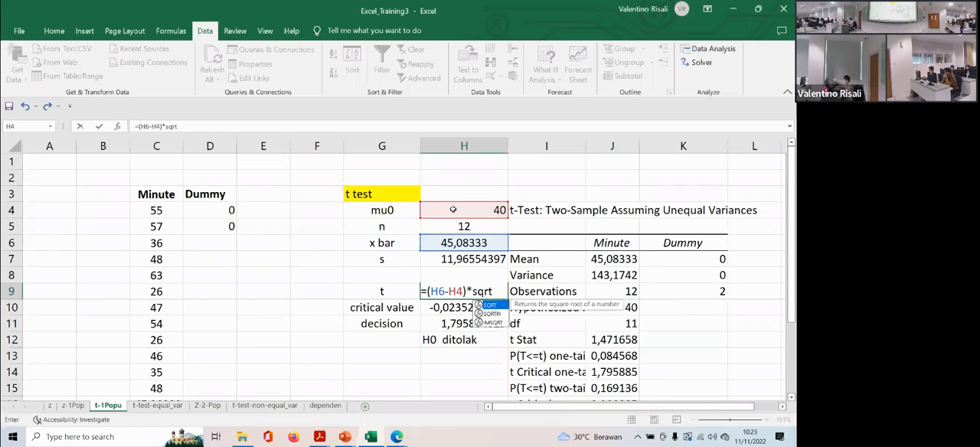
pyautogui.write('(')
pyautogui.click(465, 226)
pyautogui.write(')/')
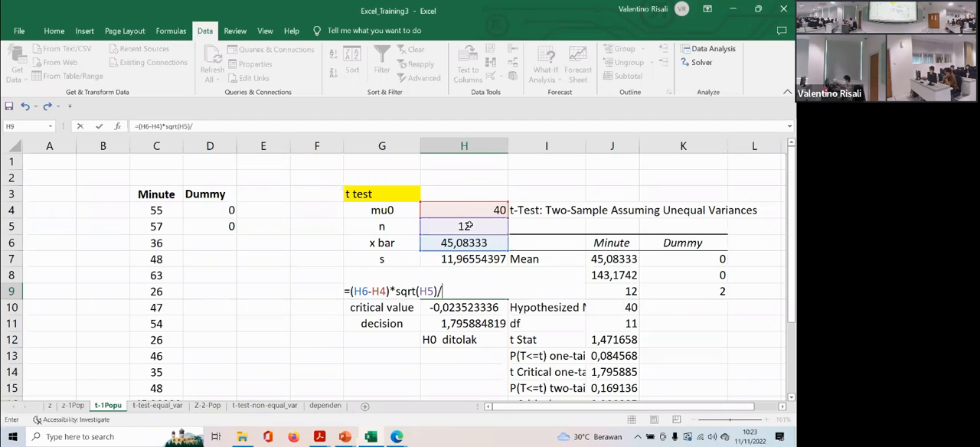
pyautogui.click(454, 260)
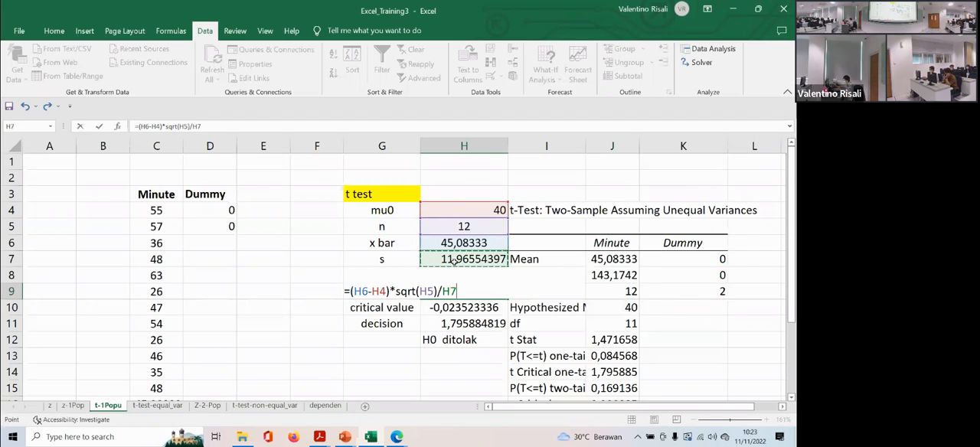
pyautogui.press('Return')
pyautogui.press('Up')
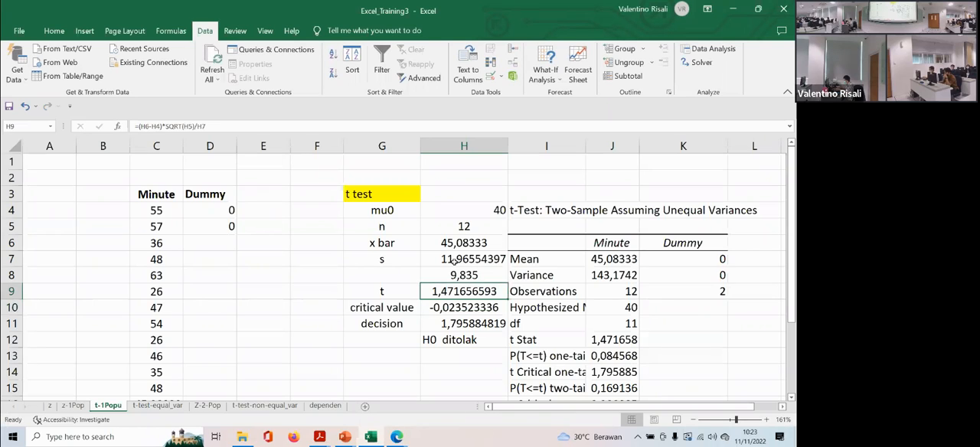
# - Clear the misplaced contents of the critical value and decision cells H10 and H11
pyautogui.press('Down')
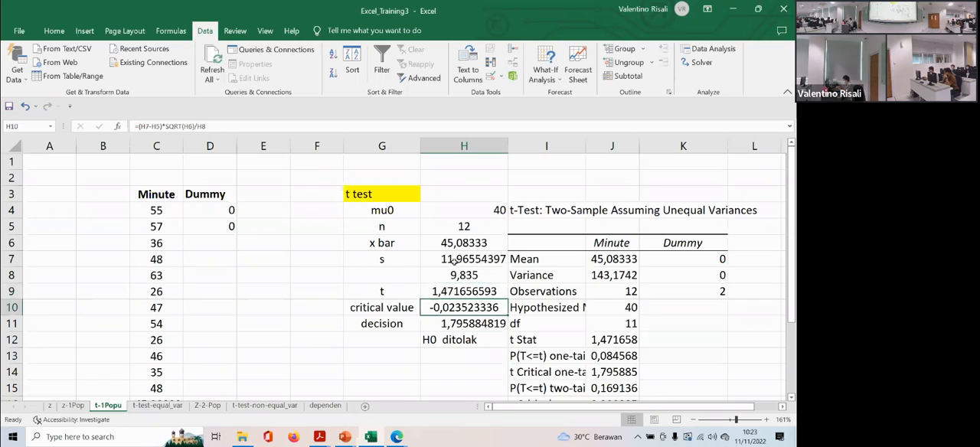
pyautogui.press('BackSpace')
pyautogui.press('Down')
pyautogui.press('BackSpace')
pyautogui.press('Down')
pyautogui.press('Up')
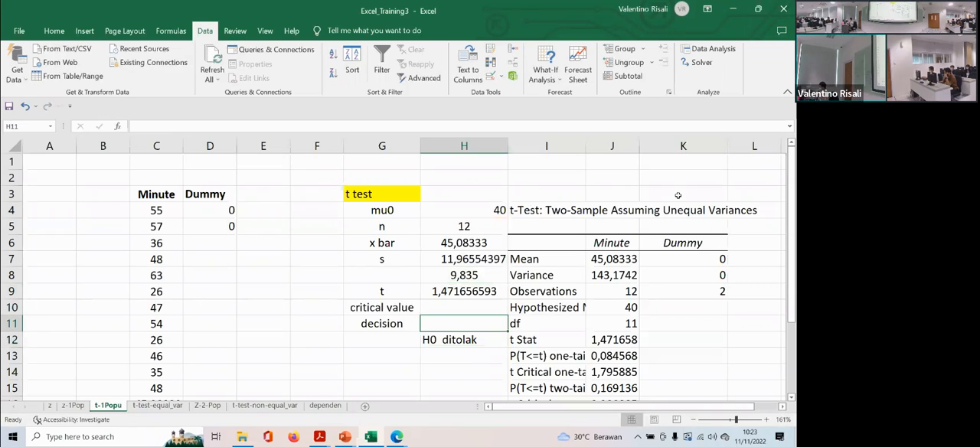
pyautogui.click(449, 308)
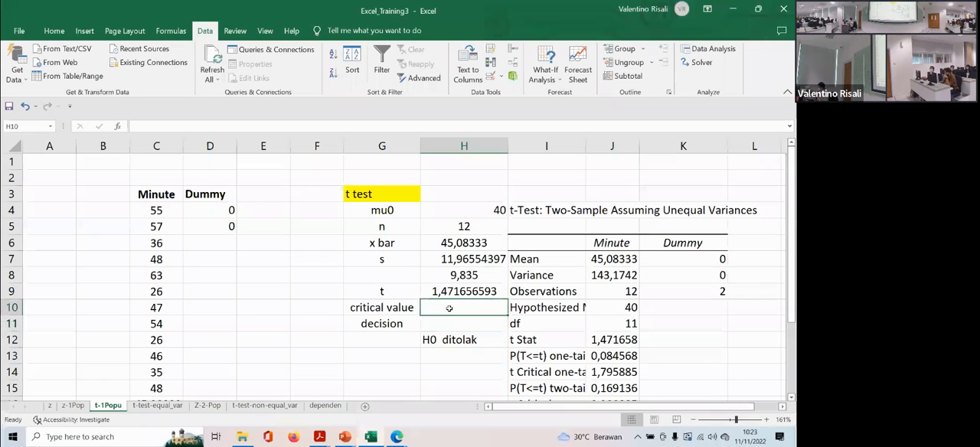
# - Move the decision text from H12 to H11 and change it to "H0 tidak ditolak"
pyautogui.click(468, 289)
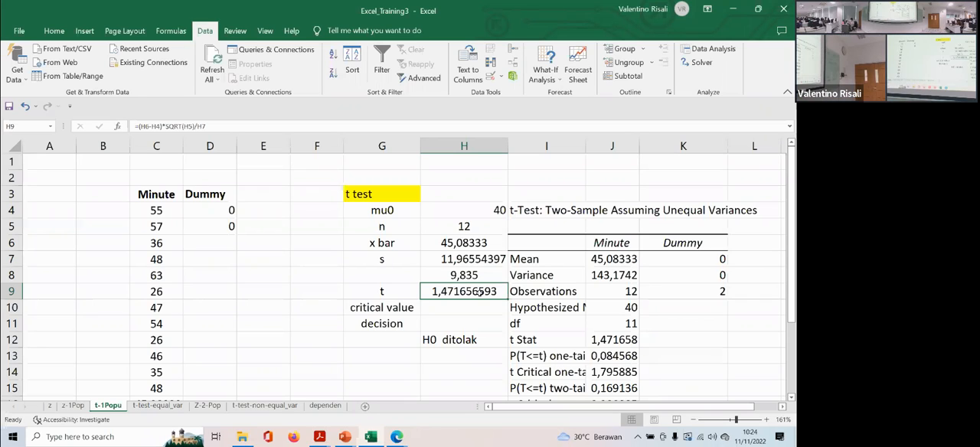
pyautogui.click(431, 342)
pyautogui.click(439, 323)
pyautogui.hotkey('ctrl', 'z')
pyautogui.doubleClick(438, 324)
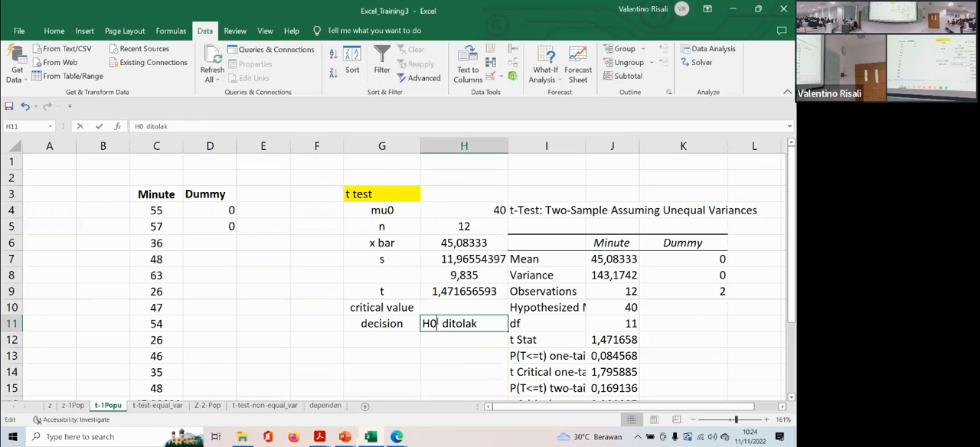
pyautogui.write('tidak')
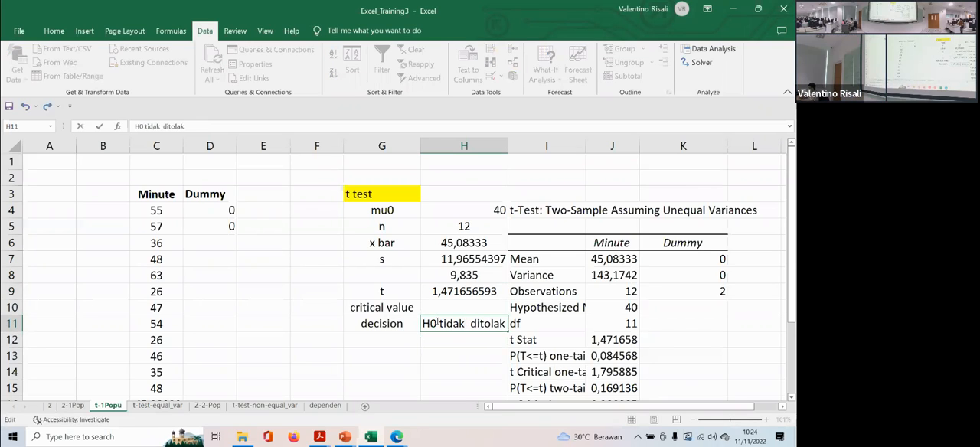
pyautogui.hotkey('shift', 'Return')
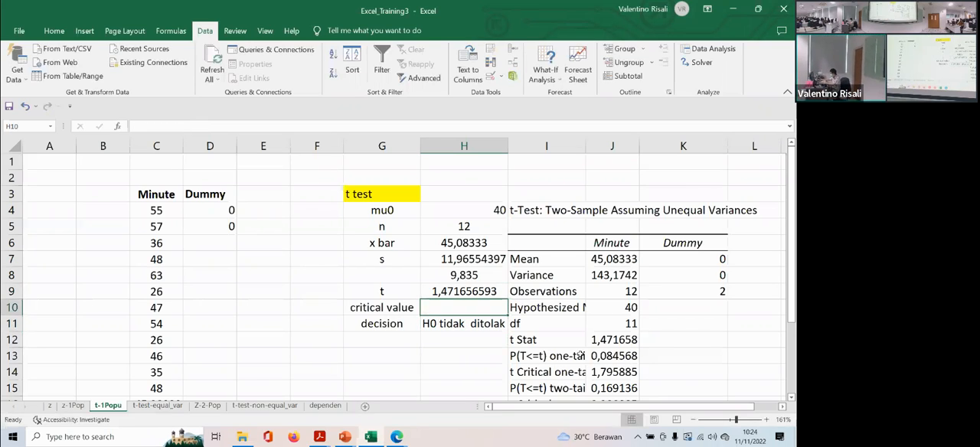
# - Copy the one-tail t critical value from J14 into the critical value cell H10
pyautogui.click(604, 371)
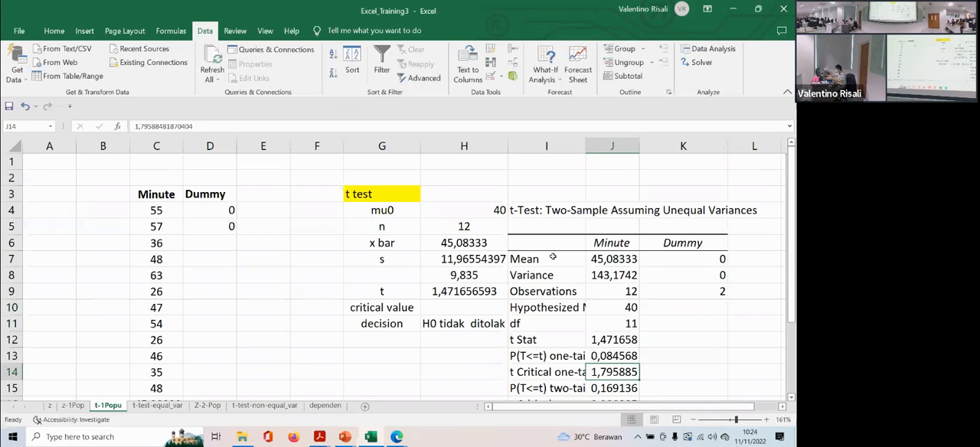
pyautogui.hotkey('ctrl', 'c')
pyautogui.click(452, 303)
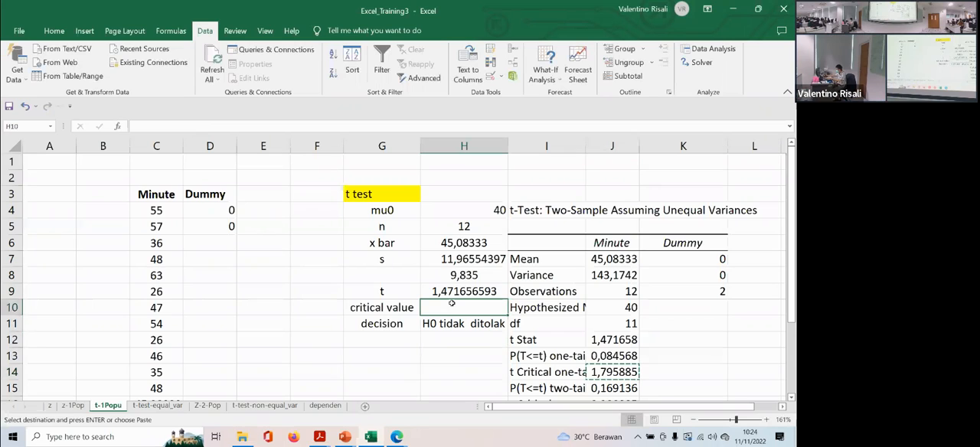
pyautogui.hotkey('ctrl', 'v')
# - Insert an entire blank column at I3 to separate the manual t test table from the unequal-variances output
pyautogui.rightClick(540, 196)
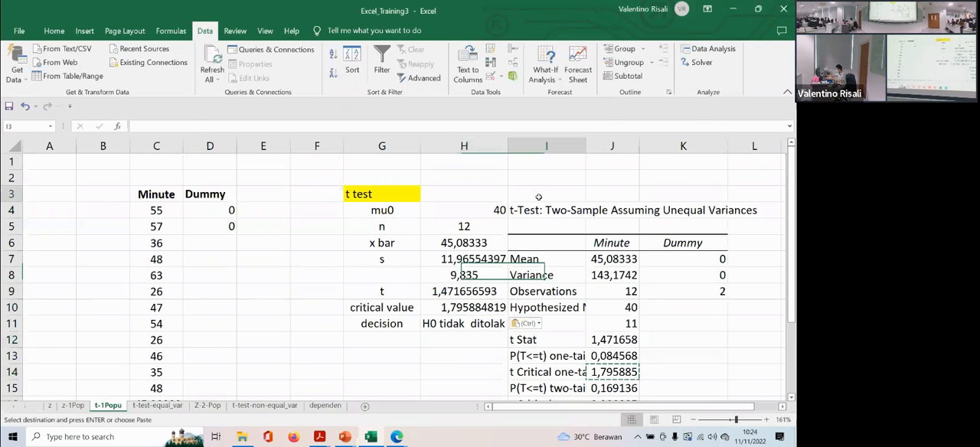
pyautogui.click(573, 253)
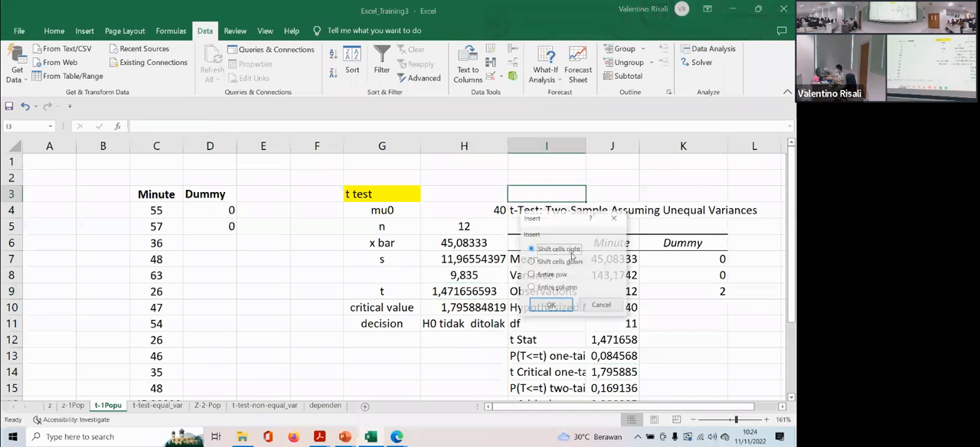
pyautogui.click(549, 288)
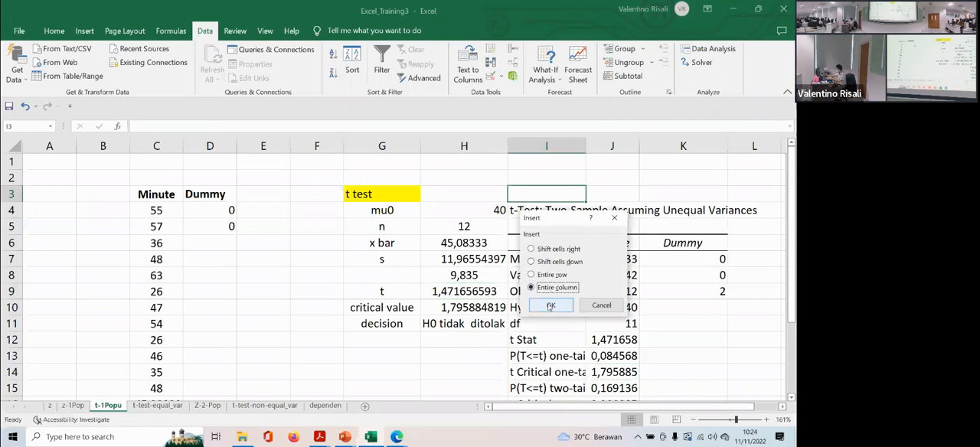
pyautogui.click(549, 304)
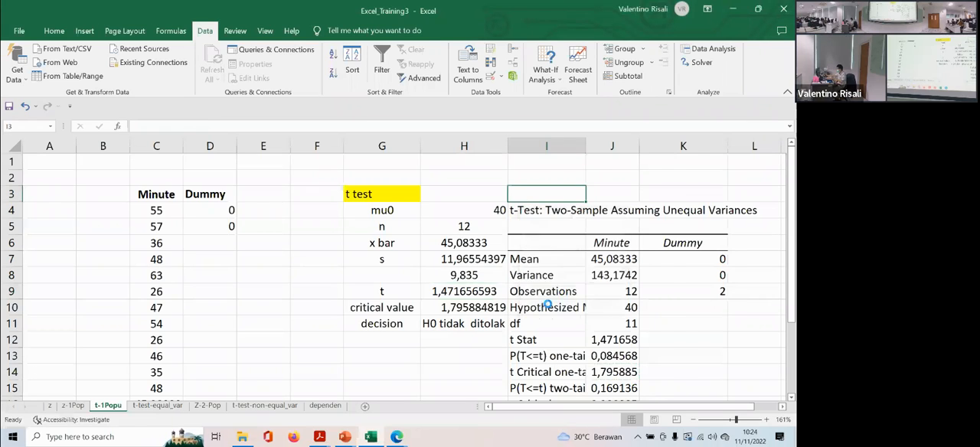
# - Highlight the decision cell H11 with a dark gold fill
pyautogui.click(478, 323)
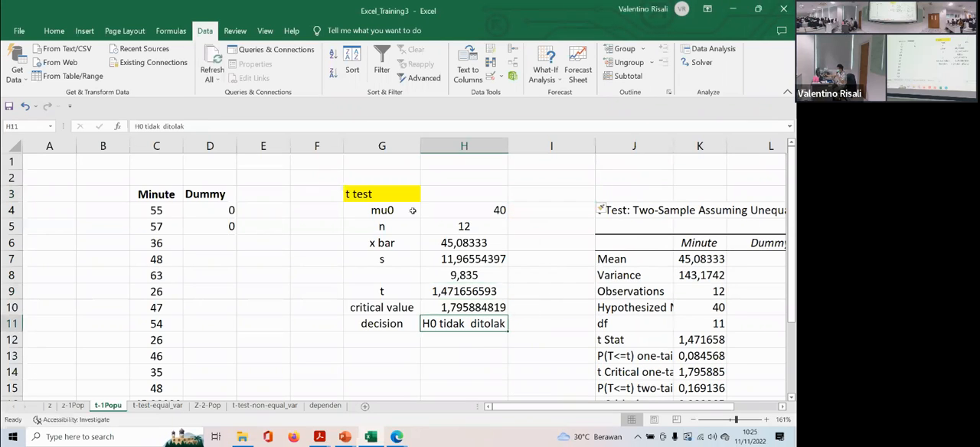
pyautogui.click(54, 30)
pyautogui.click(147, 73)
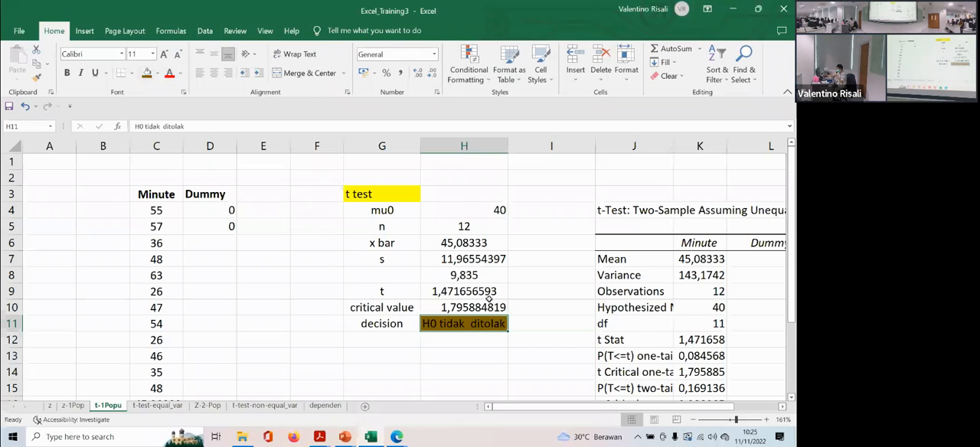
pyautogui.click(549, 305)
pyautogui.scroll(-1, 586, 277)
pyautogui.scroll(1, 587, 278)
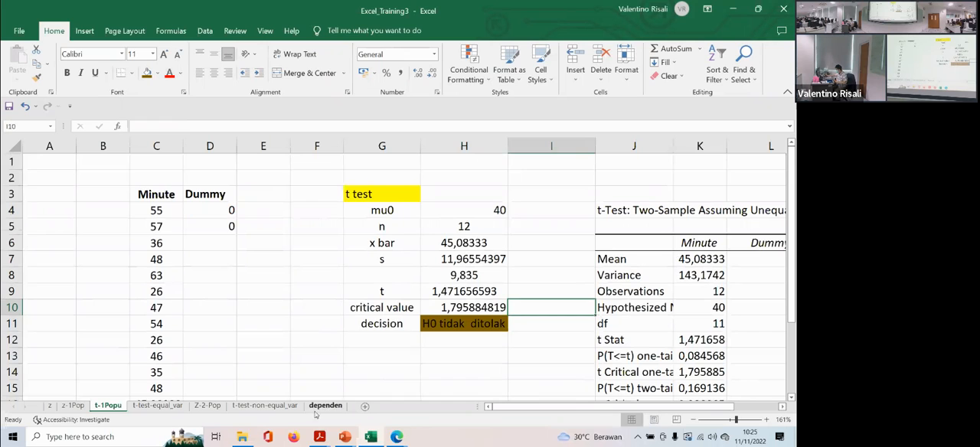
# - Switch to the PPT_TrainingExcel_3 presentation in PowerPoint and go past the Chapter 11 title to the equal-variance two-sample t test section slide
pyautogui.click(347, 438)
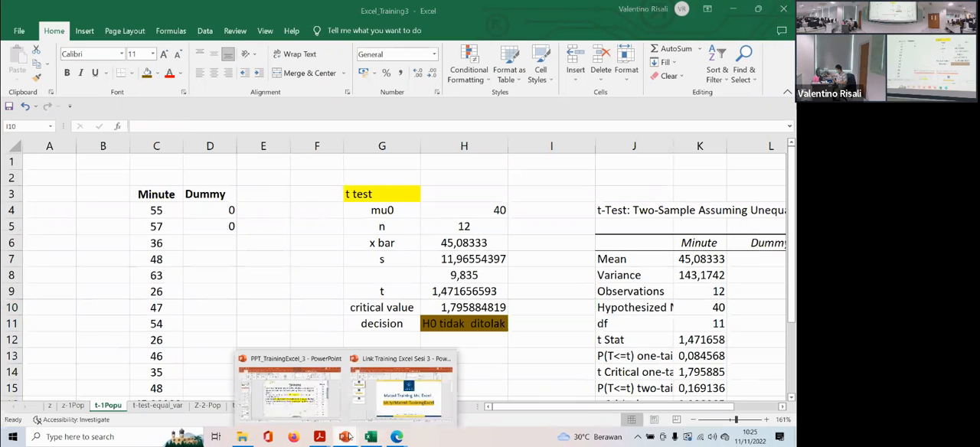
pyautogui.click(280, 379)
pyautogui.click(49, 307)
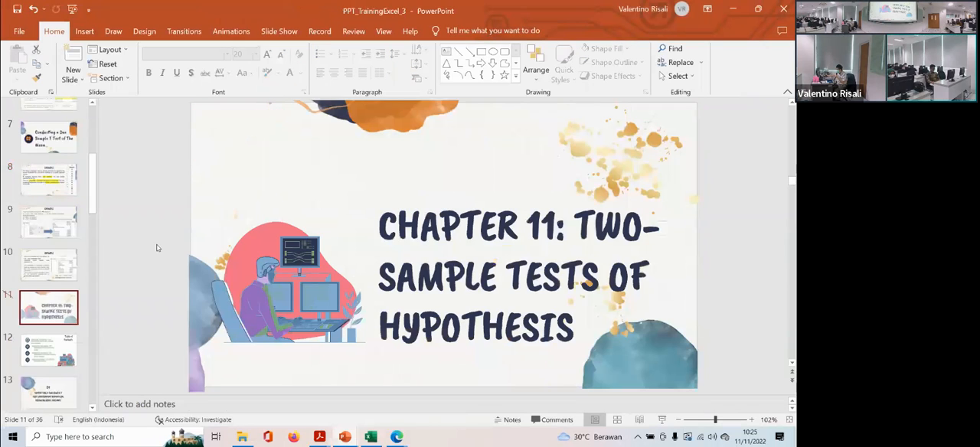
pyautogui.scroll(-1, 69, 343)
pyautogui.press('Down')
pyautogui.press('Down')
pyautogui.press('Down')
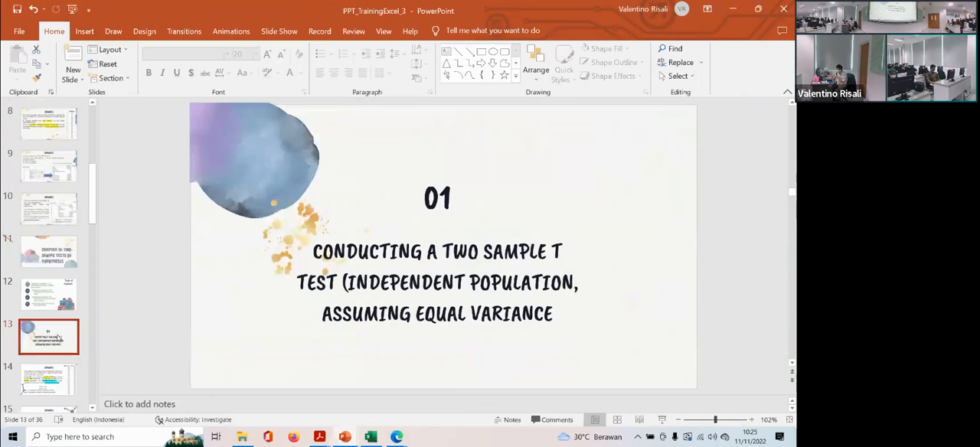
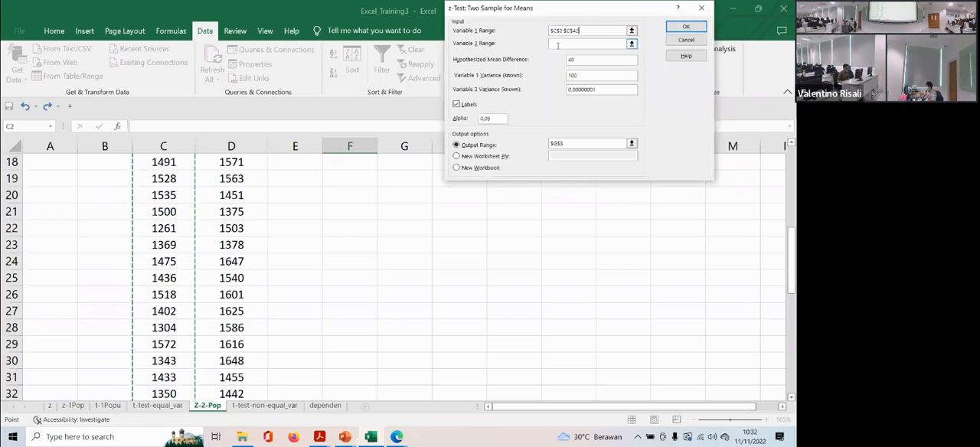
# - Set the z-test's Variable 2 range to the Female sales column with its header, D2:D52
pyautogui.scroll(6, 357, 175)
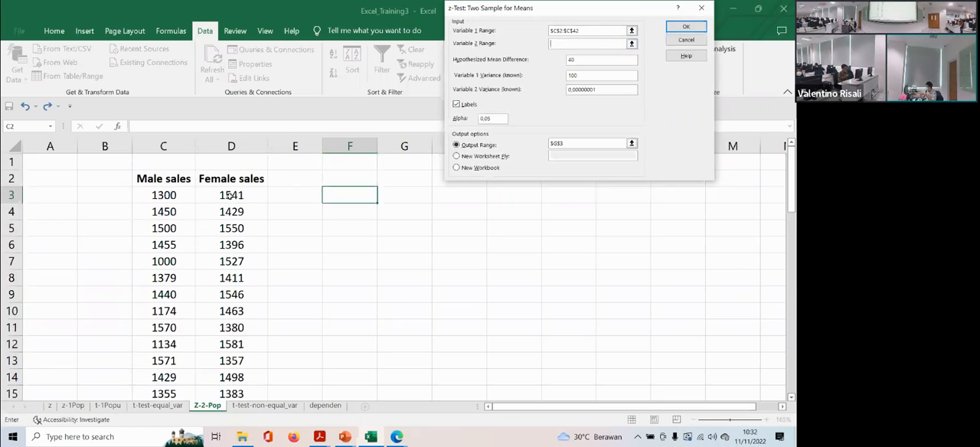
pyautogui.moveTo(234, 181); pyautogui.dragTo(232, 358)
pyautogui.scroll(8, 383, 276)
pyautogui.scroll(5, 614, 74)
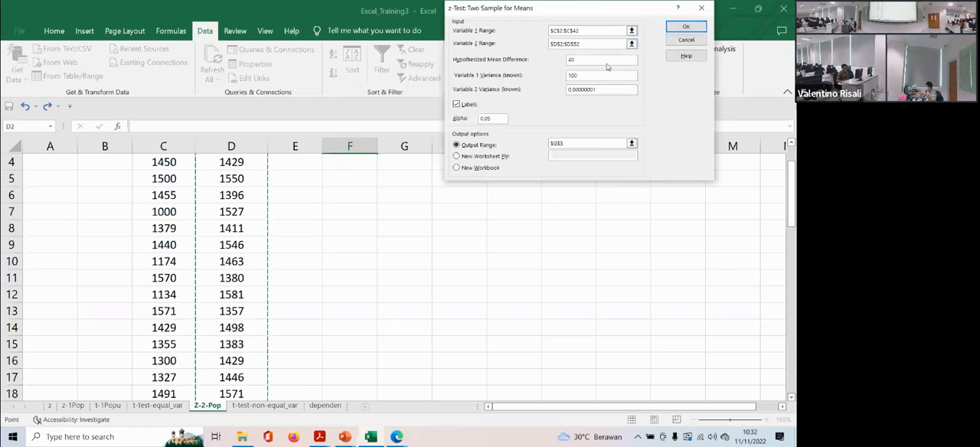
# - Set the hypothesized mean difference to 0 and the known variance of Variable 2 to 200
pyautogui.moveTo(582, 59); pyautogui.dragTo(567, 65)
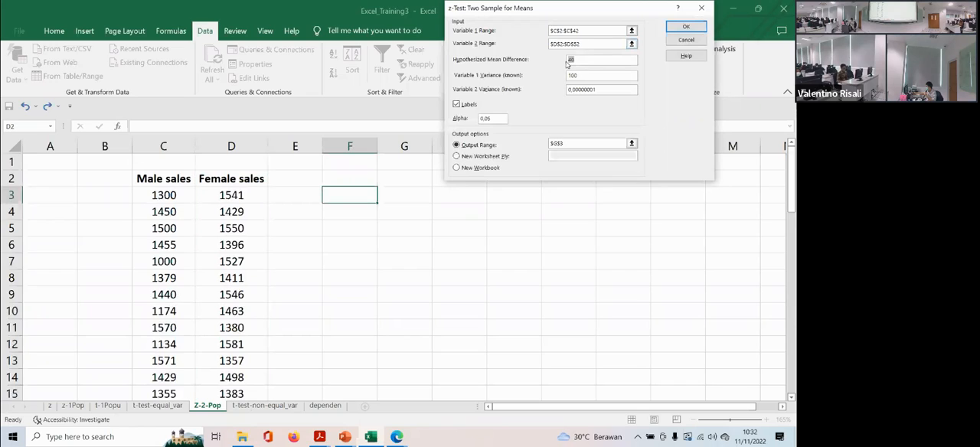
pyautogui.write('0')
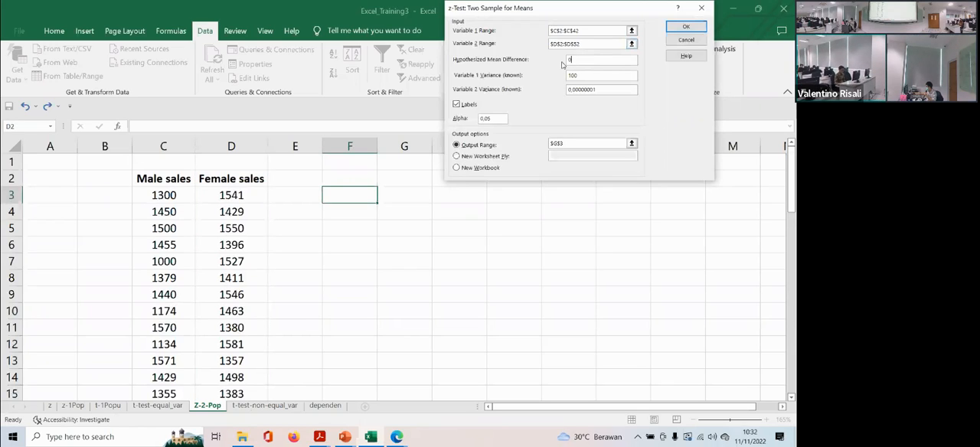
pyautogui.click(583, 74)
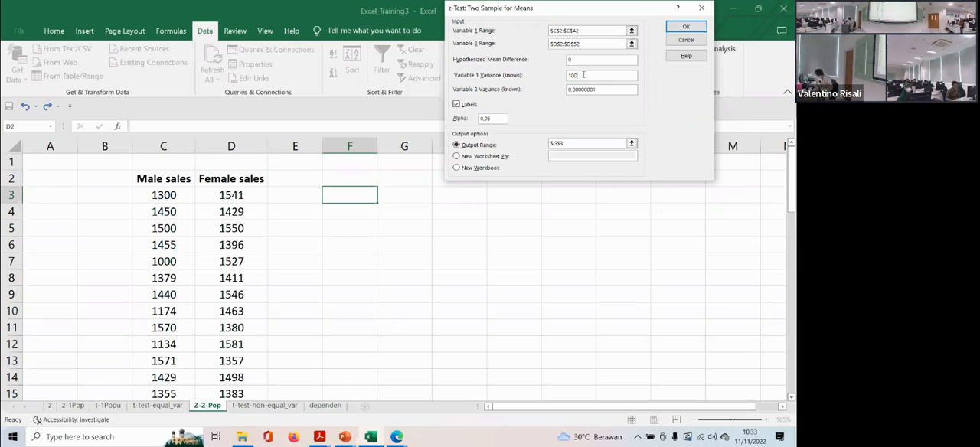
pyautogui.click(597, 89)
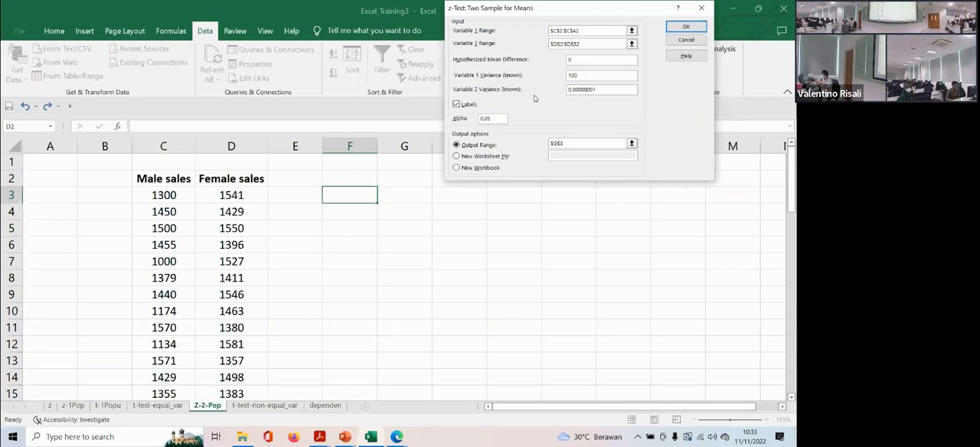
pyautogui.moveTo(596, 90); pyautogui.dragTo(567, 91)
pyautogui.write('200')
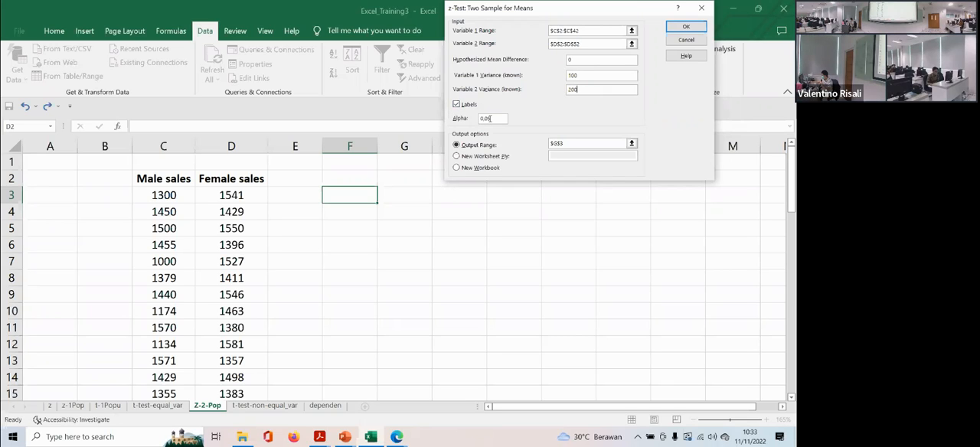
# - Direct the output to cell F3 and run the two-sample z-test for means
pyautogui.moveTo(571, 143); pyautogui.dragTo(530, 144)
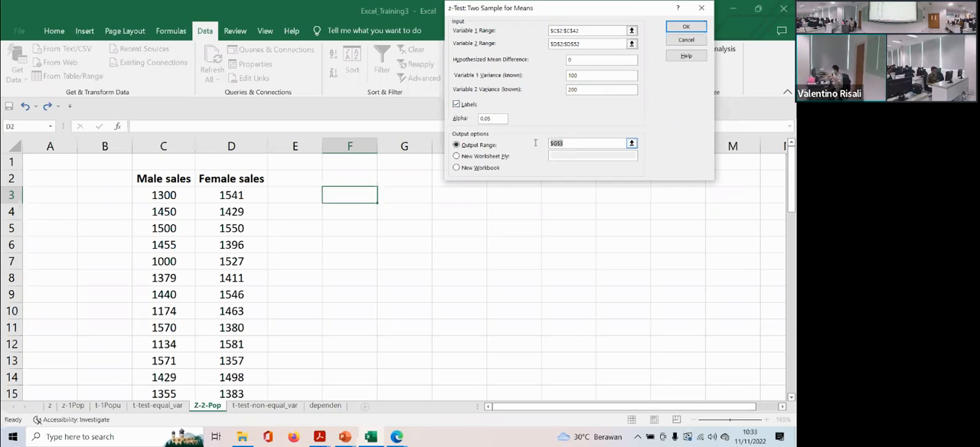
pyautogui.press('BackSpace')
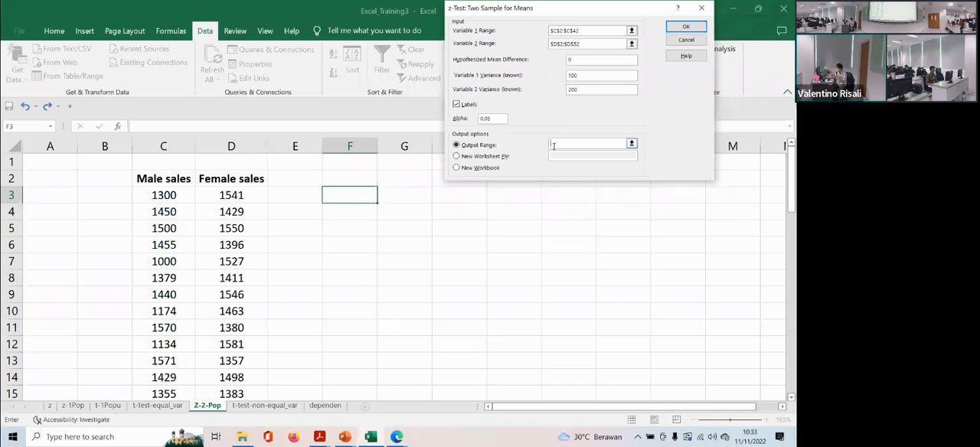
pyautogui.click(346, 197)
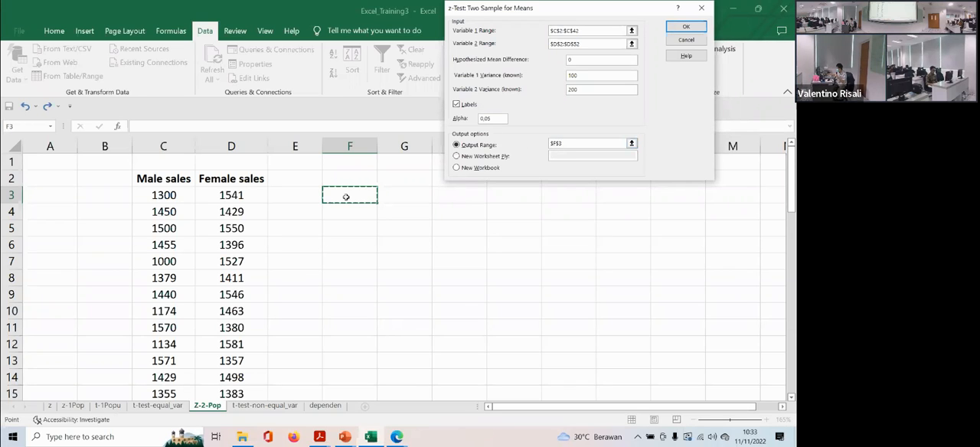
pyautogui.click(686, 28)
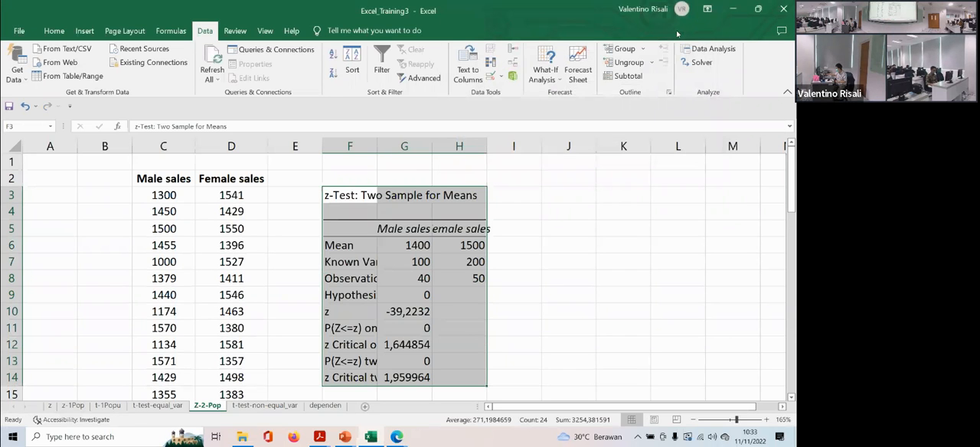
# - Widen columns F, G and H so the z-test labels, values and sales headings fit
pyautogui.moveTo(373, 145); pyautogui.dragTo(433, 147)
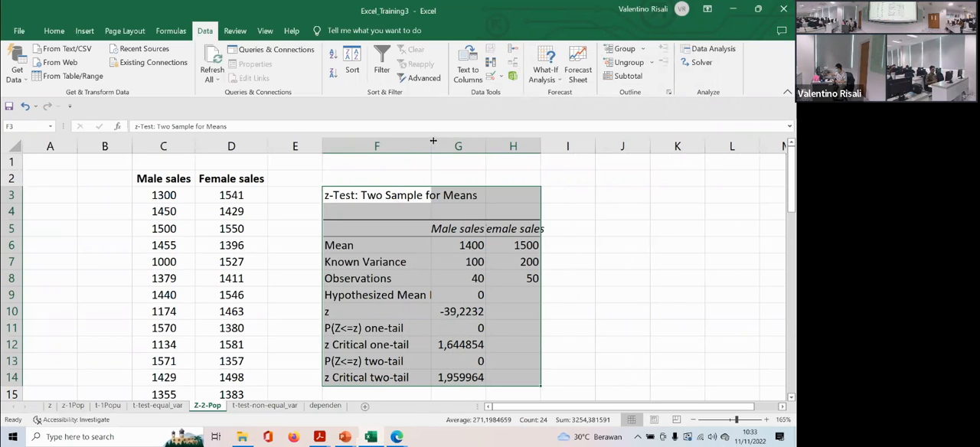
pyautogui.moveTo(486, 143); pyautogui.dragTo(592, 145)
pyautogui.click(582, 145)
# - Center the z-test result values in G6:H14
pyautogui.moveTo(489, 243); pyautogui.dragTo(544, 383)
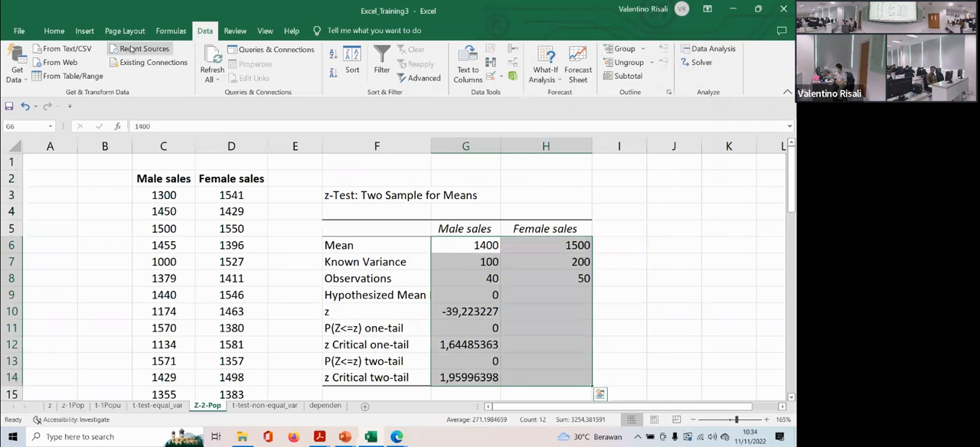
pyautogui.click(54, 31)
pyautogui.click(215, 72)
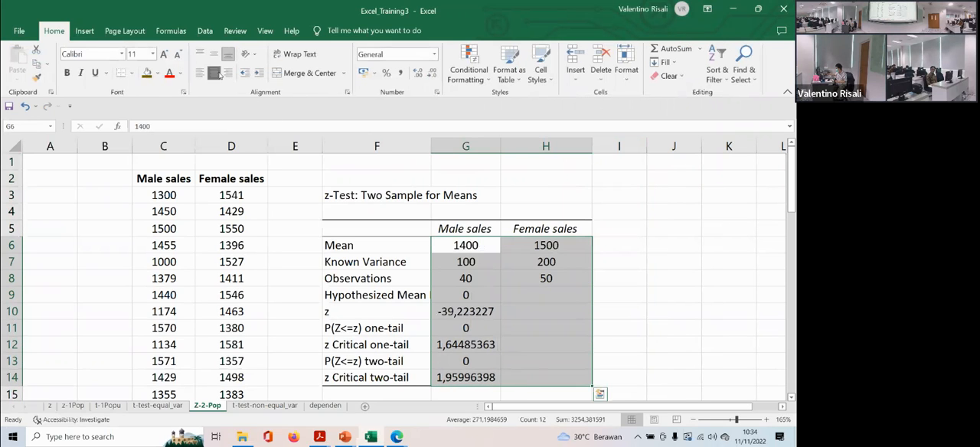
pyautogui.click(606, 226)
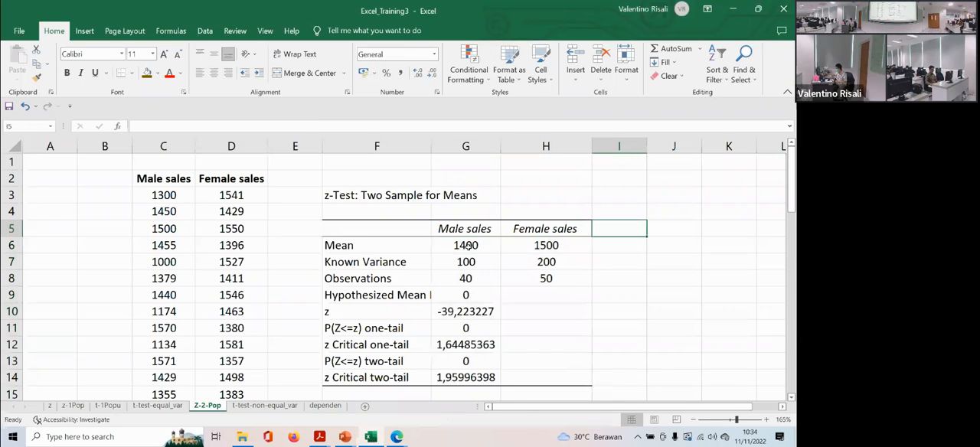
pyautogui.click(473, 330)
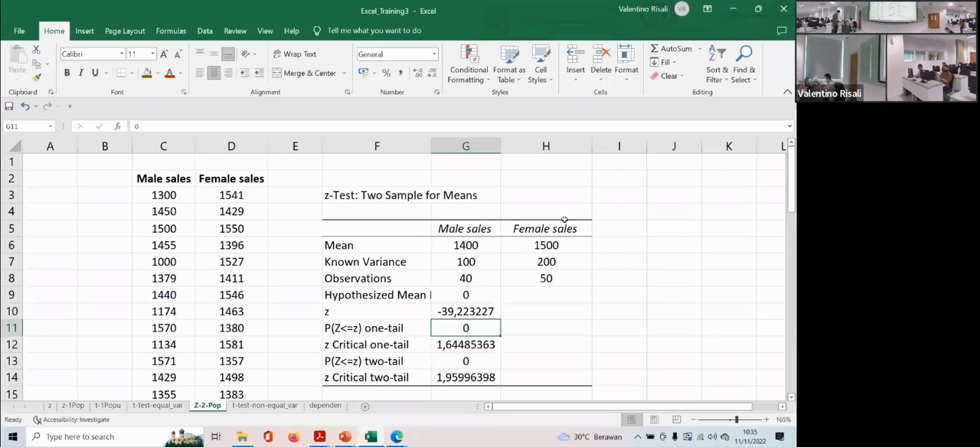
# - Set up a second two-sample z-test for means with known variances of 40000 for Variable 1 and 62500 for Variable 2
pyautogui.scroll(-2, 383, 326)
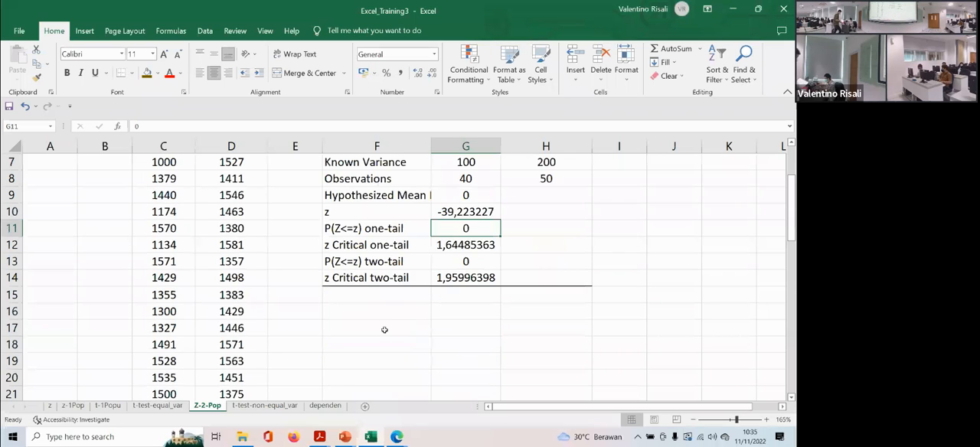
pyautogui.click(379, 322)
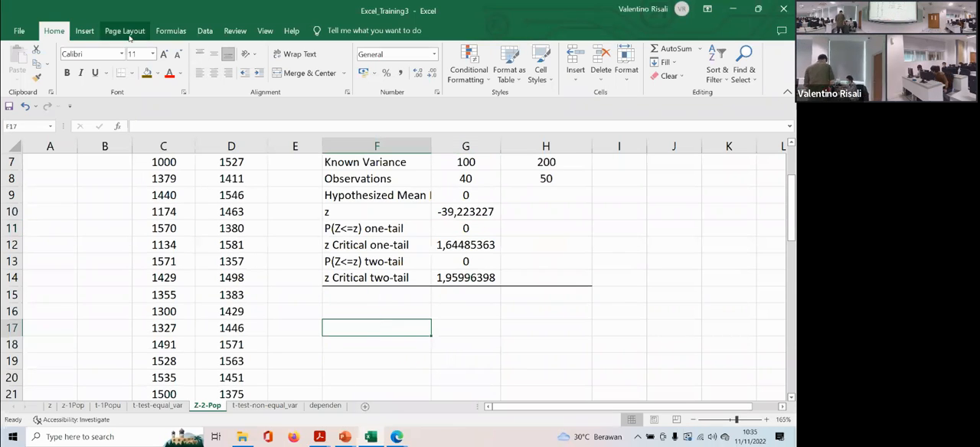
pyautogui.click(205, 31)
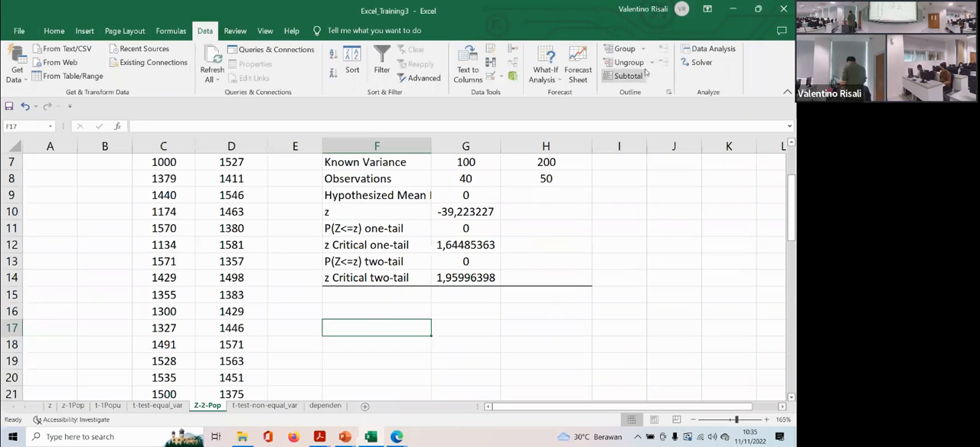
pyautogui.click(709, 49)
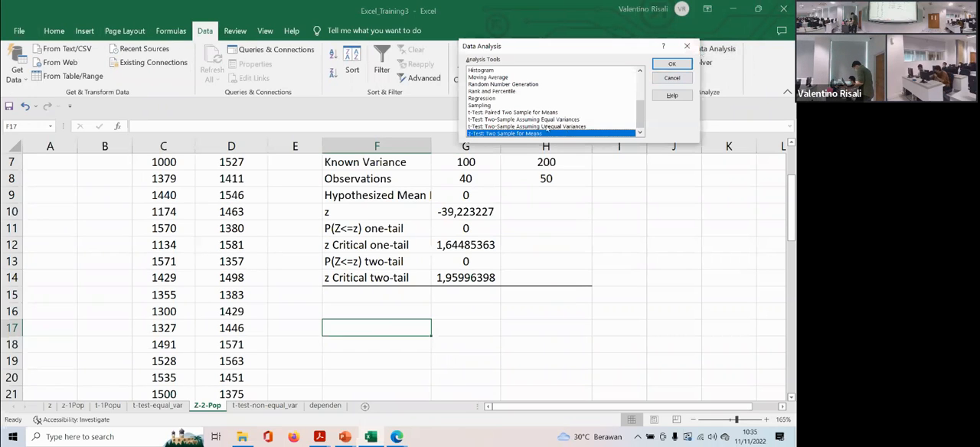
pyautogui.doubleClick(539, 134)
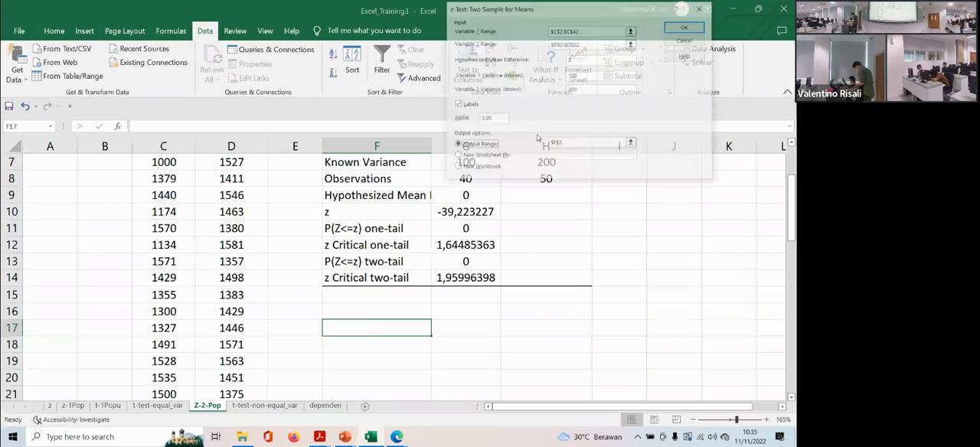
pyautogui.moveTo(577, 74); pyautogui.dragTo(562, 80)
pyautogui.write('4000')
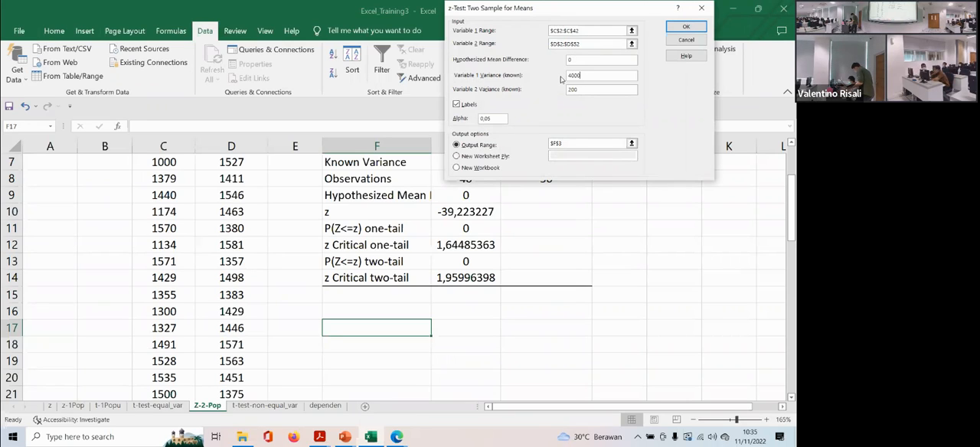
pyautogui.moveTo(585, 86); pyautogui.dragTo(564, 91)
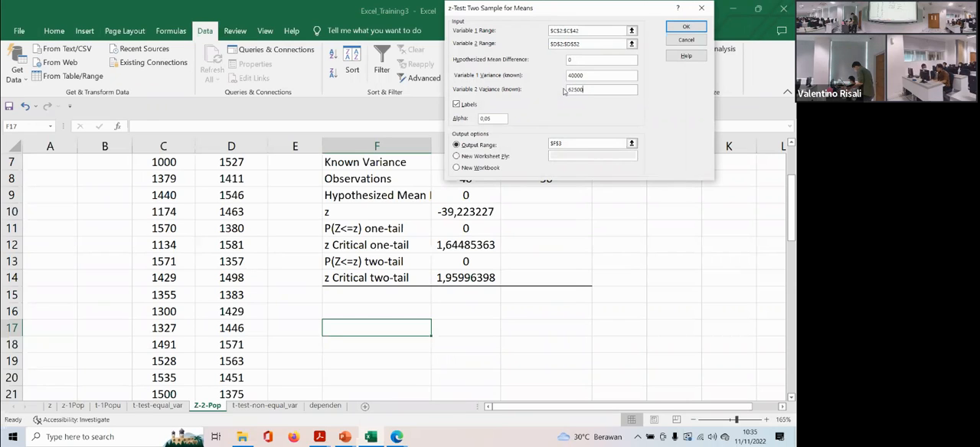
# - Output the second z-test to cell F17, run it, and compare it with the first z-test table
pyautogui.click(517, 145)
pyautogui.press('BackSpace')
pyautogui.scroll(-2, 477, 318)
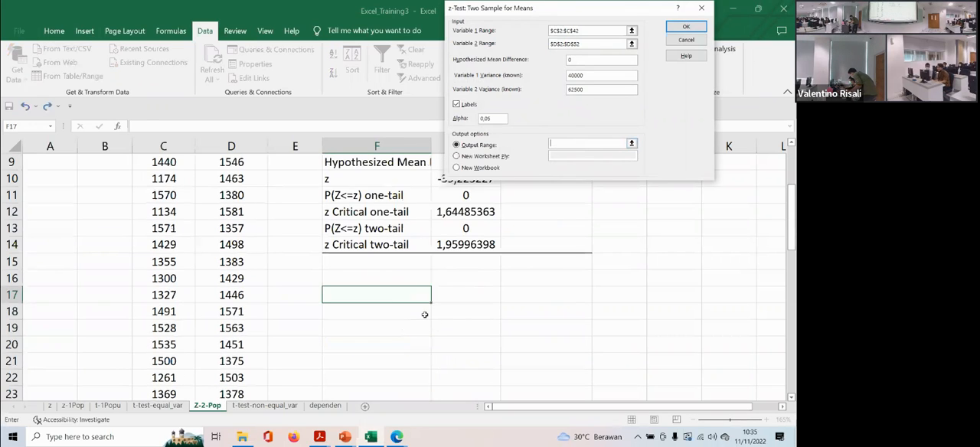
pyautogui.click(395, 298)
pyautogui.click(688, 28)
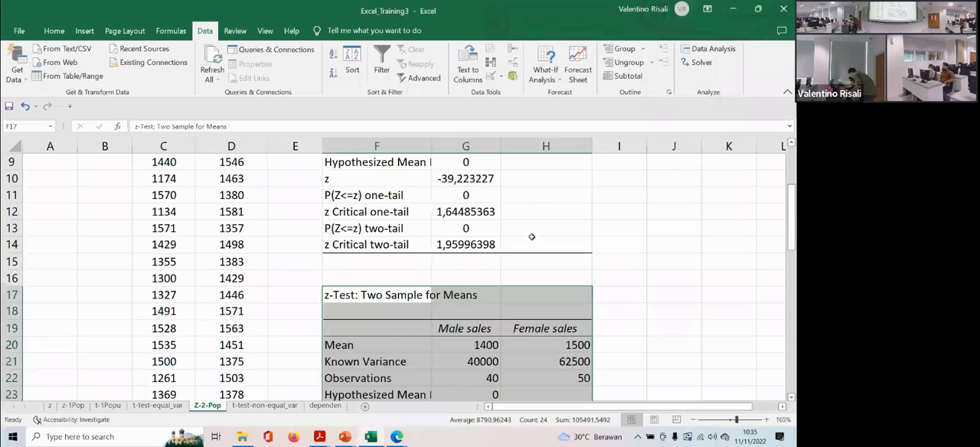
pyautogui.scroll(-1, 530, 241)
pyautogui.scroll(-1, 531, 241)
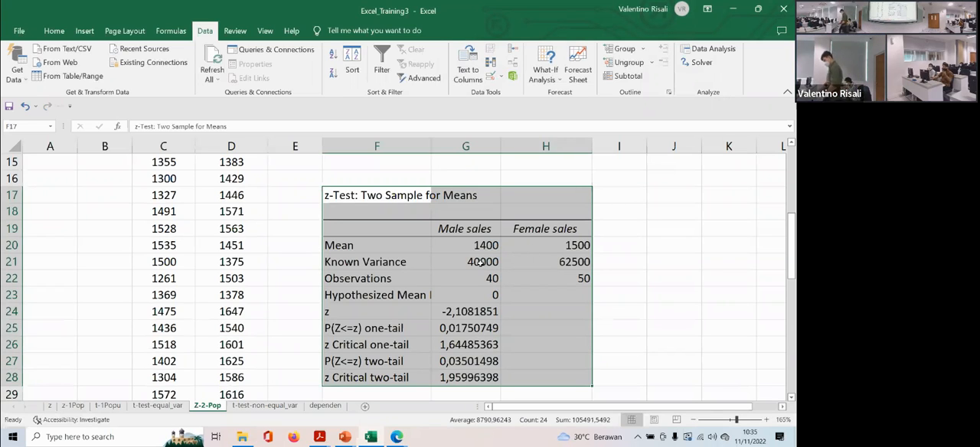
pyautogui.click(631, 193)
pyautogui.scroll(5, 612, 196)
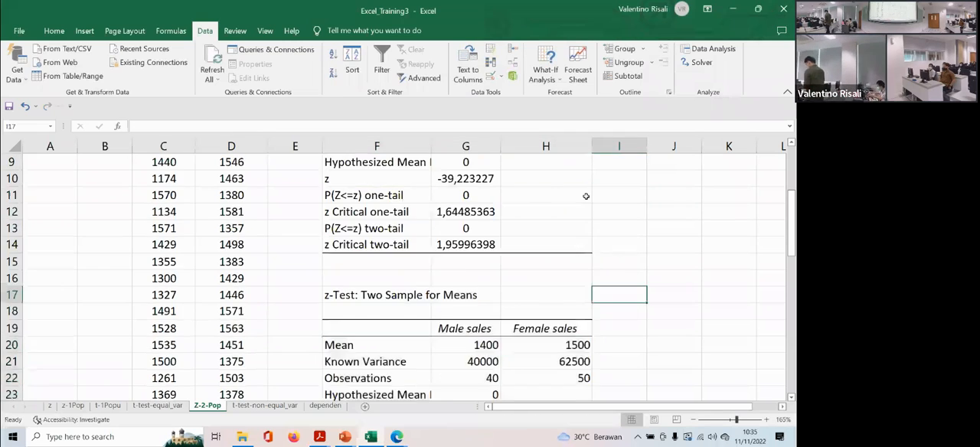
pyautogui.scroll(-2, 585, 196)
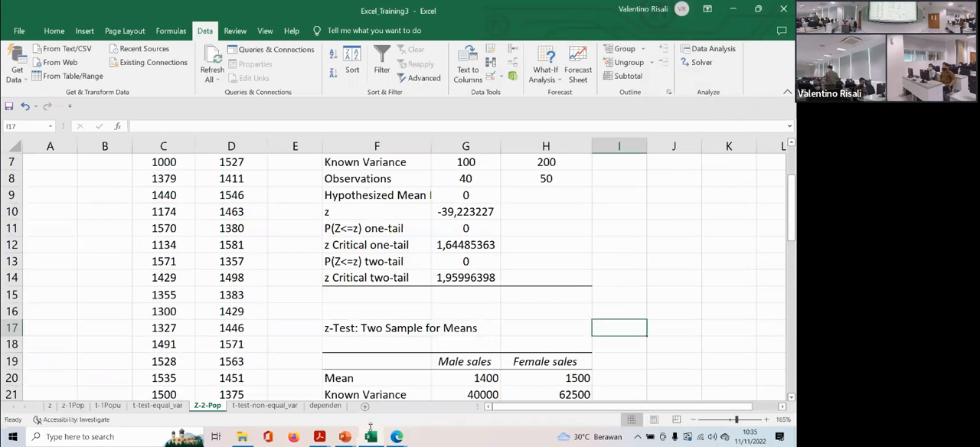
# - Switch to the PPT_TrainingExcel_3 presentation in PowerPoint and review the equal-variance t-test example on slides 17 and 18
pyautogui.moveTo(350, 436)
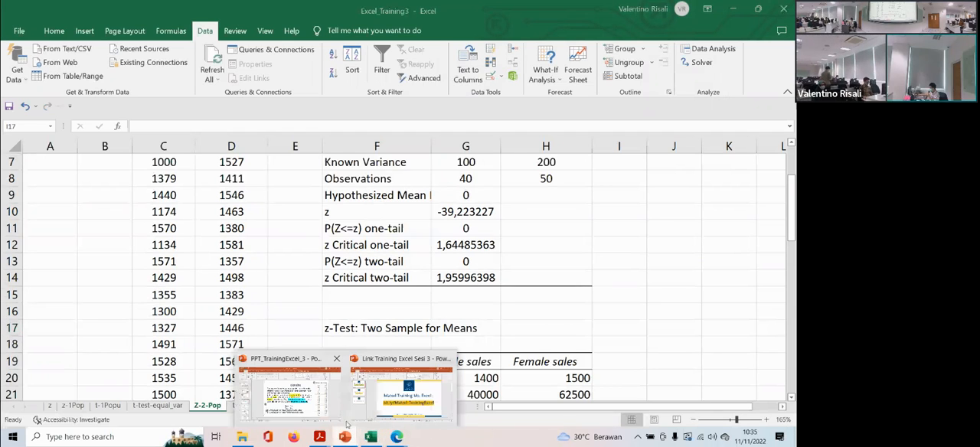
pyautogui.click(280, 386)
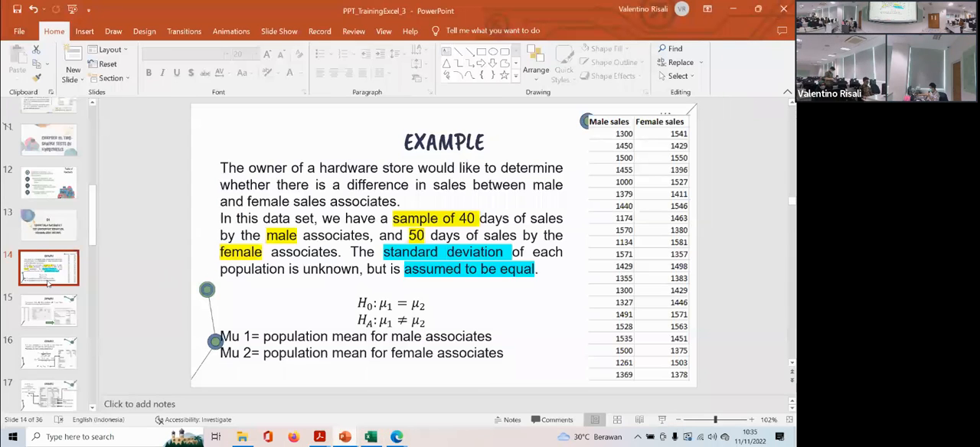
pyautogui.scroll(-2, 48, 283)
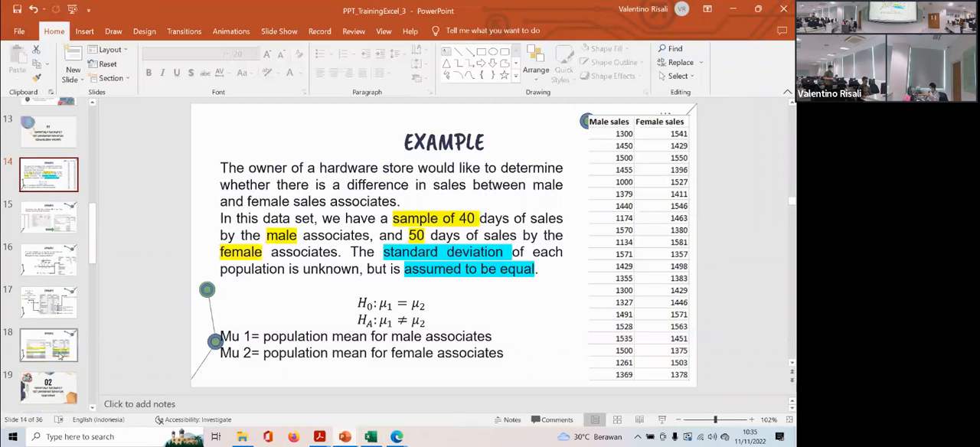
pyautogui.click(60, 309)
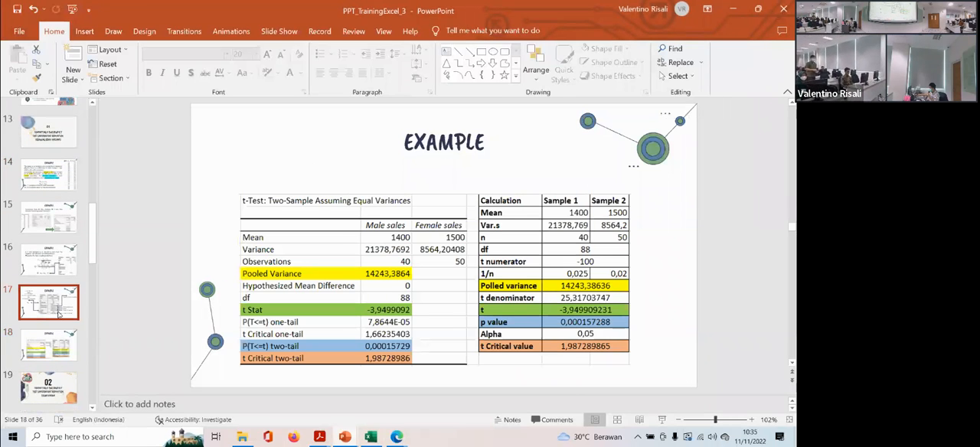
pyautogui.click(60, 346)
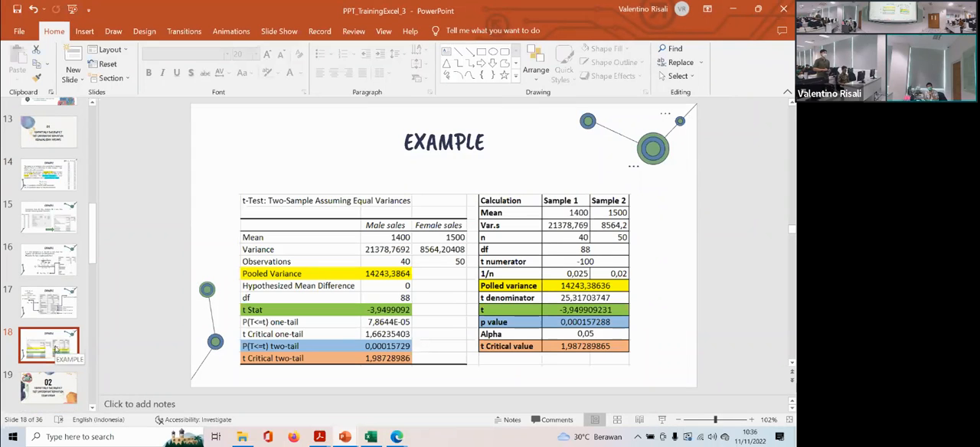
pyautogui.click(46, 309)
# - Switch to File Explorer and open the presentation CHAPTER 11 TWO-SAMPLE TESTS OF HYPOTHESIS from the Training_Excel folder on drive D
pyautogui.hotkey('alt', 'Tab')
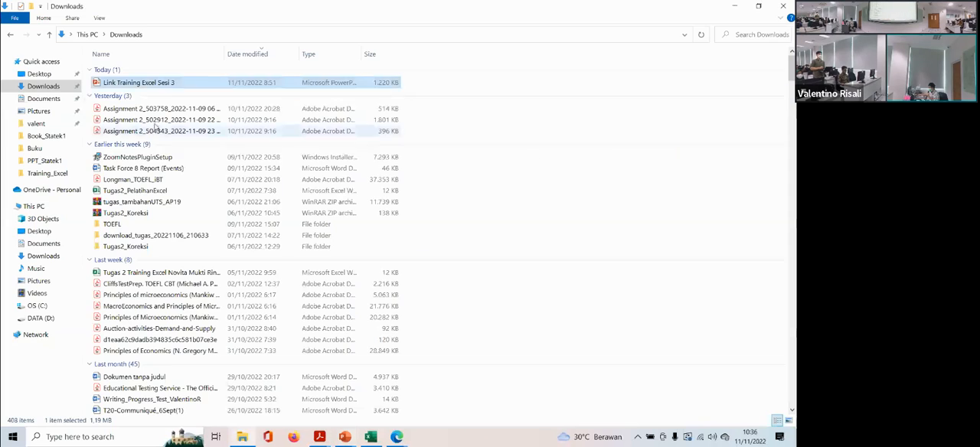
pyautogui.click(35, 319)
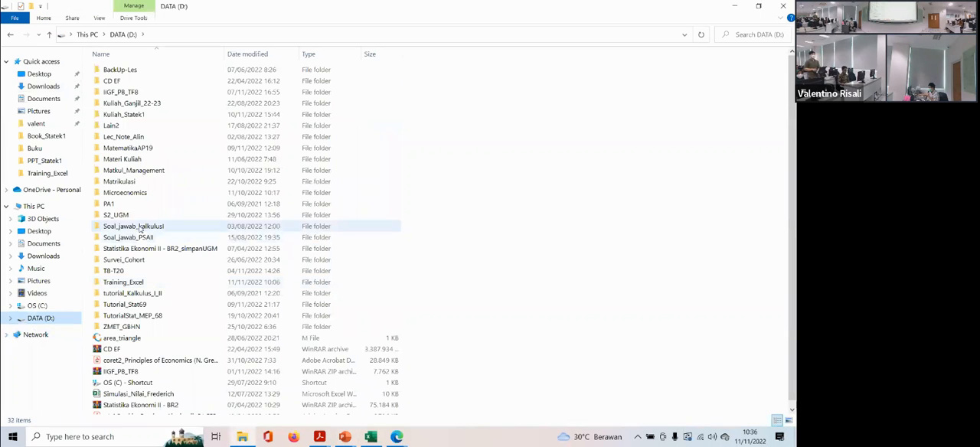
pyautogui.doubleClick(138, 283)
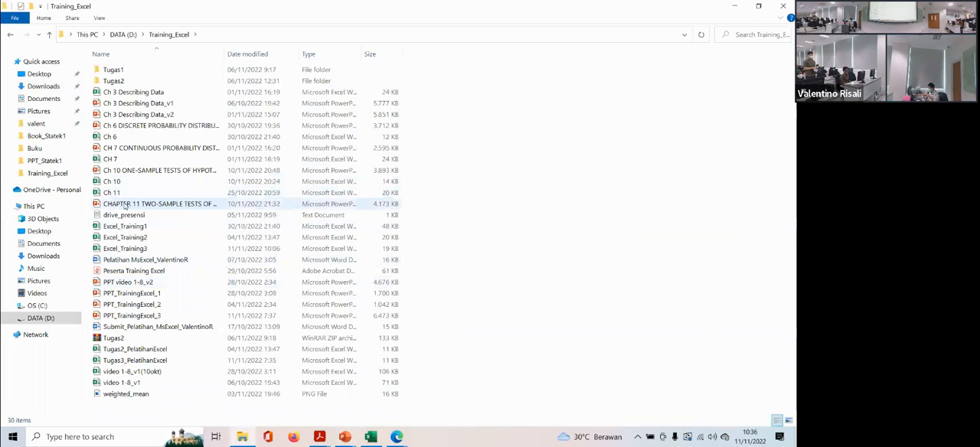
pyautogui.doubleClick(125, 206)
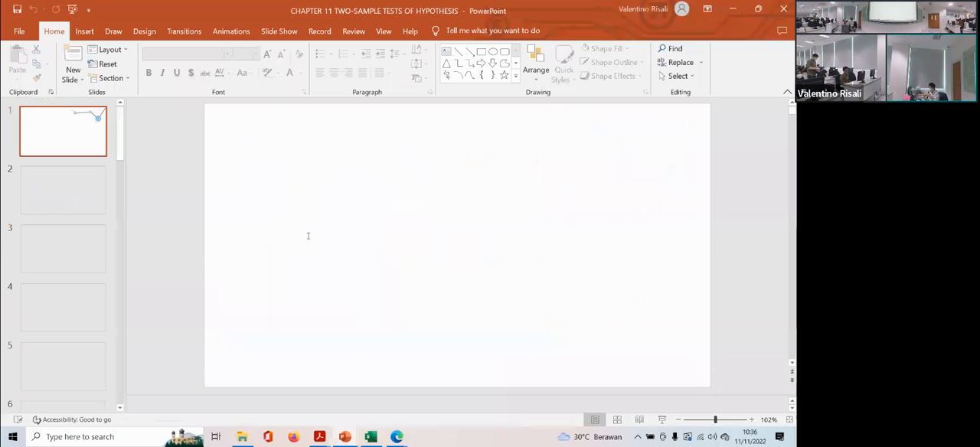
# - Look through the Chapter 11 slides and view the unequal-variance t-test examples on slides 18 and 17
pyautogui.scroll(-5, 108, 253)
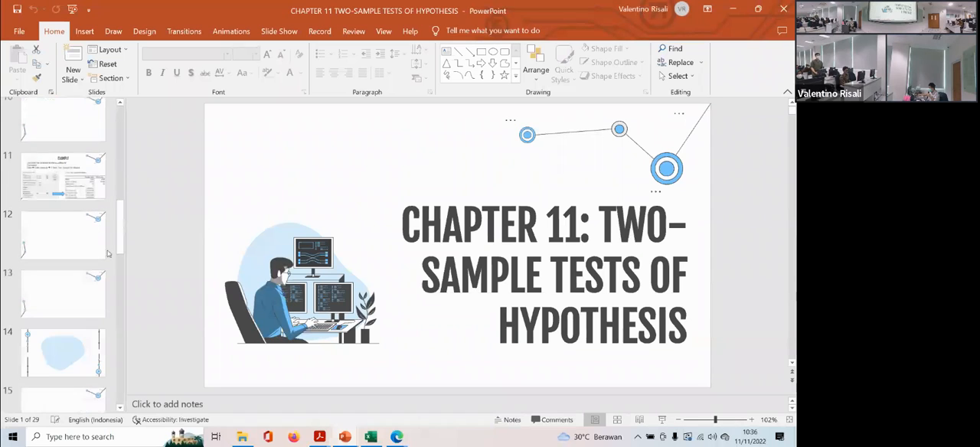
pyautogui.scroll(-8, 121, 231)
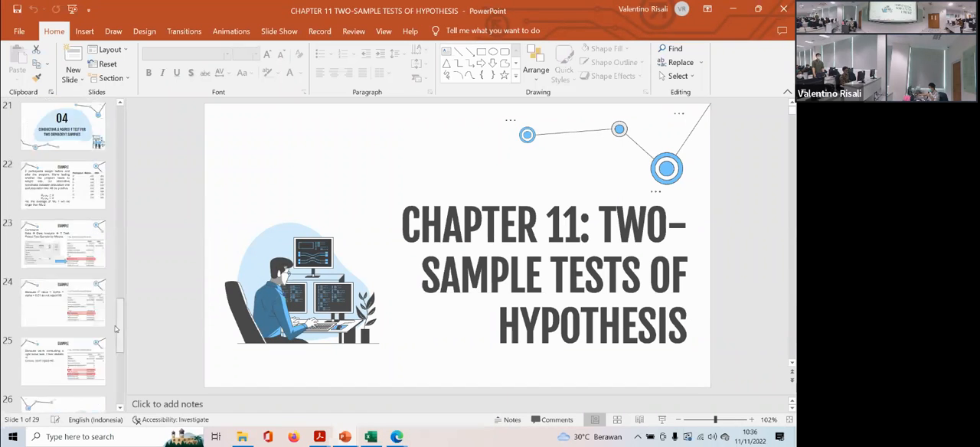
pyautogui.scroll(2, 72, 231)
pyautogui.click(65, 146)
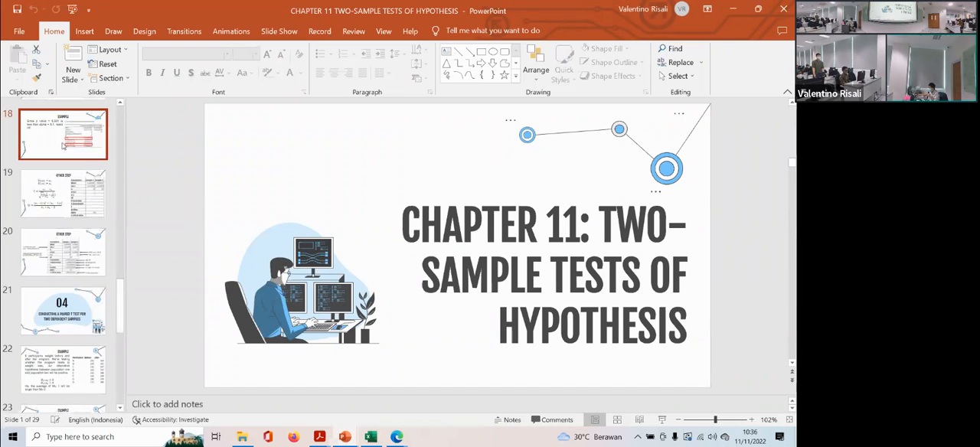
pyautogui.scroll(1, 64, 146)
pyautogui.click(64, 149)
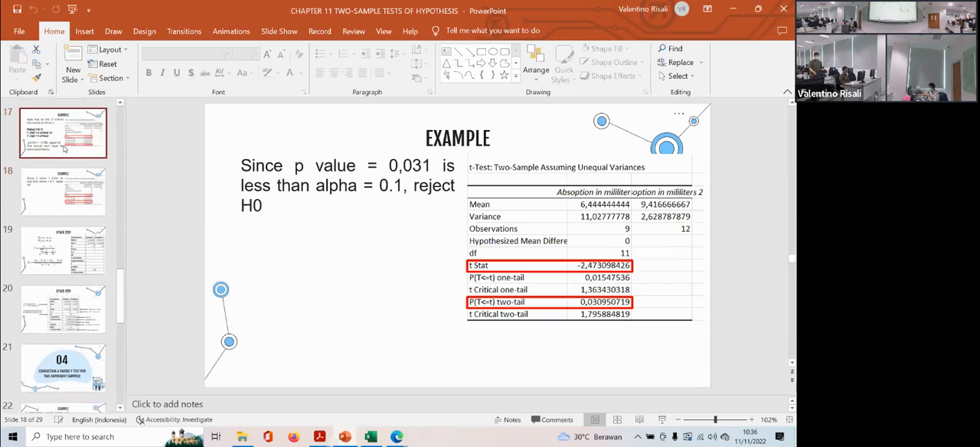
# - Go back to slide 10 and view the hardware store example on male and female associates' sales
pyautogui.scroll(1, 65, 149)
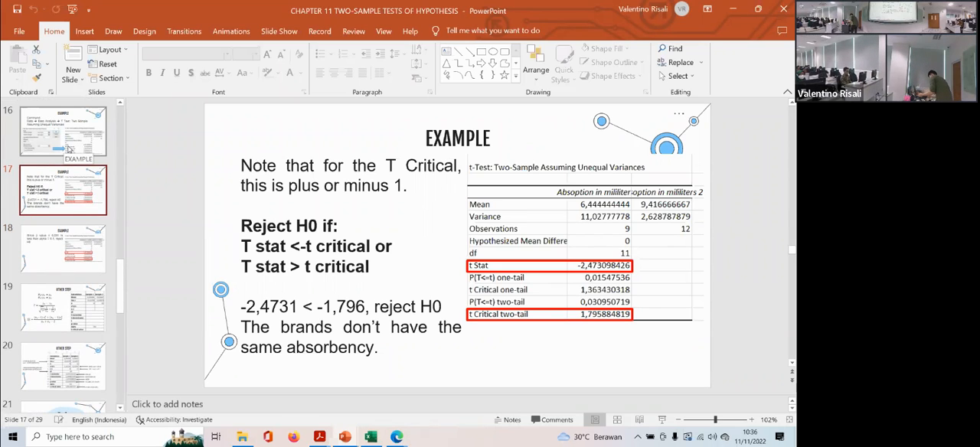
pyautogui.scroll(4, 76, 214)
pyautogui.scroll(8, 59, 236)
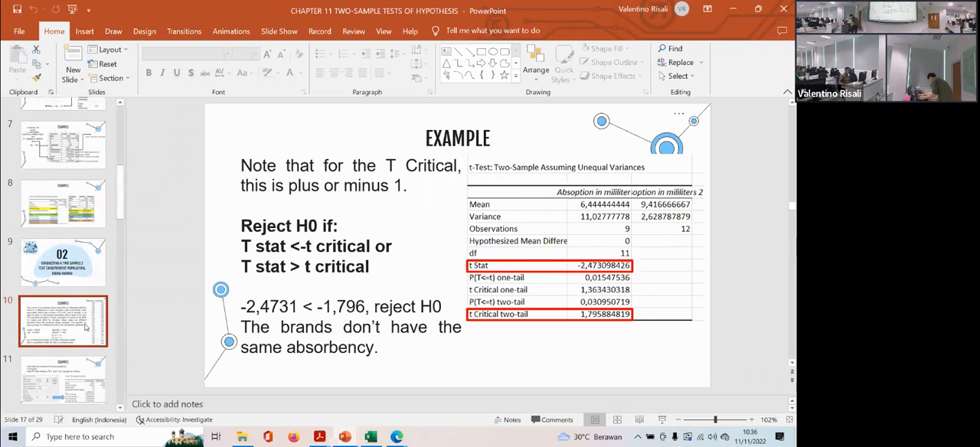
pyautogui.click(86, 327)
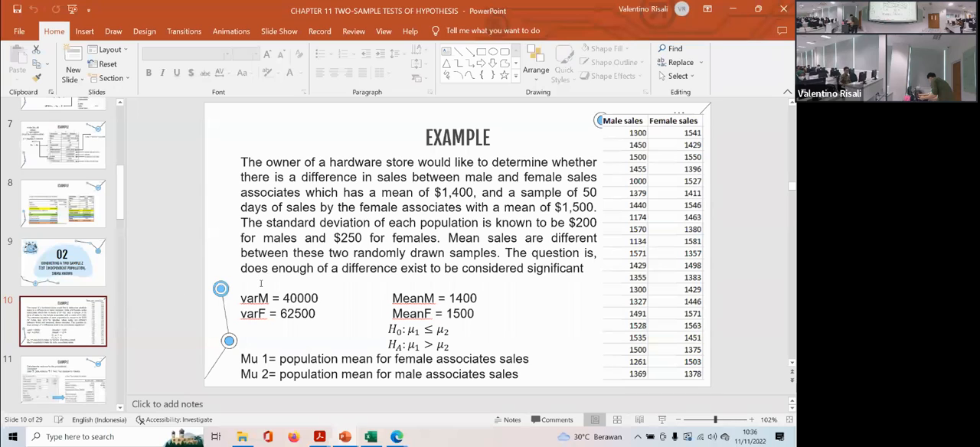
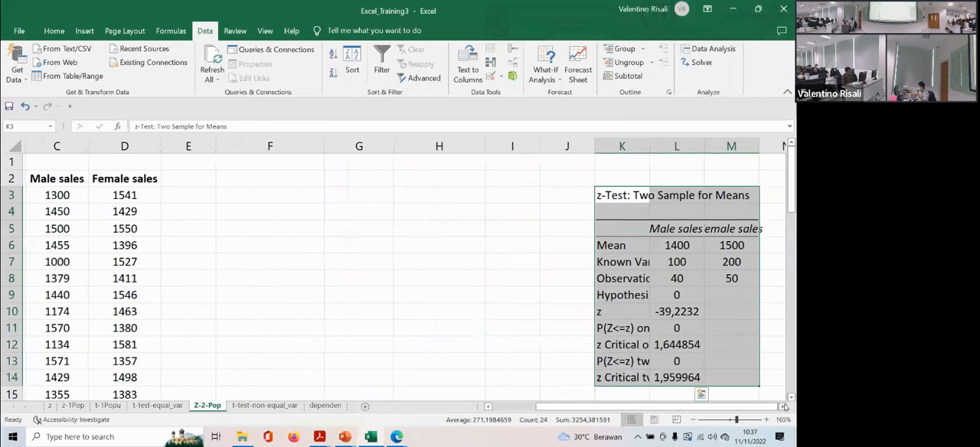
# - Delete columns K to M, which hold the z-test output with wrong variances, from the Z-2-Pop sheet
pyautogui.click(557, 146)
pyautogui.moveTo(557, 146); pyautogui.dragTo(666, 147)
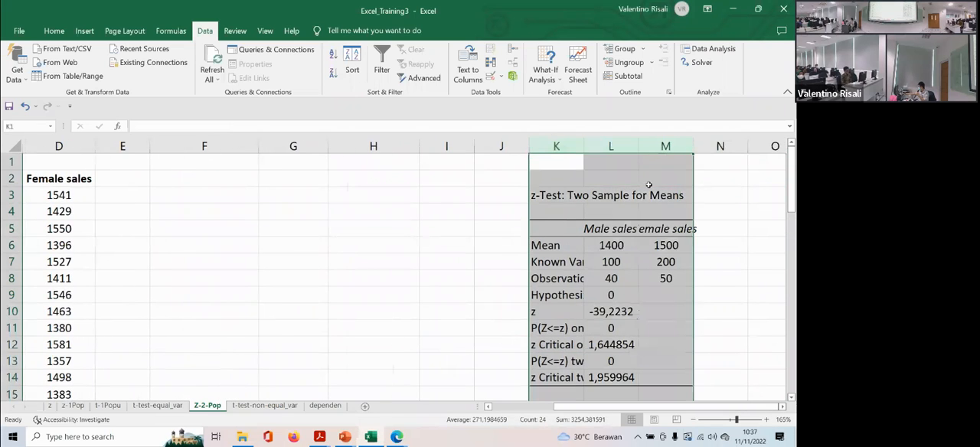
pyautogui.rightClick(578, 151)
pyautogui.click(626, 273)
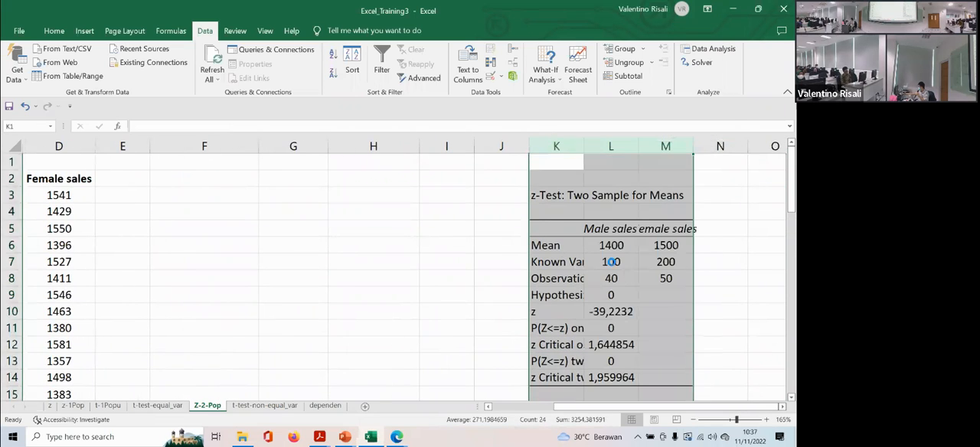
pyautogui.scroll(-4, 340, 298)
pyautogui.scroll(4, 298, 295)
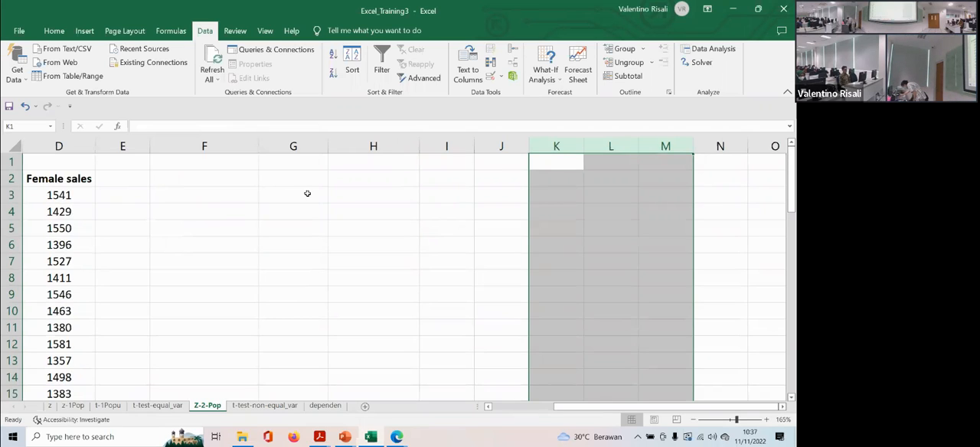
# - Switch to PowerPoint and view slide 17 of PPT_TrainingExcel_3 and the hardware store example on slide 10 of the Chapter 11 presentation
pyautogui.click(344, 437)
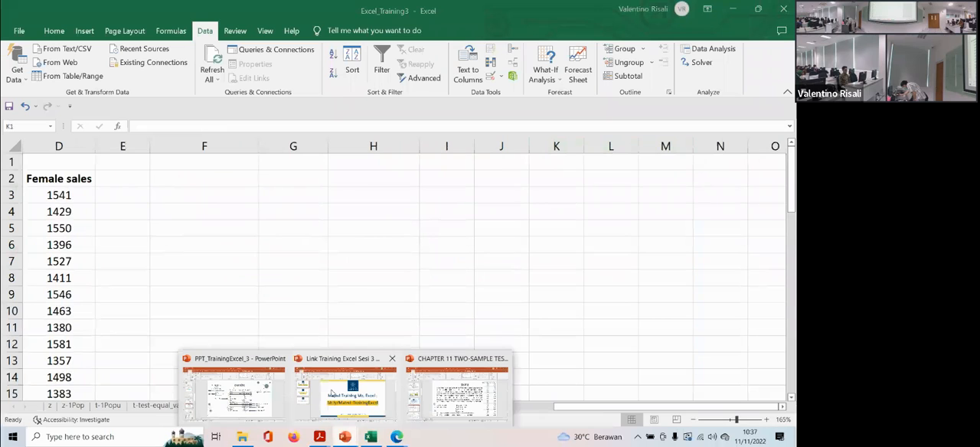
pyautogui.click(234, 393)
pyautogui.moveTo(345, 437)
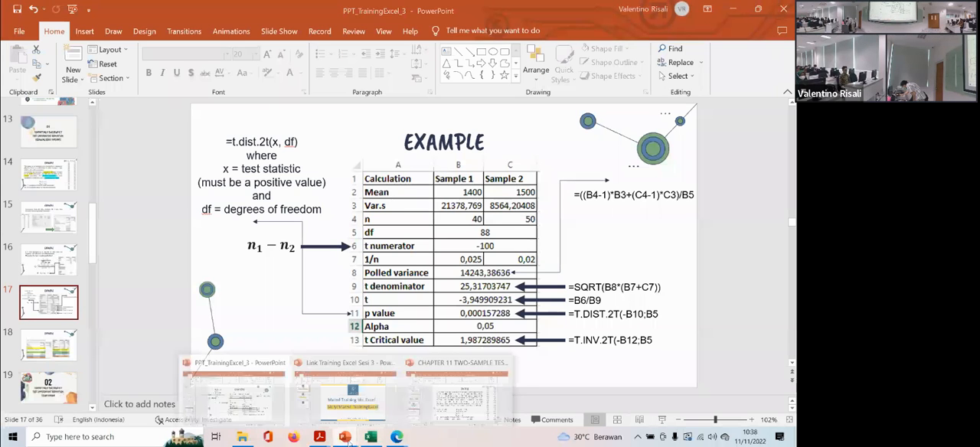
pyautogui.click(441, 388)
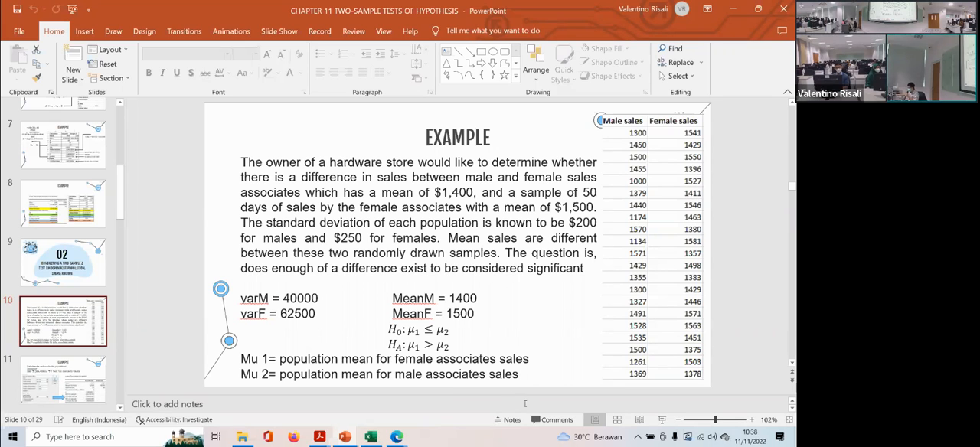
# - Switch back to Excel and run the z-Test: Two Sample for Means with variances 40000 and 62500, outputting to J3
pyautogui.click(372, 436)
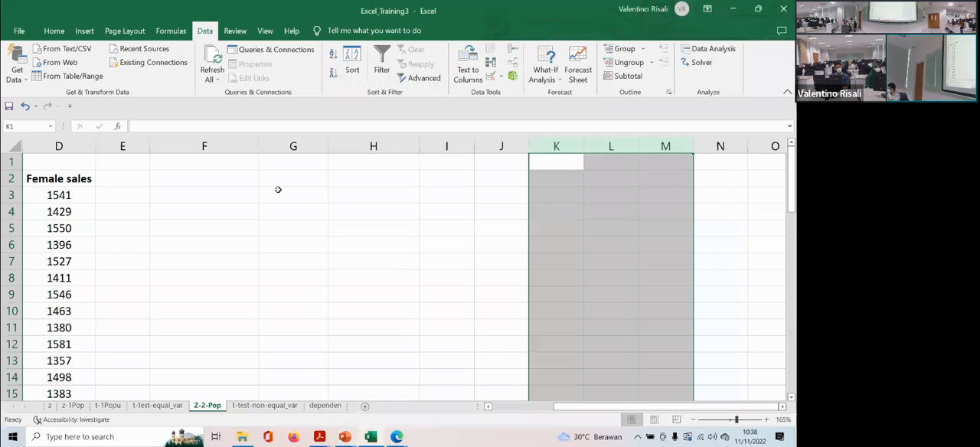
pyautogui.click(174, 177)
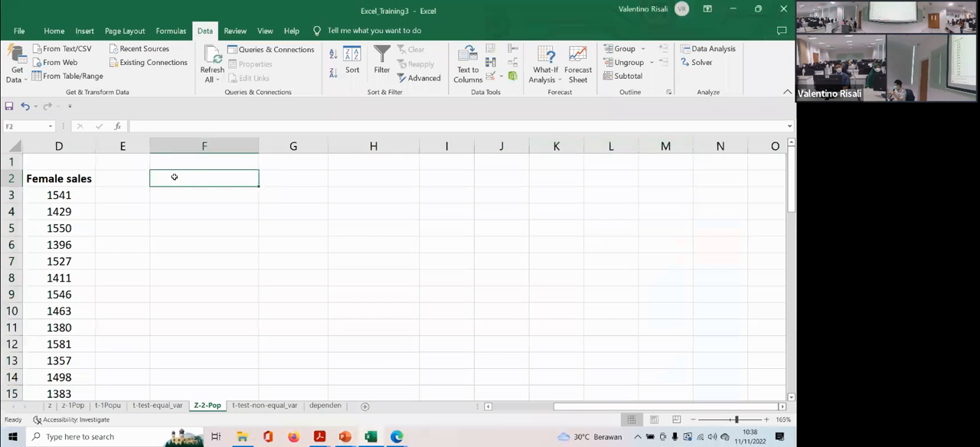
pyautogui.click(511, 408)
pyautogui.click(708, 48)
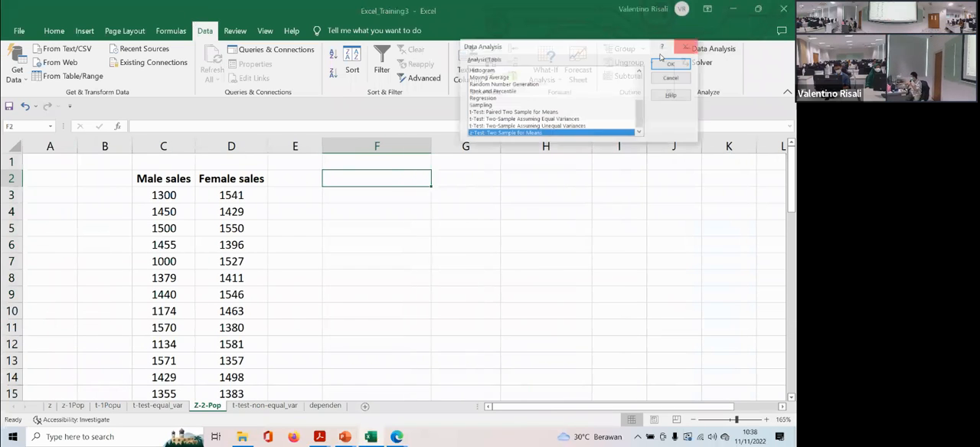
pyautogui.doubleClick(518, 134)
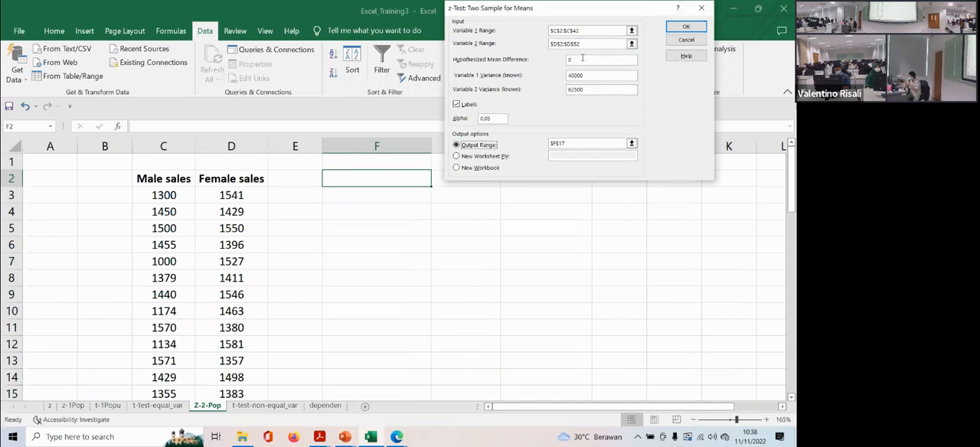
pyautogui.moveTo(585, 74); pyautogui.dragTo(561, 95)
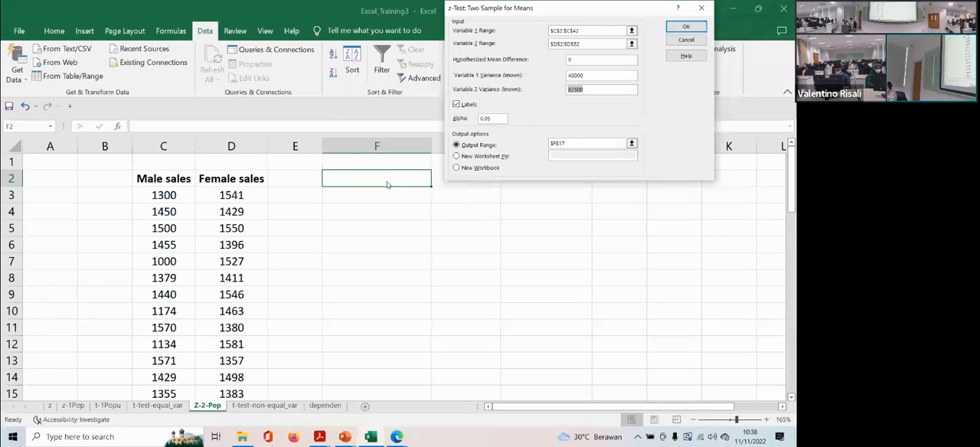
pyautogui.doubleClick(571, 143)
pyautogui.press('BackSpace')
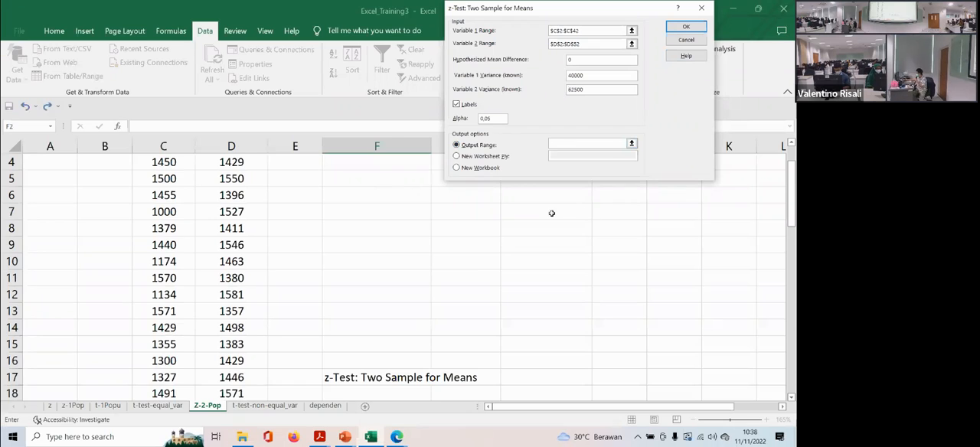
pyautogui.scroll(1, 551, 212)
pyautogui.click(669, 194)
pyautogui.click(687, 26)
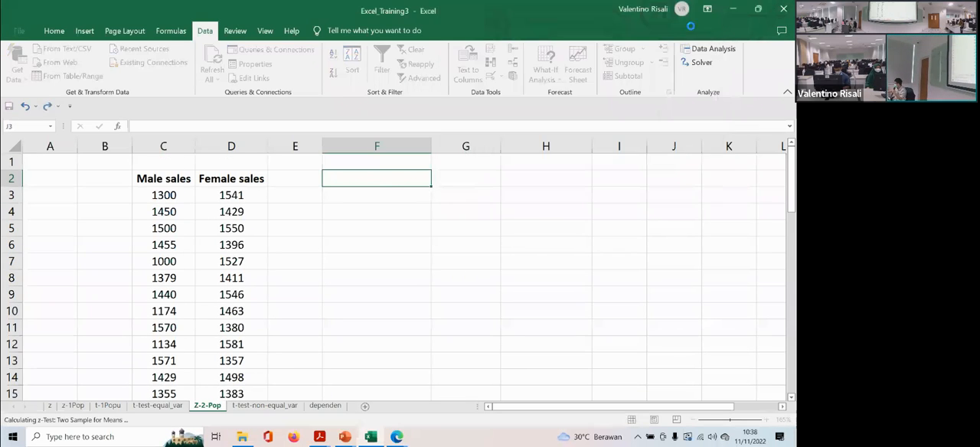
# - Move the new z-test output table from J3:L14 to the cells starting at F2, beside the sales data
pyautogui.scroll(-2, 620, 360)
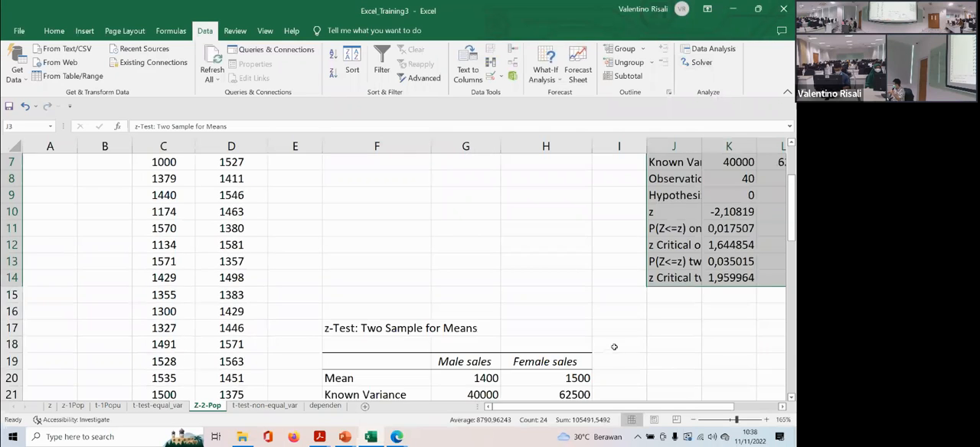
pyautogui.scroll(2, 617, 350)
pyautogui.hscroll(5, 437, 322)
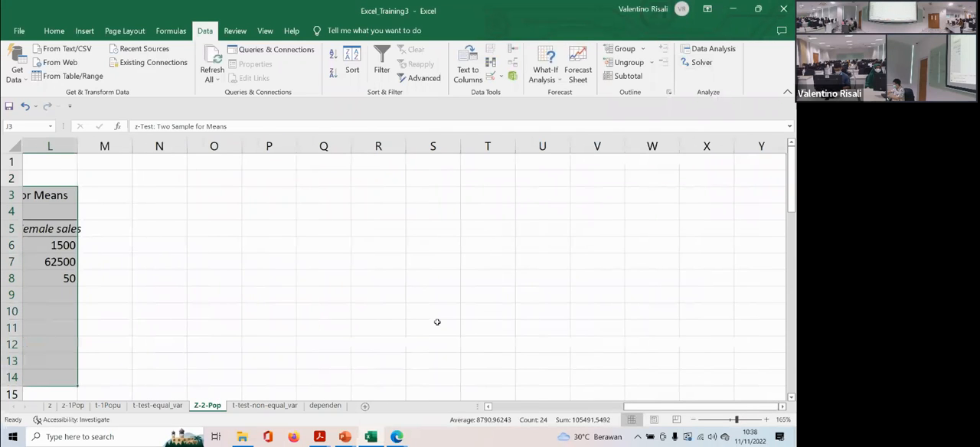
pyautogui.hscroll(-4, 490, 394)
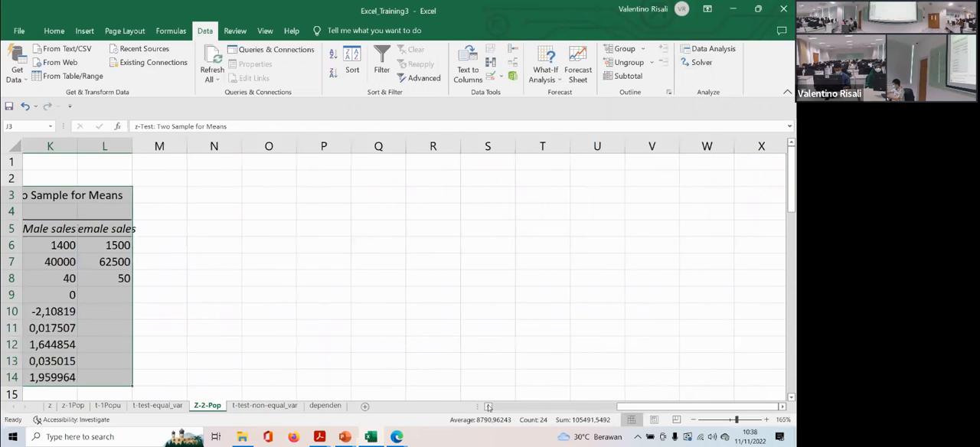
pyautogui.scroll(-2, 344, 263)
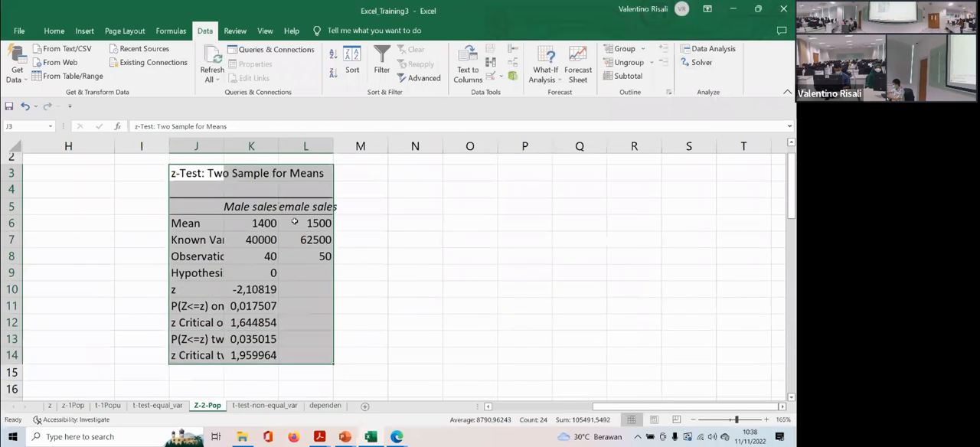
pyautogui.scroll(2, 298, 186)
pyautogui.click(218, 196)
pyautogui.moveTo(227, 197); pyautogui.dragTo(299, 376)
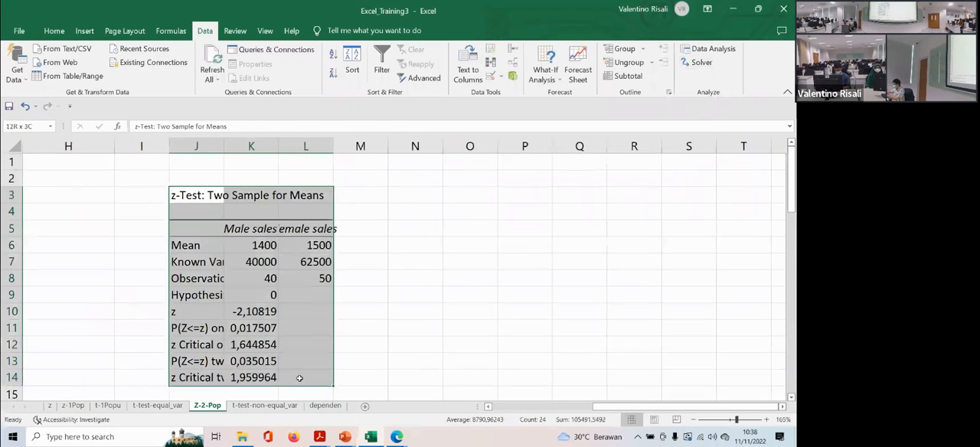
pyautogui.hotkey('ctrl', 'c')
pyautogui.click(84, 206)
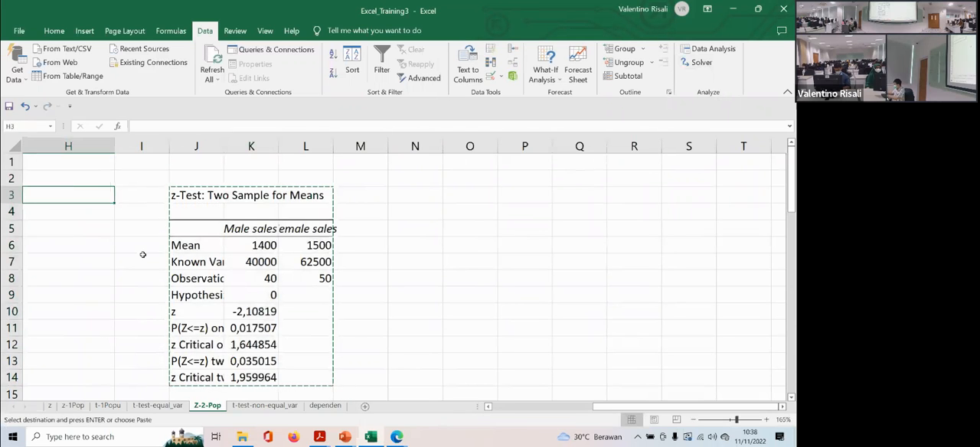
pyautogui.press('Left')
pyautogui.press('Left')
pyautogui.press('Left')
pyautogui.press('Left')
pyautogui.press('Left')
pyautogui.press('Left')
pyautogui.press('Right')
pyautogui.press('Right')
pyautogui.press('Right')
pyautogui.press('Right')
pyautogui.press('Up')
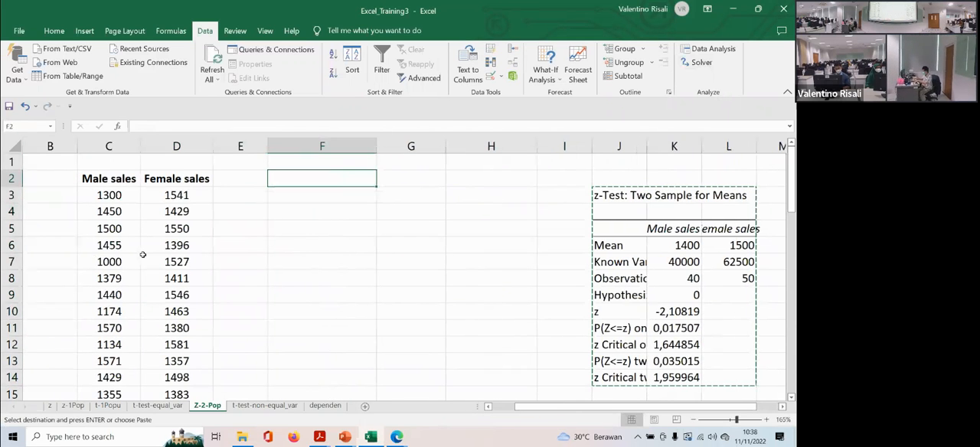
pyautogui.hotkey('ctrl', 'v')
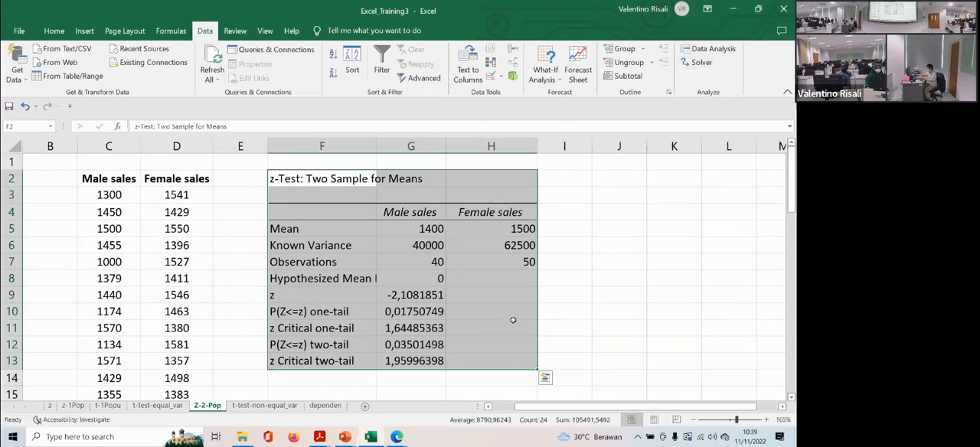
# - Centre the mean, variance, observations and hypothesized difference values in G5:H8
pyautogui.moveTo(422, 229); pyautogui.dragTo(488, 274)
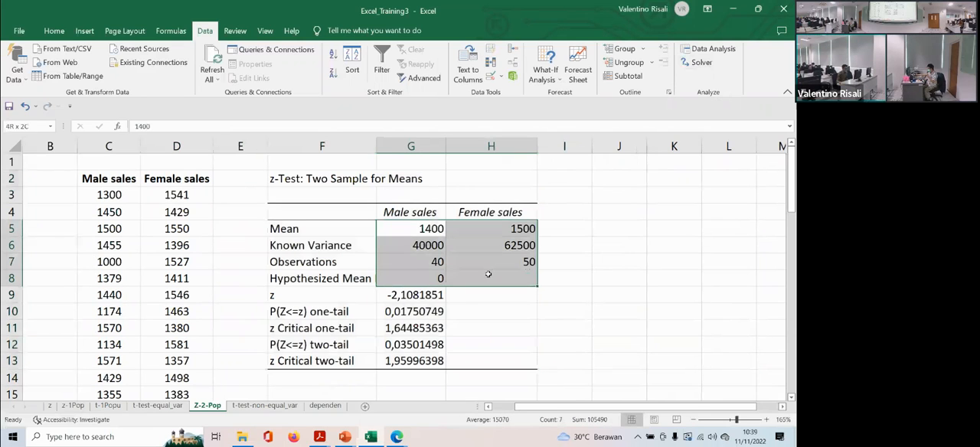
pyautogui.click(54, 31)
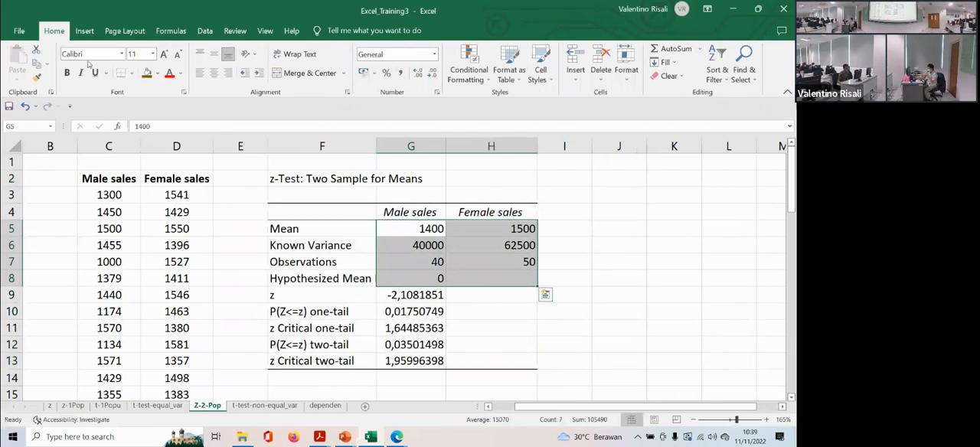
pyautogui.click(214, 73)
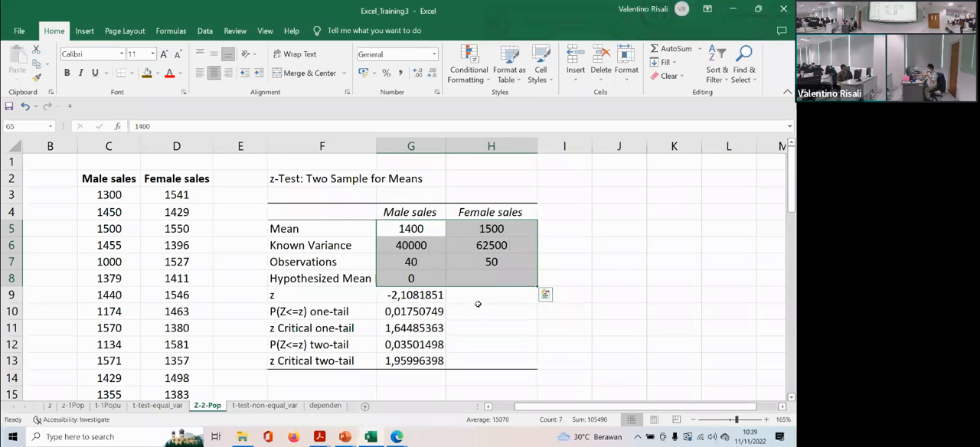
# - Fill the z statistic in G9 with dark gold and the two-tail critical value in G13 with yellow
pyautogui.click(478, 300)
pyautogui.click(379, 294)
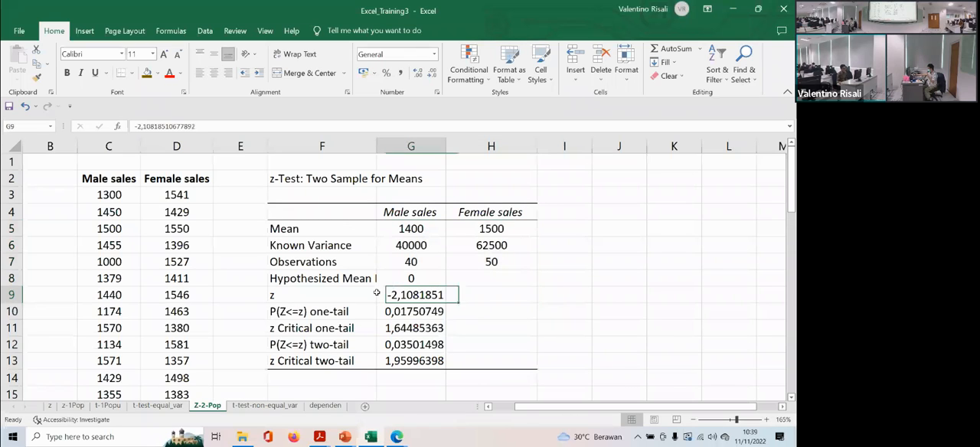
pyautogui.click(147, 74)
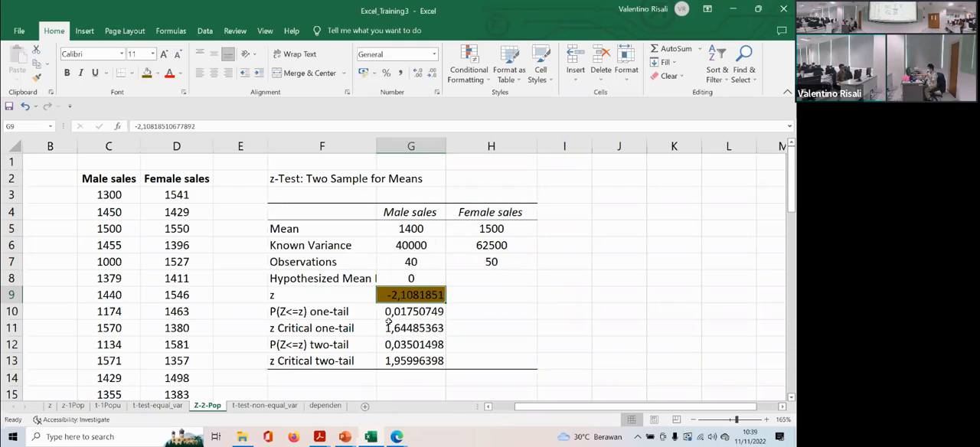
pyautogui.click(391, 357)
pyautogui.click(155, 74)
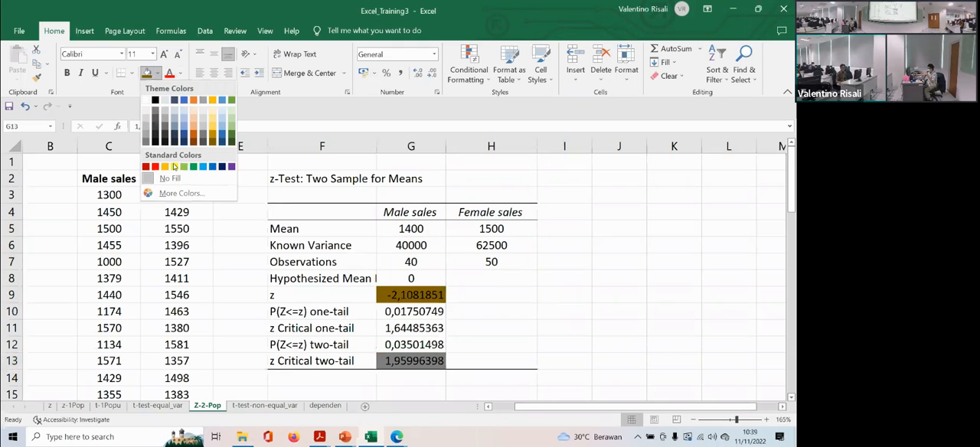
pyautogui.click(177, 165)
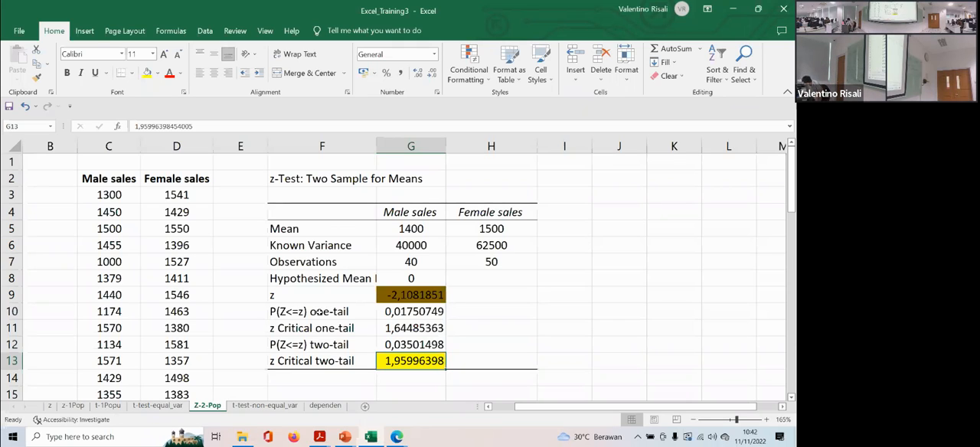
# - Switch to Statistics_Econ_I.pdf in Acrobat Reader and show page 77, on comparing two means with unknown equal variances, in full screen
pyautogui.click(321, 440)
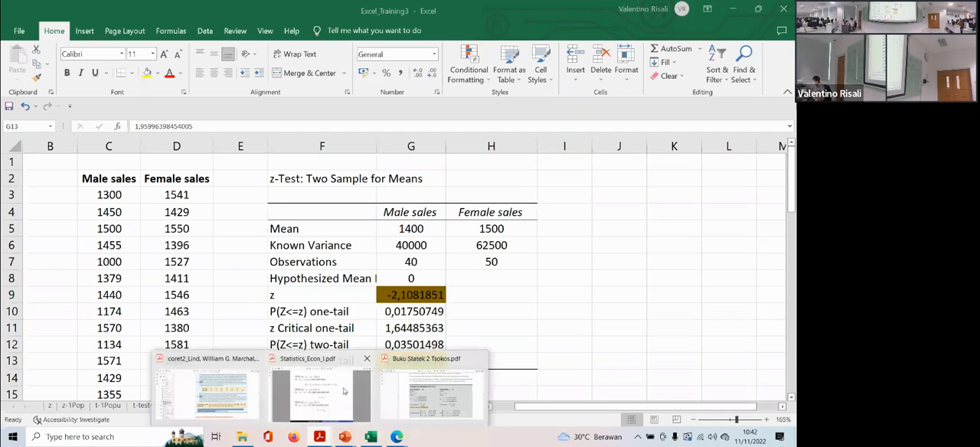
pyautogui.click(366, 392)
pyautogui.scroll(-1, 336, 315)
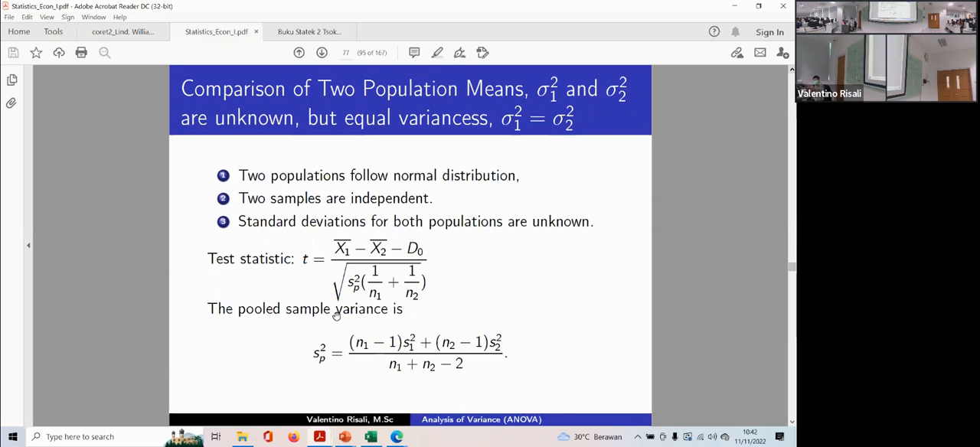
pyautogui.click(46, 17)
pyautogui.click(113, 177)
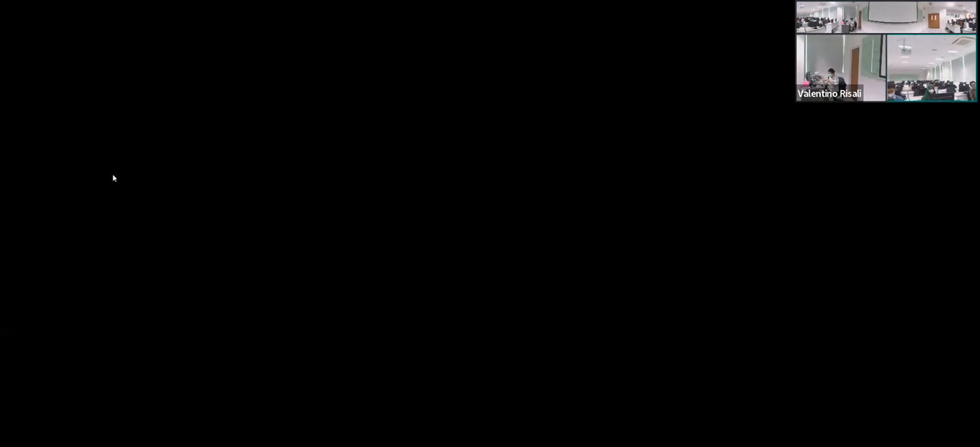
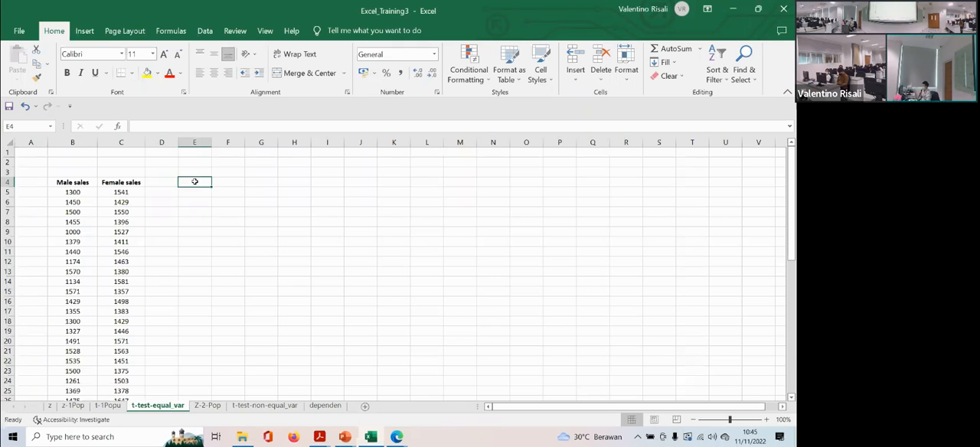
# - Start a two-sample t-test assuming equal variances, with male sales B4:B44 as variable 1 and female sales C4:C54 as variable 2
pyautogui.click(205, 30)
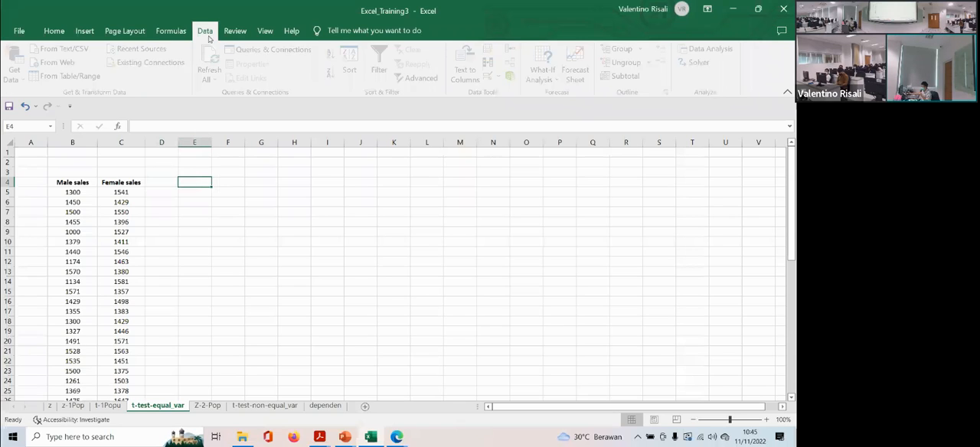
pyautogui.click(703, 49)
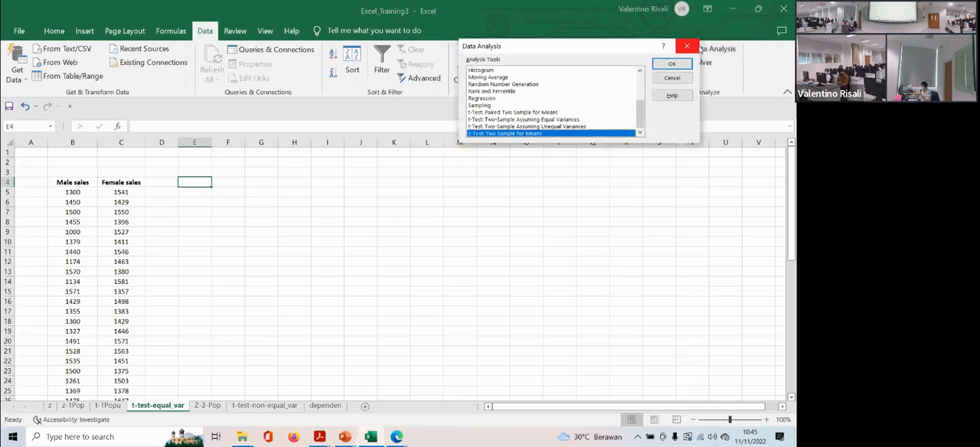
pyautogui.doubleClick(513, 120)
pyautogui.click(594, 46)
pyautogui.press('BackSpace')
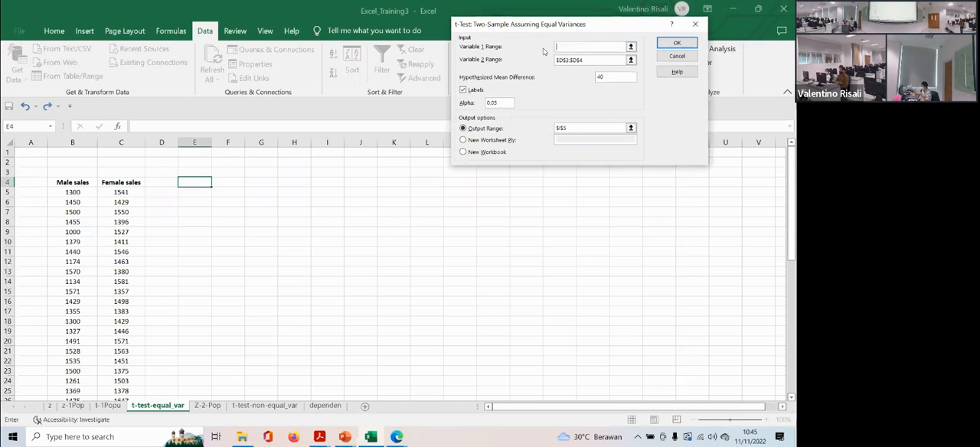
pyautogui.moveTo(588, 60); pyautogui.dragTo(548, 60)
pyautogui.press('BackSpace')
pyautogui.click(557, 46)
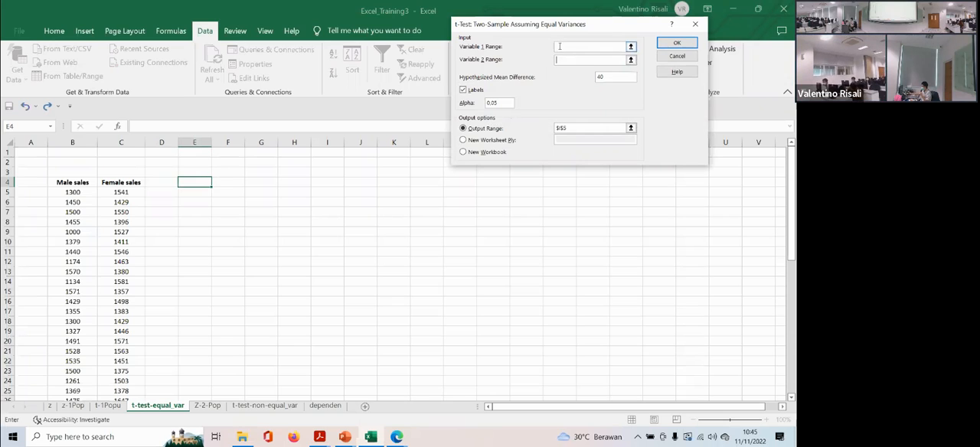
pyautogui.moveTo(68, 182); pyautogui.dragTo(73, 342)
pyautogui.scroll(4, 166, 254)
pyautogui.click(571, 62)
pyautogui.scroll(4, 216, 171)
pyautogui.moveTo(109, 182); pyautogui.dragTo(116, 381)
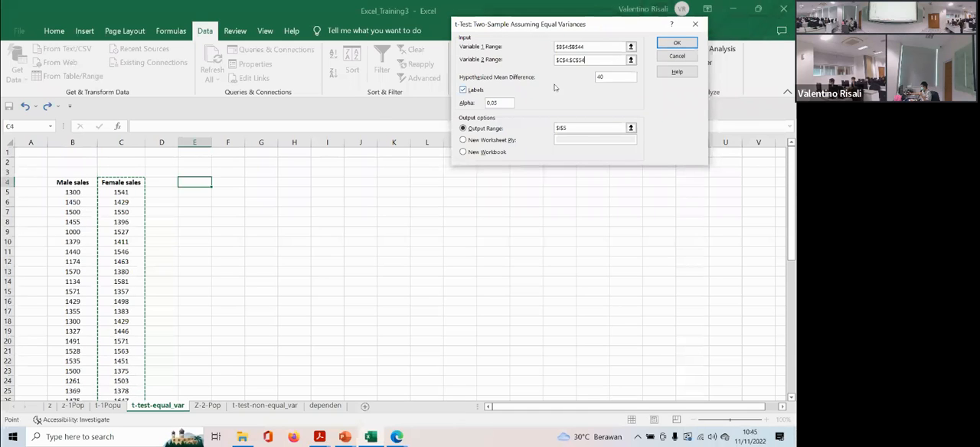
# - Set the hypothesized mean difference to 0 and the output range to E4, and run the equal-variance t-test
pyautogui.moveTo(606, 77); pyautogui.dragTo(586, 80)
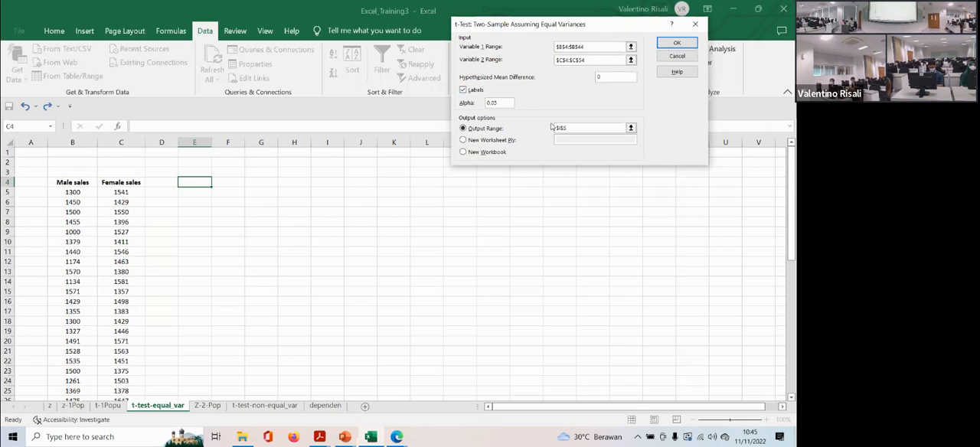
pyautogui.moveTo(570, 129); pyautogui.dragTo(556, 130)
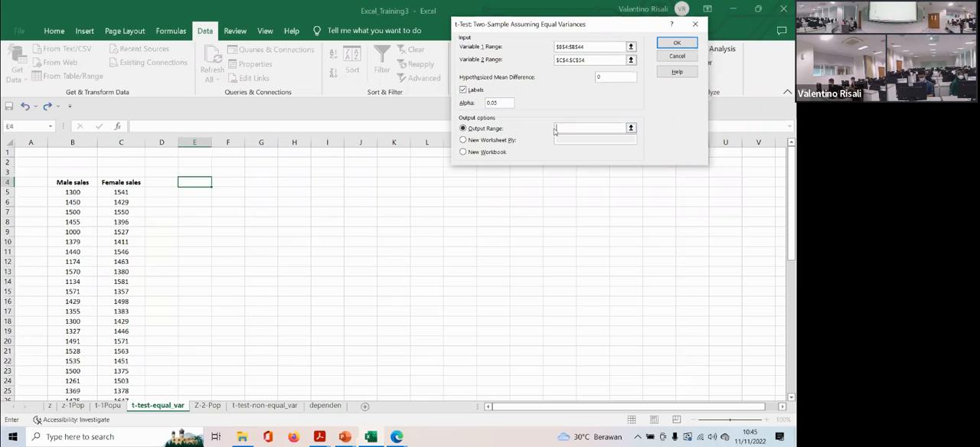
pyautogui.click(195, 182)
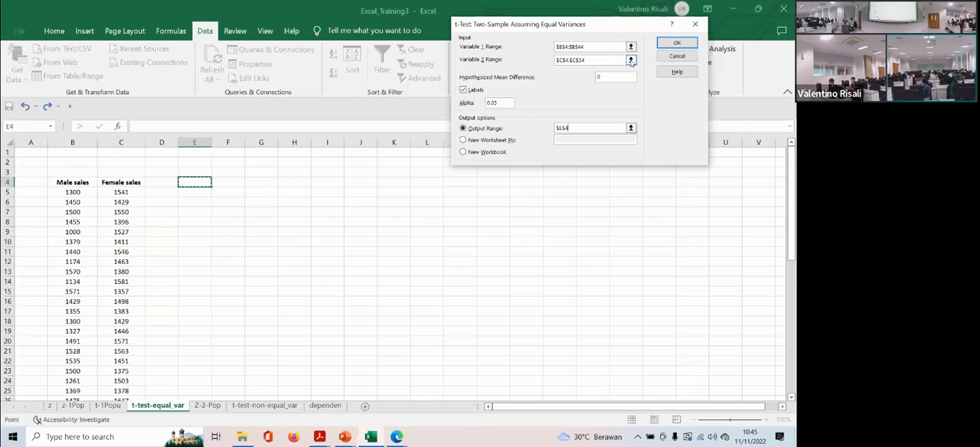
pyautogui.click(665, 41)
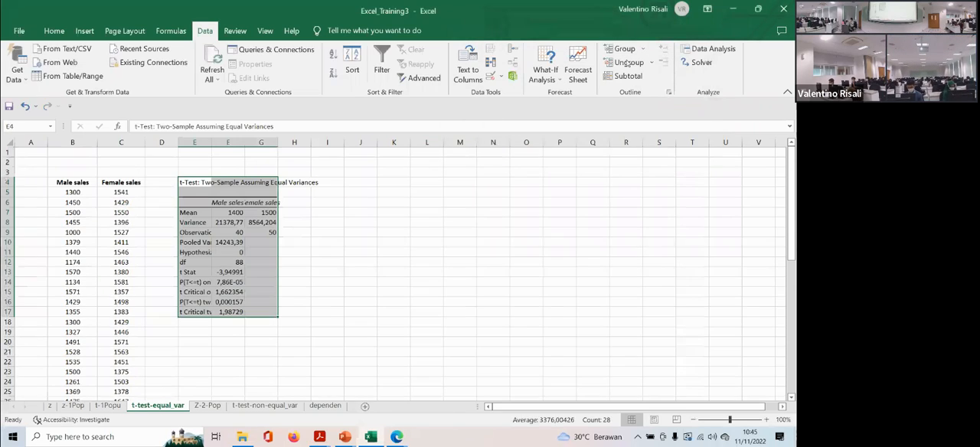
# - Widen the t-test output columns E to G and centre the values in F7:G18
pyautogui.moveTo(213, 142); pyautogui.dragTo(390, 144)
pyautogui.moveTo(298, 213); pyautogui.dragTo(339, 324)
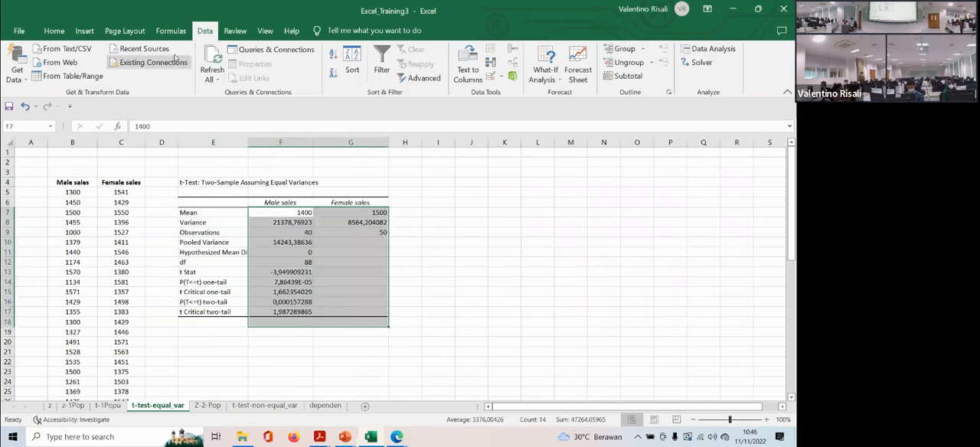
pyautogui.click(60, 33)
pyautogui.click(214, 73)
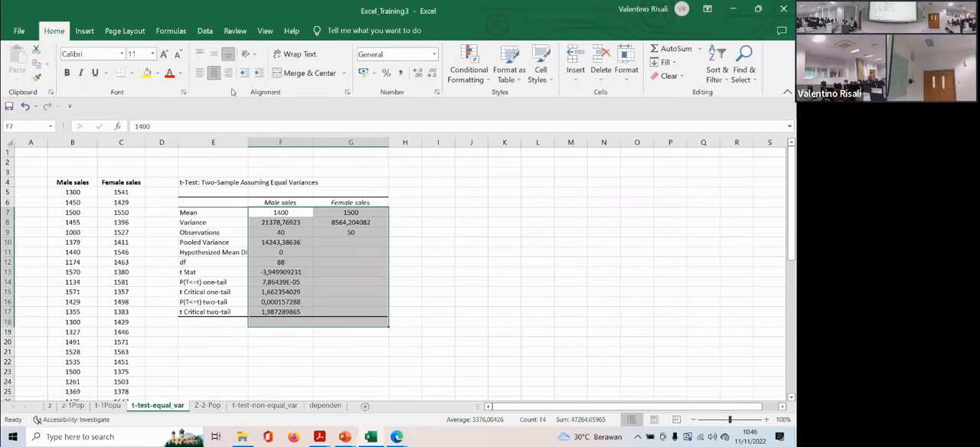
# - Go through the t-test values from mean to df and fill the degrees of freedom in F12 with yellow
pyautogui.click(285, 212)
pyautogui.click(339, 212)
pyautogui.click(282, 222)
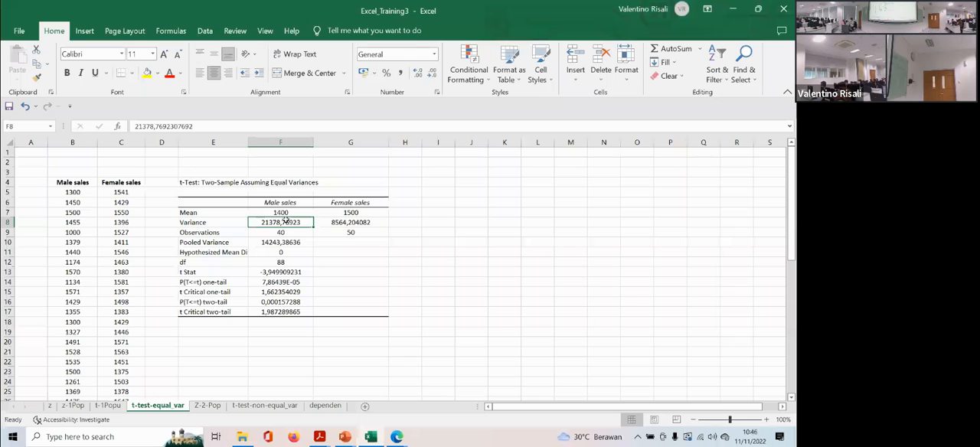
pyautogui.click(294, 233)
pyautogui.click(284, 243)
pyautogui.click(282, 253)
pyautogui.click(281, 262)
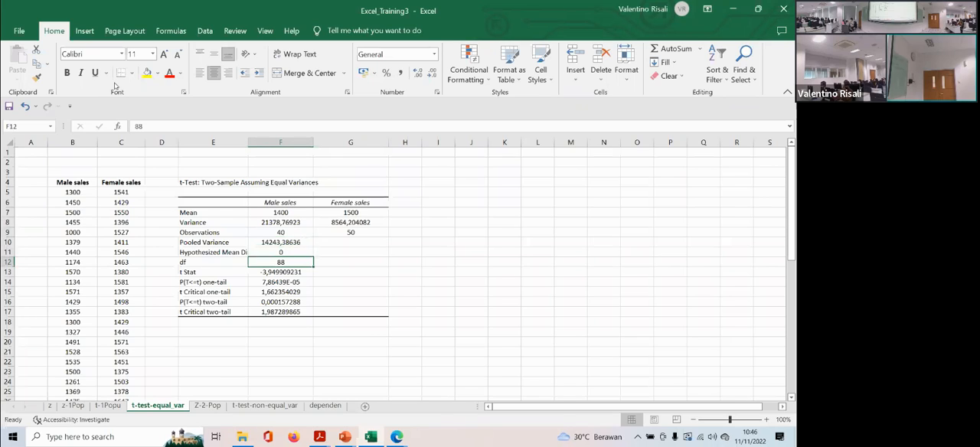
pyautogui.click(147, 73)
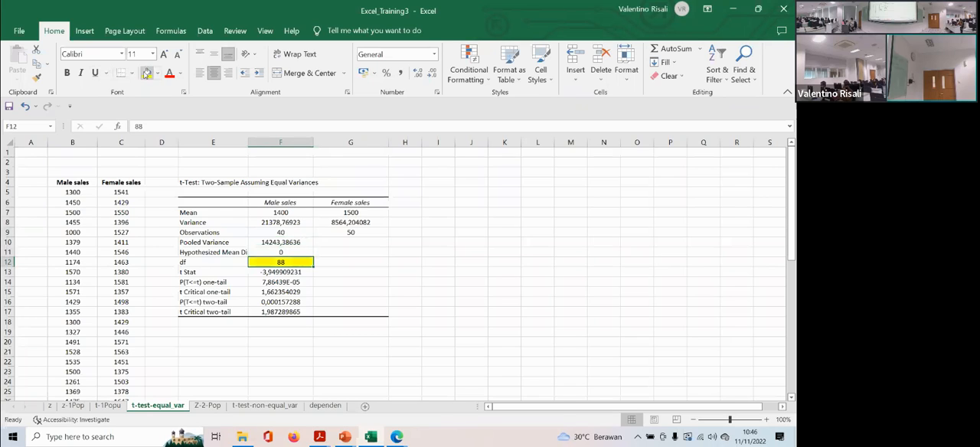
# - Fill the t statistic in F13 with light blue and the two-tail critical value in F17 with green
pyautogui.click(277, 273)
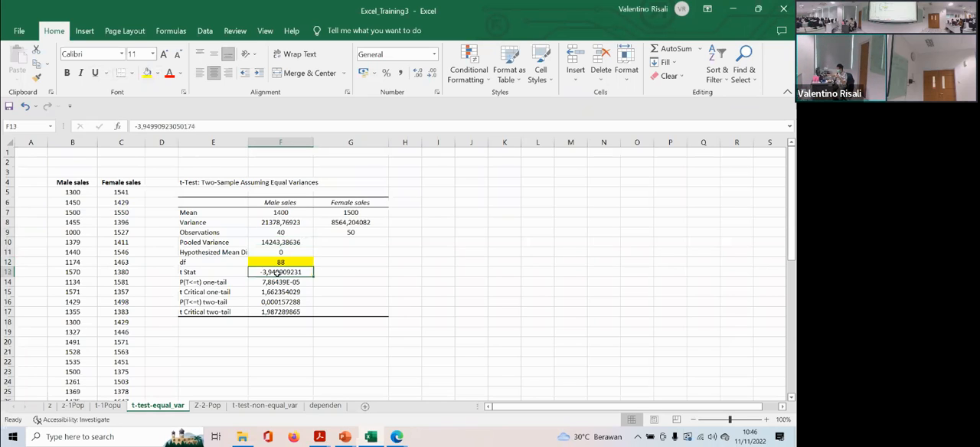
pyautogui.click(736, 419)
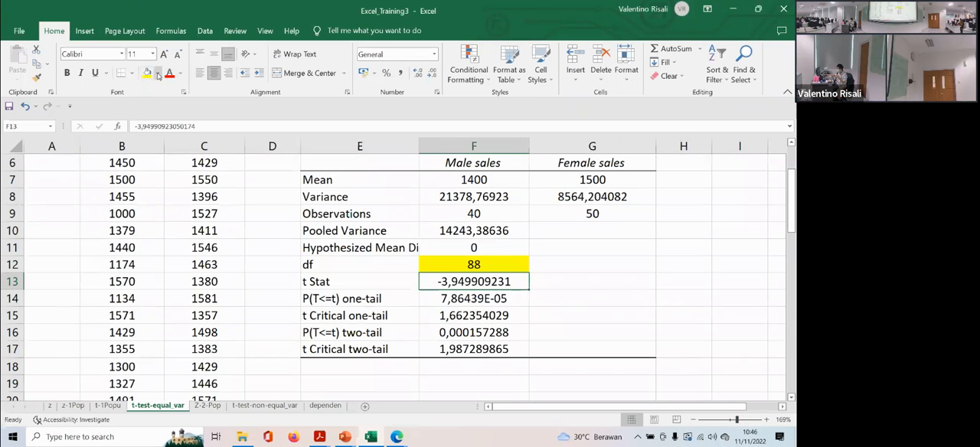
pyautogui.click(158, 74)
pyautogui.click(201, 164)
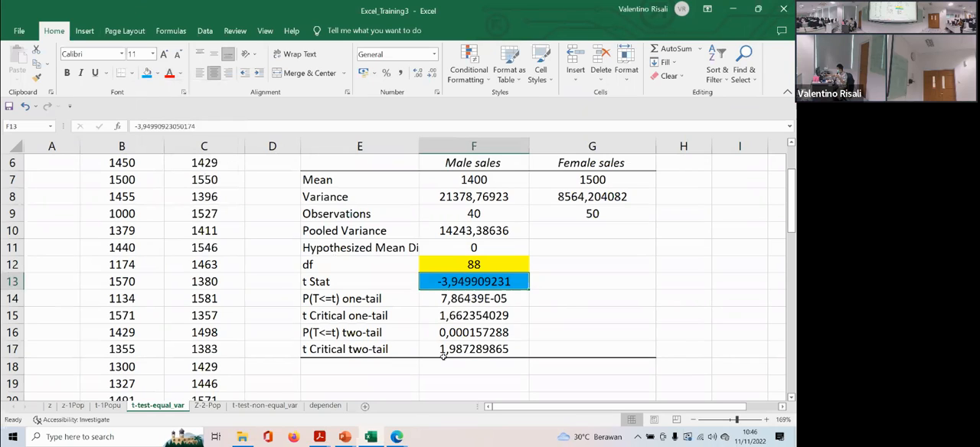
pyautogui.click(448, 350)
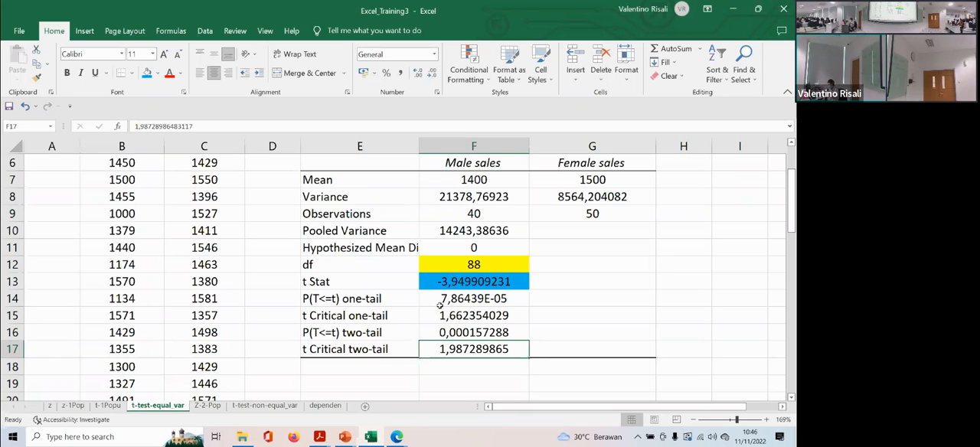
pyautogui.click(156, 74)
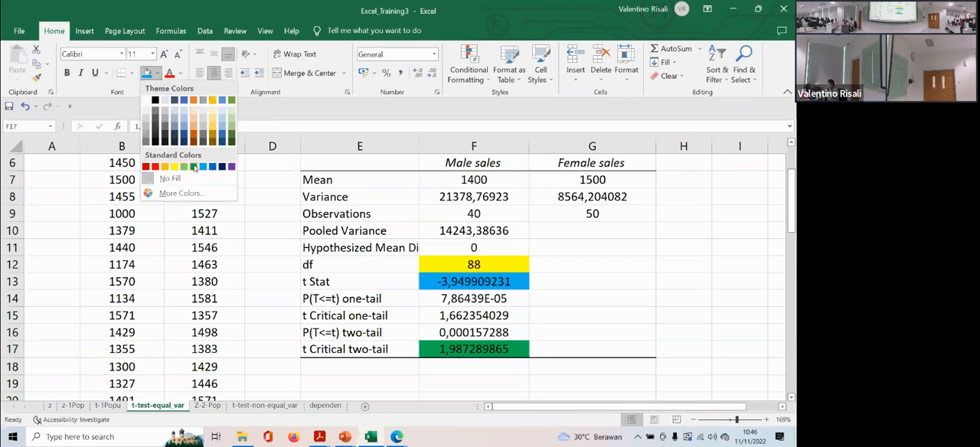
pyautogui.click(193, 167)
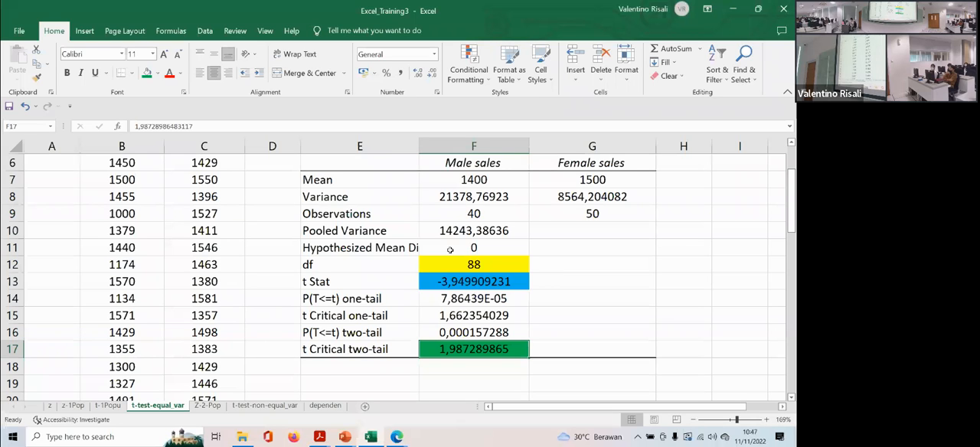
# - On the t-test-non-equal_var sheet, start a two-sample t-test assuming unequal variances
pyautogui.scroll(1, 450, 250)
pyautogui.scroll(-1, 449, 249)
pyautogui.click(257, 405)
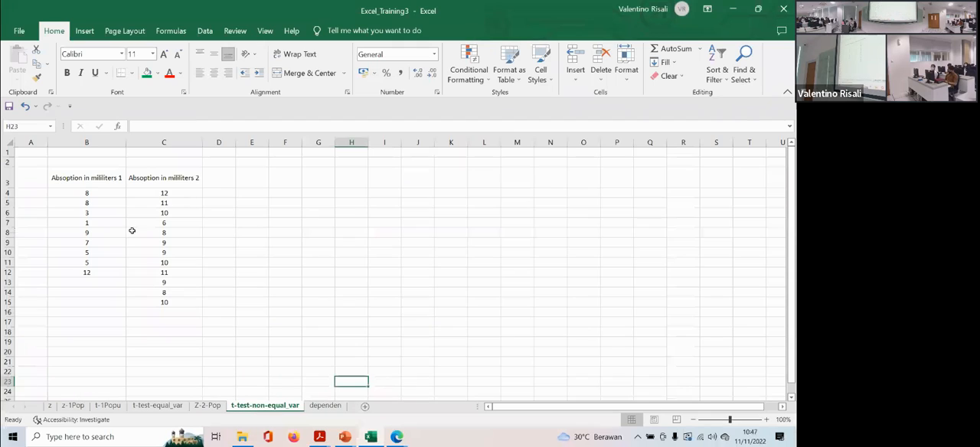
pyautogui.click(206, 30)
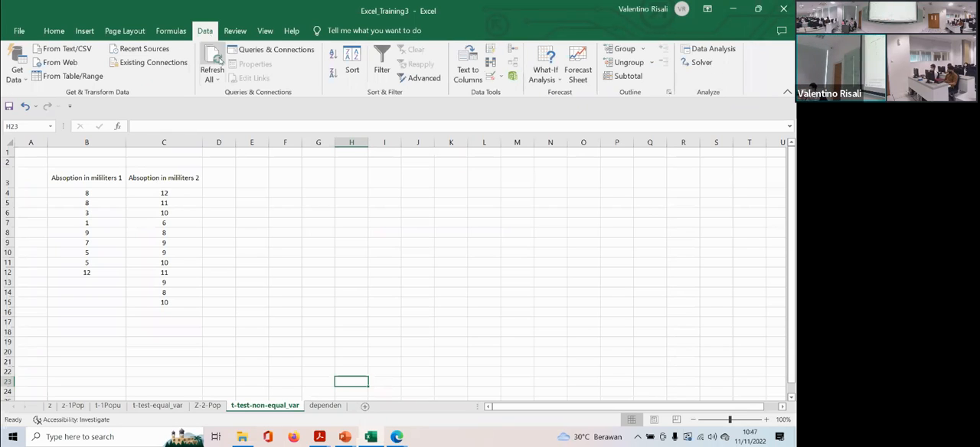
pyautogui.click(712, 48)
pyautogui.scroll(-1, 631, 110)
pyautogui.click(523, 127)
pyautogui.click(672, 63)
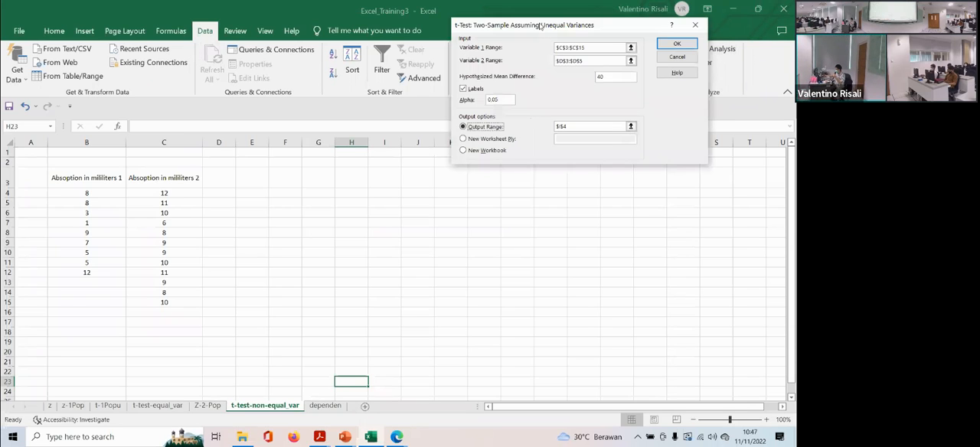
# - Set variable 1 to B3:B12, variable 2 to C3:C15 and the hypothesized mean difference to 0
pyautogui.moveTo(598, 51); pyautogui.dragTo(539, 46)
pyautogui.press('BackSpace')
pyautogui.moveTo(596, 64); pyautogui.dragTo(536, 62)
pyautogui.press('BackSpace')
pyautogui.click(560, 47)
pyautogui.moveTo(93, 178); pyautogui.dragTo(87, 273)
pyautogui.click(570, 60)
pyautogui.moveTo(153, 178); pyautogui.dragTo(150, 302)
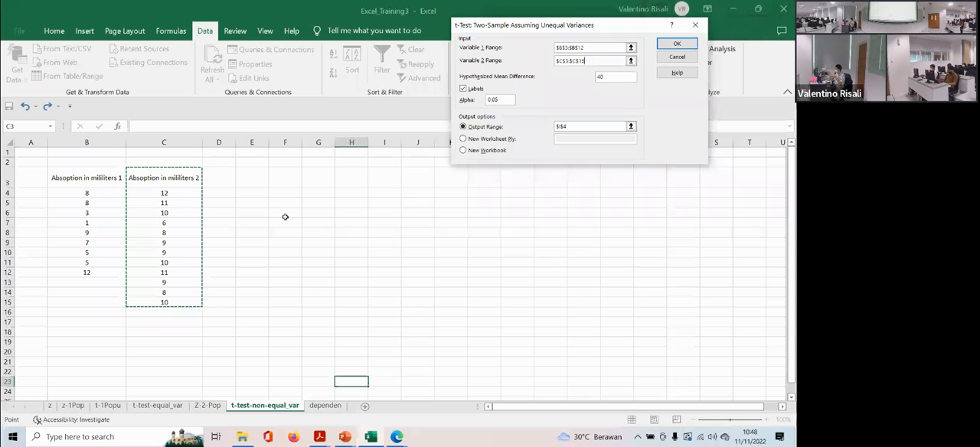
pyautogui.moveTo(620, 75); pyautogui.dragTo(585, 77)
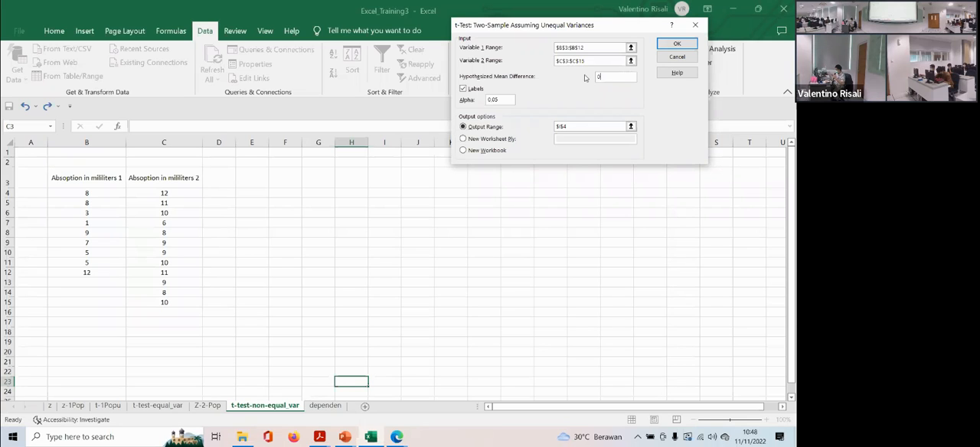
# - Switch to PPT_TrainingExcel_3 in PowerPoint and show slide 25, the paper towel absorbency example for the unequal-variance t-test
pyautogui.click(344, 436)
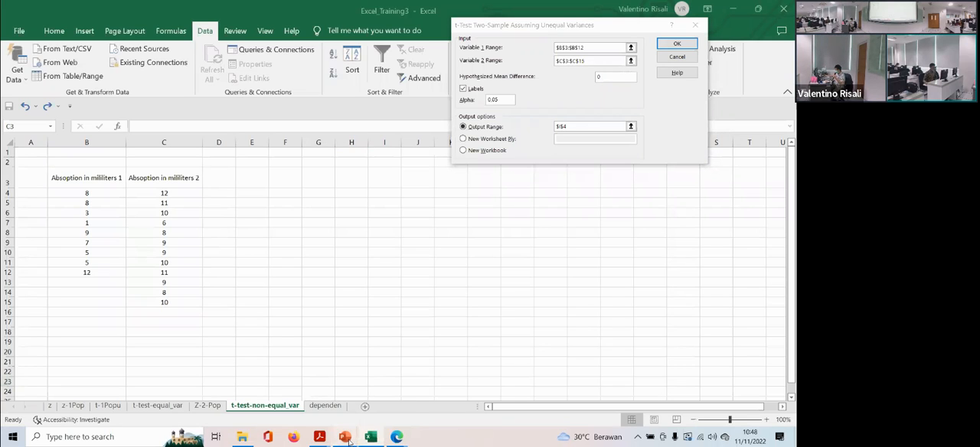
pyautogui.click(255, 390)
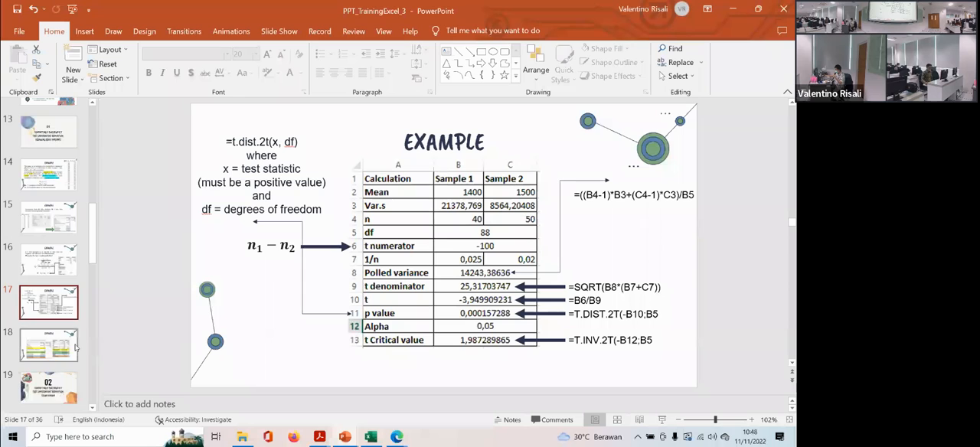
pyautogui.scroll(-2, 52, 340)
pyautogui.click(50, 325)
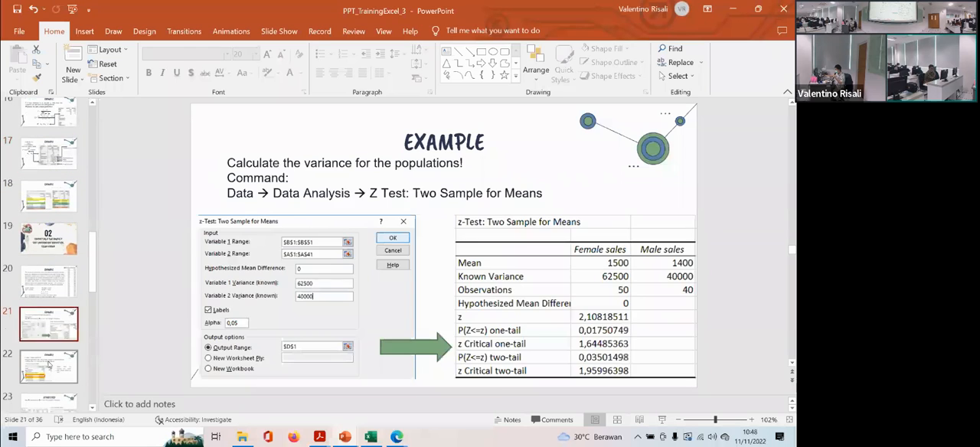
pyautogui.click(49, 366)
pyautogui.scroll(-2, 49, 366)
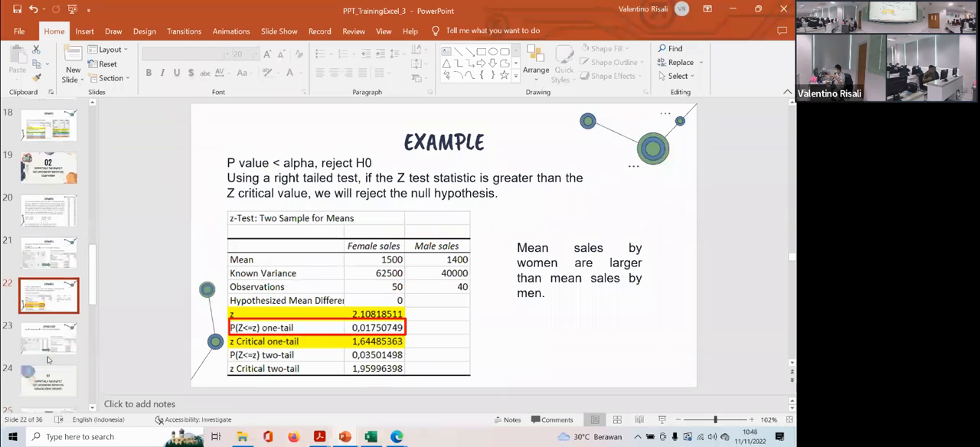
pyautogui.click(44, 339)
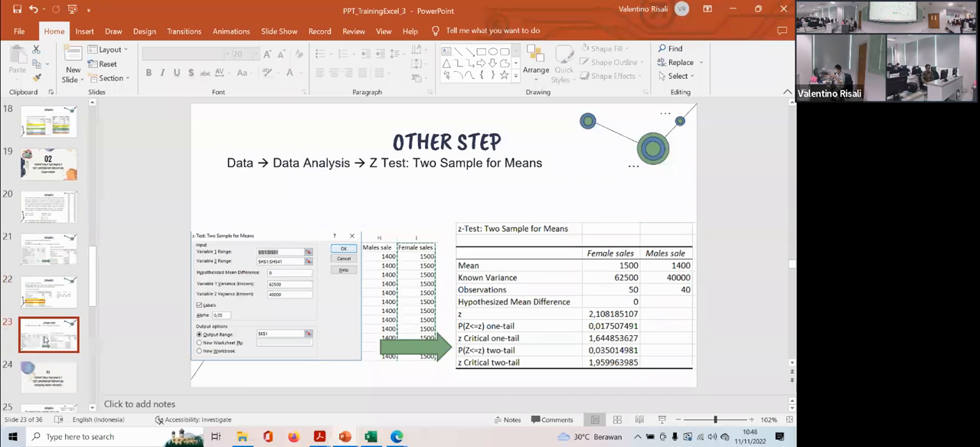
pyautogui.scroll(-1, 45, 339)
pyautogui.click(35, 335)
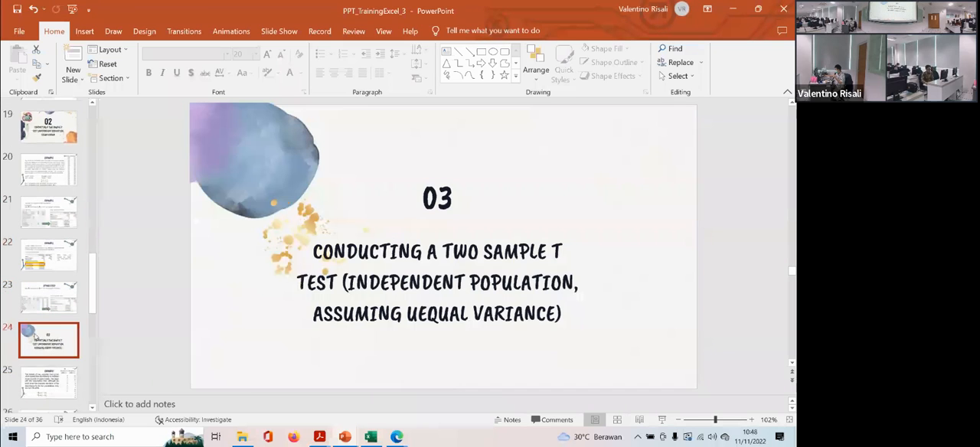
pyautogui.click(46, 363)
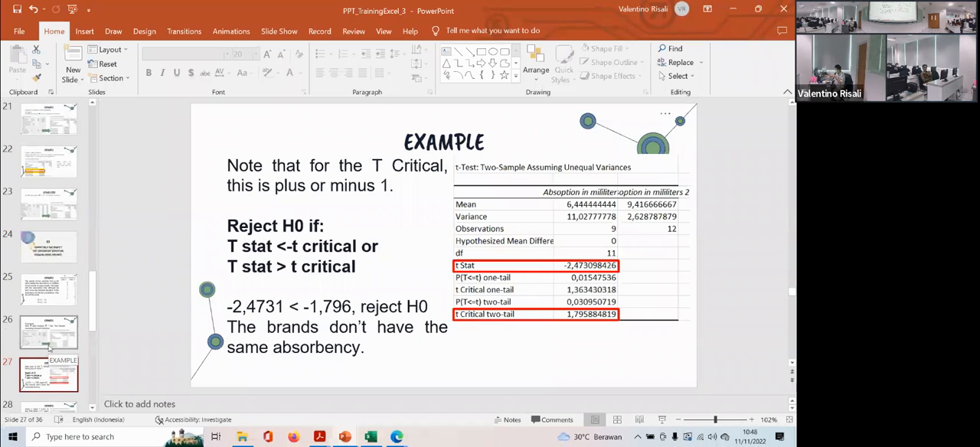
pyautogui.moveTo(49, 346); pyautogui.dragTo(48, 304)
pyautogui.click(48, 304)
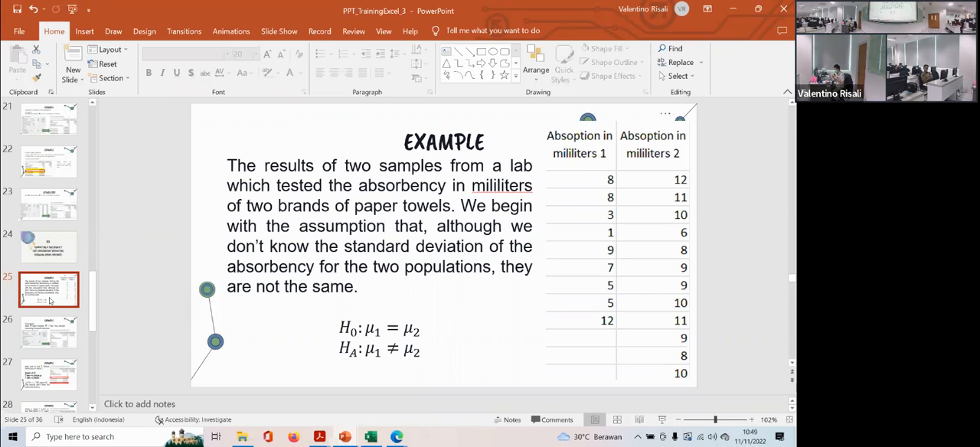
# - Switch back to Excel_Training3 and run the unequal-variance t-test with its output range set to F3
pyautogui.click(370, 438)
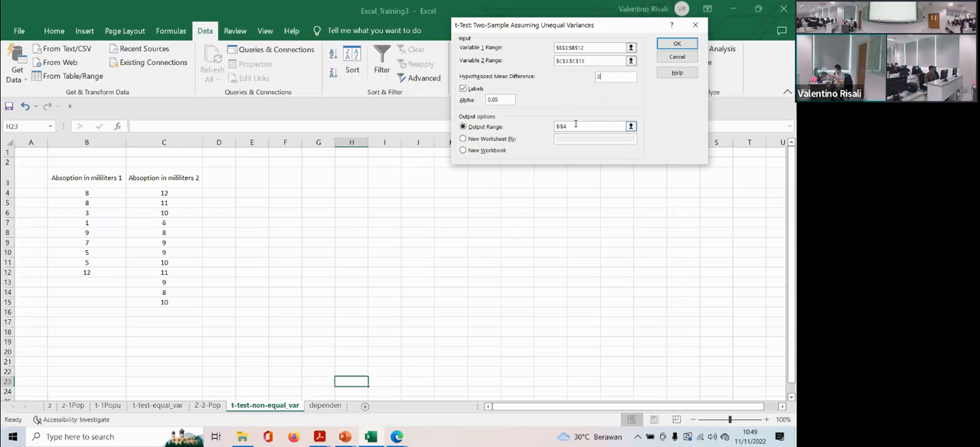
pyautogui.moveTo(575, 125); pyautogui.dragTo(553, 125)
pyautogui.press('BackSpace')
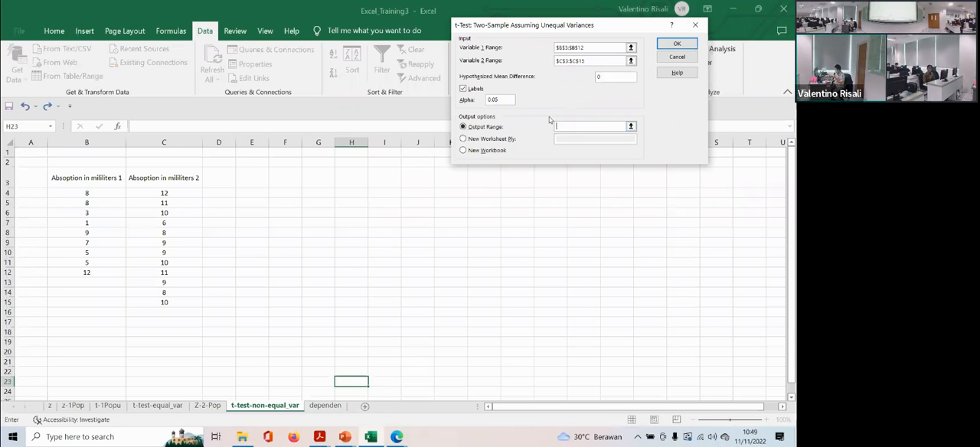
pyautogui.click(274, 173)
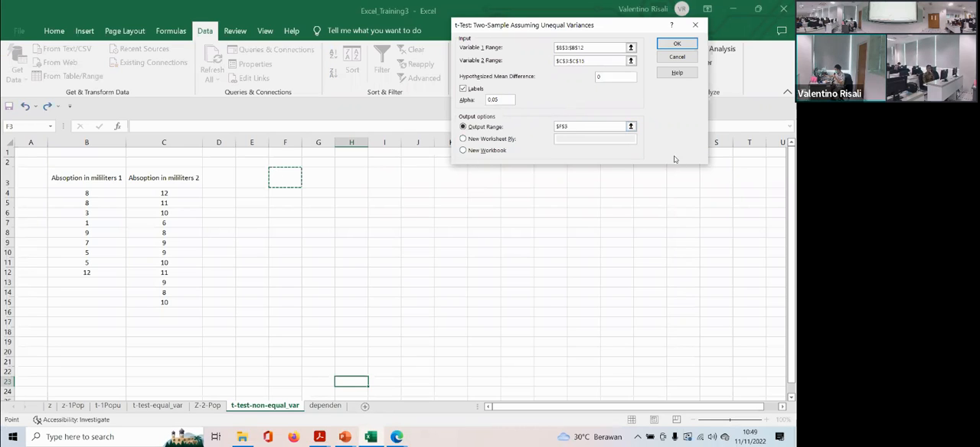
pyautogui.click(677, 45)
# - Widen result columns F to H and center the values in G6:H15
pyautogui.moveTo(302, 142); pyautogui.dragTo(489, 145)
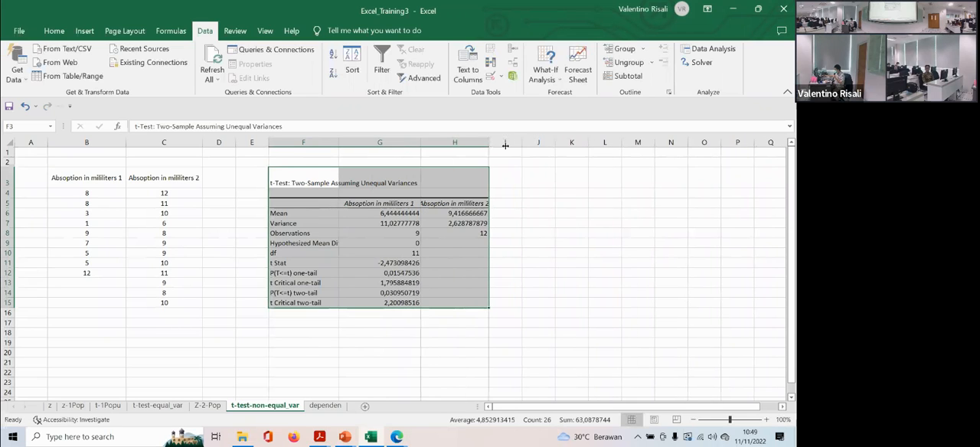
pyautogui.click(284, 182)
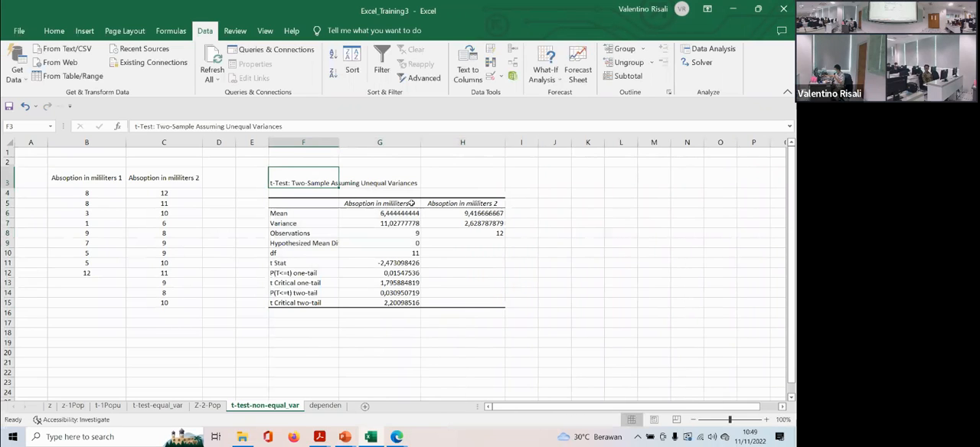
pyautogui.moveTo(390, 212); pyautogui.dragTo(468, 303)
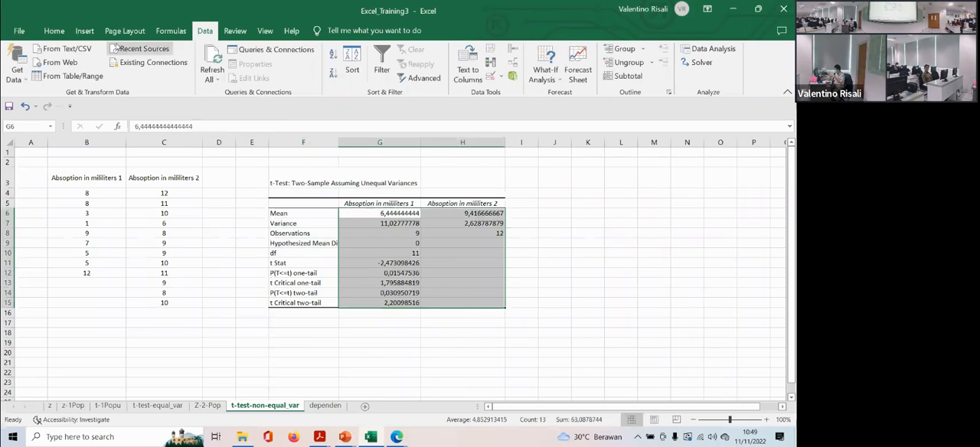
pyautogui.click(54, 31)
pyautogui.click(214, 73)
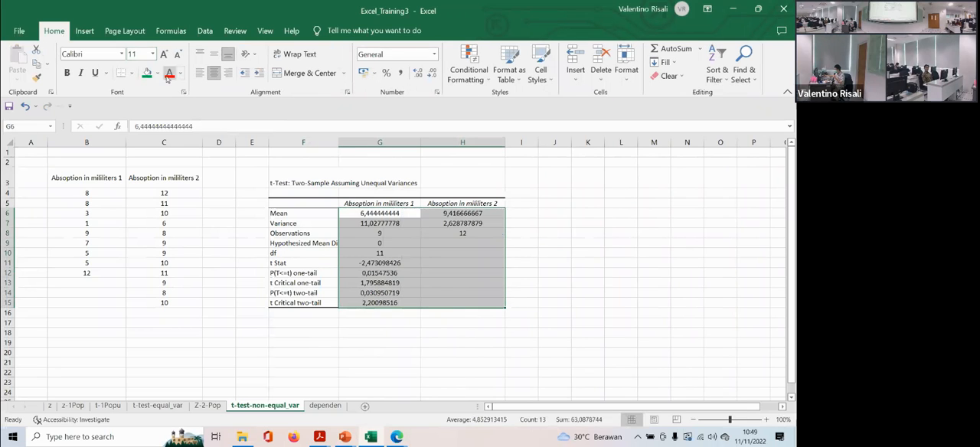
pyautogui.click(423, 235)
# - Fill the degrees of freedom cell G10 with yellow
pyautogui.moveTo(730, 420); pyautogui.dragTo(740, 422)
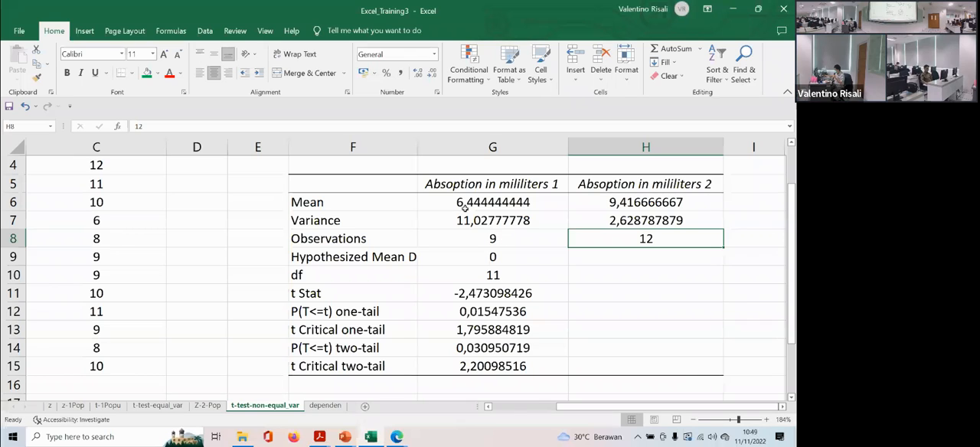
pyautogui.click(465, 272)
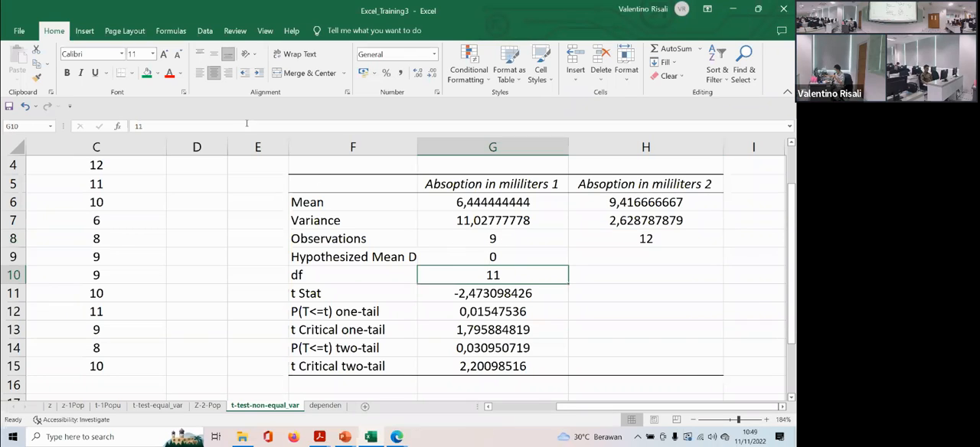
pyautogui.click(157, 73)
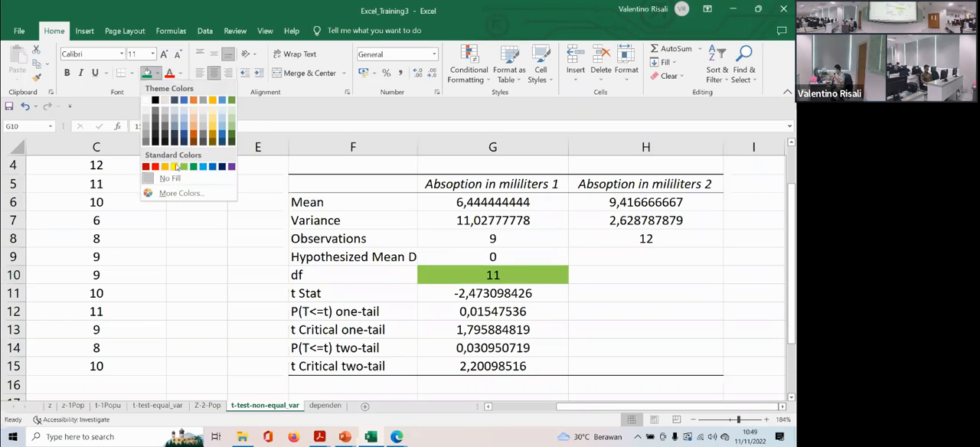
pyautogui.click(174, 166)
# - Fill the t statistic in G11 with green and the two-tail critical value in G15 with light blue
pyautogui.click(456, 294)
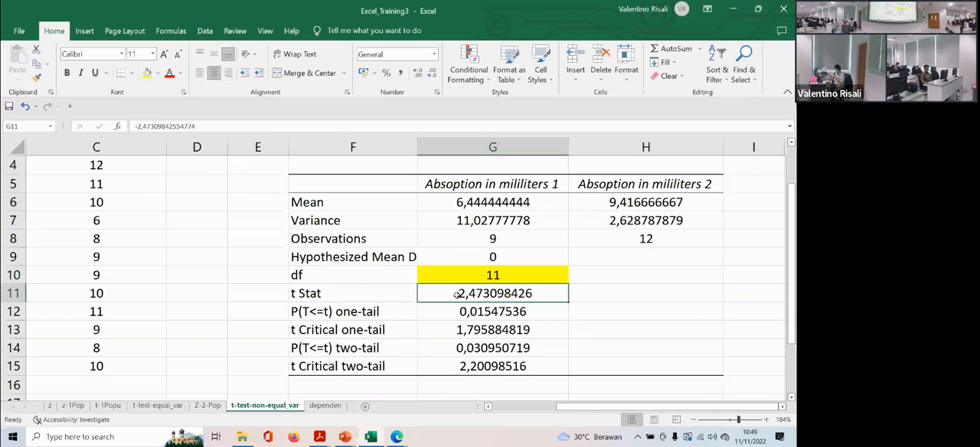
pyautogui.click(157, 72)
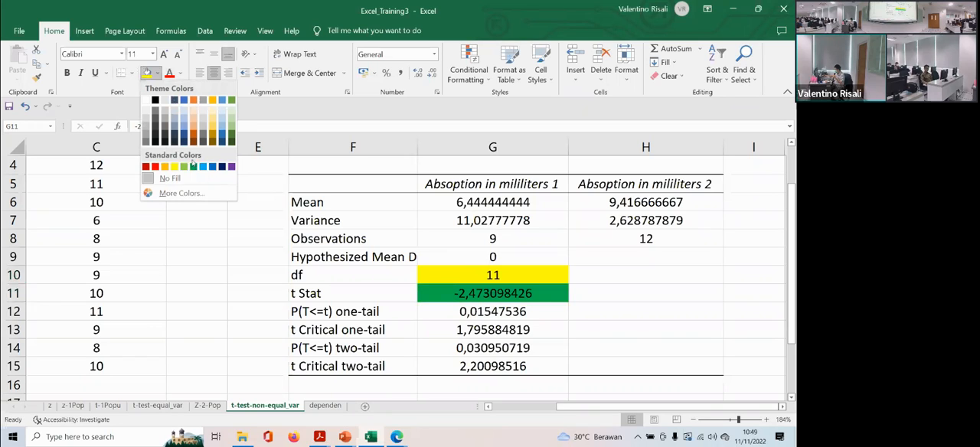
pyautogui.click(192, 166)
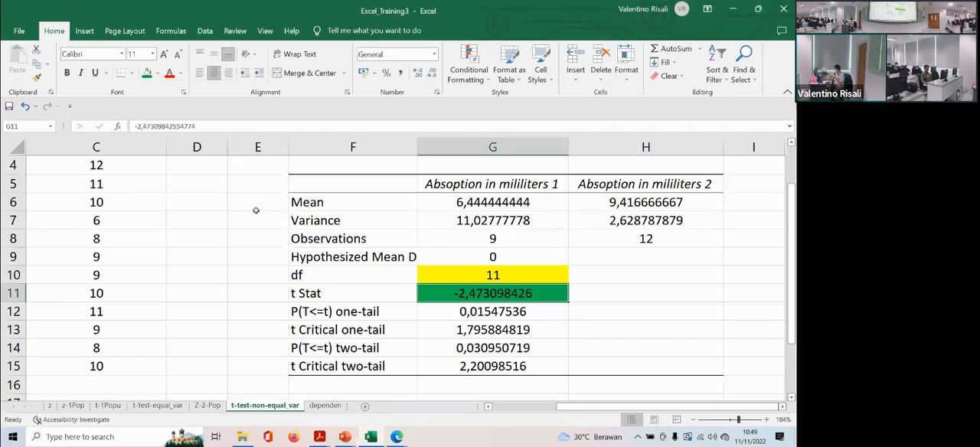
pyautogui.click(462, 370)
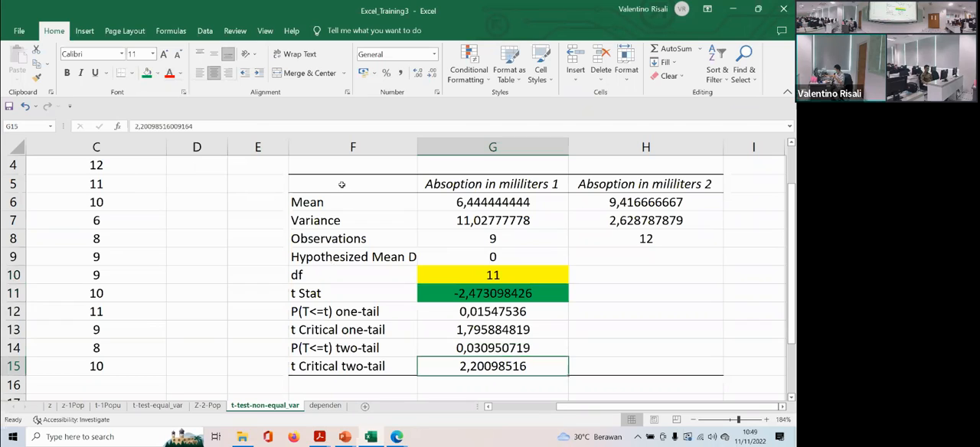
pyautogui.click(157, 73)
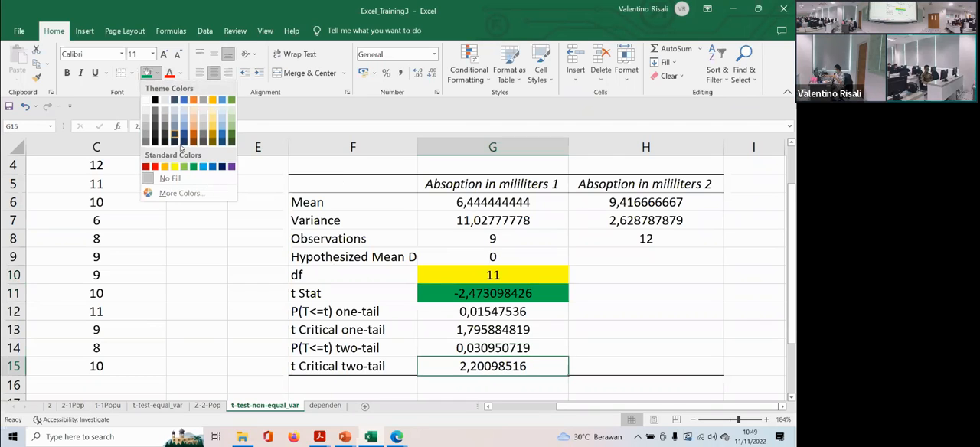
pyautogui.click(202, 167)
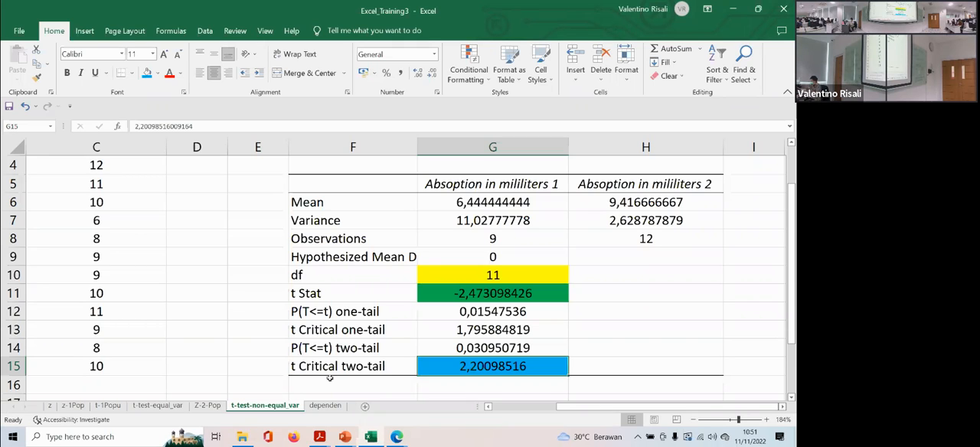
# - View the before and after data on the dependen sheet, revisiting the t-test-non-equal_var results in between
pyautogui.click(331, 407)
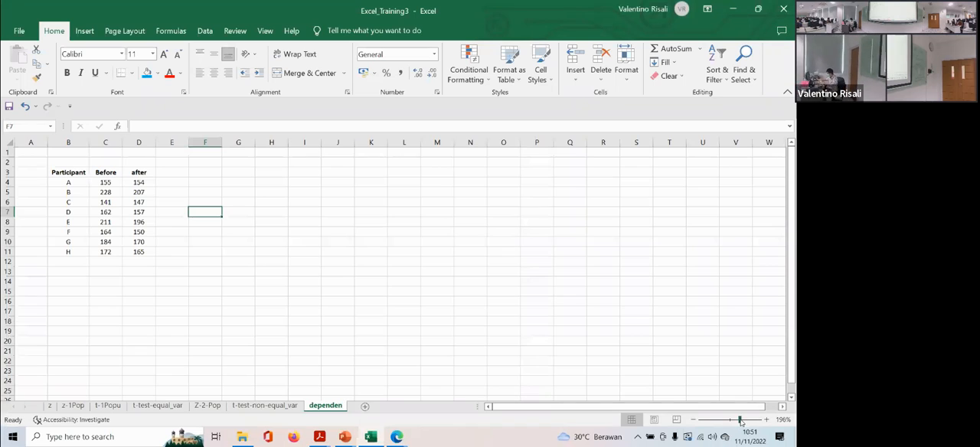
pyautogui.moveTo(731, 420); pyautogui.dragTo(740, 420)
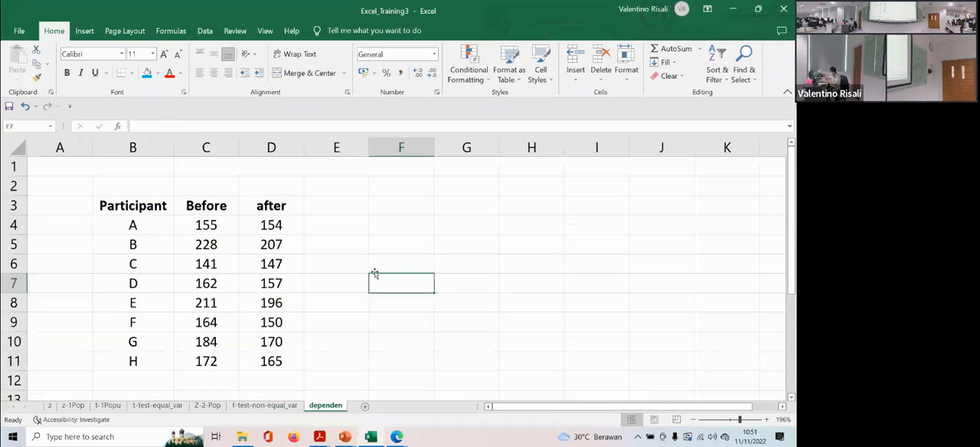
pyautogui.click(263, 405)
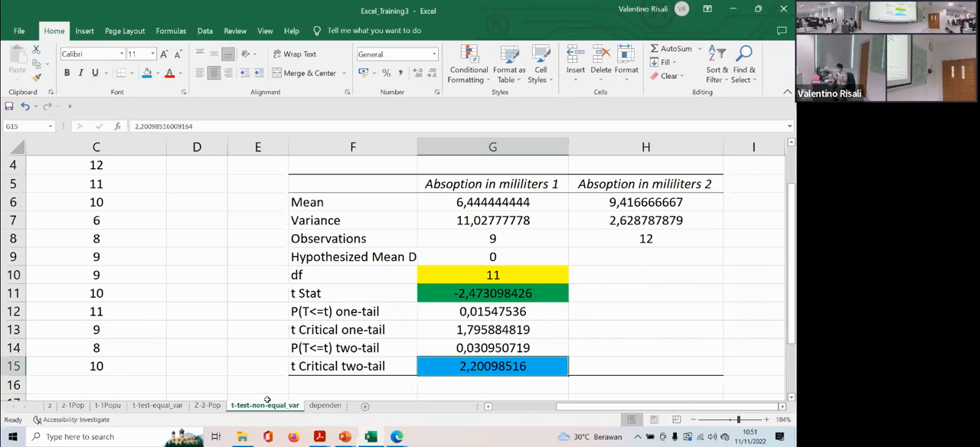
pyautogui.click(327, 406)
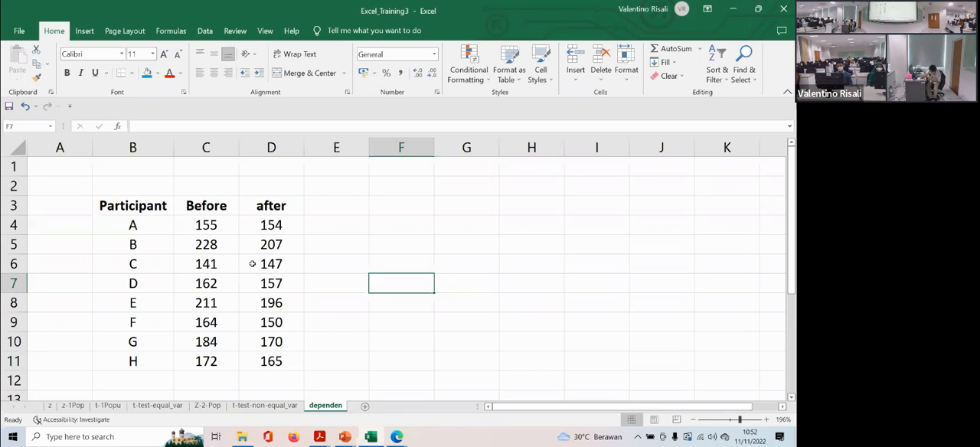
# - Switch to PPT_TrainingExcel_3 in PowerPoint and go through slides 32 and 33 on the paired two-sample t-test example
pyautogui.click(342, 434)
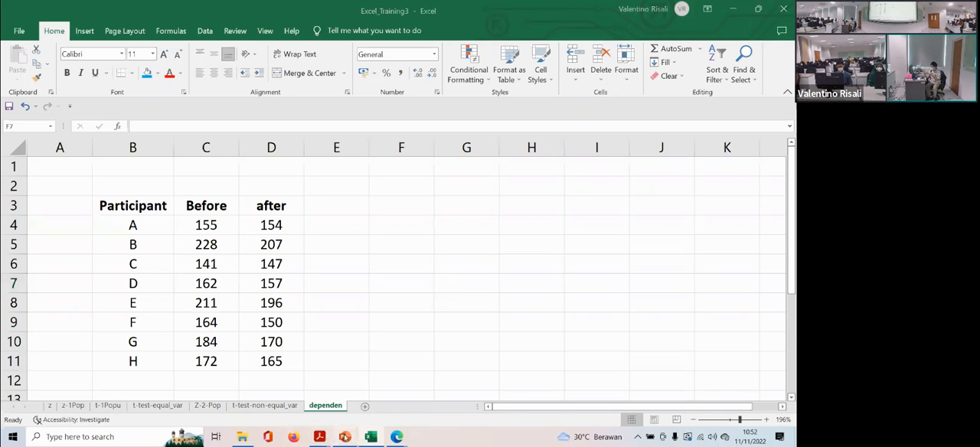
pyautogui.click(234, 390)
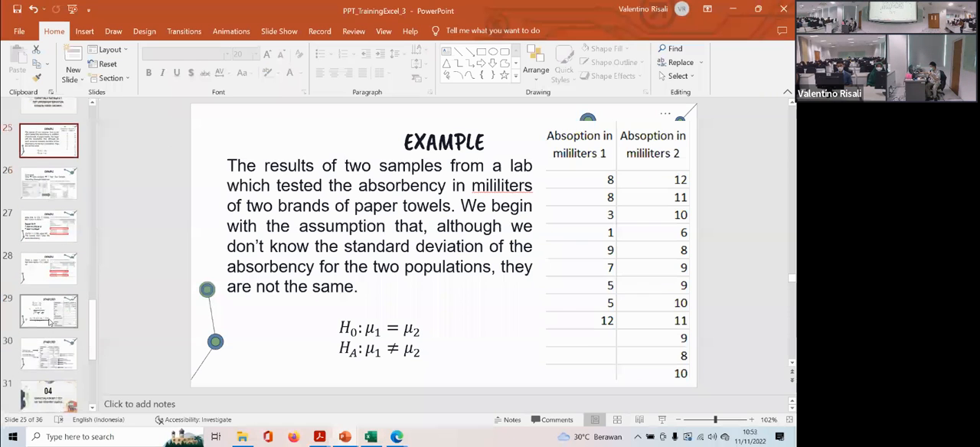
pyautogui.scroll(-2, 52, 356)
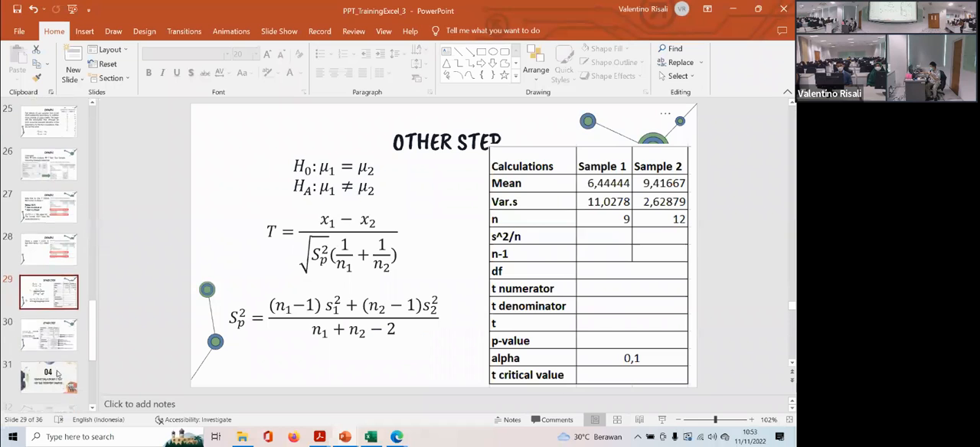
pyautogui.click(52, 356)
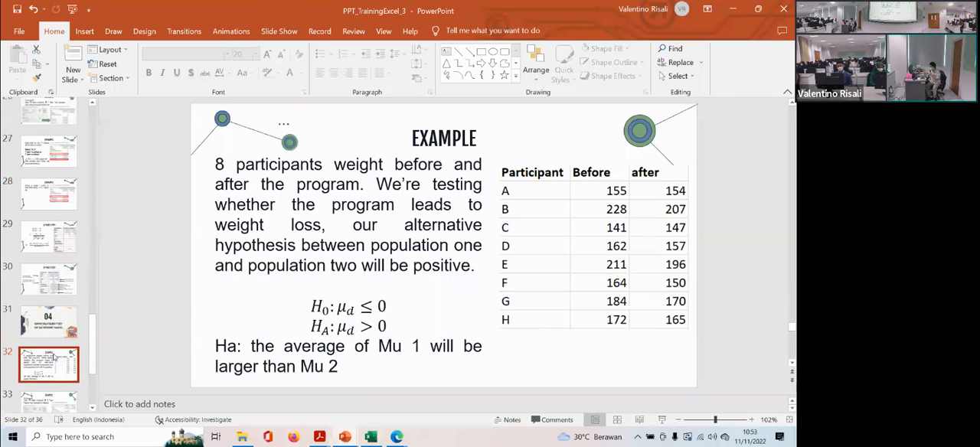
pyautogui.scroll(-1, 52, 356)
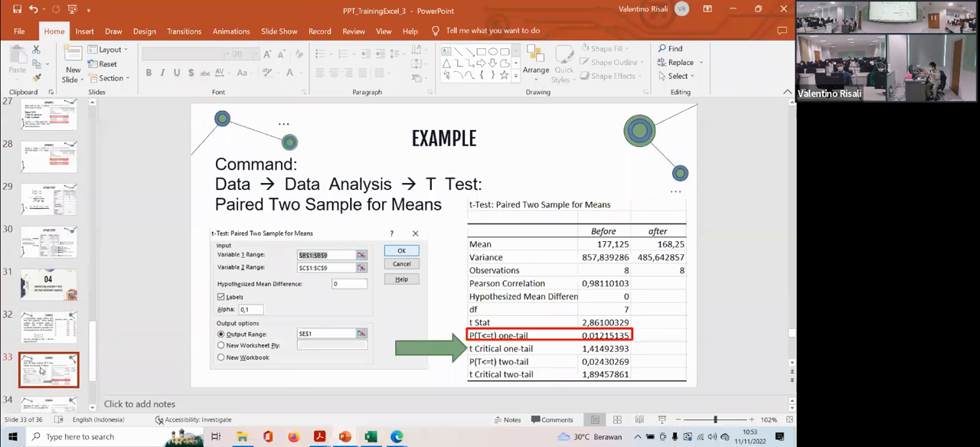
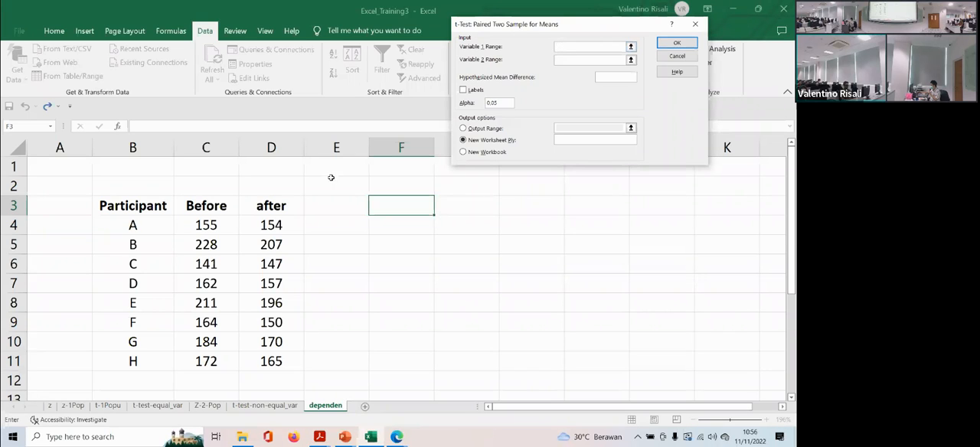
# - Set the paired t-test inputs to C3:C11 and D3:D11 with labels included and a hypothesized mean difference of 0
pyautogui.moveTo(206, 205); pyautogui.dragTo(205, 364)
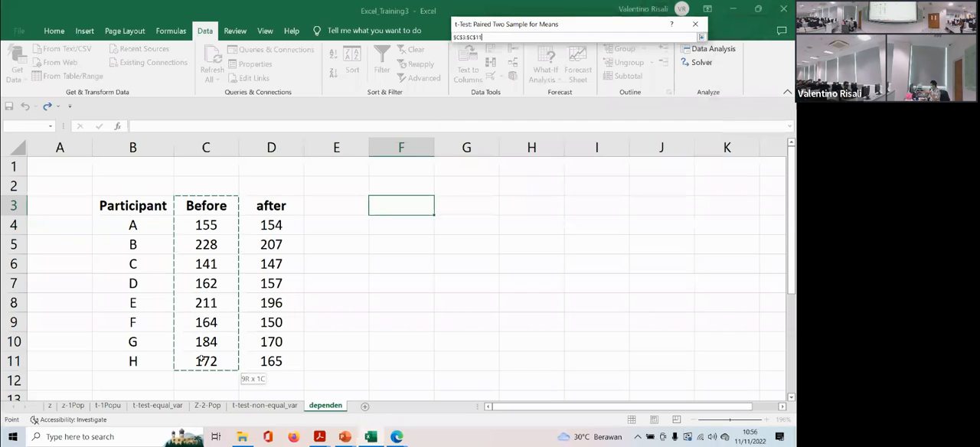
pyautogui.click(565, 59)
pyautogui.moveTo(271, 205); pyautogui.dragTo(272, 362)
pyautogui.click(610, 76)
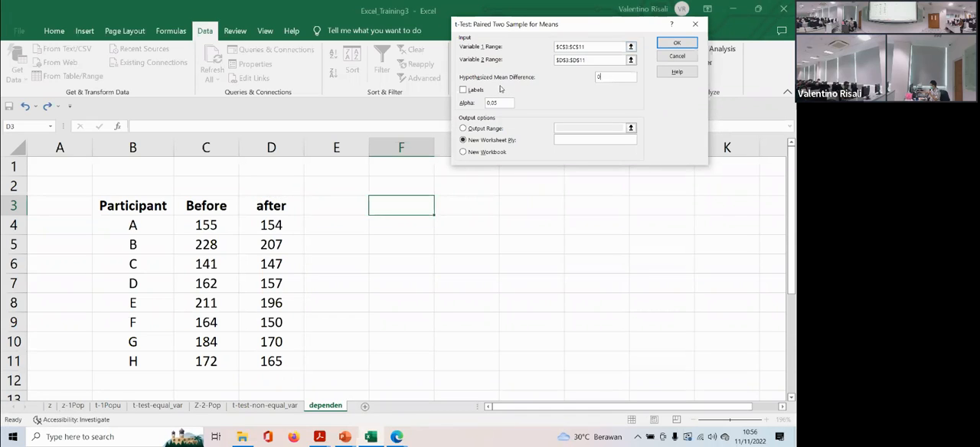
pyautogui.write('0')
pyautogui.click(463, 89)
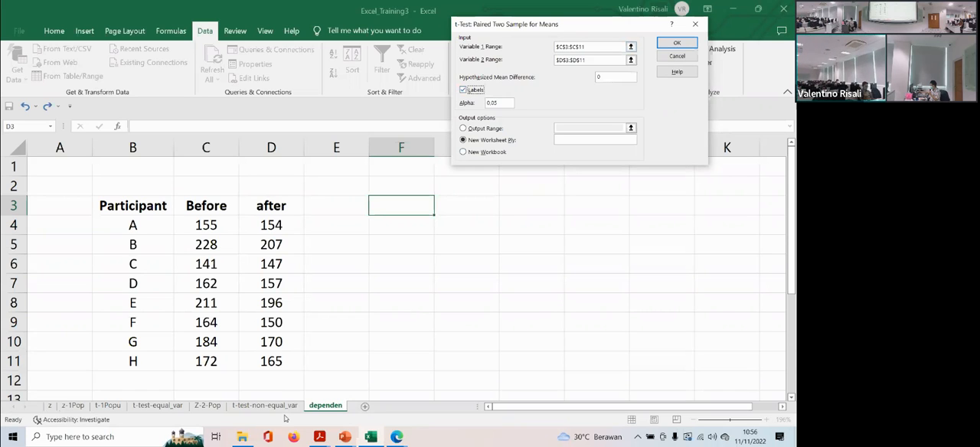
# - Switch to PPT_TrainingExcel_3 in PowerPoint and check the paired t-test hypotheses and settings on slides 32 and 33
pyautogui.click(345, 436)
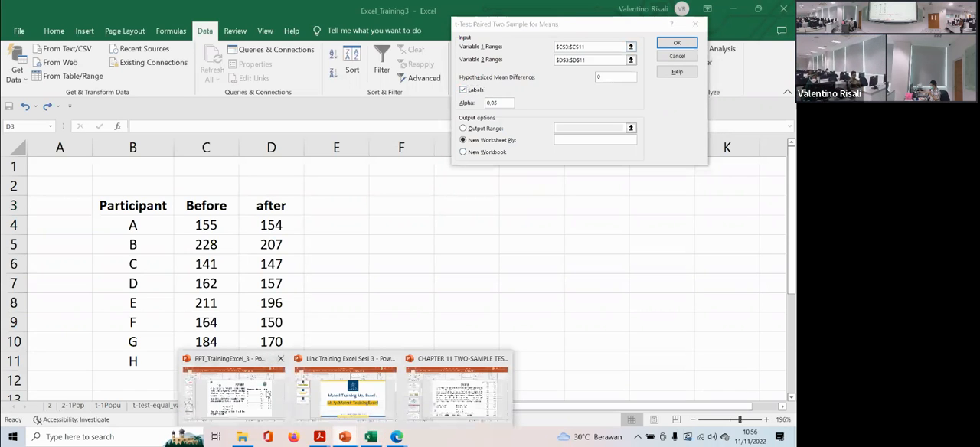
pyautogui.click(233, 394)
pyautogui.click(35, 377)
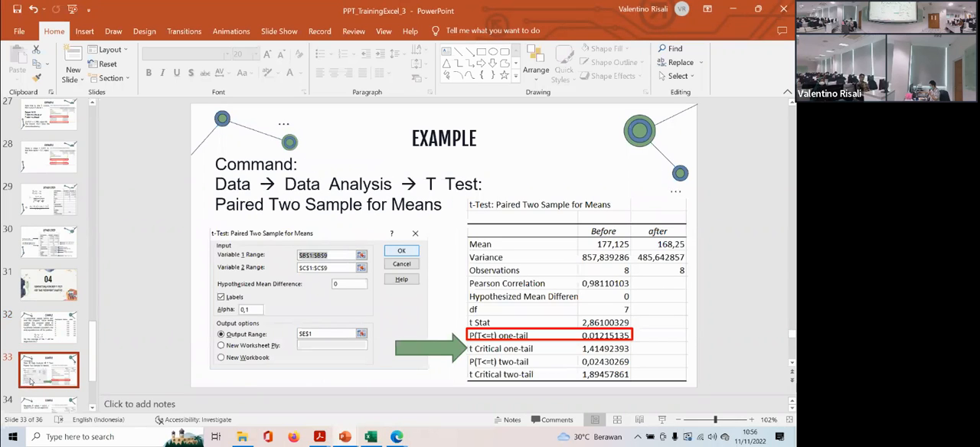
pyautogui.press('Up')
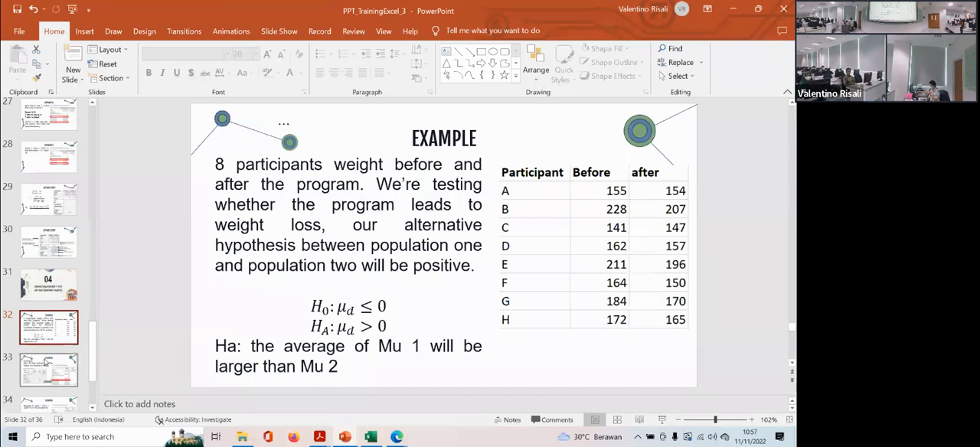
pyautogui.click(48, 376)
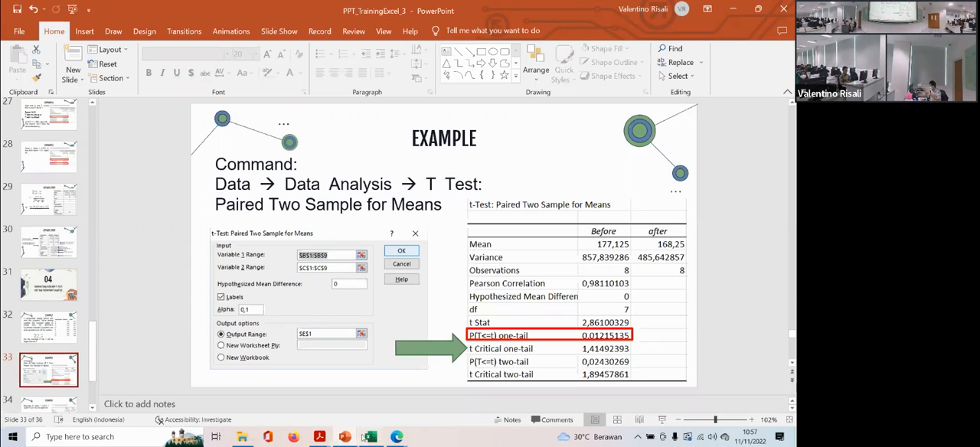
# - Back in Excel, set the paired t-test's alpha to 0,1 and its output range to F3, and run the test
pyautogui.click(367, 438)
pyautogui.click(500, 104)
pyautogui.press('BackSpace')
pyautogui.press('BackSpace')
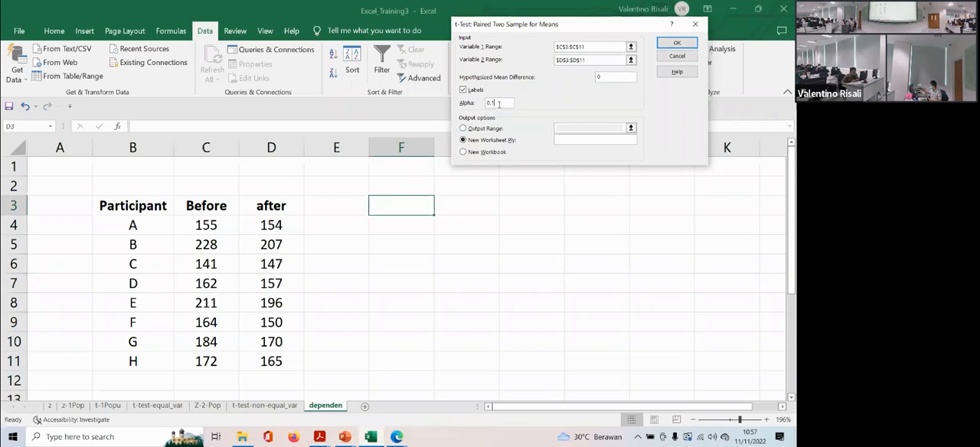
pyautogui.write('1')
pyautogui.click(462, 129)
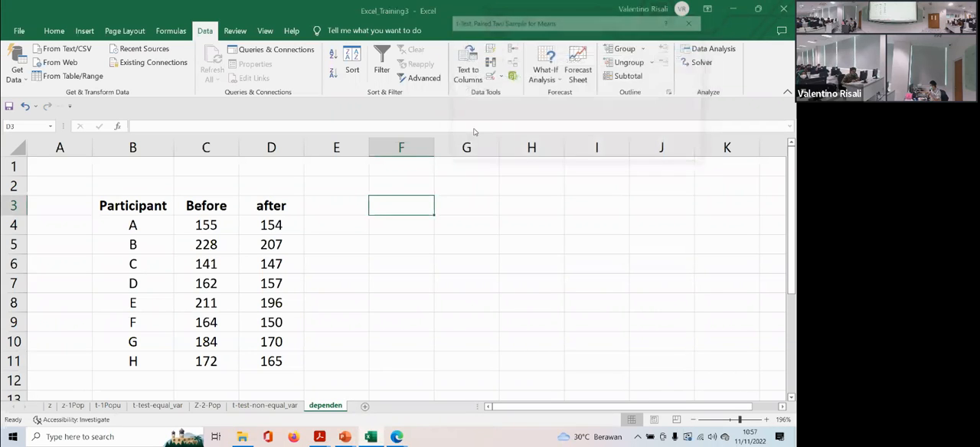
pyautogui.click(400, 203)
pyautogui.click(674, 40)
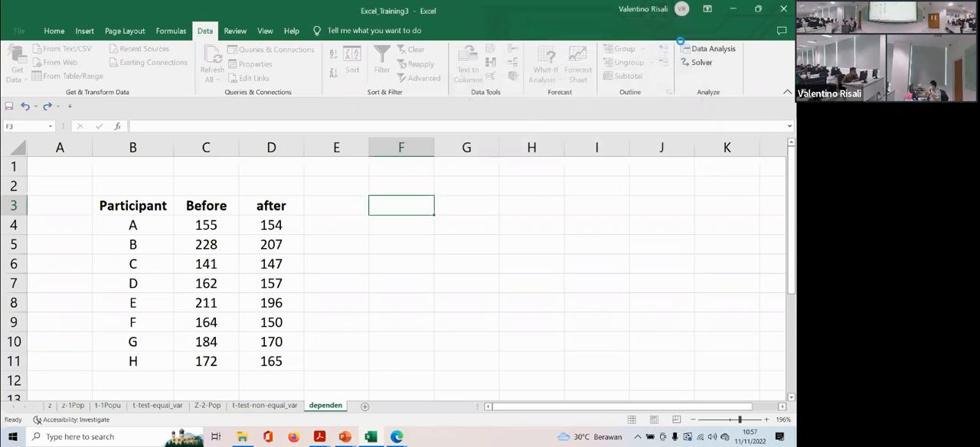
# - Fill the t statistic cell G12 in the paired t-test results with yellow
pyautogui.scroll(-1, 474, 243)
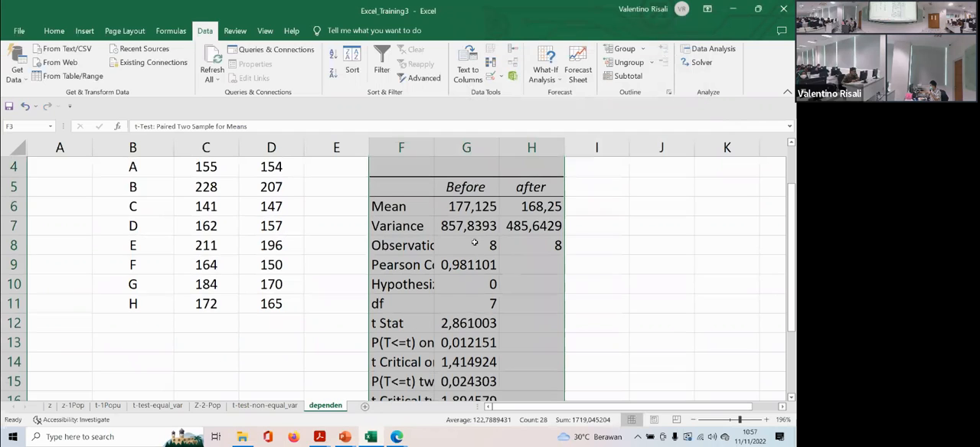
pyautogui.click(463, 323)
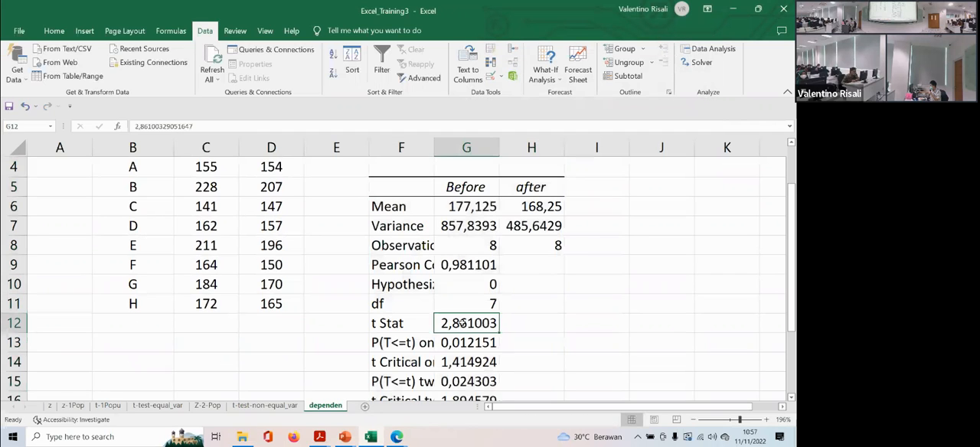
pyautogui.click(53, 30)
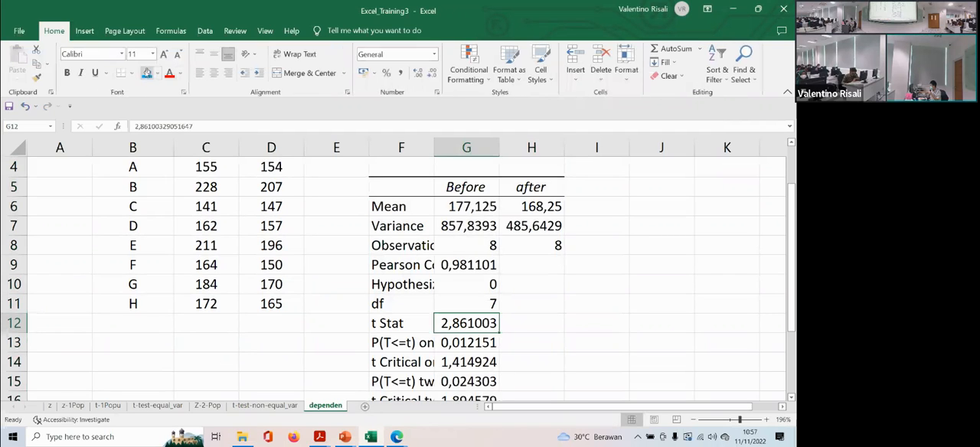
pyautogui.click(159, 74)
pyautogui.click(173, 169)
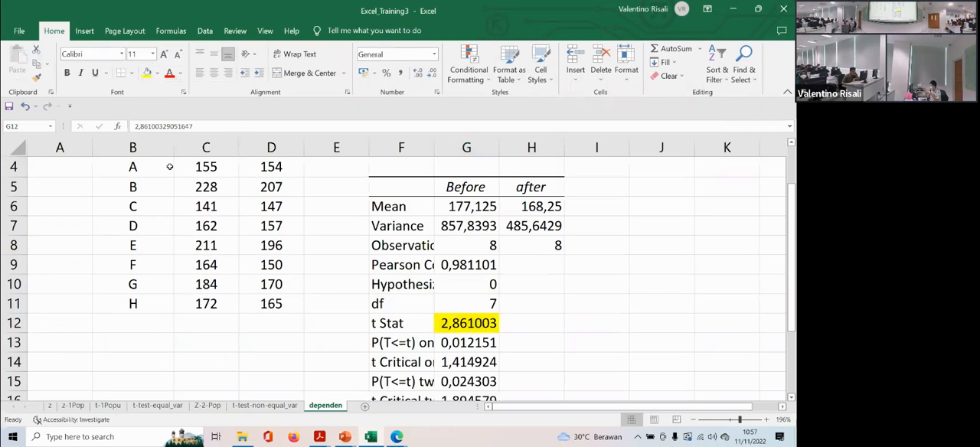
# - Fill the two-tail critical value cell G16 with yellow
pyautogui.scroll(-1, 442, 301)
pyautogui.click(464, 342)
pyautogui.click(147, 73)
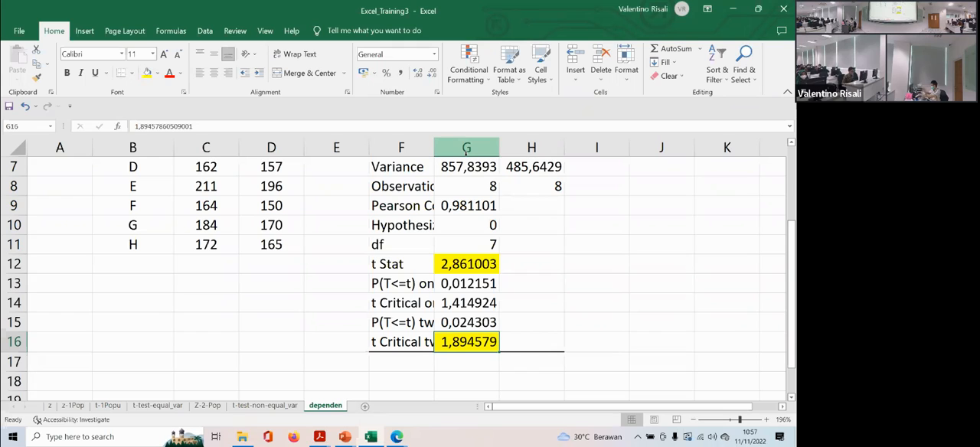
# - Fill the degrees of freedom cell G11 with green
pyautogui.click(469, 247)
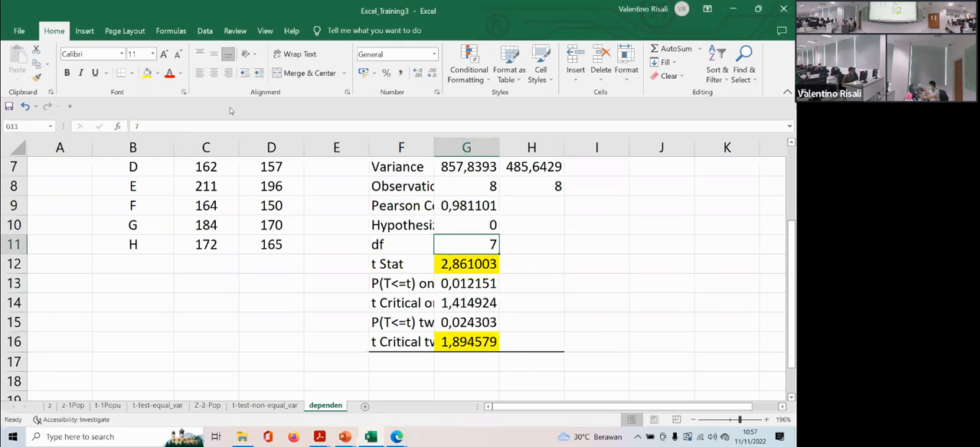
pyautogui.click(159, 73)
pyautogui.click(190, 167)
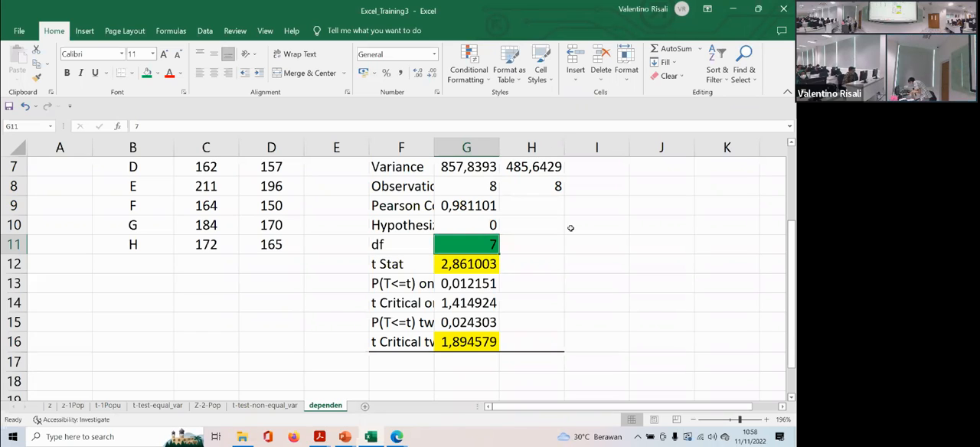
# - Remove the fill from the two-tail critical value in G16 and fill the one-tail critical value in G14 with light blue
pyautogui.click(478, 346)
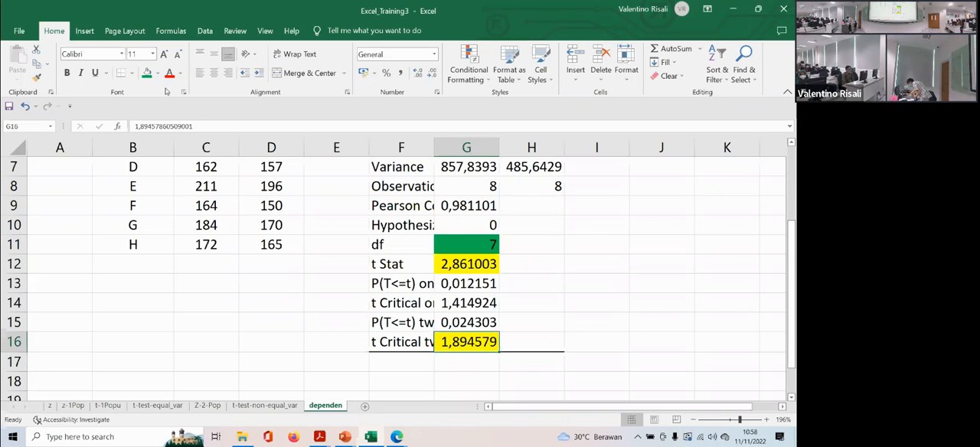
pyautogui.click(155, 73)
pyautogui.click(176, 177)
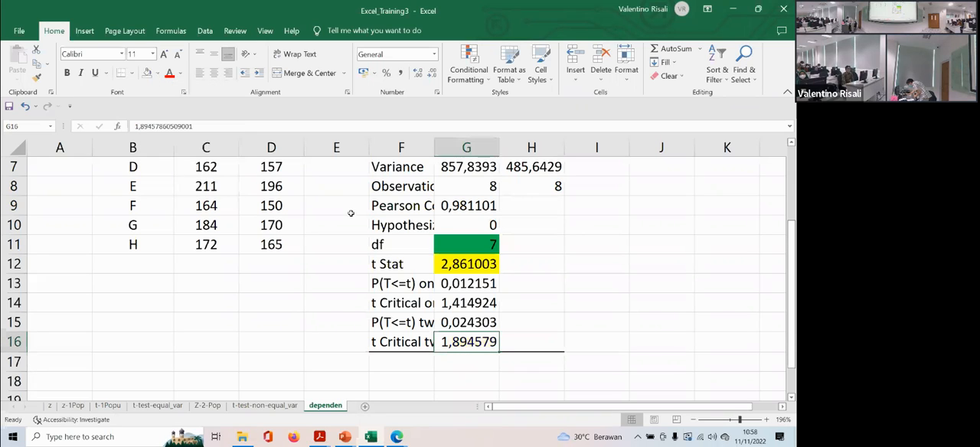
pyautogui.click(446, 306)
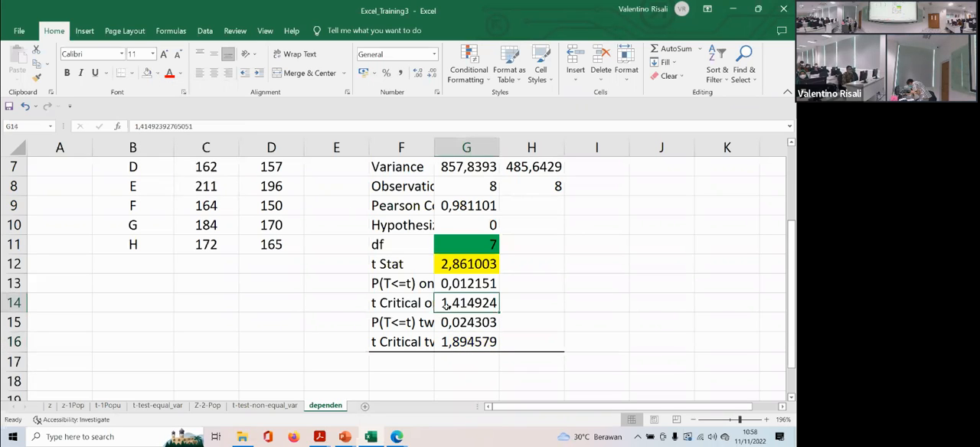
pyautogui.click(156, 73)
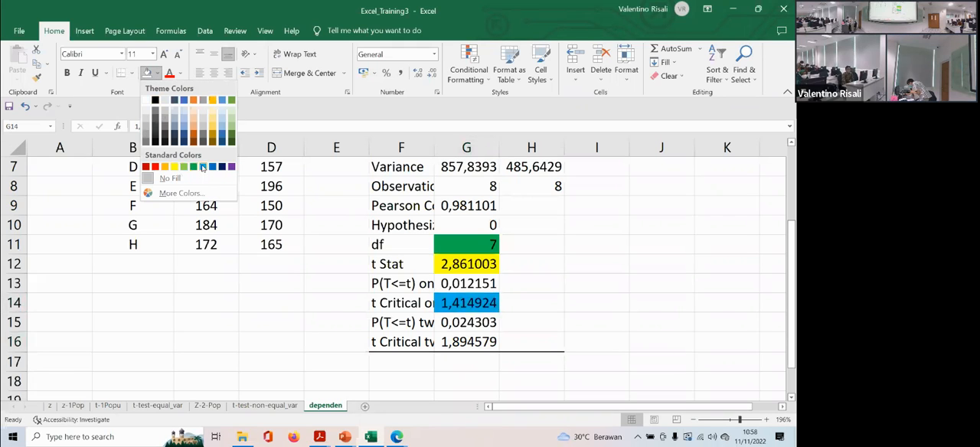
pyautogui.click(203, 167)
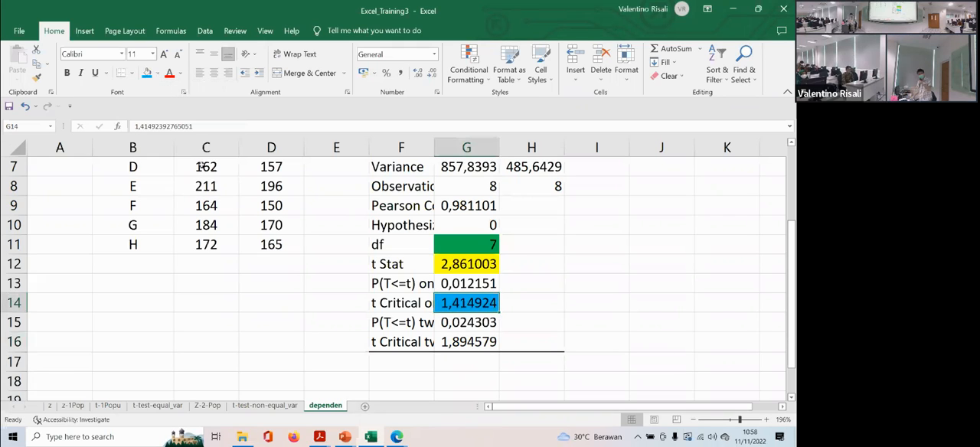